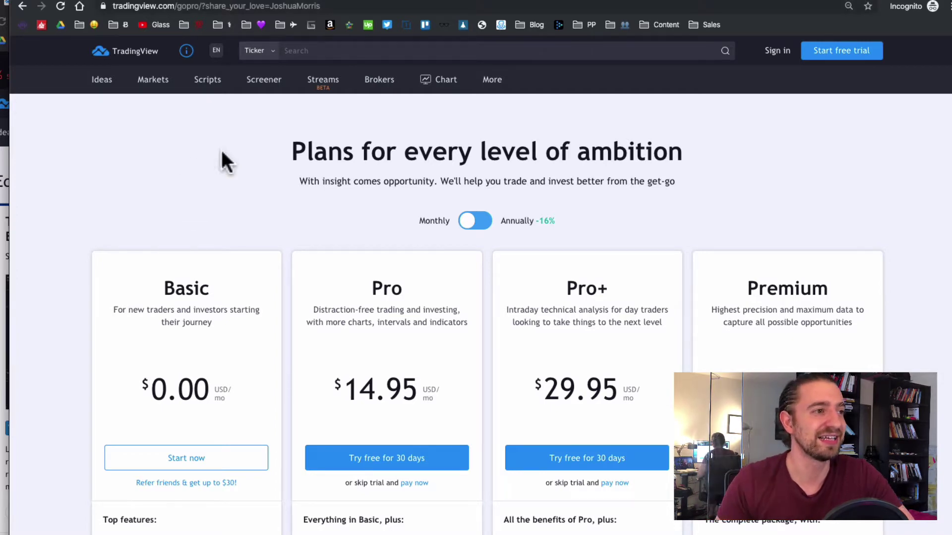
- Bring up the sign-up form for the free Basic plan on the TradingView pricing page, and close that incognito page
{"action": "left_click", "coordinate": [153, 11]}
{"action": "type", "text": "tradingview.com"}
{"action": "key", "text": "Return"}
{"action": "left_click", "coordinate": [504, 247]}
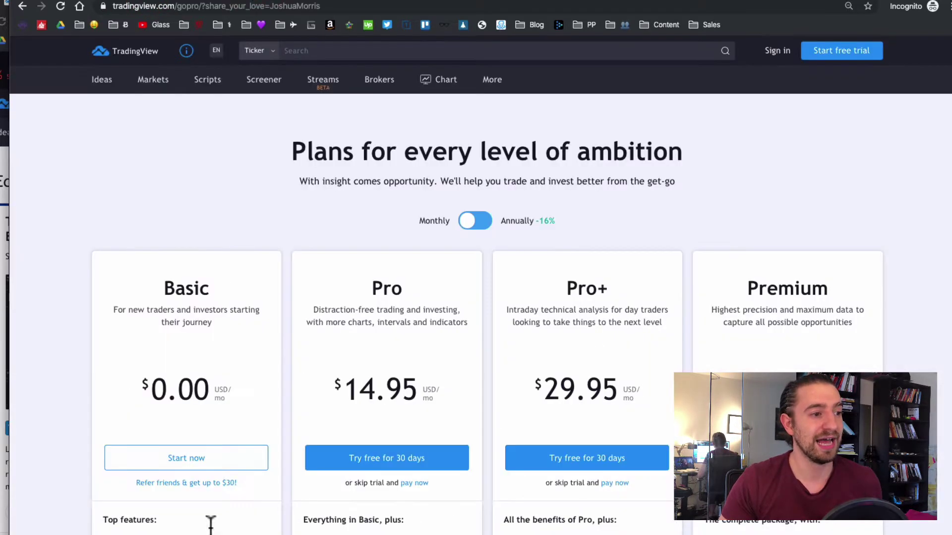
{"action": "left_click", "coordinate": [188, 458]}
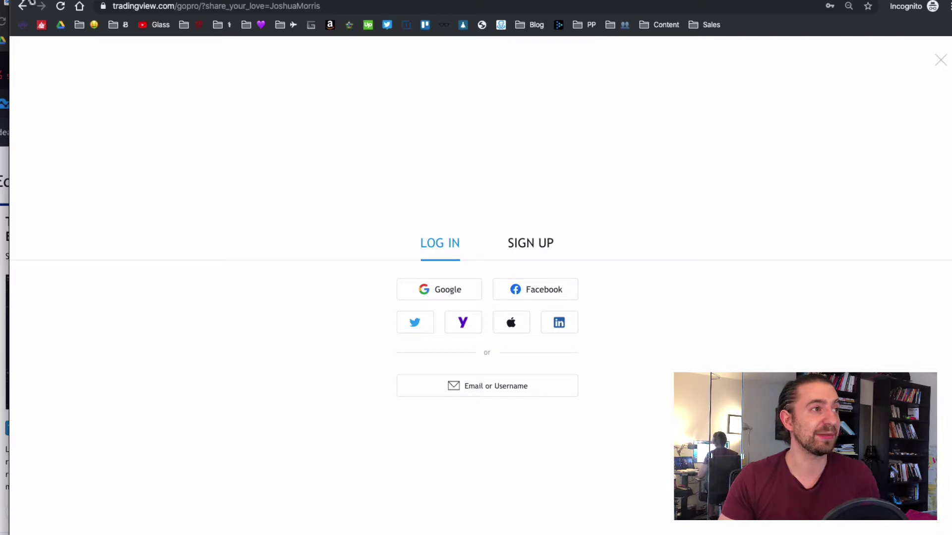
{"action": "key", "text": "super+w"}
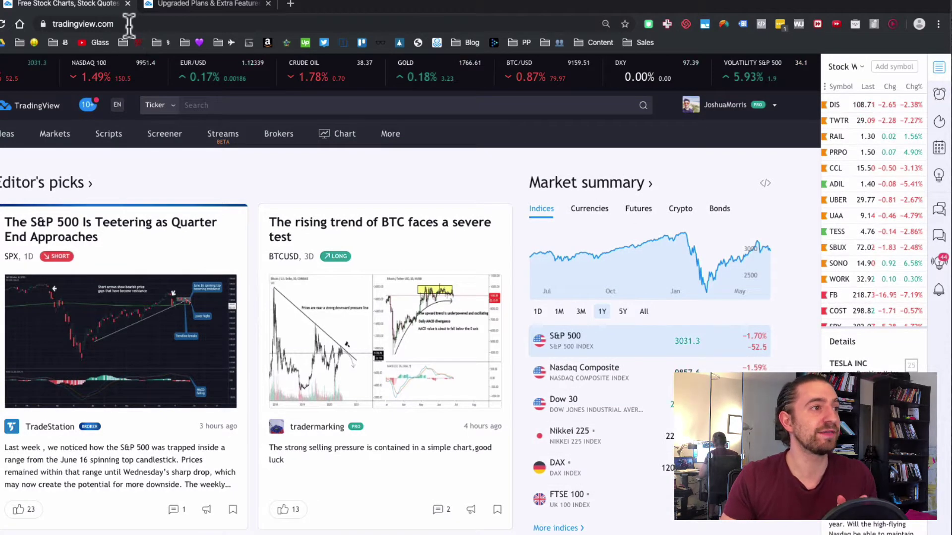
- Reload the TradingView home page and browse the symbols in the Stock Watchlist beside it
{"action": "left_click", "coordinate": [2, 24]}
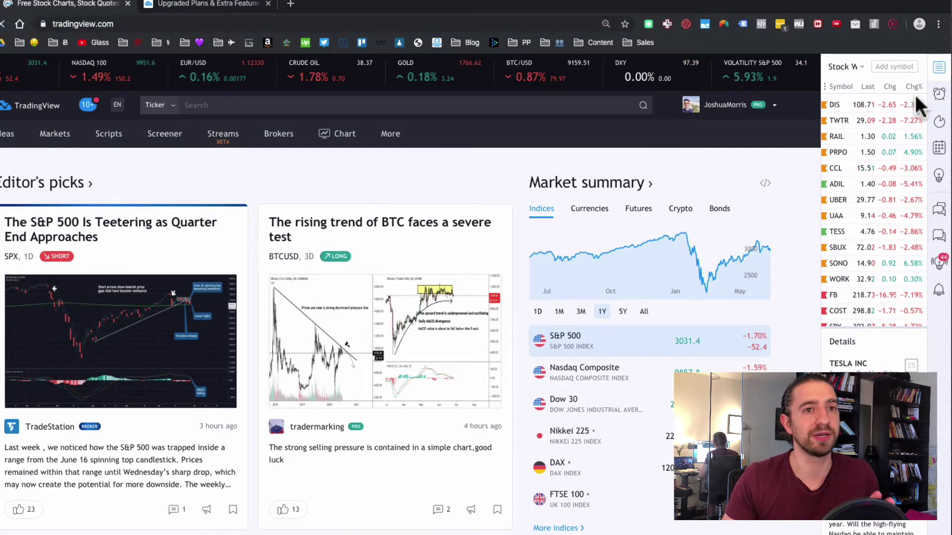
{"action": "left_click", "coordinate": [941, 67]}
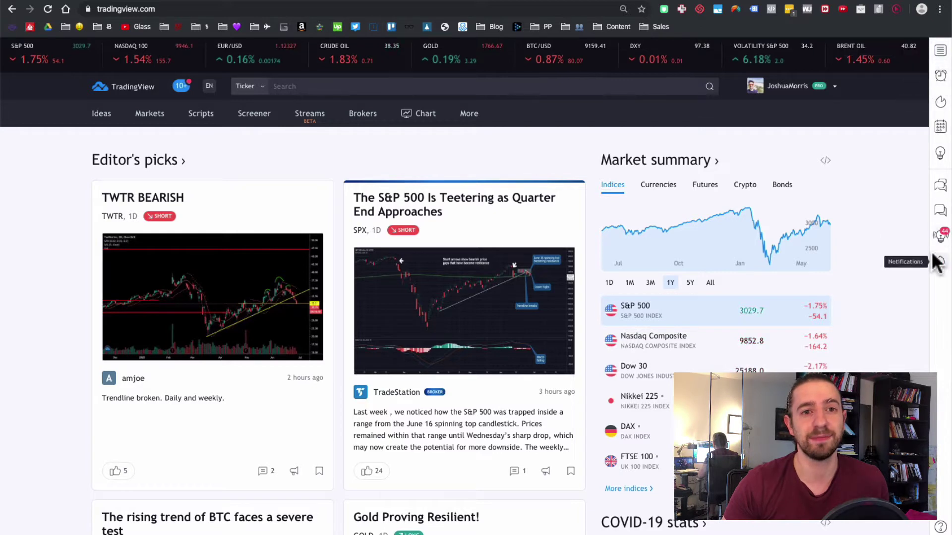
{"action": "left_click", "coordinate": [940, 52]}
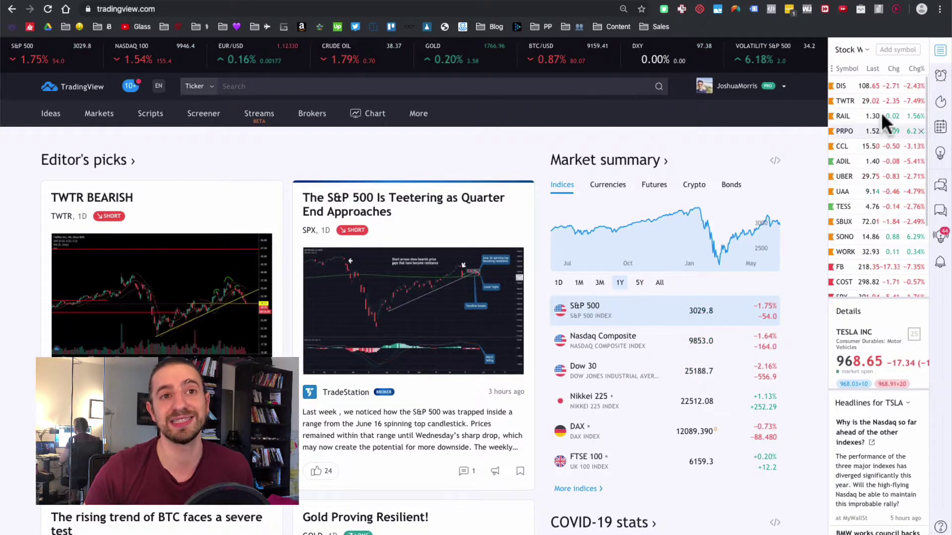
{"action": "scroll", "coordinate": [882, 91], "scroll_direction": "down", "scroll_amount": 3}
{"action": "scroll", "coordinate": [881, 91], "scroll_direction": "up", "scroll_amount": 3}
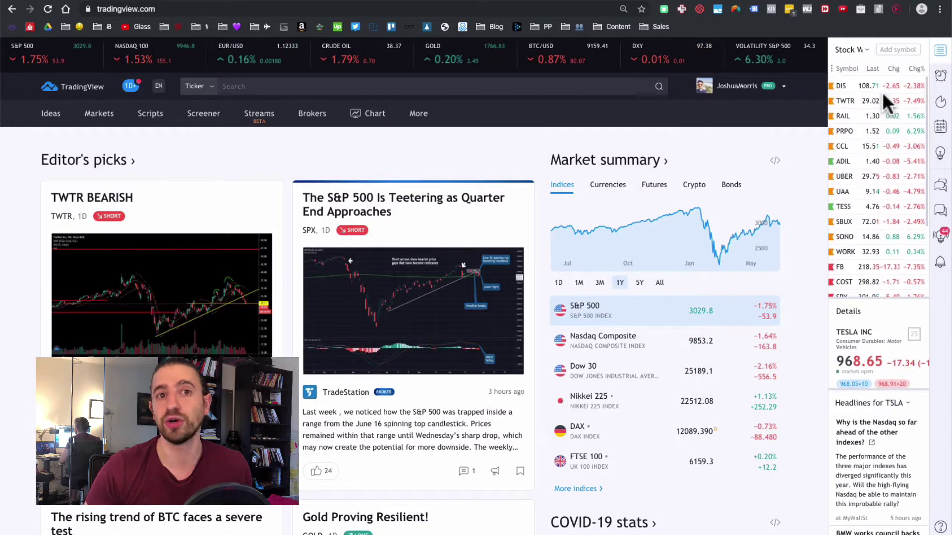
- Switch the watchlist to Coinbase Cryptos and open the LTCGBP symbol page from it
{"action": "left_click", "coordinate": [865, 48]}
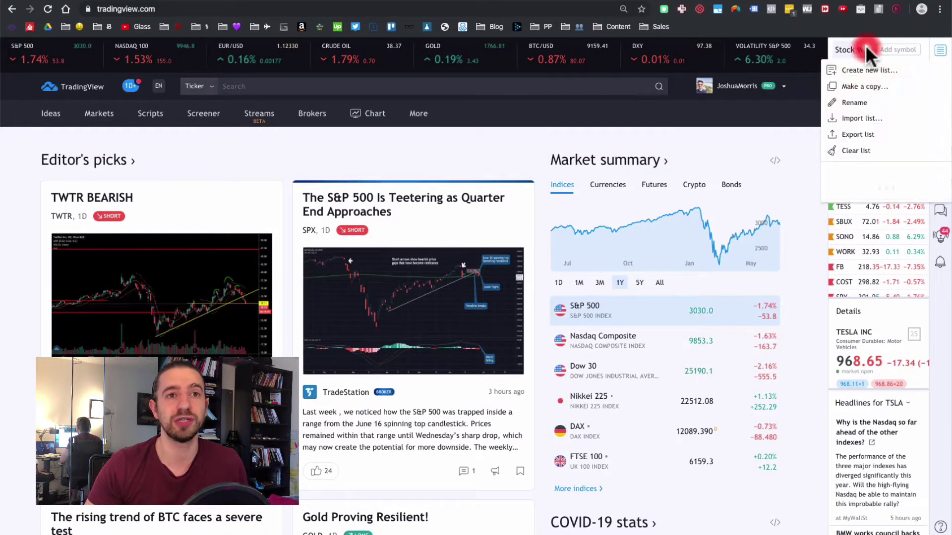
{"action": "scroll", "coordinate": [862, 94], "scroll_direction": "down", "scroll_amount": 1}
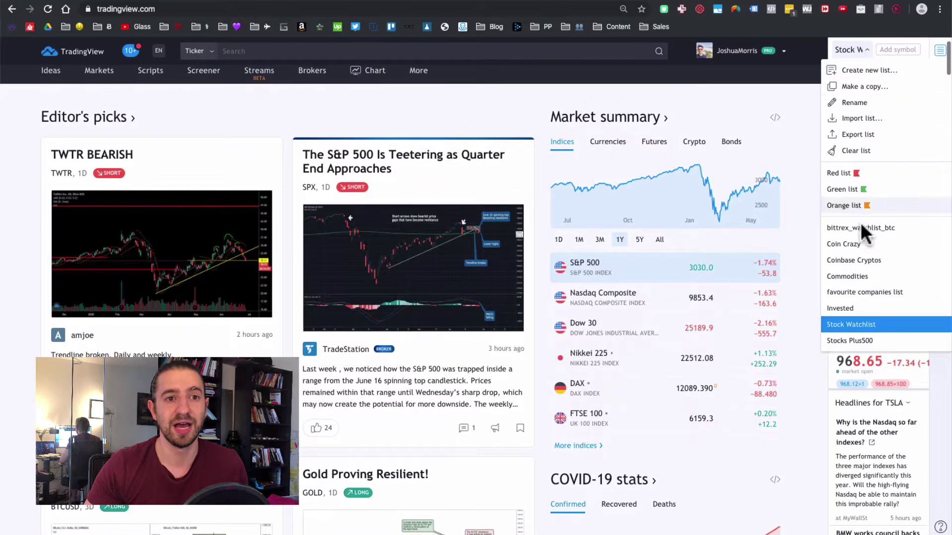
{"action": "left_click", "coordinate": [858, 259]}
{"action": "scroll", "coordinate": [861, 158], "scroll_direction": "down", "scroll_amount": 1}
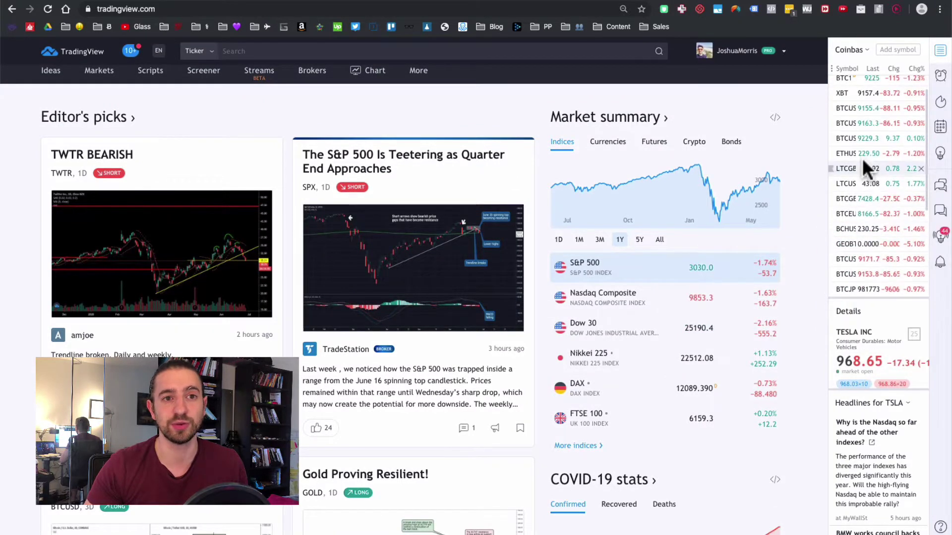
{"action": "left_click", "coordinate": [862, 167]}
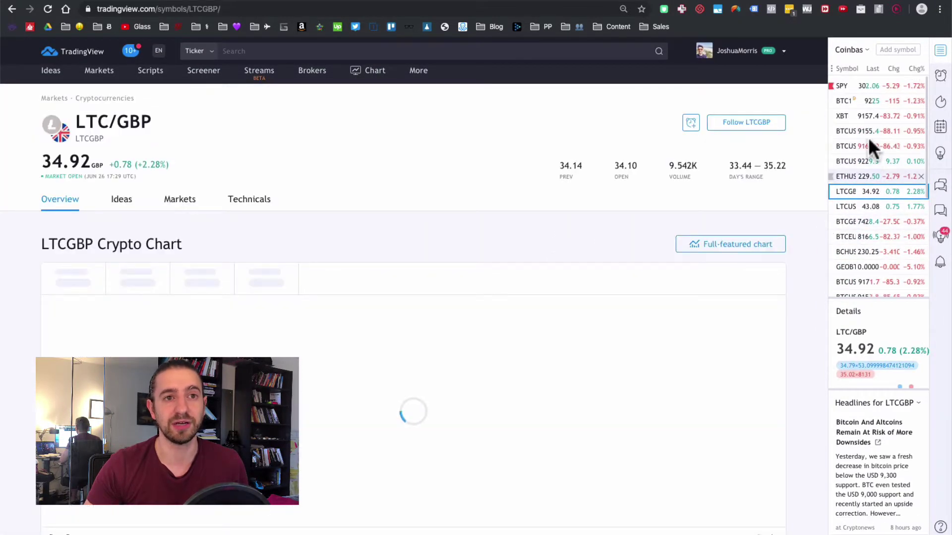
- Switch the watchlist to the favourite companies list and look over the other saved lists
{"action": "left_click", "coordinate": [866, 48]}
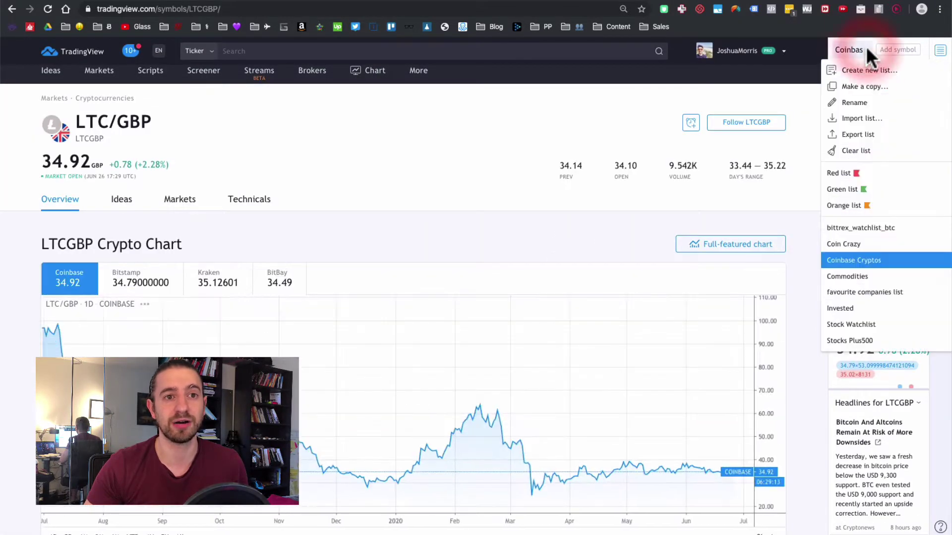
{"action": "left_click", "coordinate": [863, 291]}
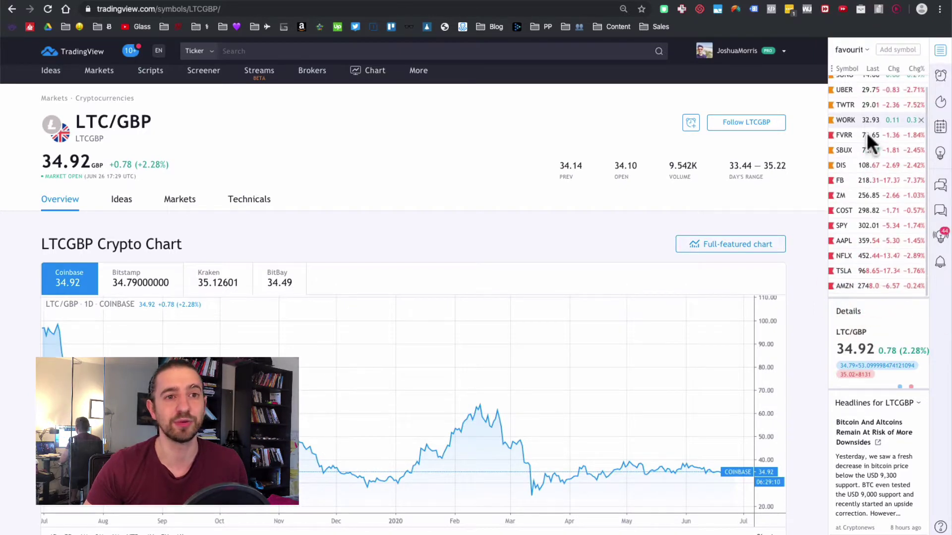
{"action": "left_click", "coordinate": [863, 49]}
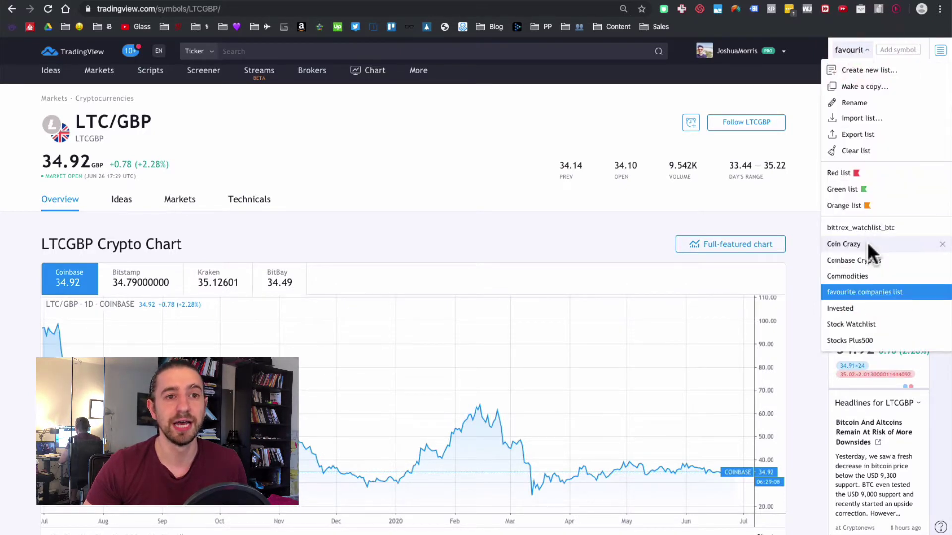
{"action": "scroll", "coordinate": [867, 236], "scroll_direction": "down", "scroll_amount": 1}
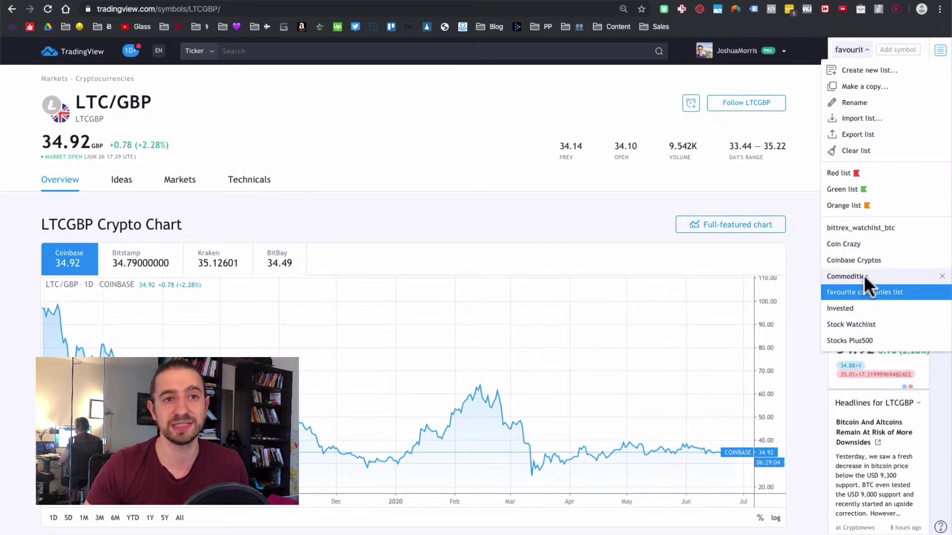
{"action": "left_click", "coordinate": [865, 51]}
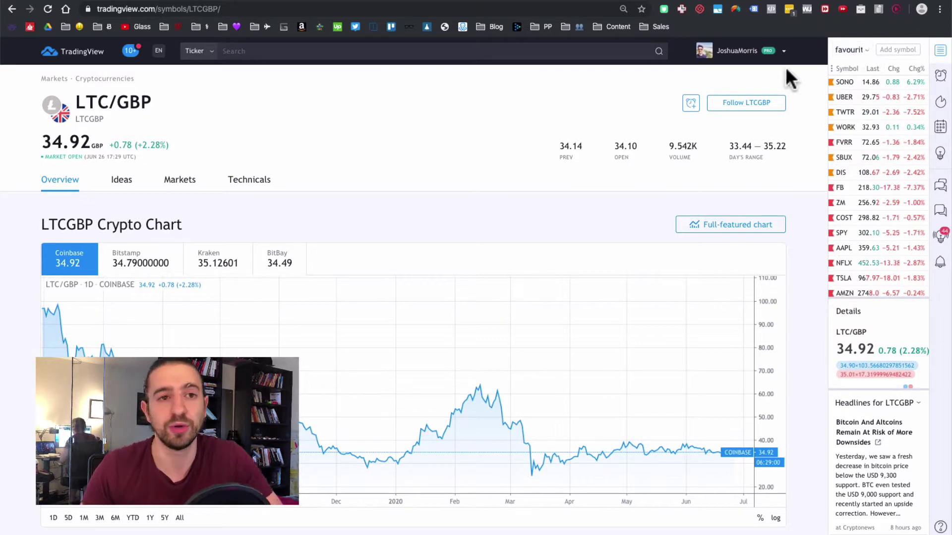
- Open the Starbucks (SBUX) page from the watchlist and mark its row with the red flag
{"action": "left_click", "coordinate": [847, 156]}
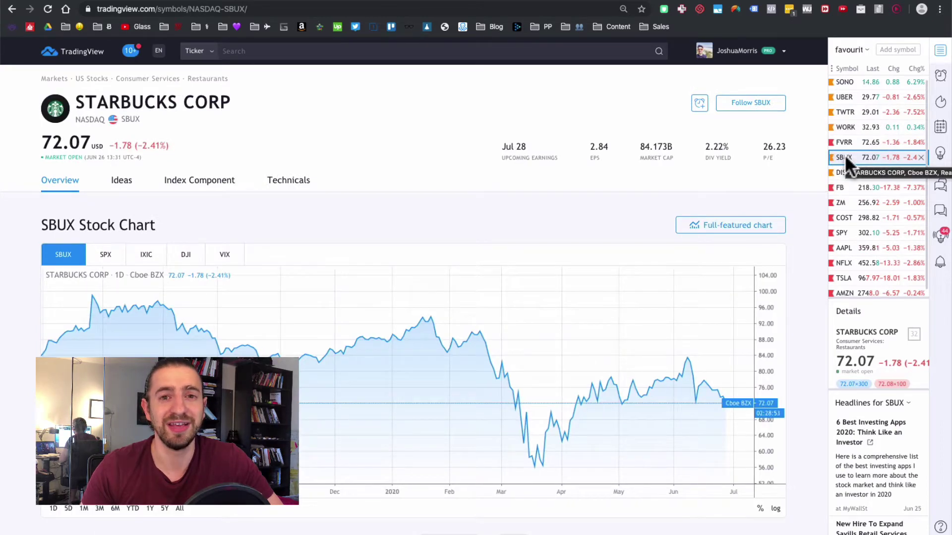
{"action": "left_click", "coordinate": [844, 155]}
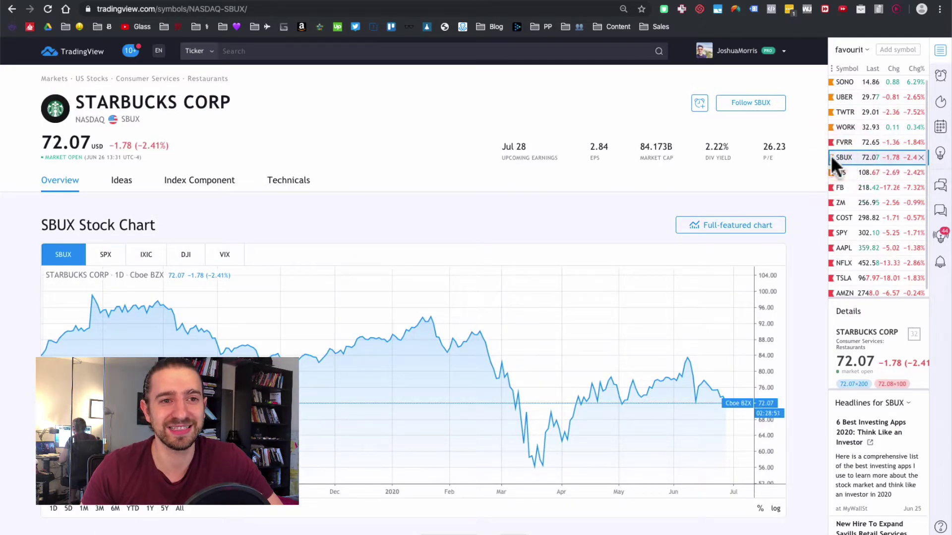
{"action": "left_click", "coordinate": [831, 157]}
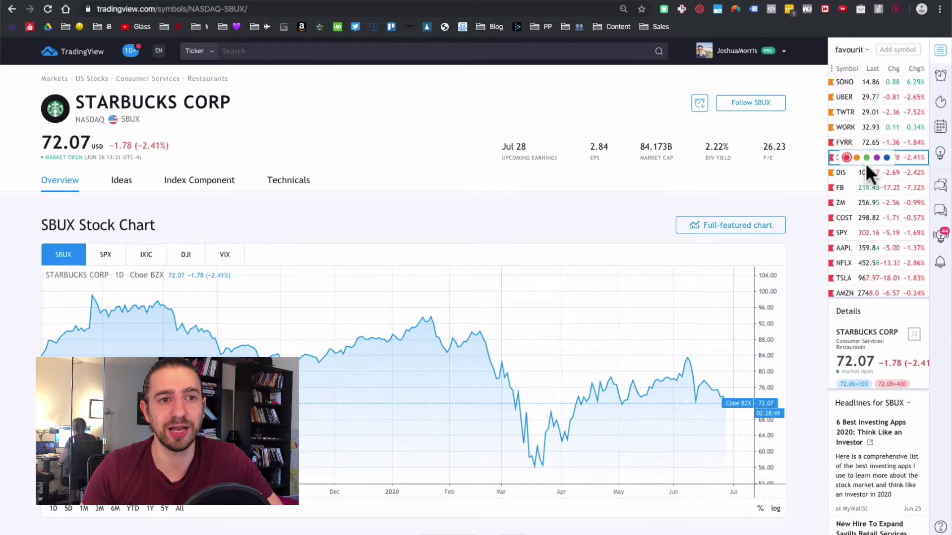
- Replace the watchlist with the Alerts list, look through the alerts, and hide the list
{"action": "left_click", "coordinate": [940, 50]}
{"action": "left_click", "coordinate": [940, 77]}
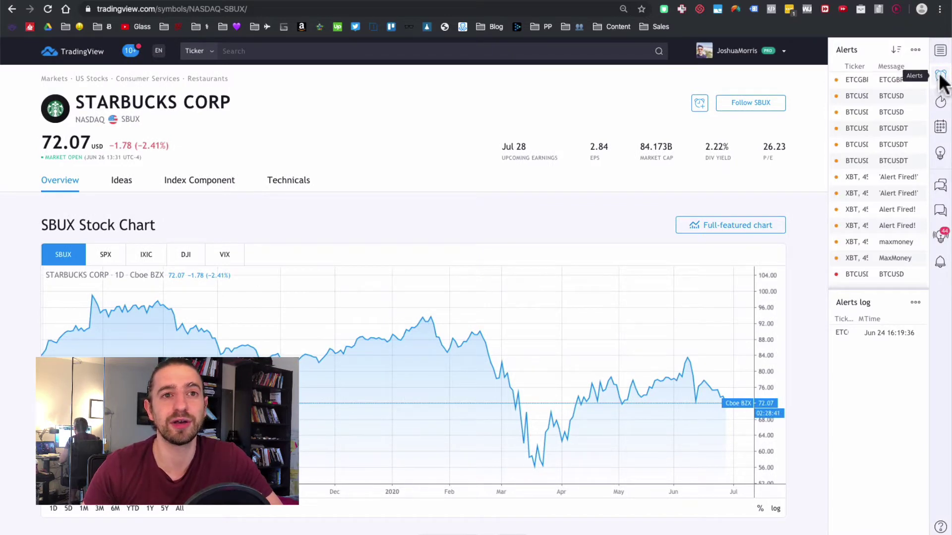
{"action": "scroll", "coordinate": [878, 99], "scroll_direction": "down", "scroll_amount": 4}
{"action": "scroll", "coordinate": [880, 154], "scroll_direction": "up", "scroll_amount": 4}
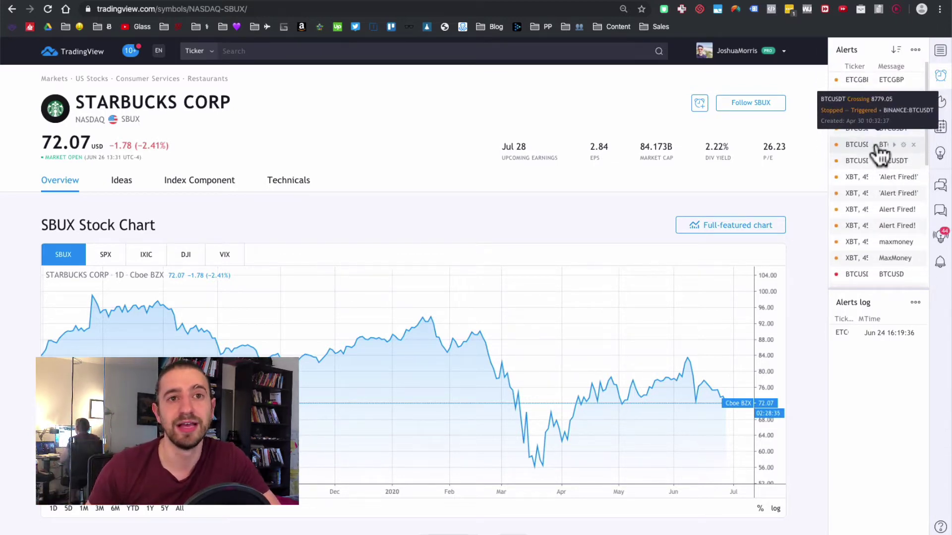
{"action": "left_click", "coordinate": [944, 78]}
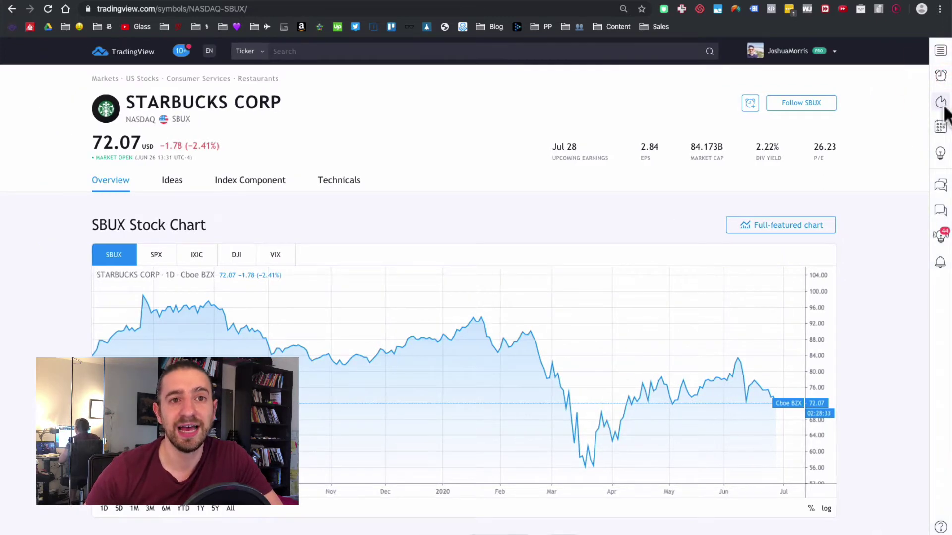
- View the Hotlists, the economic and earnings calendars, and My Ideas in turn, and collapse the side area
{"action": "left_click", "coordinate": [944, 101]}
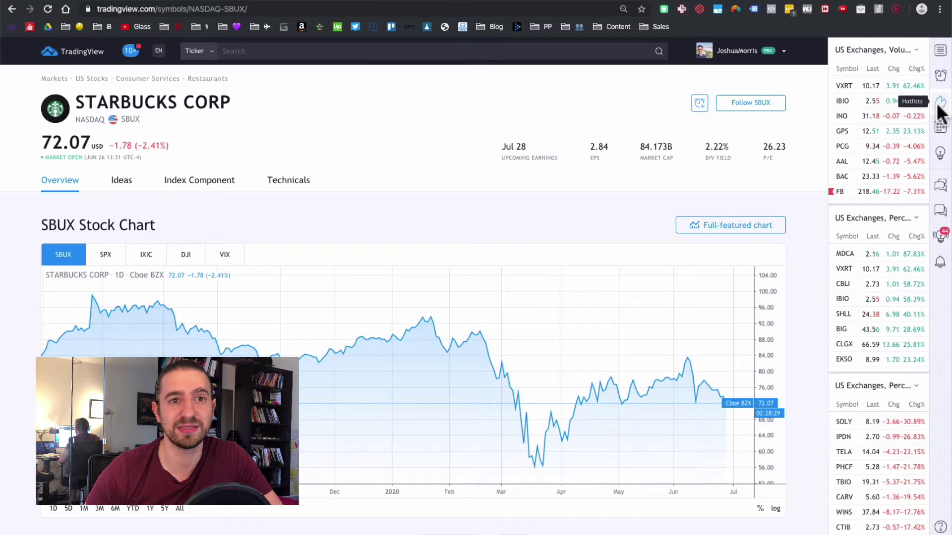
{"action": "left_click", "coordinate": [941, 130]}
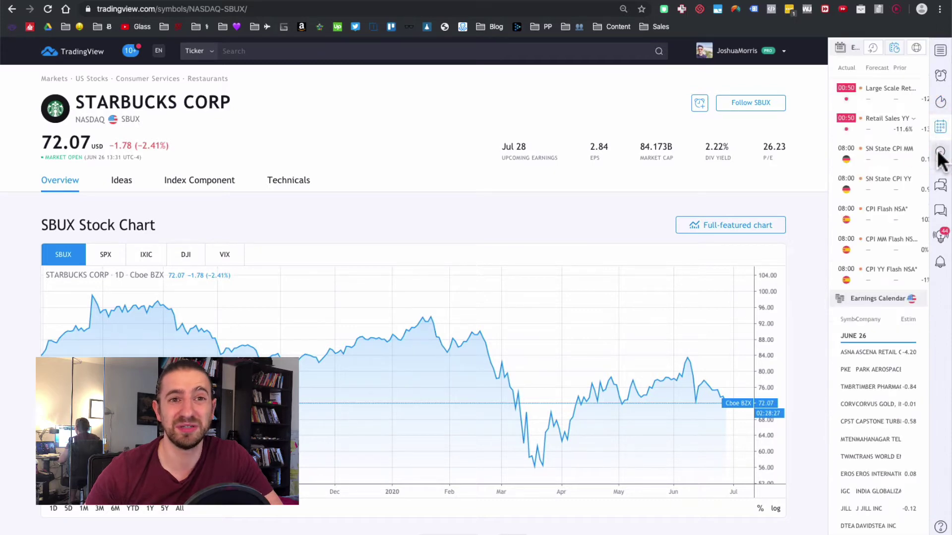
{"action": "left_click", "coordinate": [940, 154]}
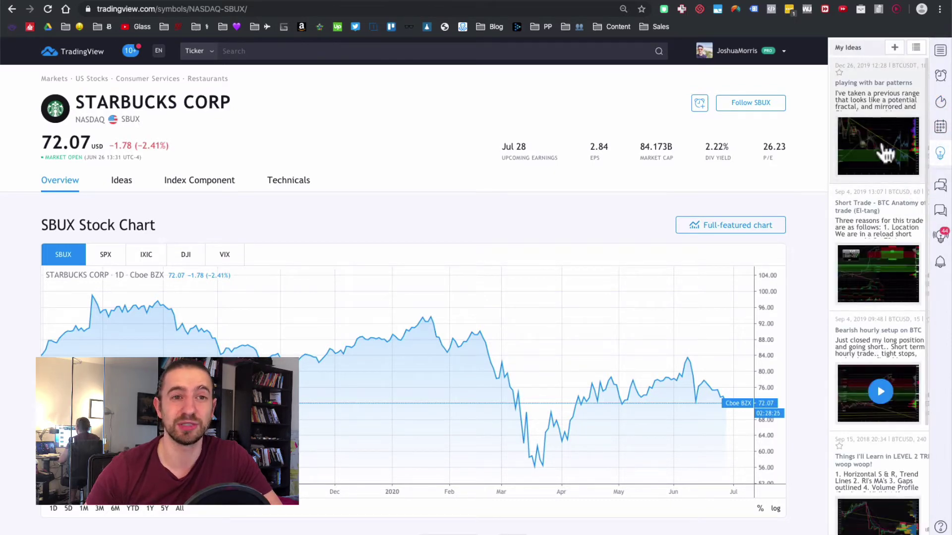
{"action": "left_click", "coordinate": [940, 153]}
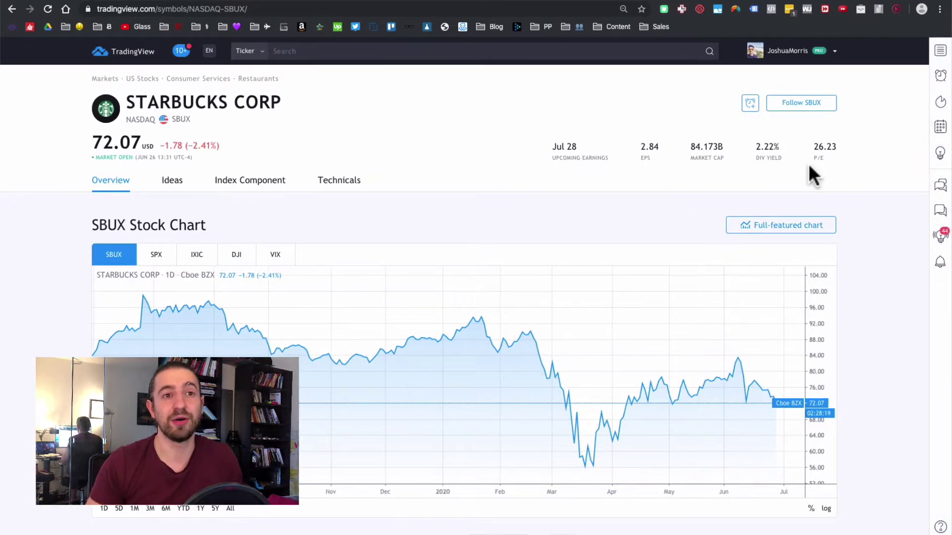
- Show the favourite companies watchlist beside the Starbucks page and hide it again
{"action": "scroll", "coordinate": [810, 167], "scroll_direction": "up", "scroll_amount": 2}
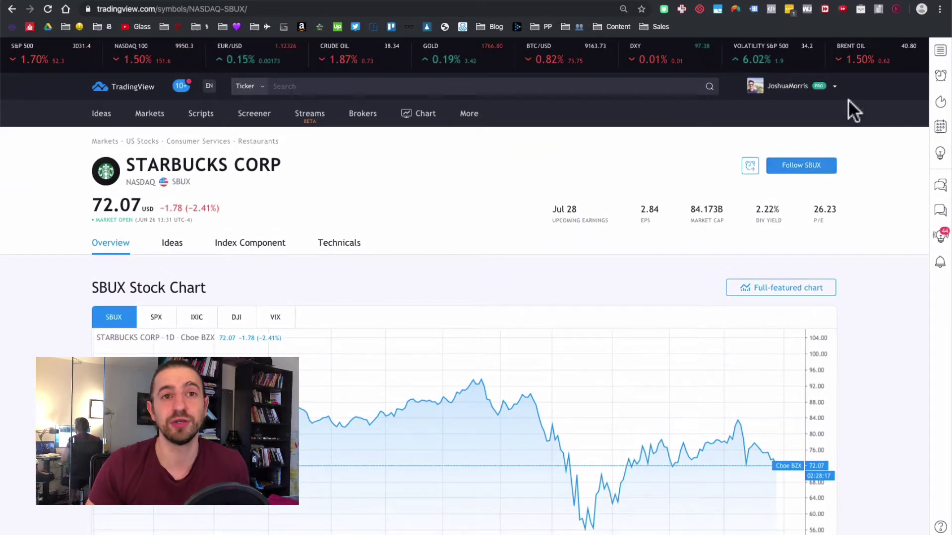
{"action": "left_click", "coordinate": [940, 50]}
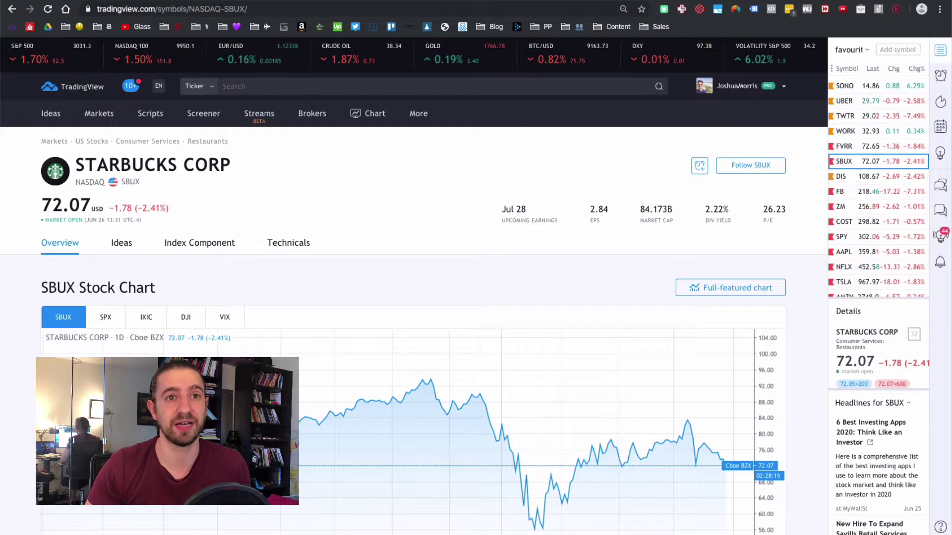
{"action": "left_click", "coordinate": [942, 51]}
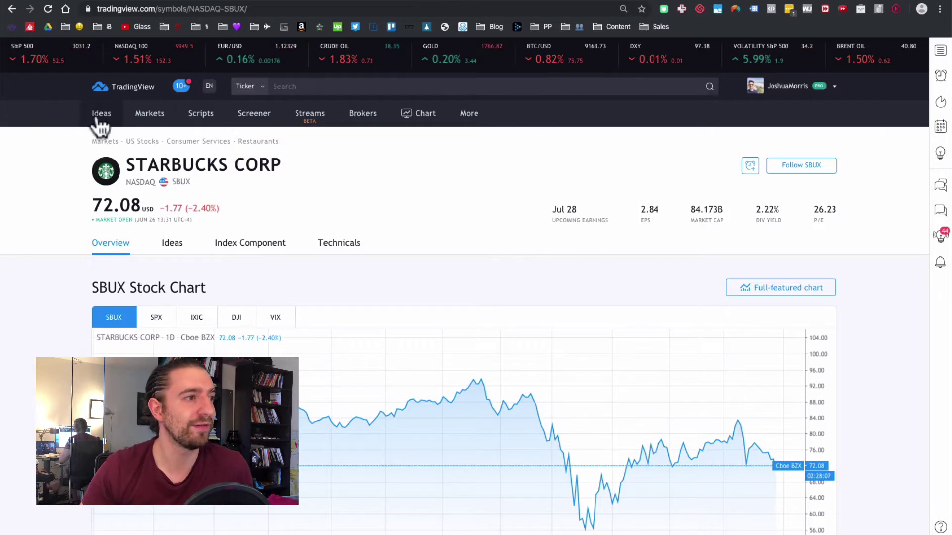
- Open MDC Partners (MDCA) from the US stock market's top gainers and launch its full-featured chart
{"action": "mouse_move", "coordinate": [103, 120]}
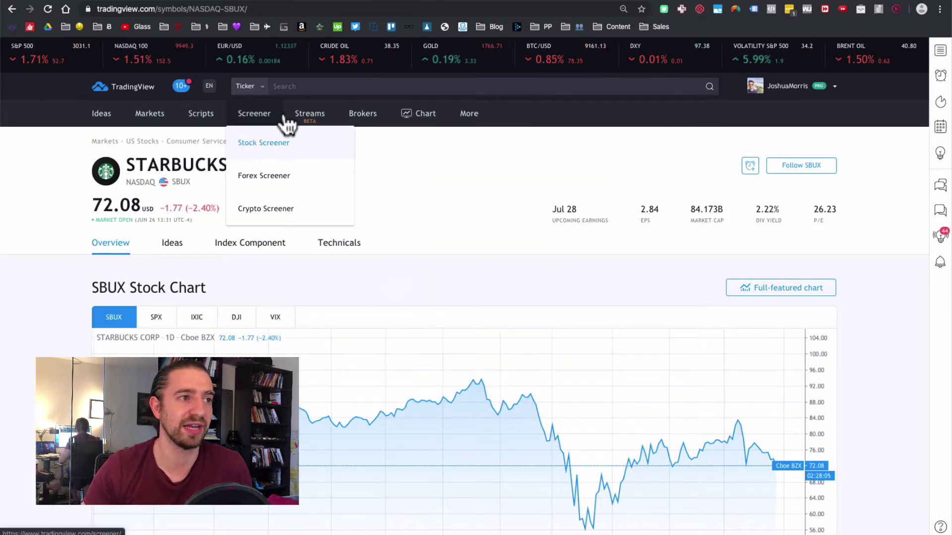
{"action": "mouse_move", "coordinate": [251, 123]}
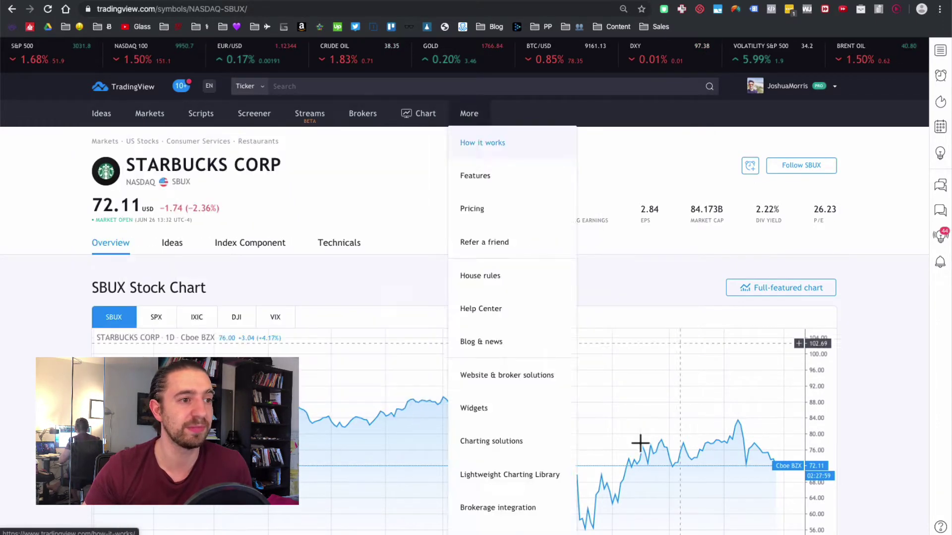
{"action": "mouse_move", "coordinate": [149, 114]}
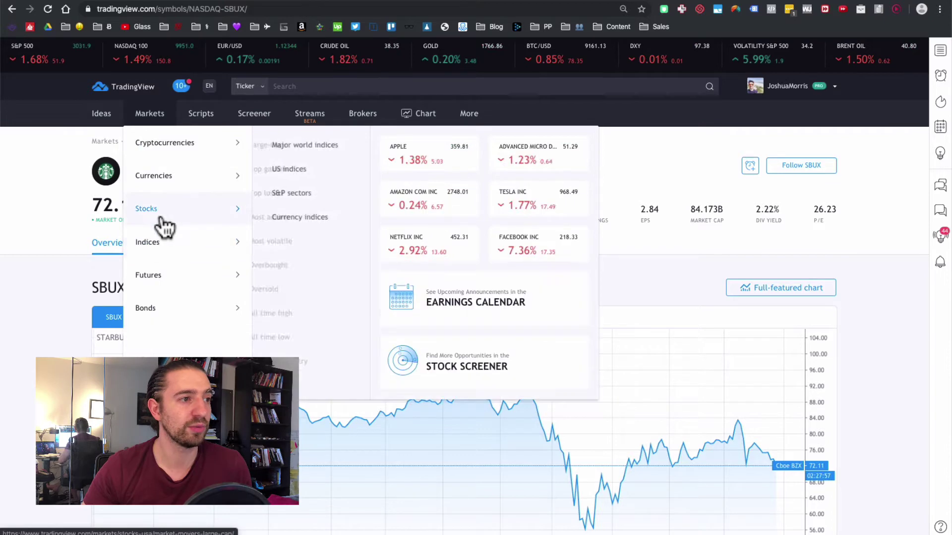
{"action": "mouse_move", "coordinate": [161, 218]}
{"action": "left_click", "coordinate": [286, 169]}
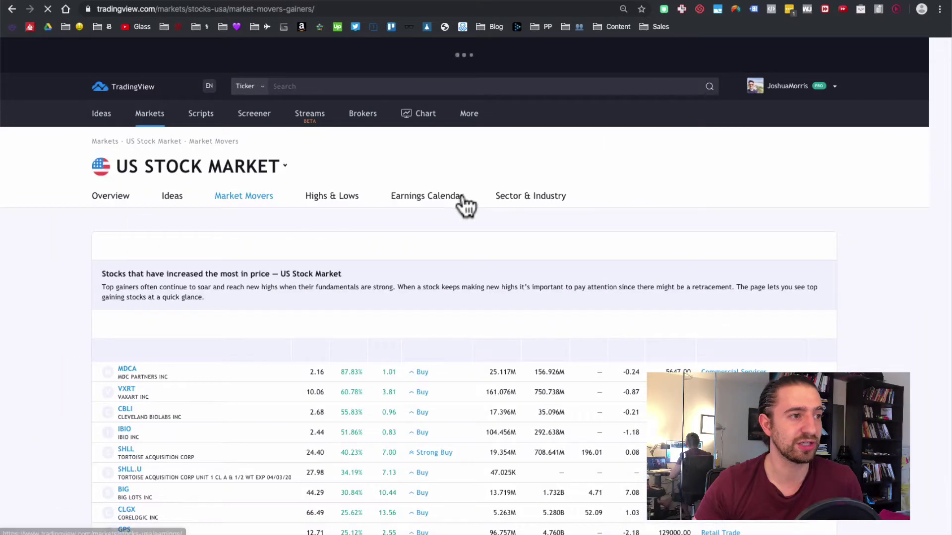
{"action": "left_click", "coordinate": [127, 369]}
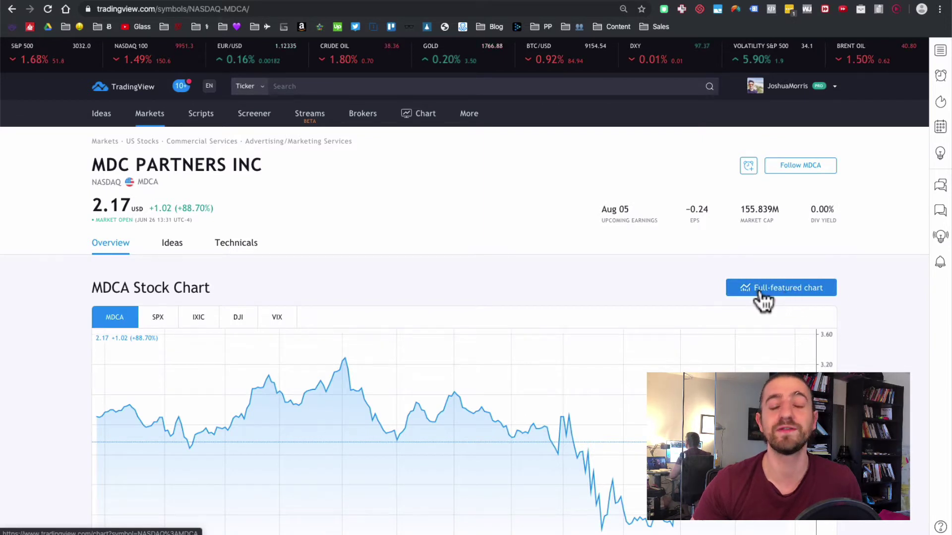
{"action": "left_click", "coordinate": [761, 292]}
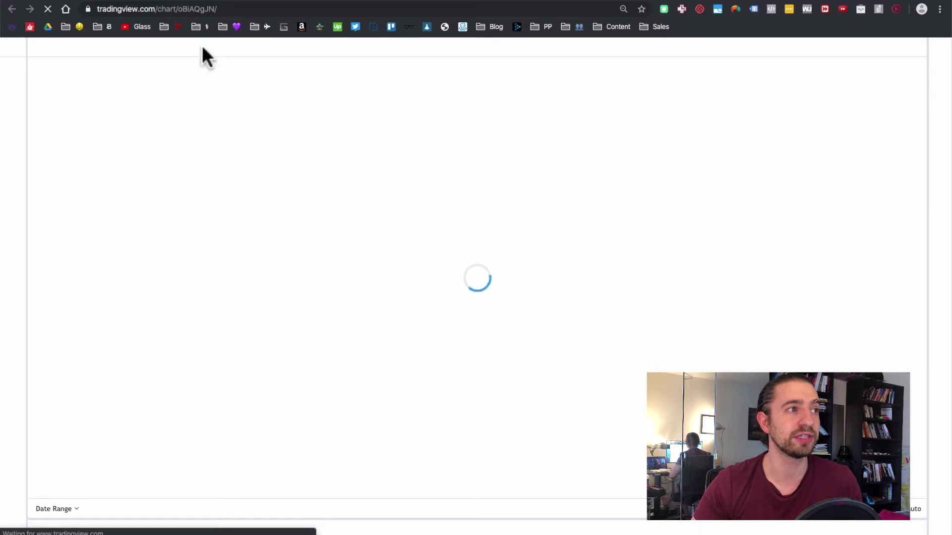
{"action": "left_click", "coordinate": [228, 8]}
{"action": "left_click", "coordinate": [257, 8]}
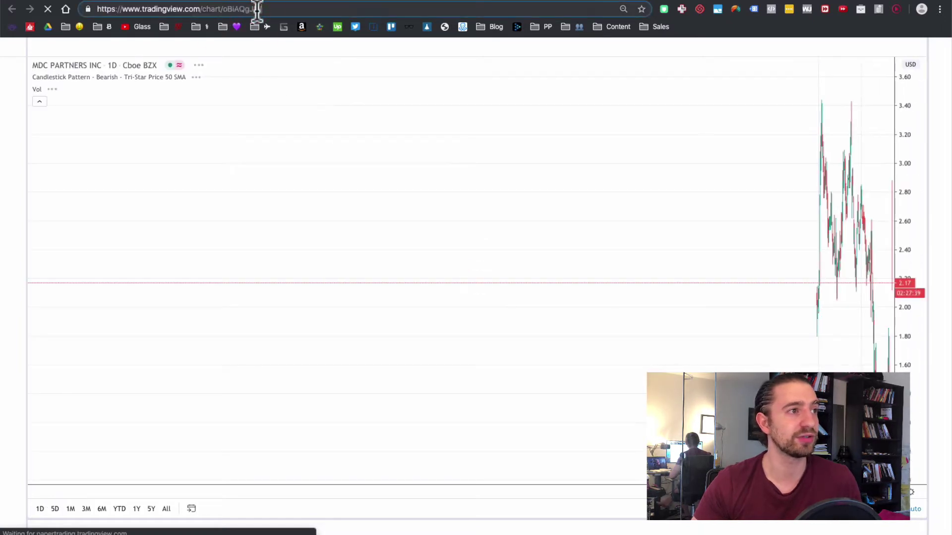
{"action": "left_click_drag", "start_coordinate": [276, 9], "coordinate": [224, 8]}
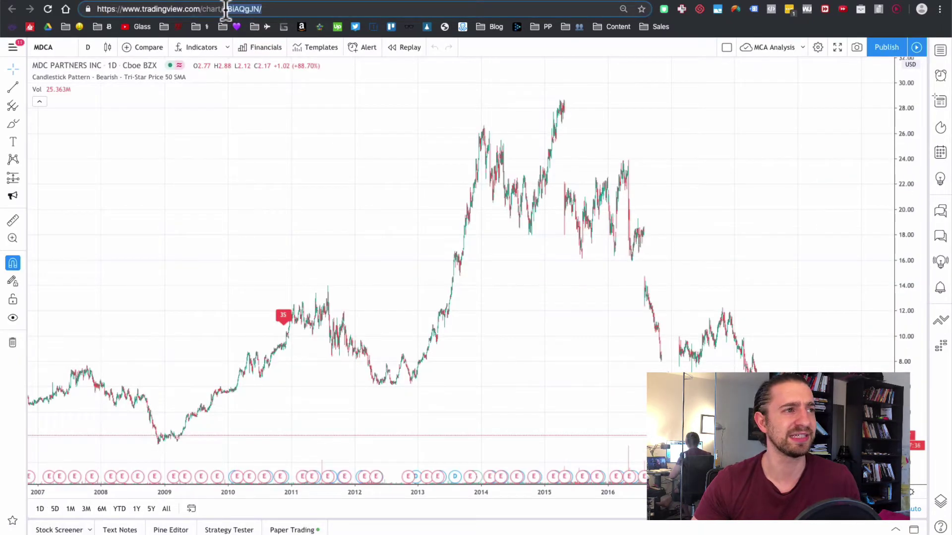
{"action": "key", "text": "BackSpace"}
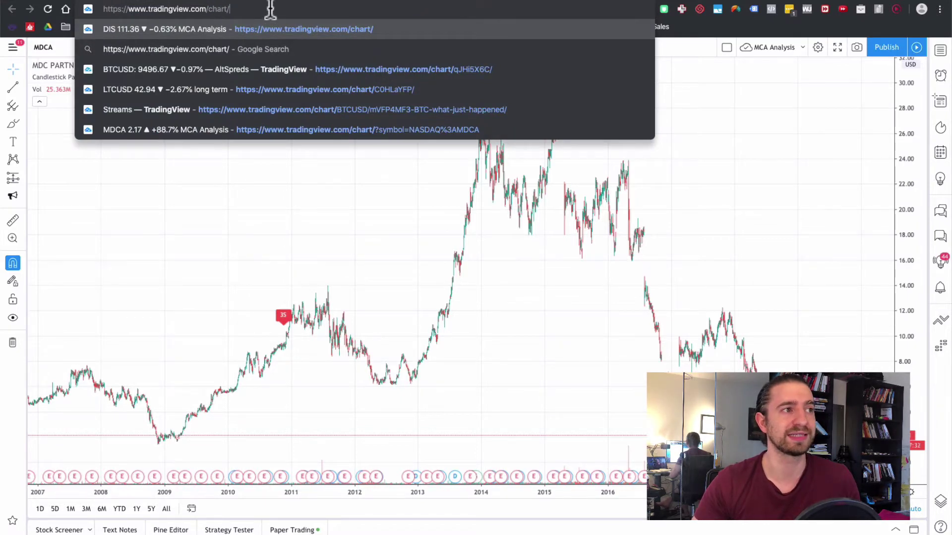
{"action": "key", "text": "Return"}
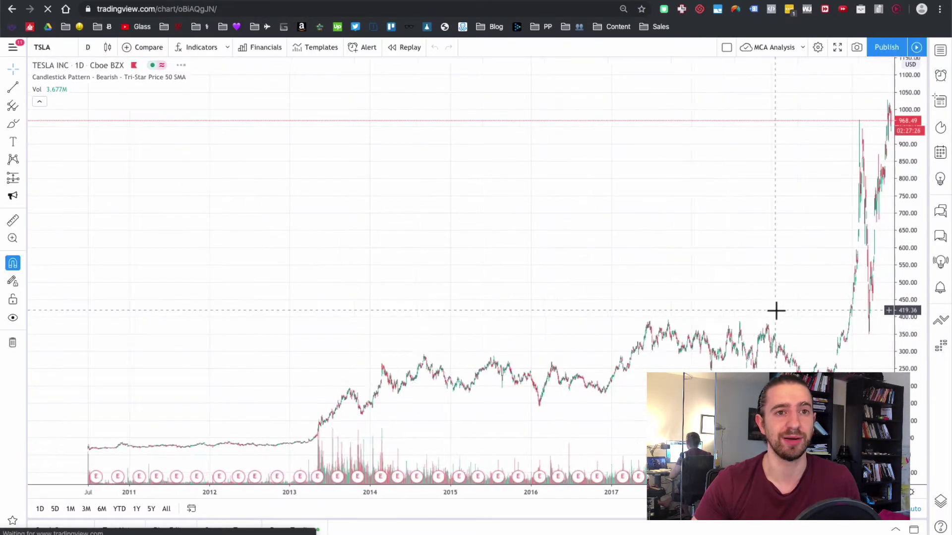
{"action": "scroll", "coordinate": [776, 311], "scroll_direction": "up", "scroll_amount": 10}
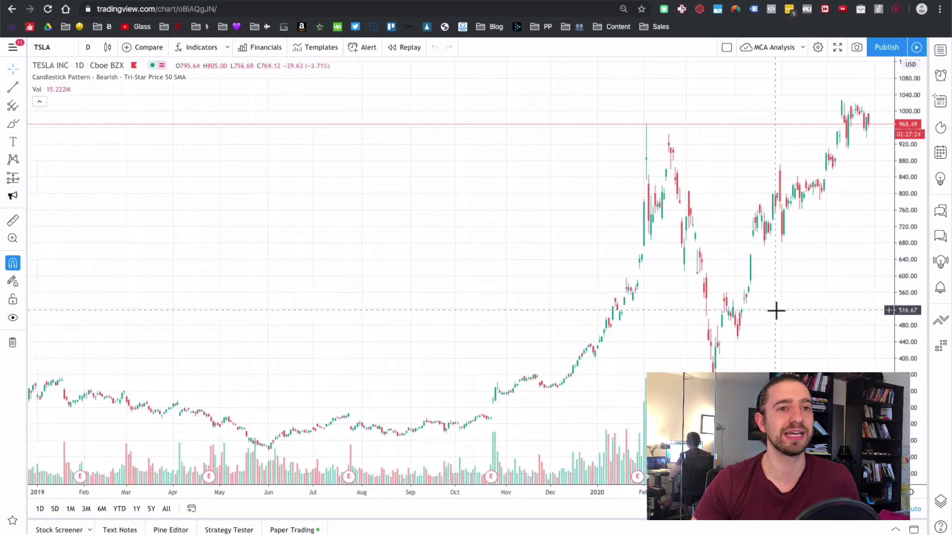
{"action": "scroll", "coordinate": [570, 267], "scroll_direction": "down", "scroll_amount": 1}
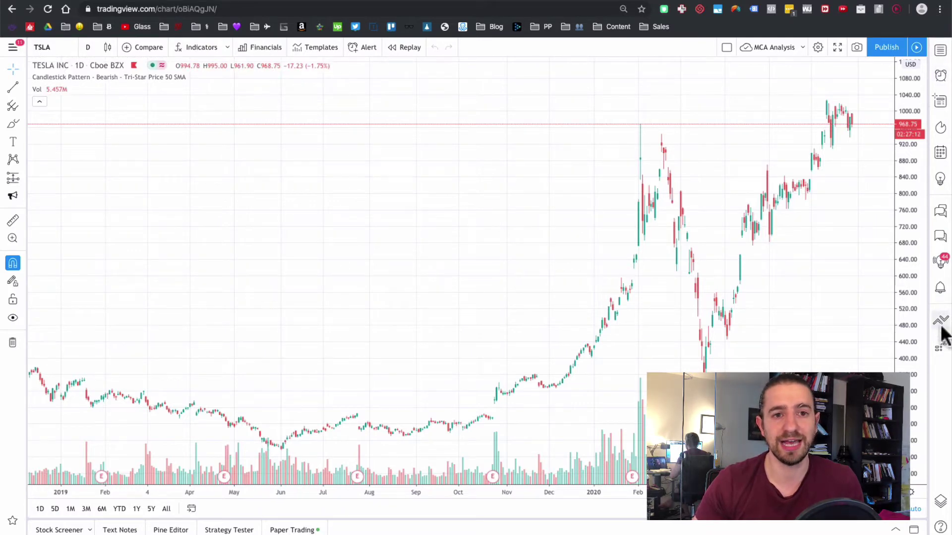
- Show the favourites watchlist beside the Tesla chart, look through its symbols, and hide it again
{"action": "left_click", "coordinate": [938, 50]}
{"action": "scroll", "coordinate": [876, 93], "scroll_direction": "down", "scroll_amount": 1}
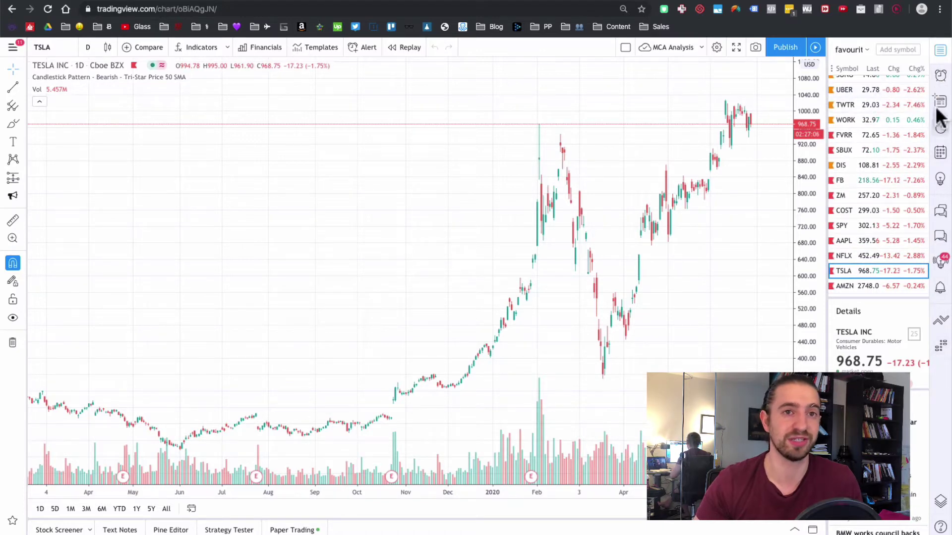
{"action": "left_click", "coordinate": [940, 51]}
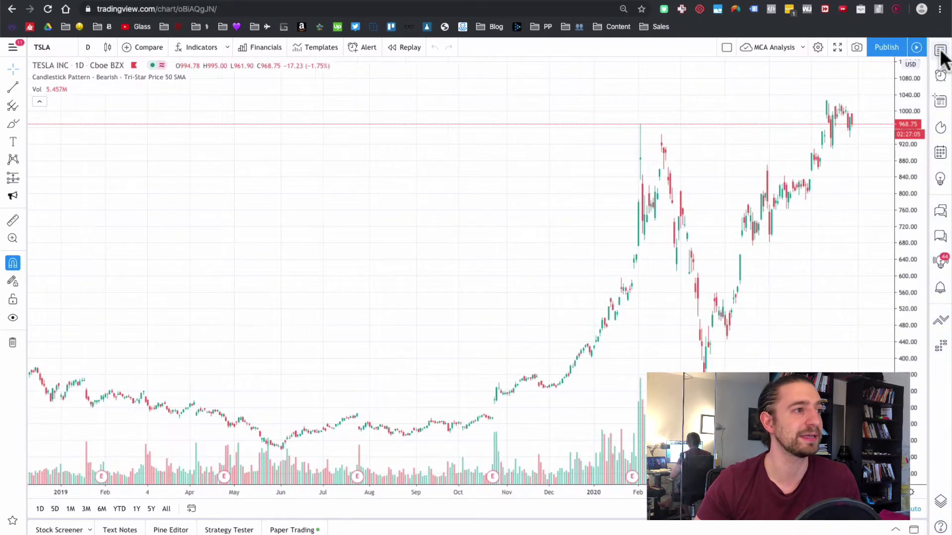
- Search the stock symbols for TESLA, USD, APPLE and BITCOIN in turn, and close the search without choosing one
{"action": "left_click", "coordinate": [67, 47]}
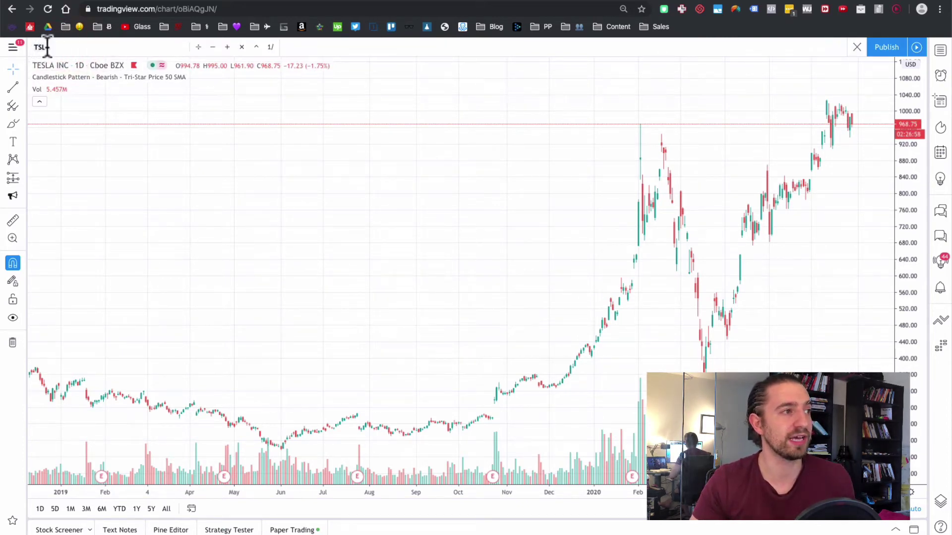
{"action": "type", "text": "TES"}
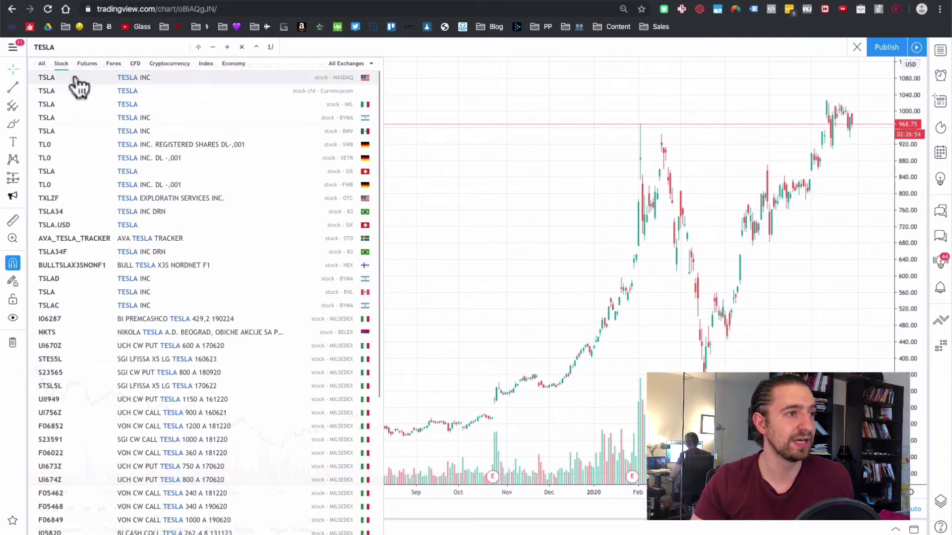
{"action": "double_click", "coordinate": [69, 47]}
{"action": "type", "text": "USD"}
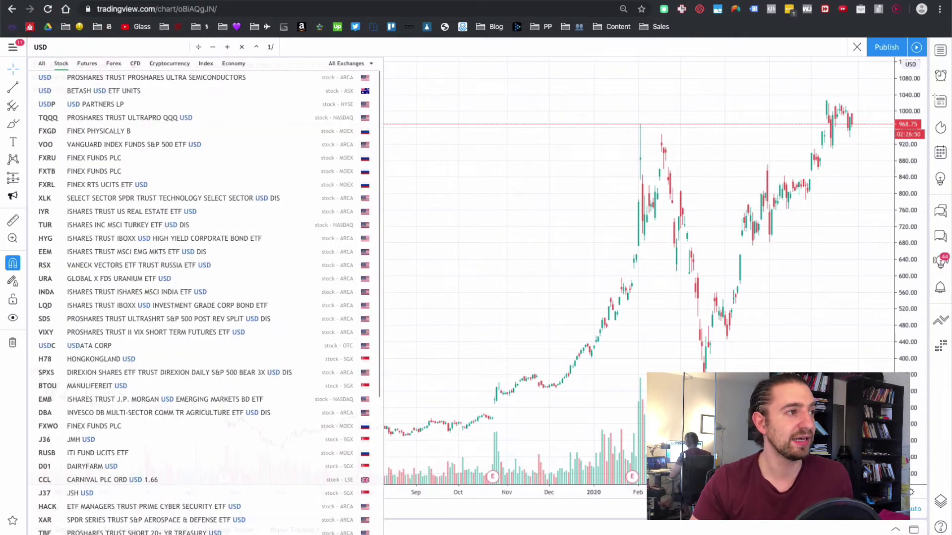
{"action": "double_click", "coordinate": [72, 47]}
{"action": "type", "text": "APPLE"}
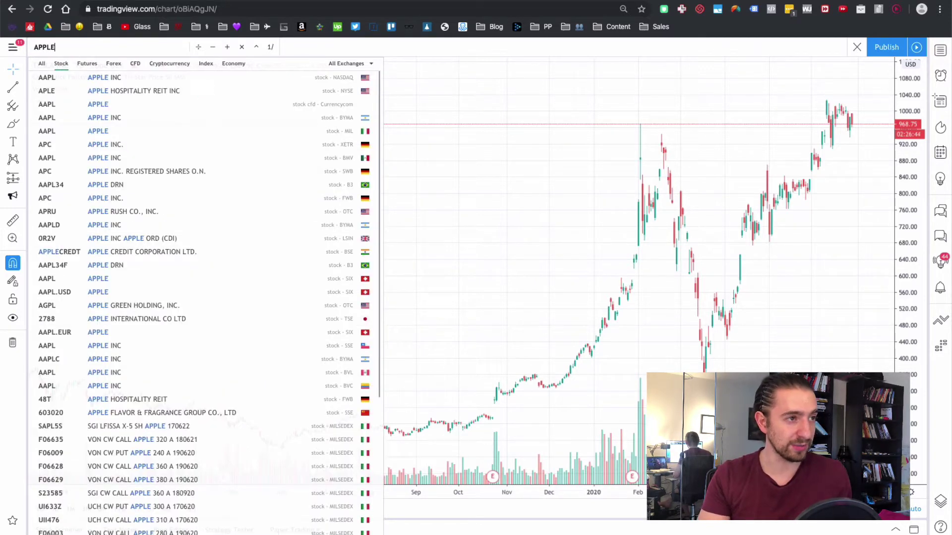
{"action": "key", "text": "super+a"}
{"action": "type", "text": "BIT"}
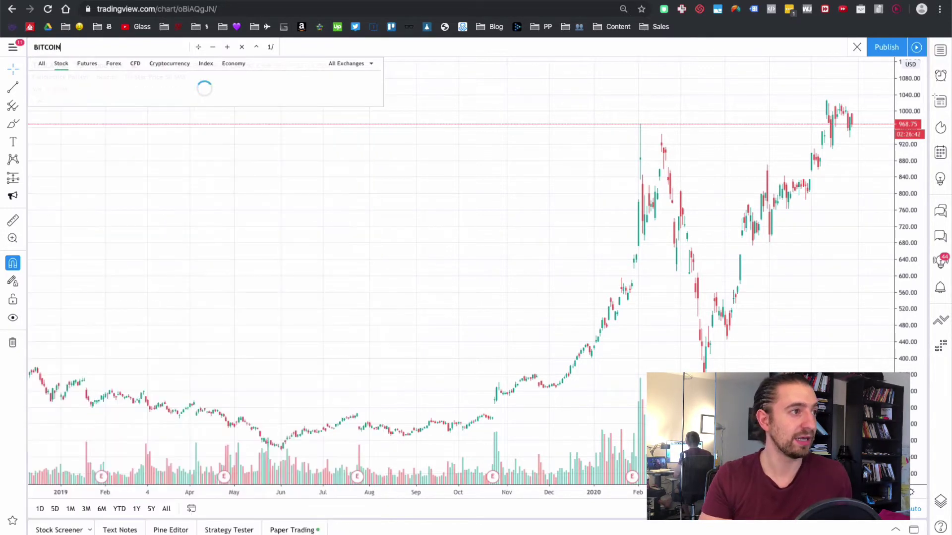
{"action": "left_click", "coordinate": [102, 47]}
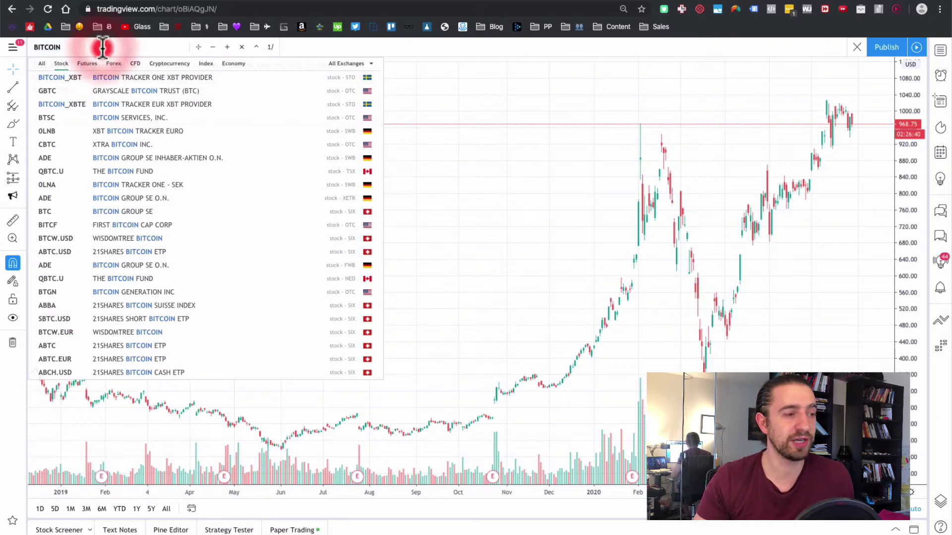
{"action": "key", "text": "super+a"}
{"action": "key", "text": "BackSpace"}
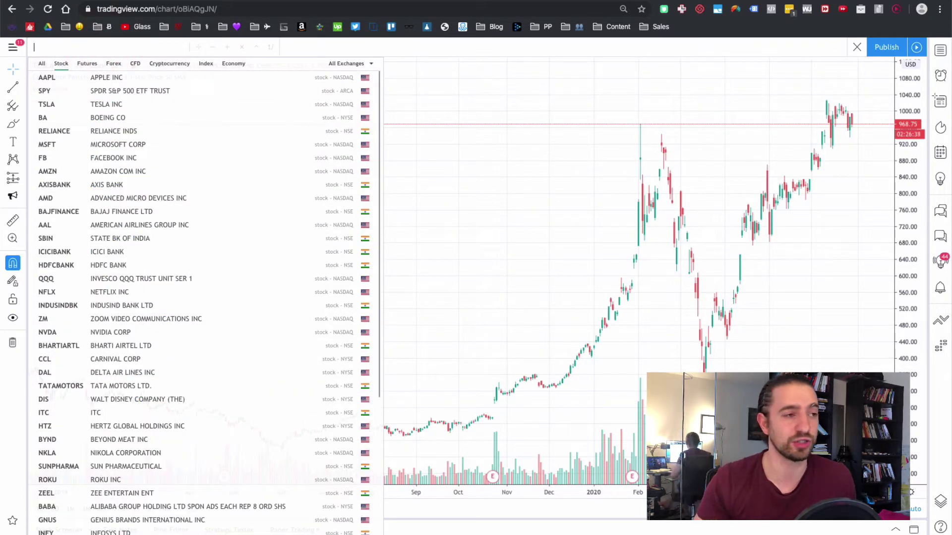
{"action": "left_click", "coordinate": [473, 212]}
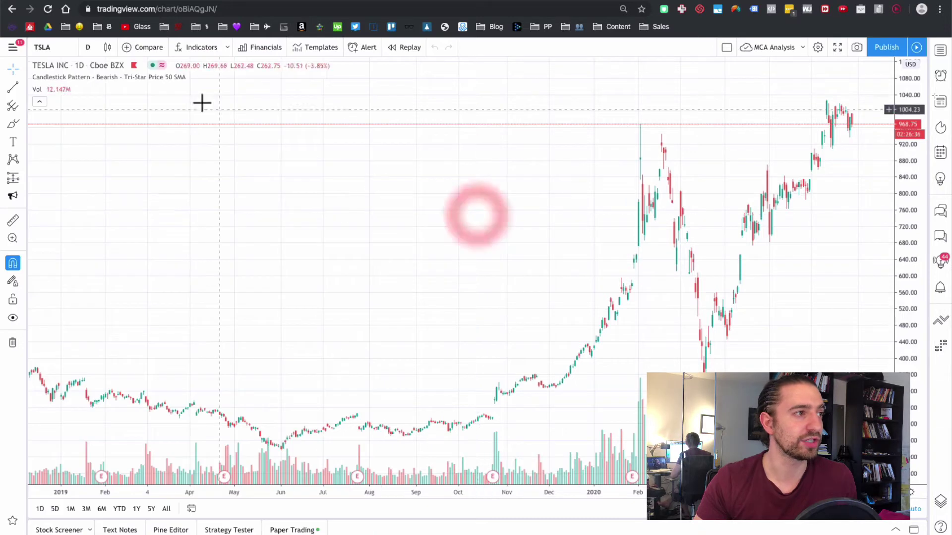
- Look through the available time intervals and chart styles for the Tesla chart
{"action": "left_click", "coordinate": [88, 48]}
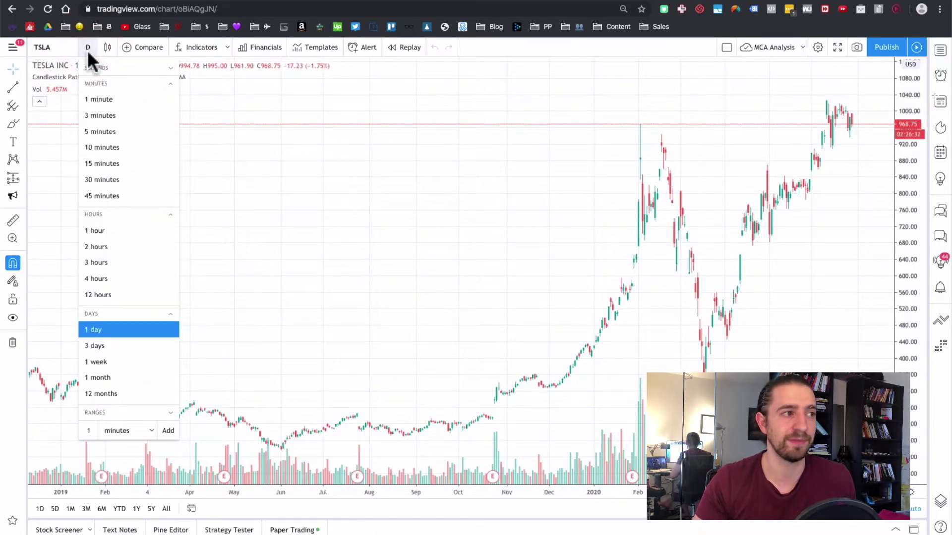
{"action": "left_click", "coordinate": [383, 226]}
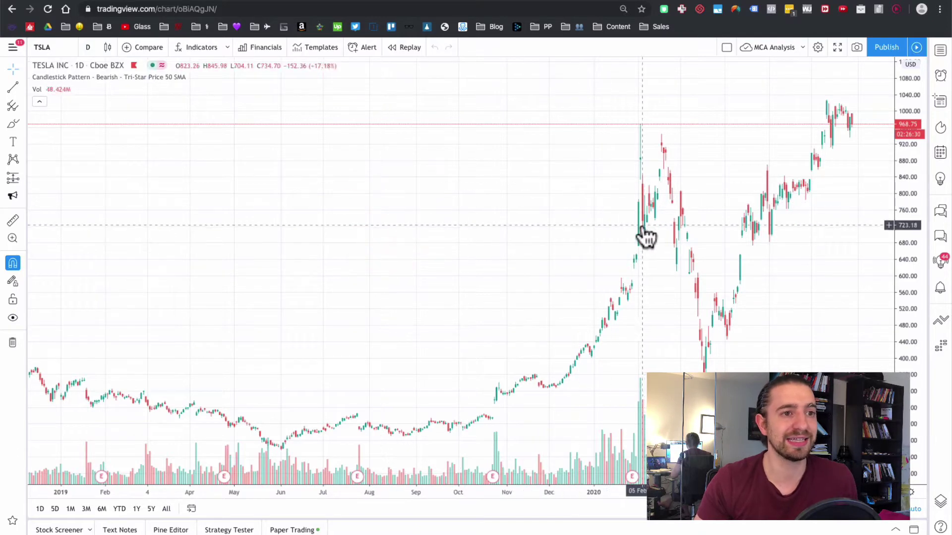
{"action": "left_click", "coordinate": [108, 48]}
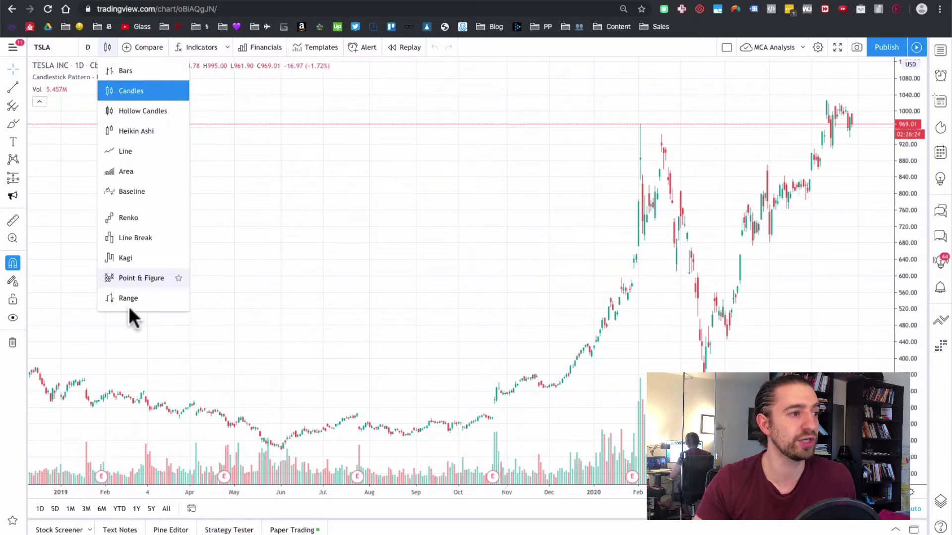
- Choose the 1 day interval and examine Tesla's daily candles from mid-April to June 2020 up close
{"action": "left_click", "coordinate": [88, 48]}
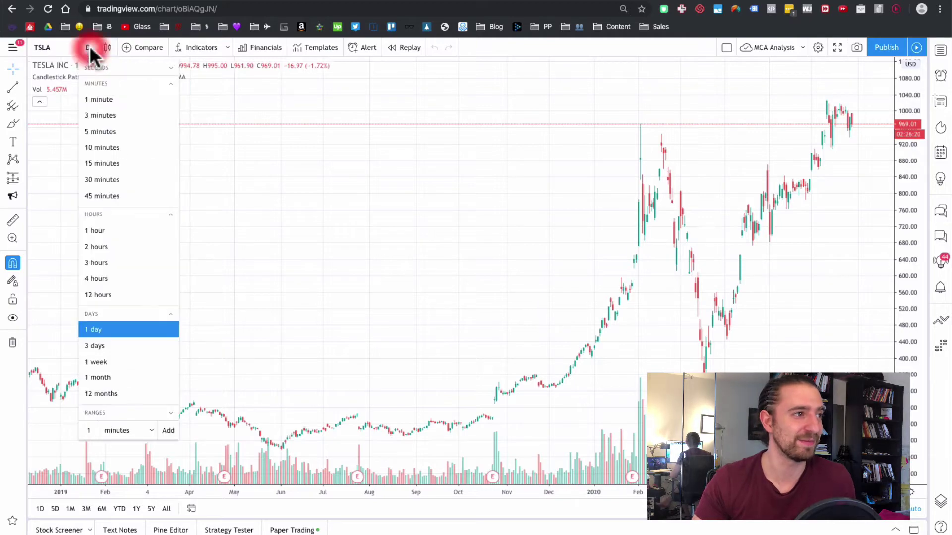
{"action": "left_click", "coordinate": [97, 330]}
{"action": "scroll", "coordinate": [569, 363], "scroll_direction": "up", "scroll_amount": 3}
{"action": "scroll", "coordinate": [570, 362], "scroll_direction": "up", "scroll_amount": 5}
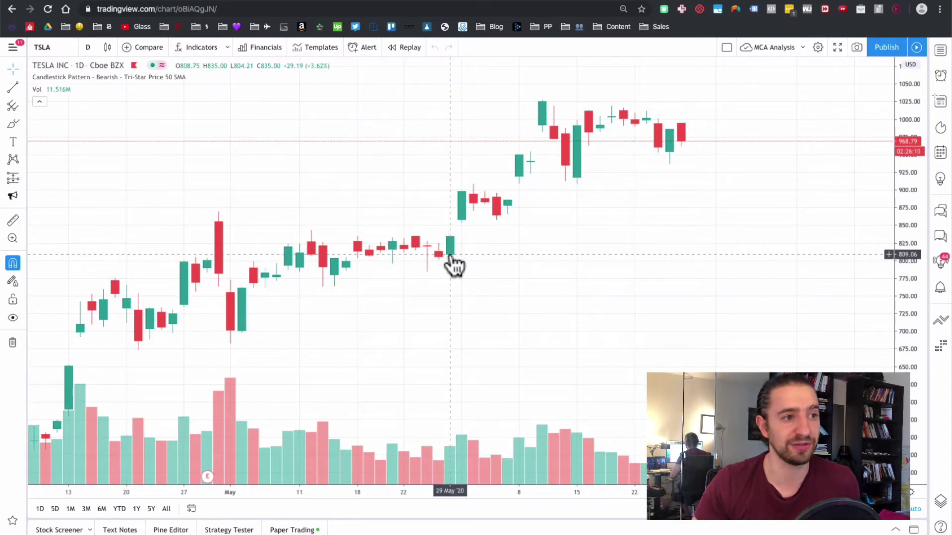
- Set the Tesla chart's interval to 4 hours and change its style to Line
{"action": "left_click", "coordinate": [88, 47]}
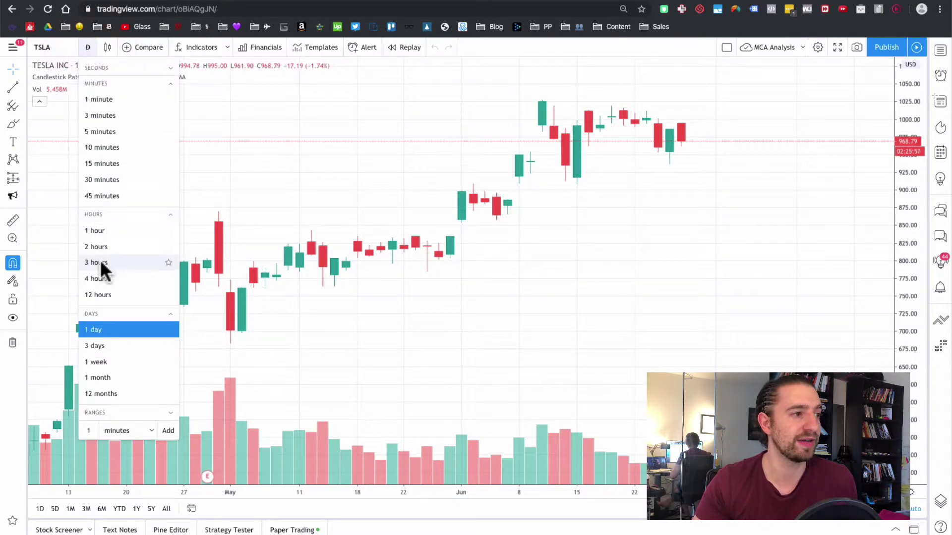
{"action": "left_click", "coordinate": [101, 277]}
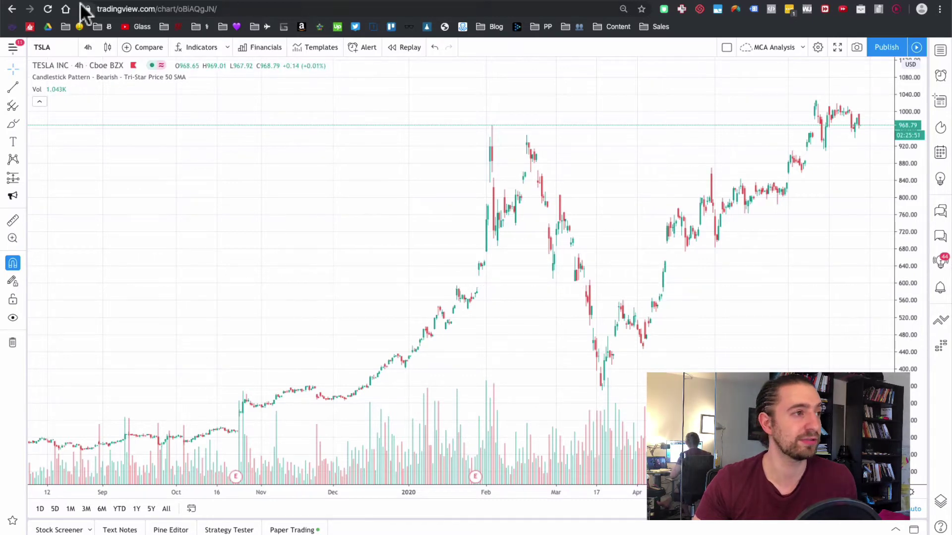
{"action": "left_click", "coordinate": [107, 47]}
{"action": "left_click", "coordinate": [130, 151]}
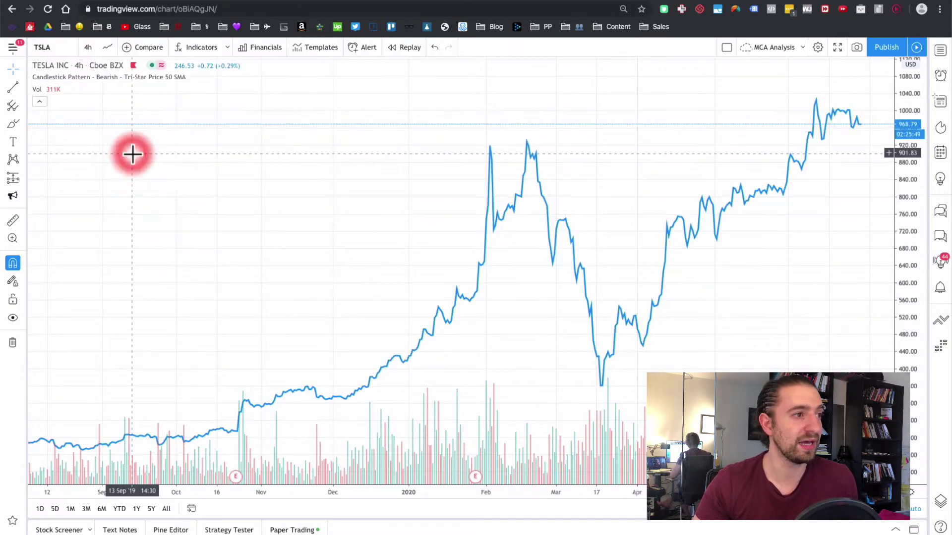
{"action": "scroll", "coordinate": [578, 304], "scroll_direction": "up", "scroll_amount": 5}
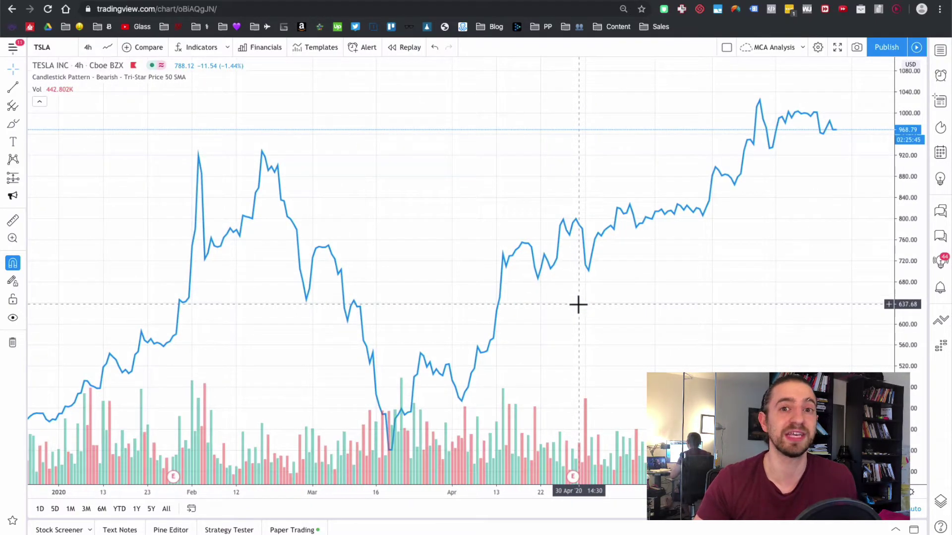
{"action": "scroll", "coordinate": [578, 304], "scroll_direction": "down", "scroll_amount": 3}
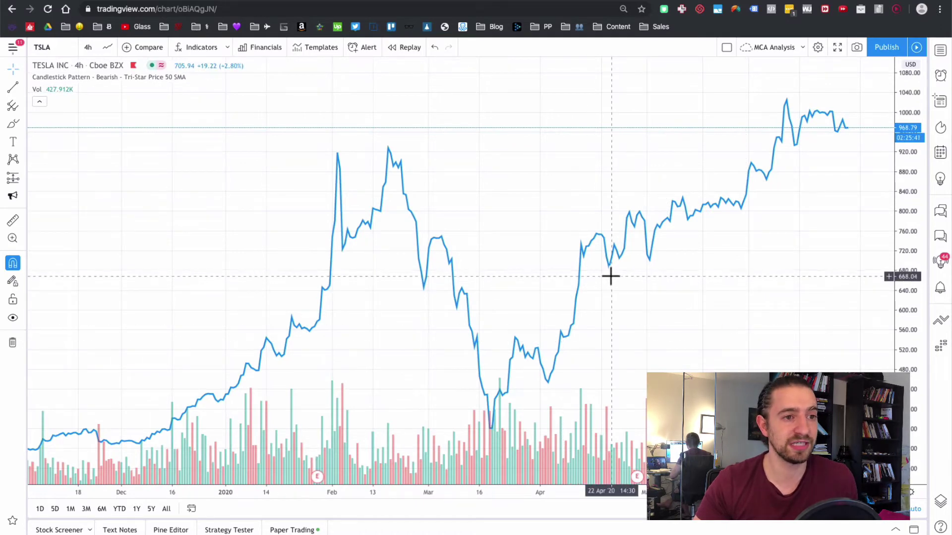
{"action": "scroll", "coordinate": [611, 274], "scroll_direction": "up", "scroll_amount": 5}
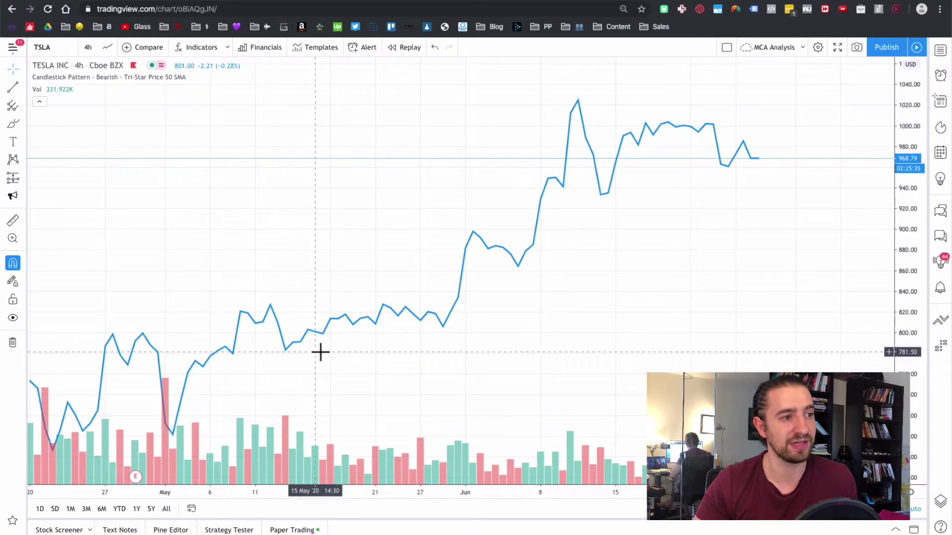
- Set the Tesla line chart's interval to 1 day and widen the visible period to about a year
{"action": "left_click", "coordinate": [85, 47]}
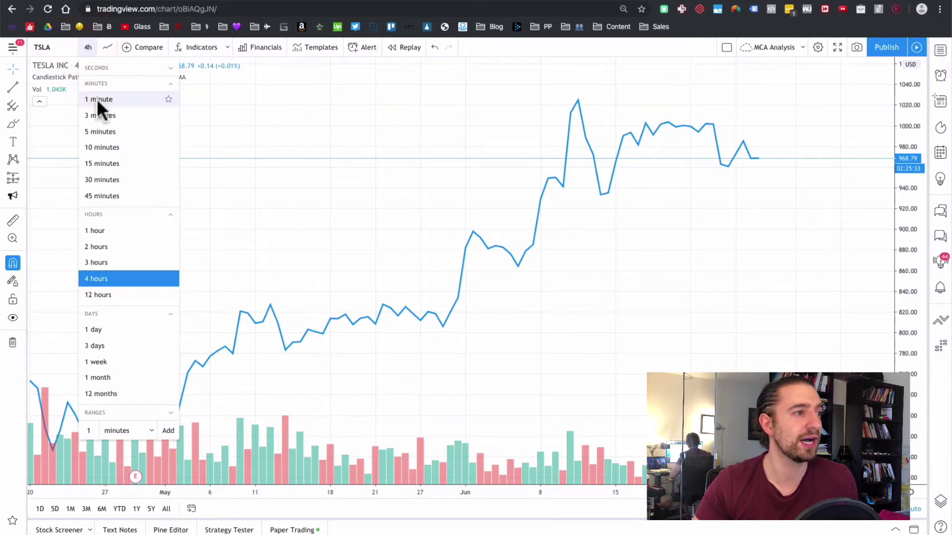
{"action": "left_click", "coordinate": [110, 330]}
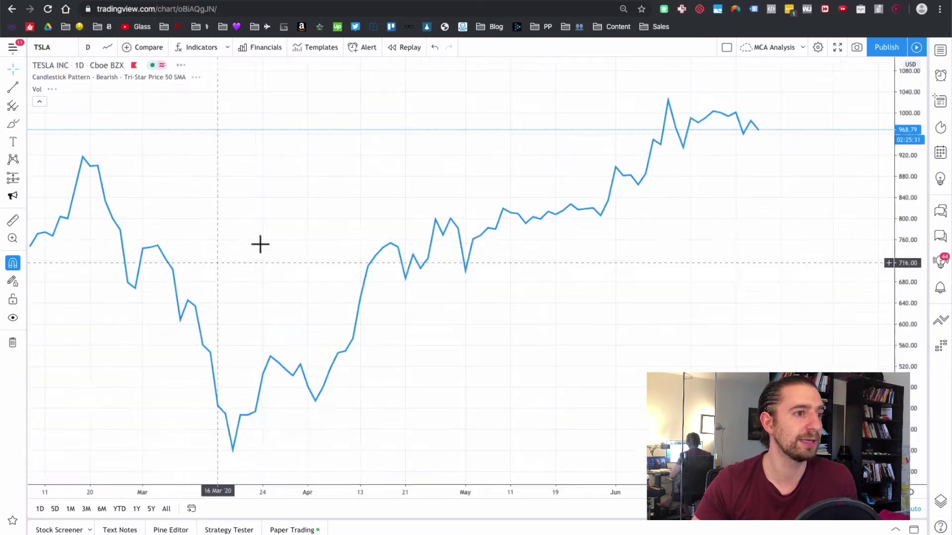
{"action": "scroll", "coordinate": [259, 243], "scroll_direction": "down", "scroll_amount": 8}
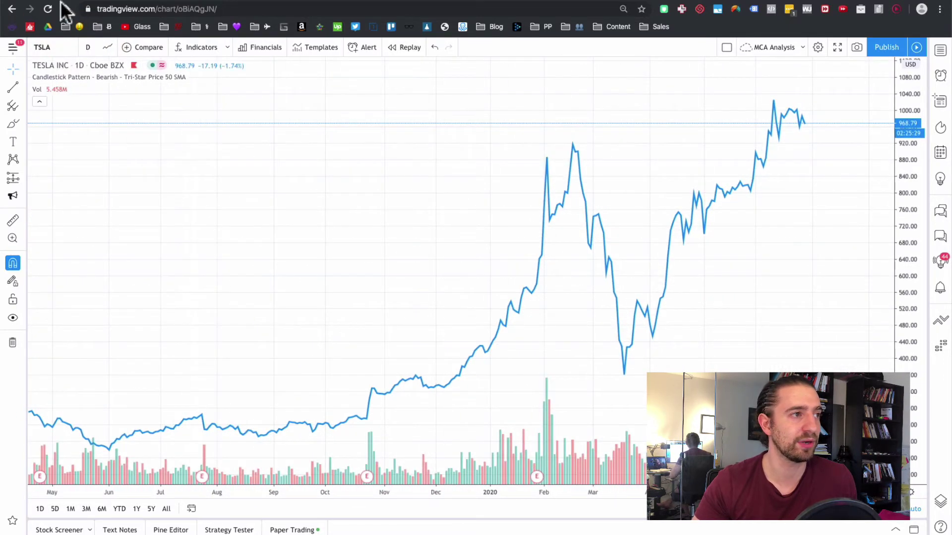
- Add Apple Inc (AAPL, NASDAQ) as an overlay on the Tesla chart and compare both lines back to late 2017
{"action": "left_click", "coordinate": [134, 45]}
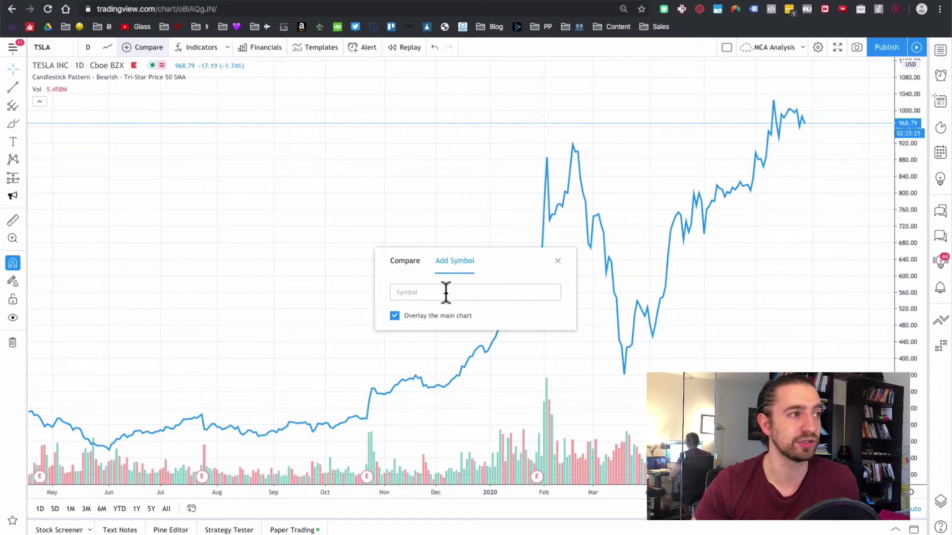
{"action": "type", "text": "APPLE"}
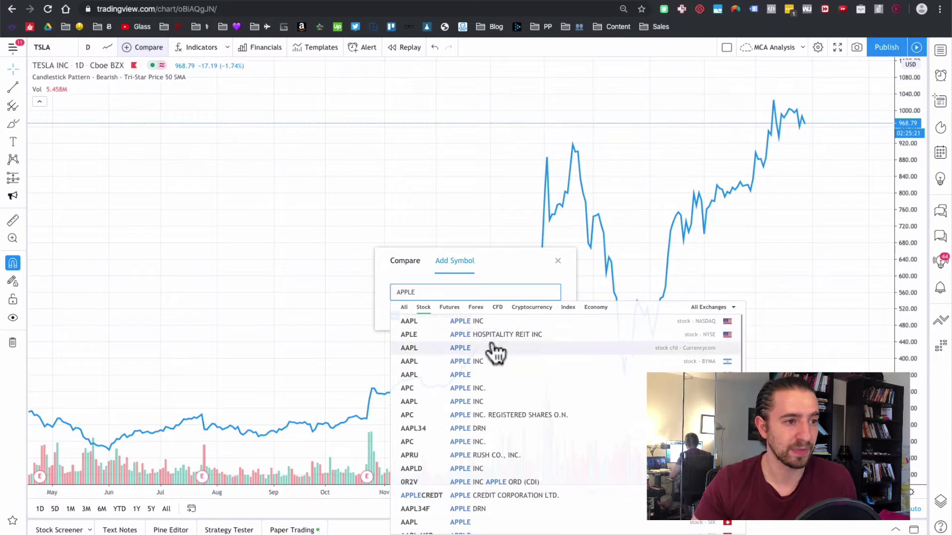
{"action": "left_click", "coordinate": [493, 321]}
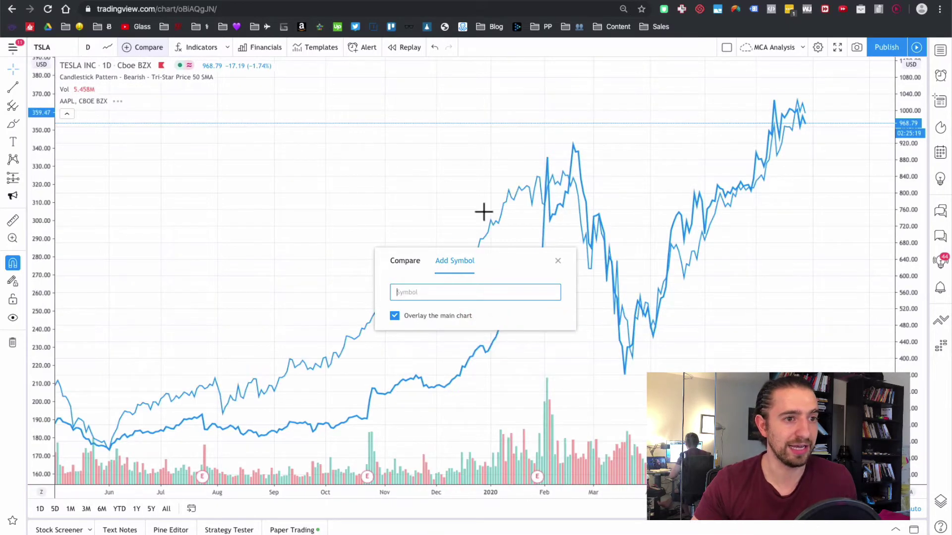
{"action": "left_click", "coordinate": [738, 287]}
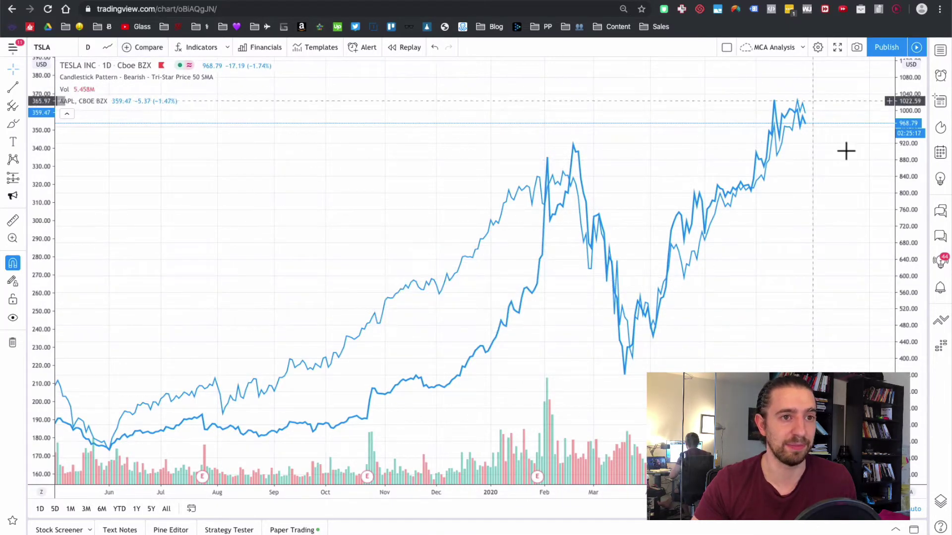
{"action": "scroll", "coordinate": [826, 120], "scroll_direction": "down", "scroll_amount": 10}
{"action": "scroll", "coordinate": [729, 260], "scroll_direction": "up", "scroll_amount": 4}
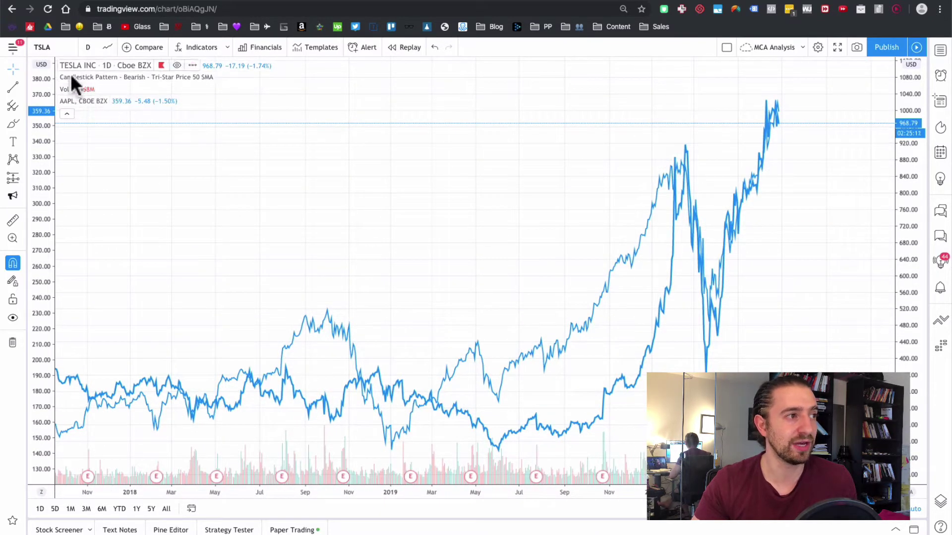
- Remove the AAPL comparison line from the chart so that only Tesla's daily line is plotted
{"action": "left_click", "coordinate": [67, 110]}
{"action": "left_click", "coordinate": [68, 75]}
{"action": "left_click", "coordinate": [148, 101]}
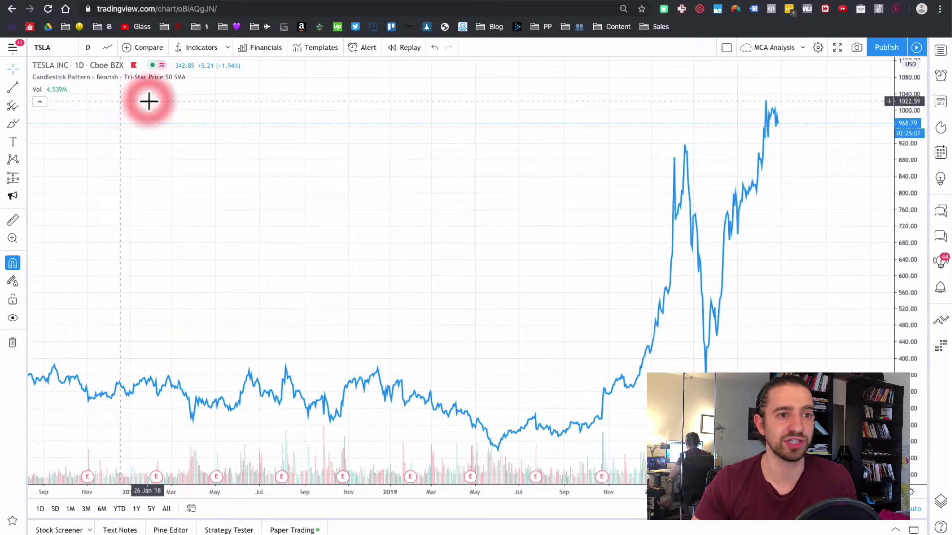
{"action": "left_click_drag", "start_coordinate": [691, 261], "coordinate": [569, 262]}
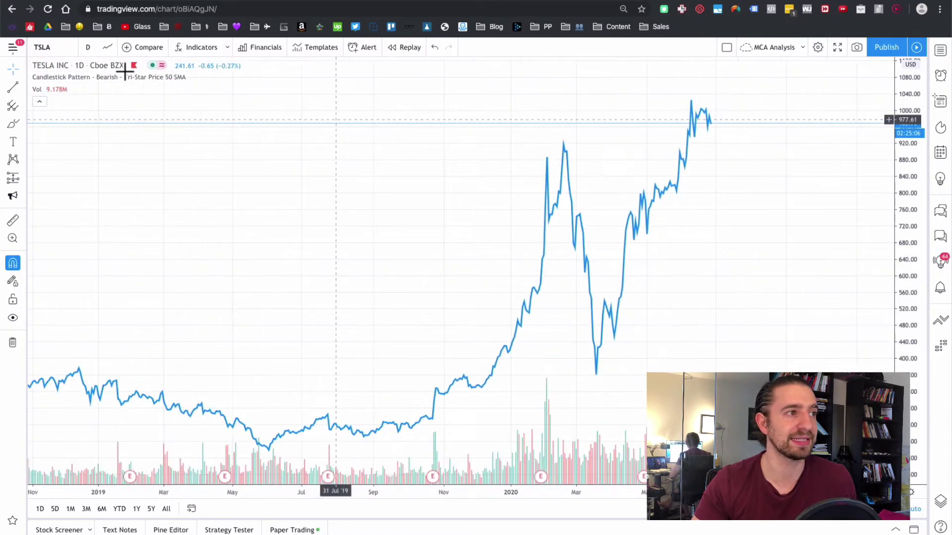
- Look through the favorite indicators and the saved and default indicator templates without applying any
{"action": "left_click", "coordinate": [227, 46]}
{"action": "left_click", "coordinate": [198, 143]}
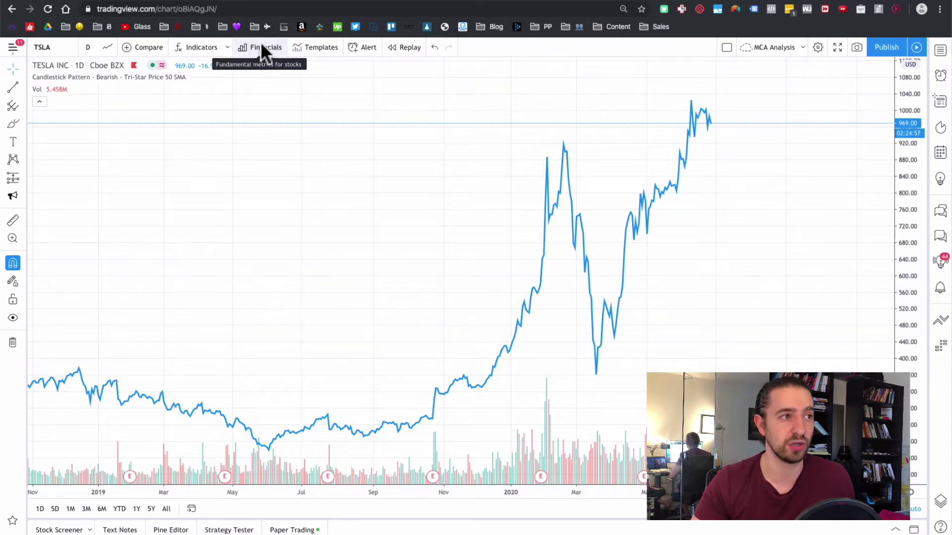
{"action": "left_click", "coordinate": [317, 46]}
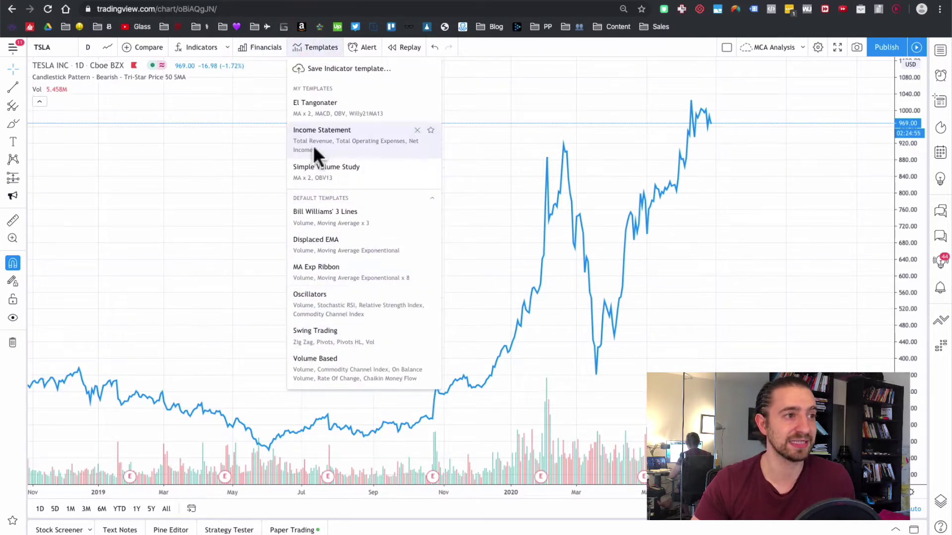
{"action": "left_click", "coordinate": [238, 170]}
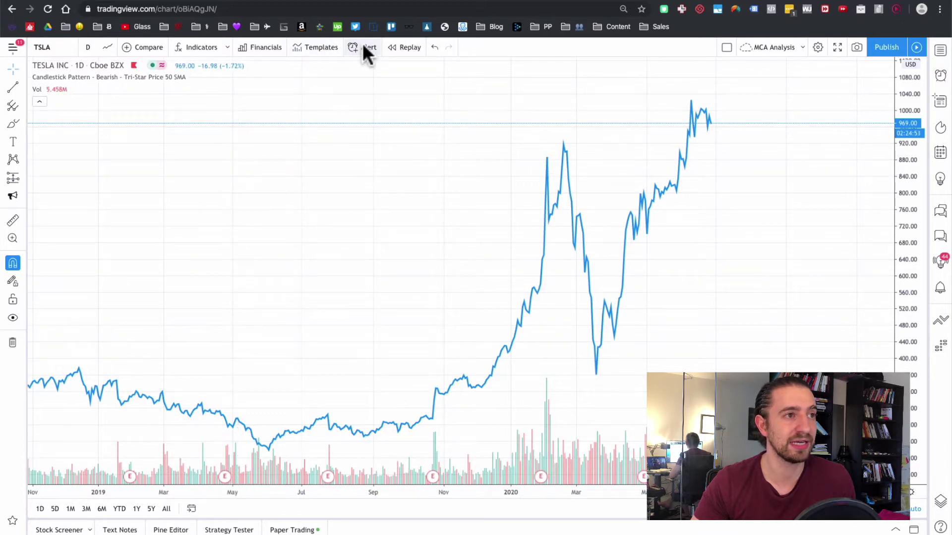
- Replay Tesla's daily chart from the spring 2020 recovery and exit replay mode
{"action": "left_click", "coordinate": [398, 47]}
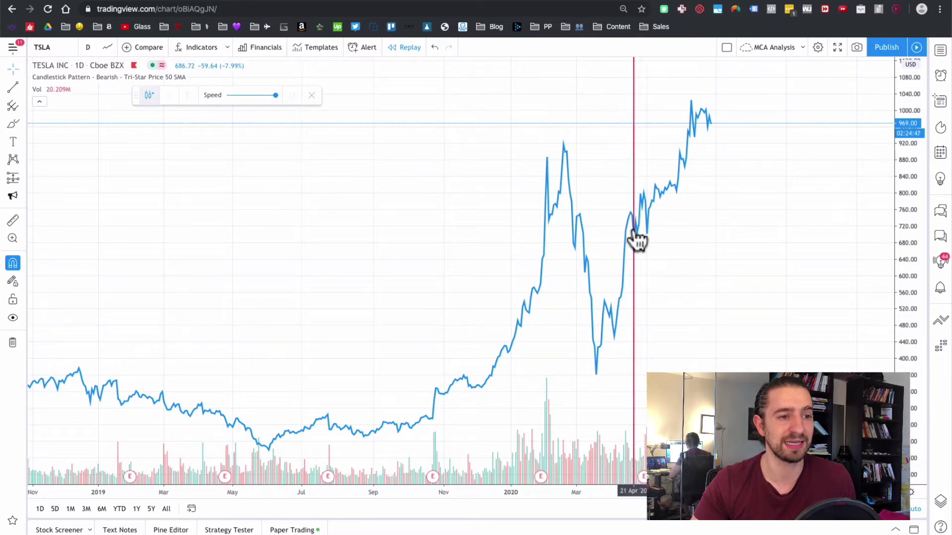
{"action": "left_click", "coordinate": [609, 329]}
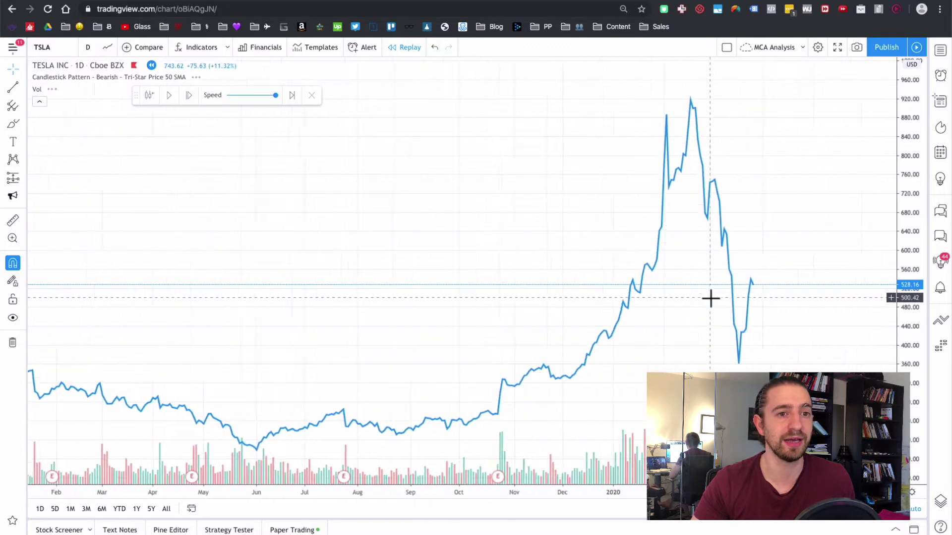
{"action": "left_click", "coordinate": [167, 95]}
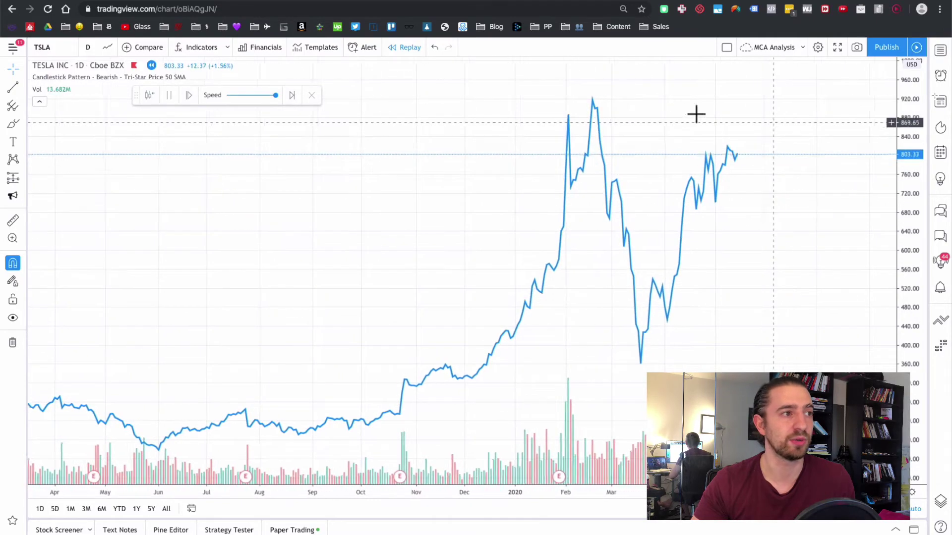
{"action": "left_click", "coordinate": [312, 96]}
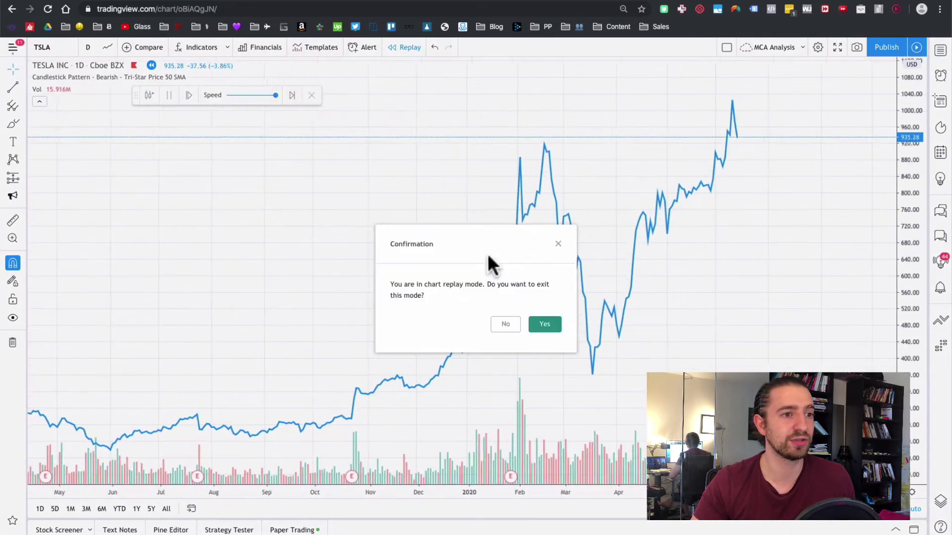
{"action": "left_click", "coordinate": [539, 317]}
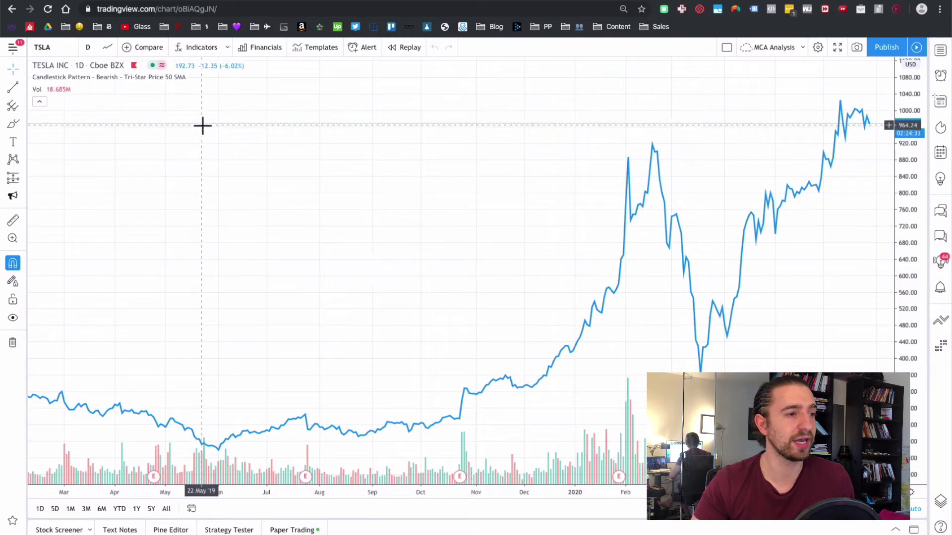
- Start another replay of Tesla's daily chart from about spring 2017, with several years of earlier prices in view
{"action": "scroll", "coordinate": [203, 125], "scroll_direction": "down", "scroll_amount": 5}
{"action": "scroll", "coordinate": [701, 266], "scroll_direction": "up", "scroll_amount": 3}
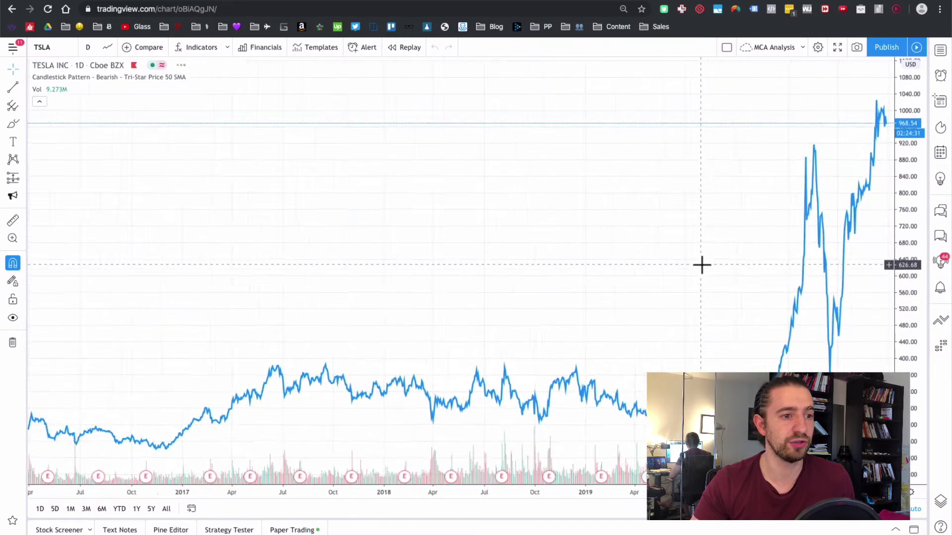
{"action": "scroll", "coordinate": [701, 265], "scroll_direction": "down", "scroll_amount": 3}
{"action": "left_click", "coordinate": [410, 47]}
{"action": "left_click", "coordinate": [516, 385]}
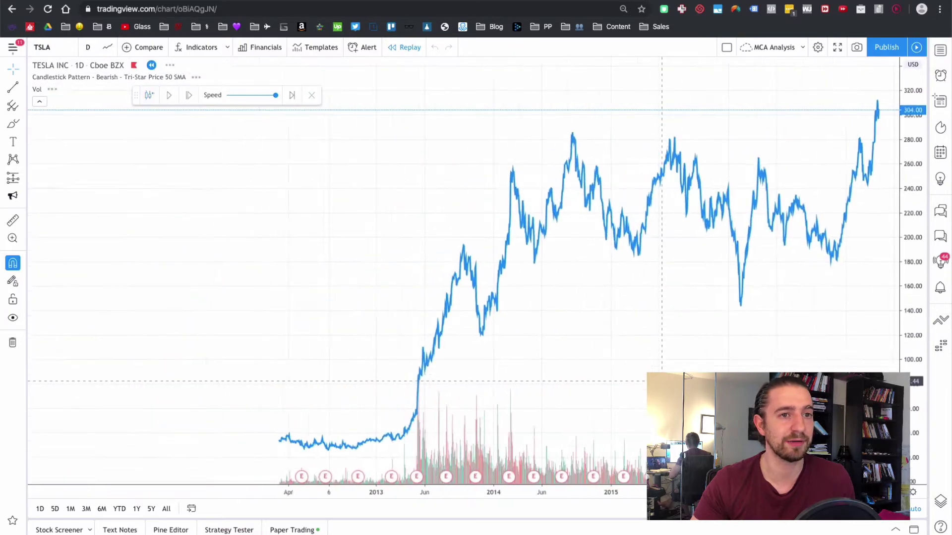
{"action": "scroll", "coordinate": [662, 381], "scroll_direction": "up", "scroll_amount": 5}
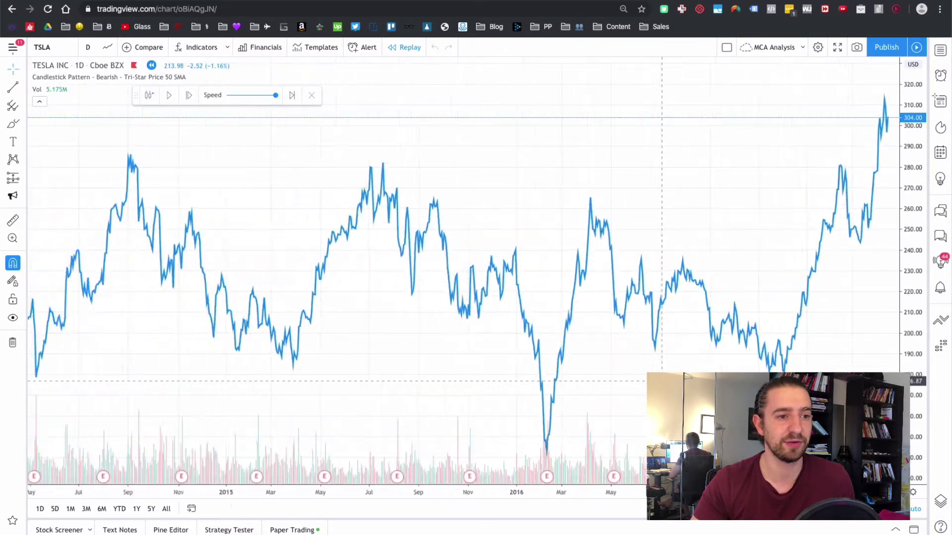
{"action": "scroll", "coordinate": [661, 381], "scroll_direction": "down", "scroll_amount": 3}
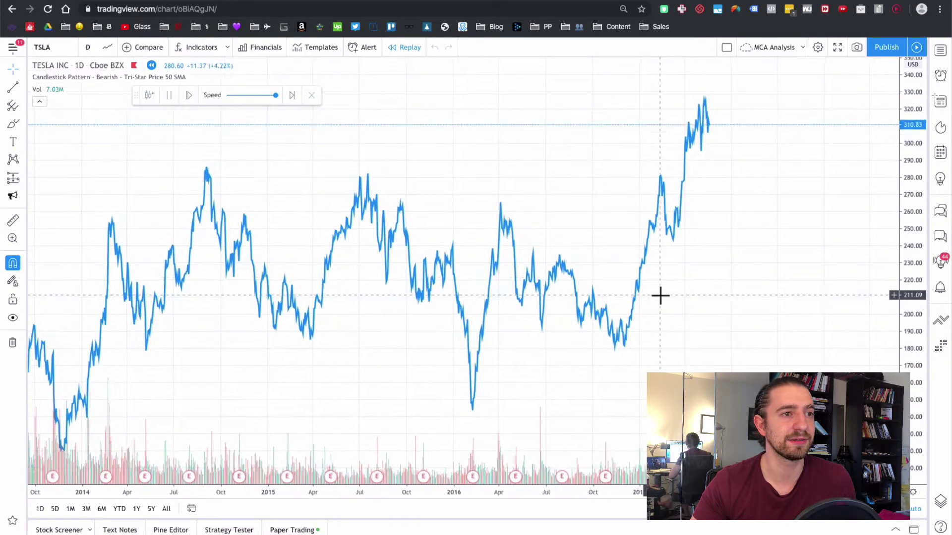
- Jump the Tesla replay forward to real time and leave replay mode
{"action": "mouse_move", "coordinate": [276, 96]}
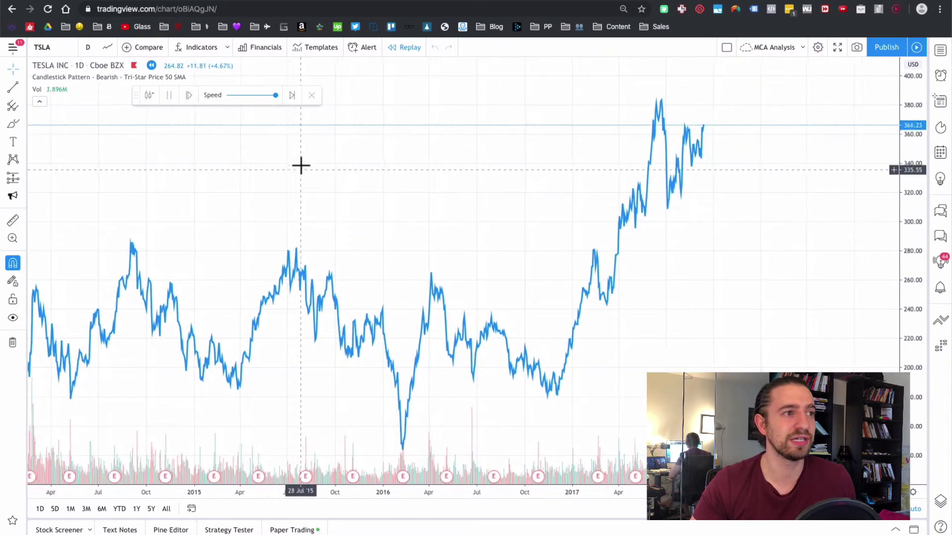
{"action": "left_click", "coordinate": [292, 95]}
{"action": "scroll", "coordinate": [780, 248], "scroll_direction": "up", "scroll_amount": 5}
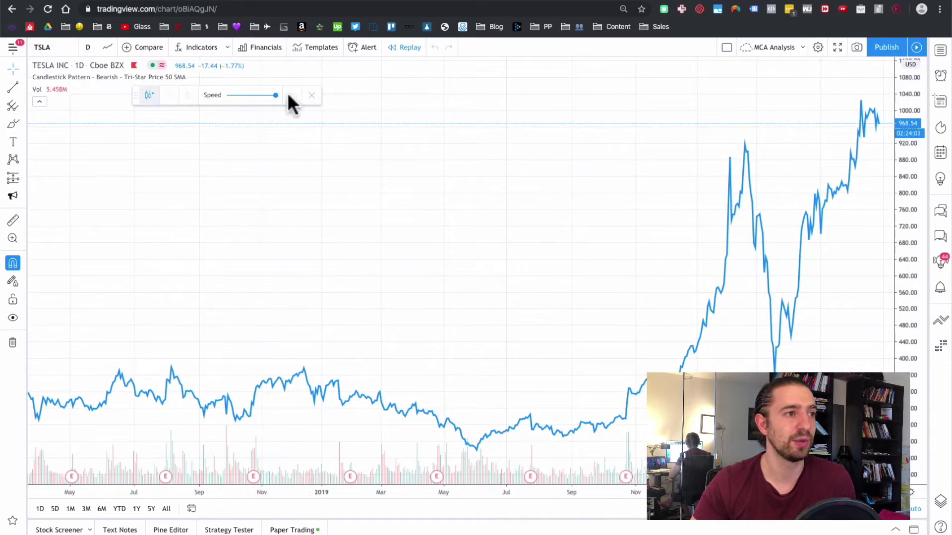
{"action": "left_click", "coordinate": [311, 96]}
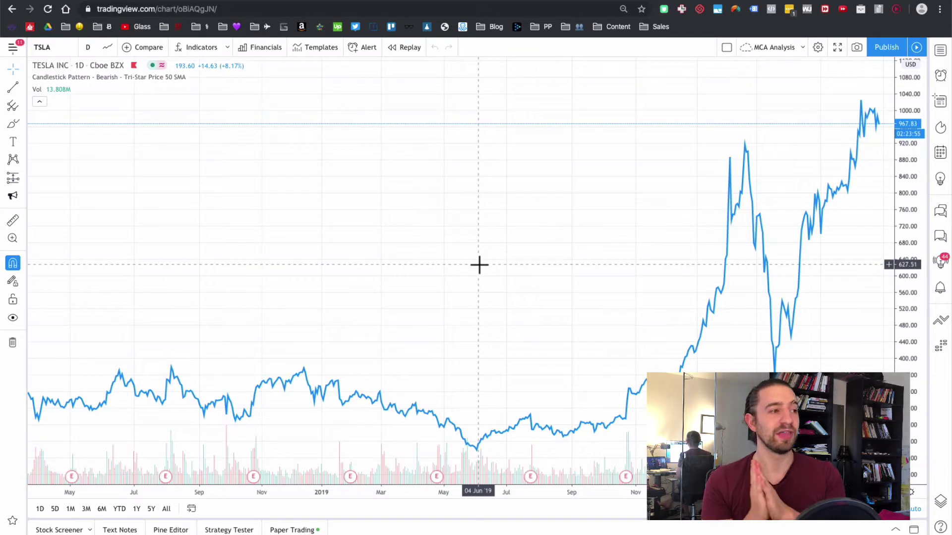
- Try the two-chart side-by-side layout, return to a single chart, and look at the layout's save and sharing options
{"action": "left_click", "coordinate": [726, 48]}
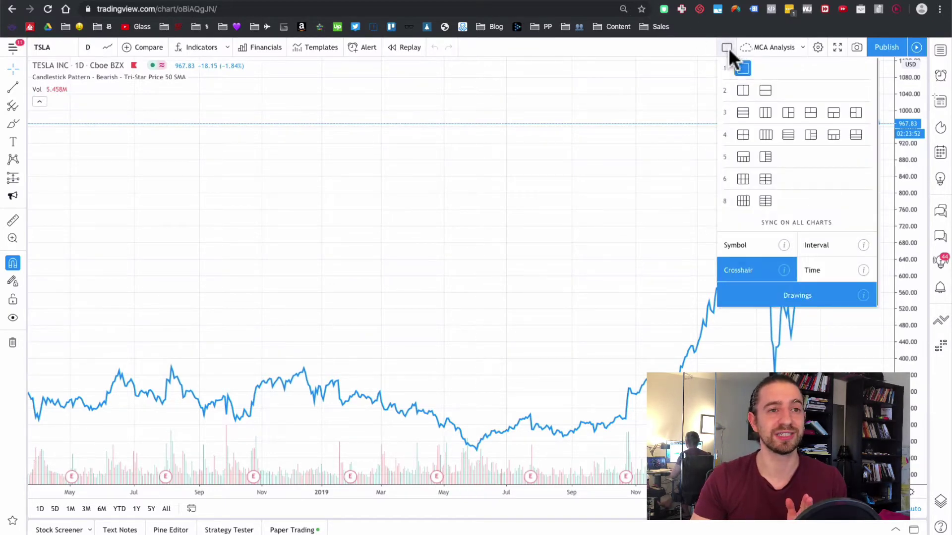
{"action": "left_click", "coordinate": [742, 90]}
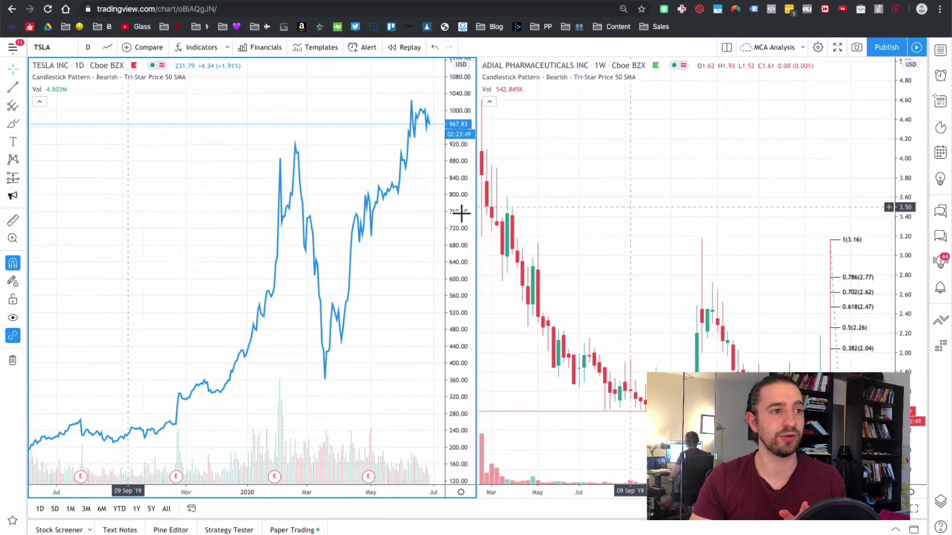
{"action": "left_click", "coordinate": [723, 49]}
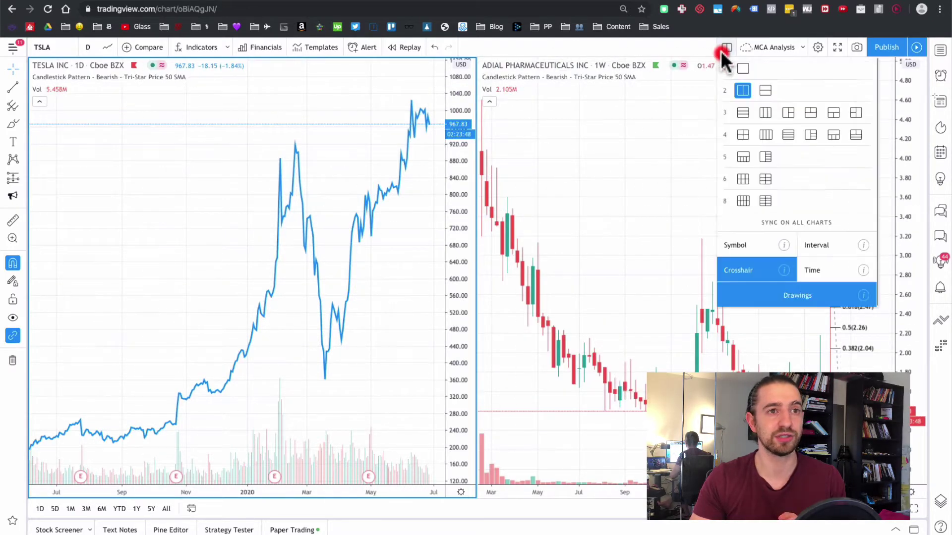
{"action": "left_click", "coordinate": [742, 68]}
{"action": "left_click", "coordinate": [801, 45]}
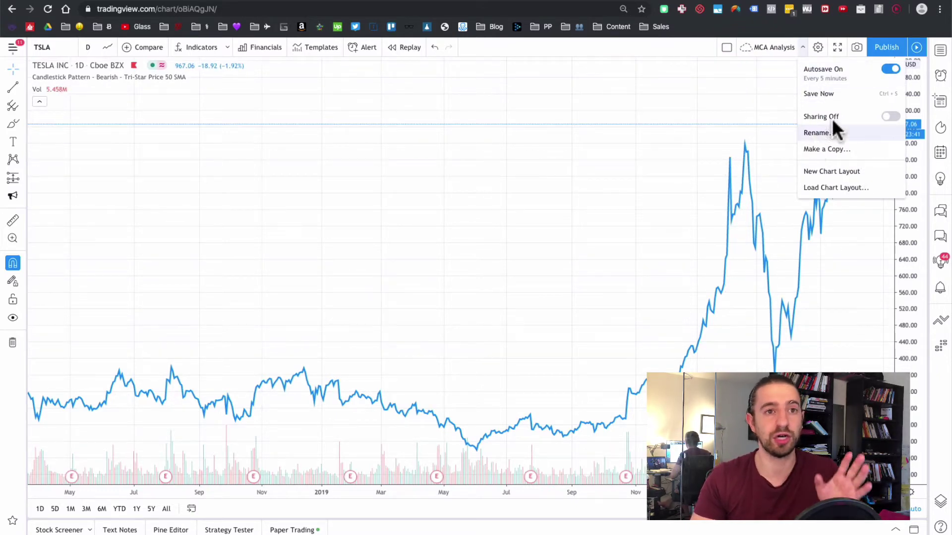
{"action": "left_click", "coordinate": [712, 176]}
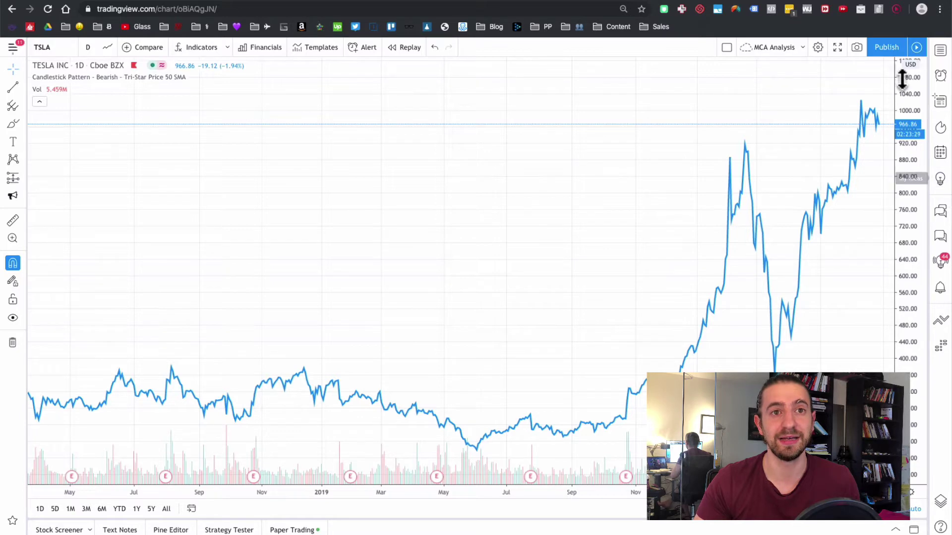
- View the blank Publish Idea form without publishing anything, and check the My Ideas list
{"action": "left_click", "coordinate": [887, 47]}
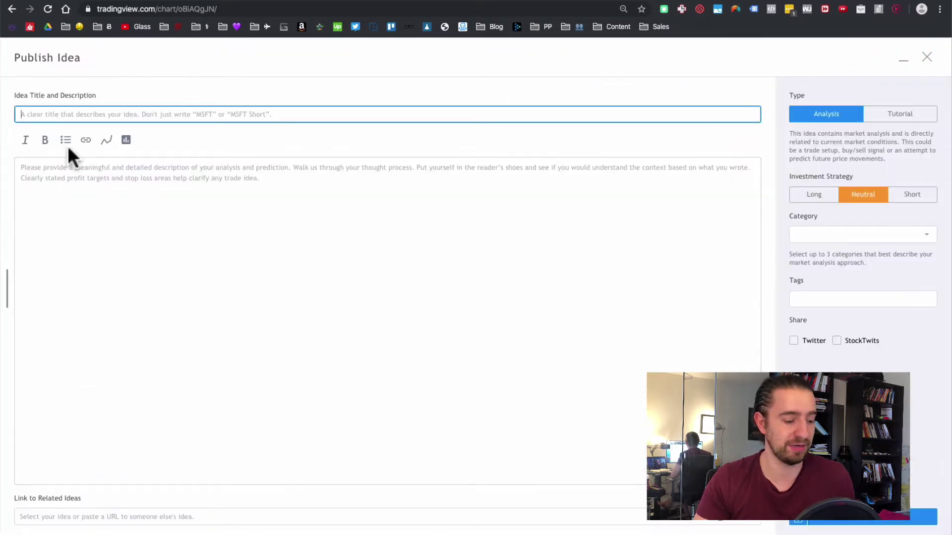
{"action": "left_click", "coordinate": [925, 55]}
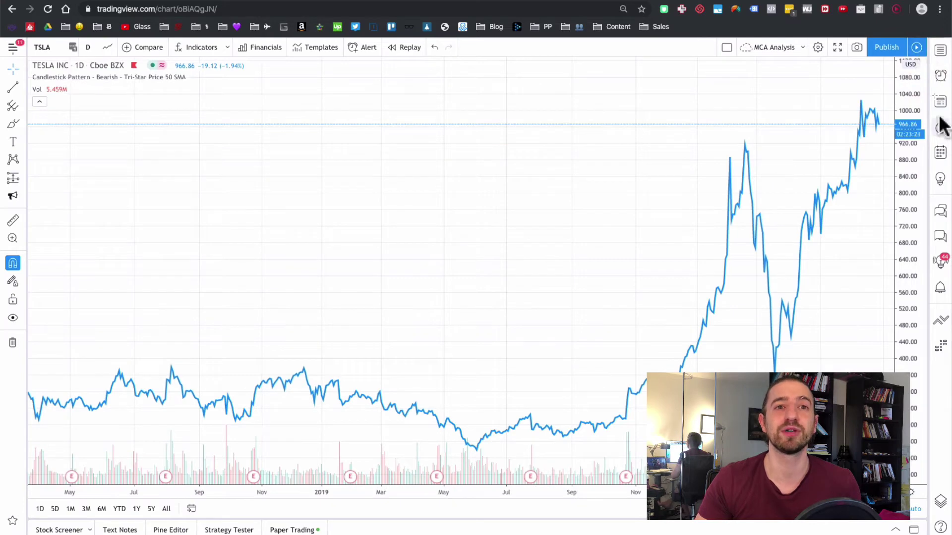
{"action": "left_click", "coordinate": [940, 179]}
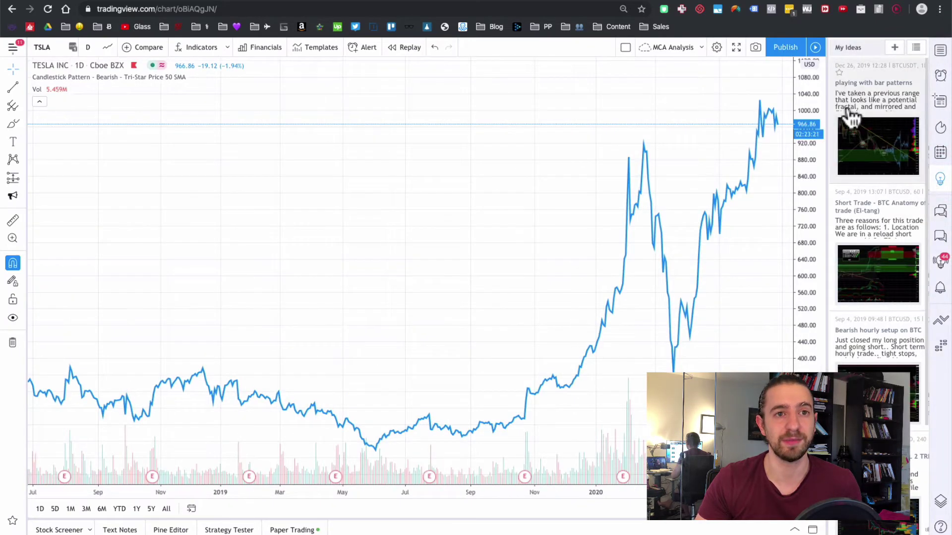
{"action": "left_click", "coordinate": [940, 180]}
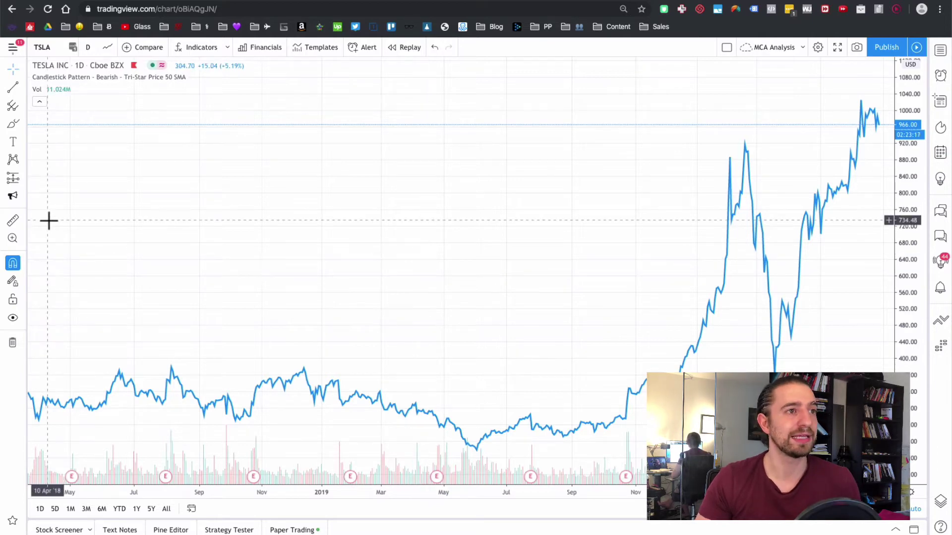
- Draw a descending trend line above Tesla's prices from about 877 on 11 Dec 2018 to about 663 on 5 Aug 2019
{"action": "scroll", "coordinate": [779, 212], "scroll_direction": "up", "scroll_amount": 1}
{"action": "scroll", "coordinate": [780, 212], "scroll_direction": "up", "scroll_amount": 1}
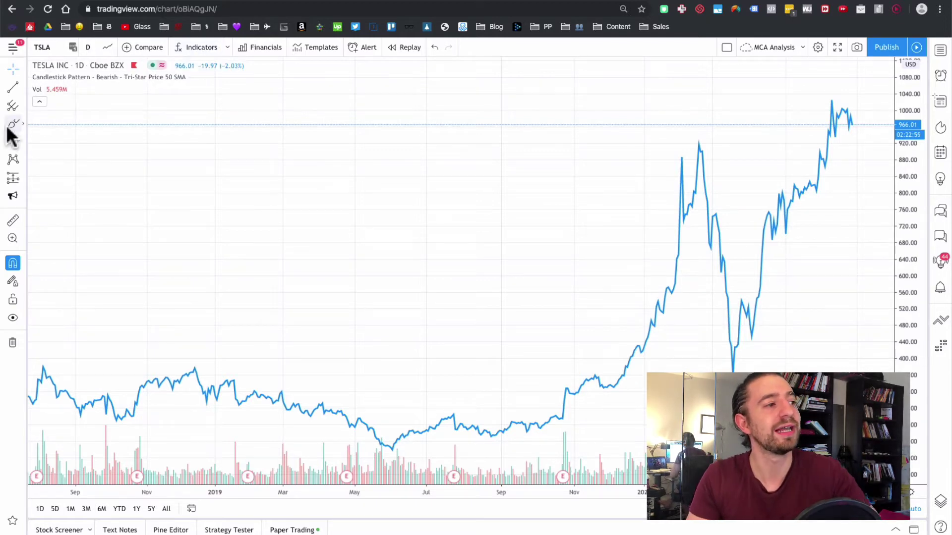
{"action": "left_click", "coordinate": [12, 88]}
{"action": "left_click", "coordinate": [191, 161]}
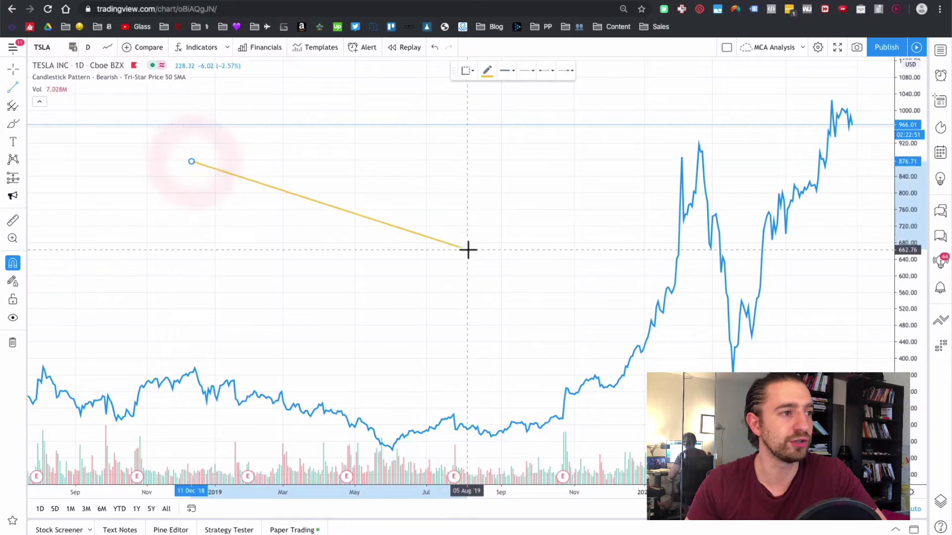
{"action": "left_click", "coordinate": [466, 250]}
- Draw a freehand brush wave across the trend line, from about November 2018 to July 2019
{"action": "left_click", "coordinate": [13, 123]}
{"action": "left_click", "coordinate": [153, 208]}
{"action": "left_click", "coordinate": [435, 183]}
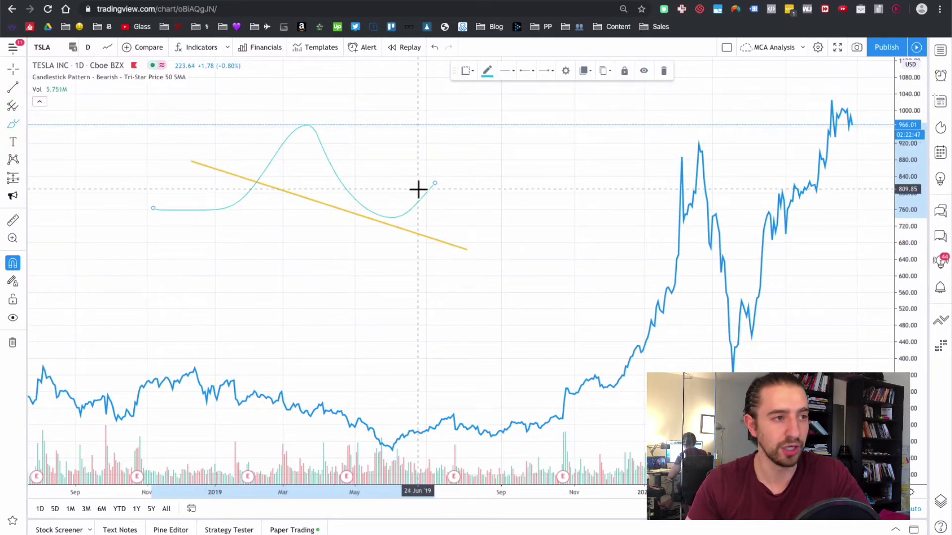
- Delete the brush wave, restore it with undo, and undo both the wave and the trend line
{"action": "key", "text": "Delete"}
{"action": "left_click", "coordinate": [432, 47]}
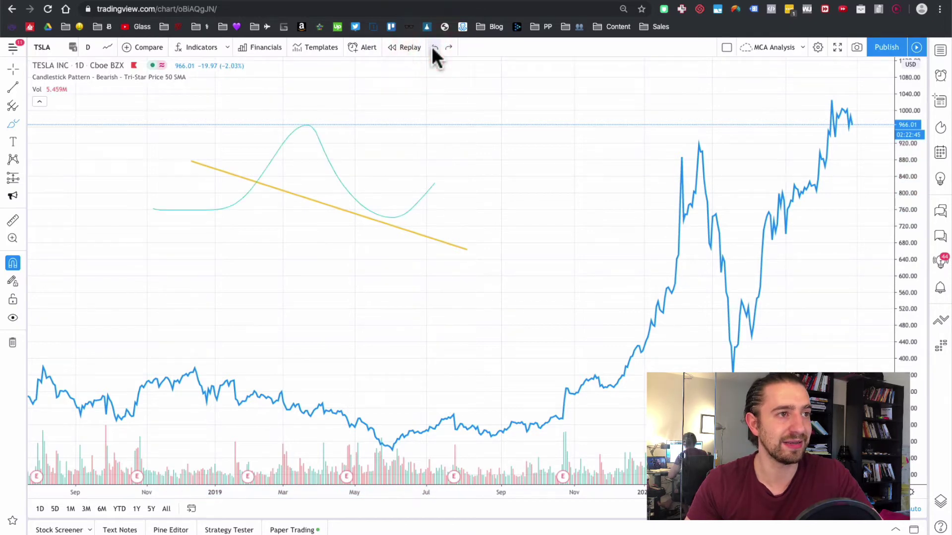
{"action": "left_click", "coordinate": [433, 47]}
{"action": "left_click", "coordinate": [433, 47]}
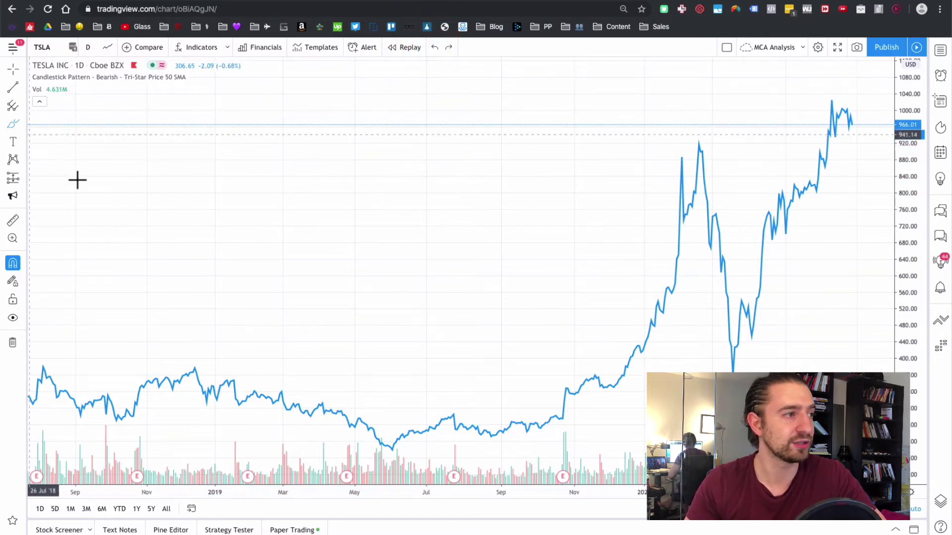
- Draw one more freehand brush stroke on the chart, undo it, redo it, and undo it again
{"action": "left_click", "coordinate": [117, 210]}
{"action": "left_click", "coordinate": [480, 270]}
{"action": "left_click", "coordinate": [433, 47]}
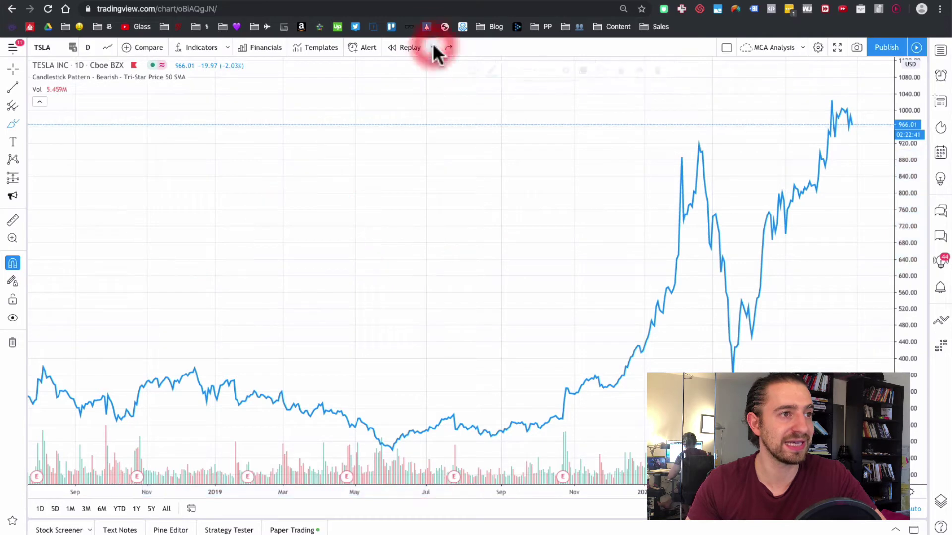
{"action": "left_click", "coordinate": [448, 47]}
{"action": "left_click", "coordinate": [434, 47]}
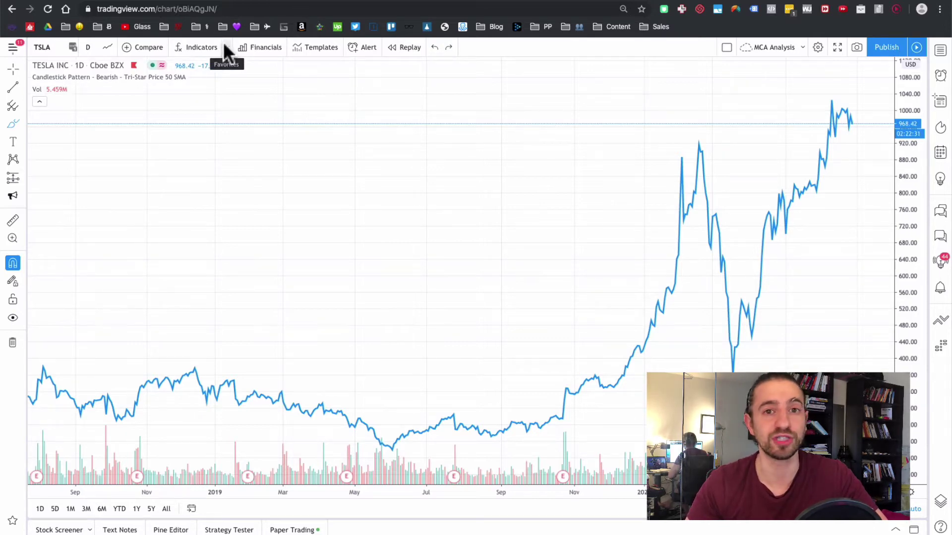
- Browse the favorite scripts in the Indicators & Strategies library down to the end of the list
{"action": "left_click", "coordinate": [200, 46]}
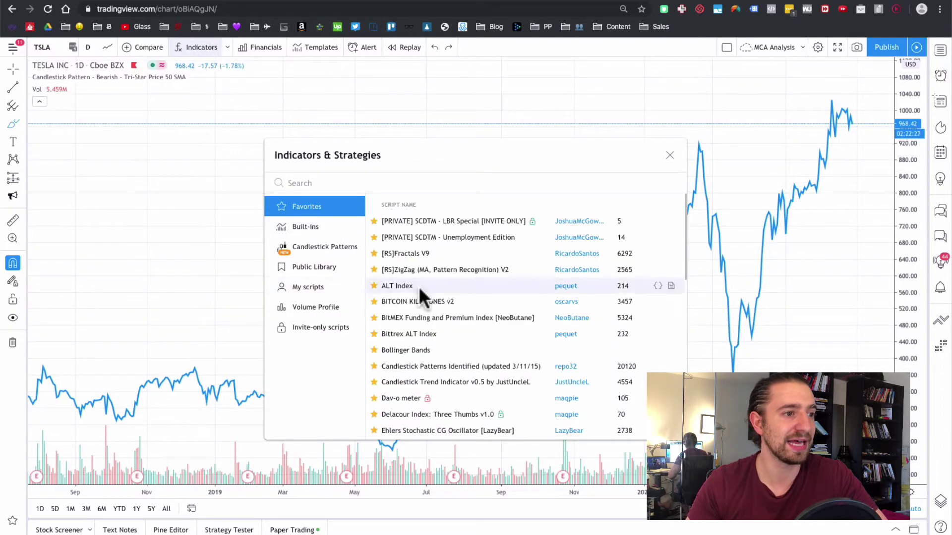
{"action": "scroll", "coordinate": [419, 287], "scroll_direction": "down", "scroll_amount": 2}
{"action": "scroll", "coordinate": [419, 288], "scroll_direction": "down", "scroll_amount": 10}
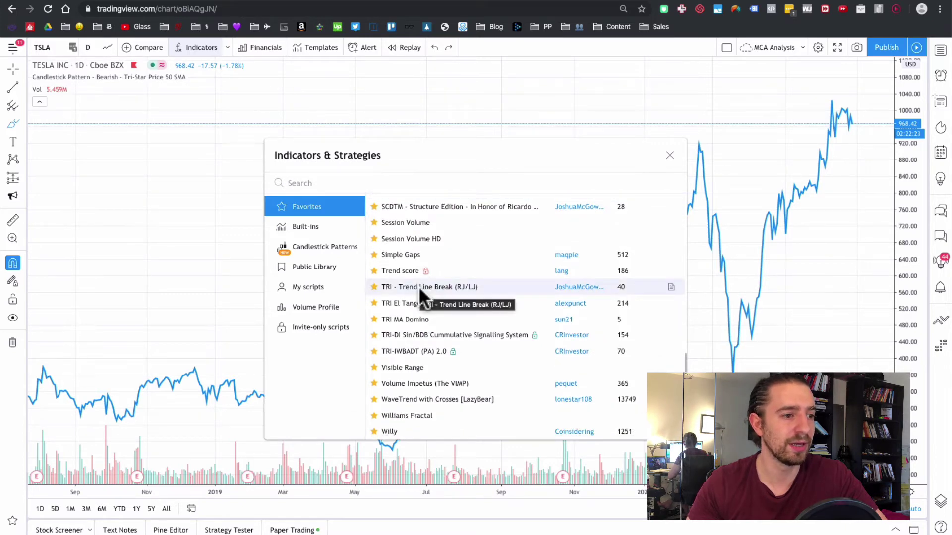
- Add the favorite Willy script and the built-in Relative Strength Index to the TSLA chart, and close the indicator library
{"action": "left_click", "coordinate": [408, 431]}
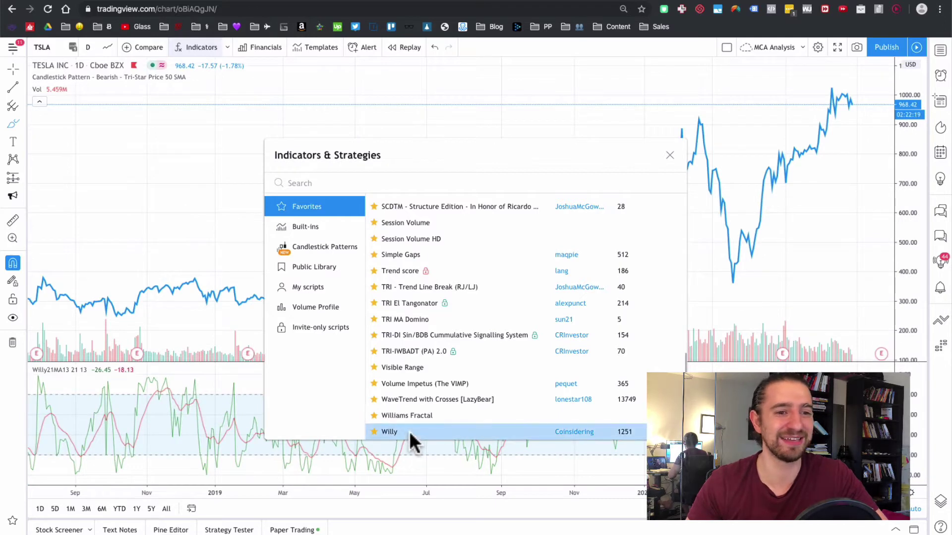
{"action": "scroll", "coordinate": [410, 317], "scroll_direction": "up", "scroll_amount": 10}
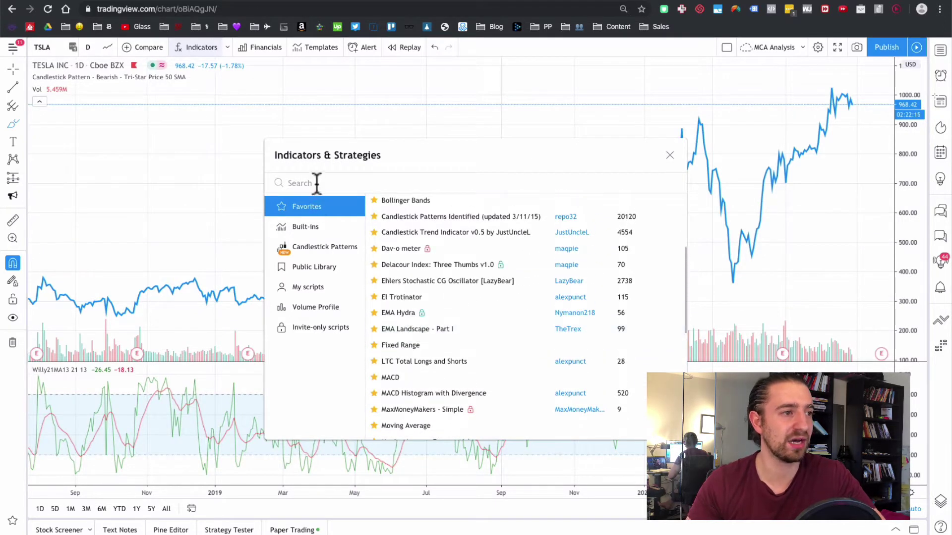
{"action": "type", "text": "rela"}
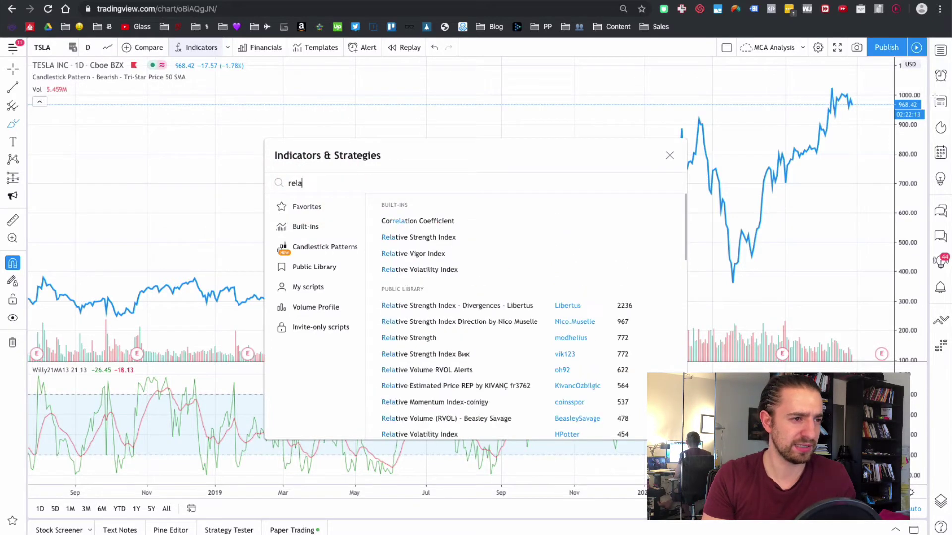
{"action": "type", "text": "tive s"}
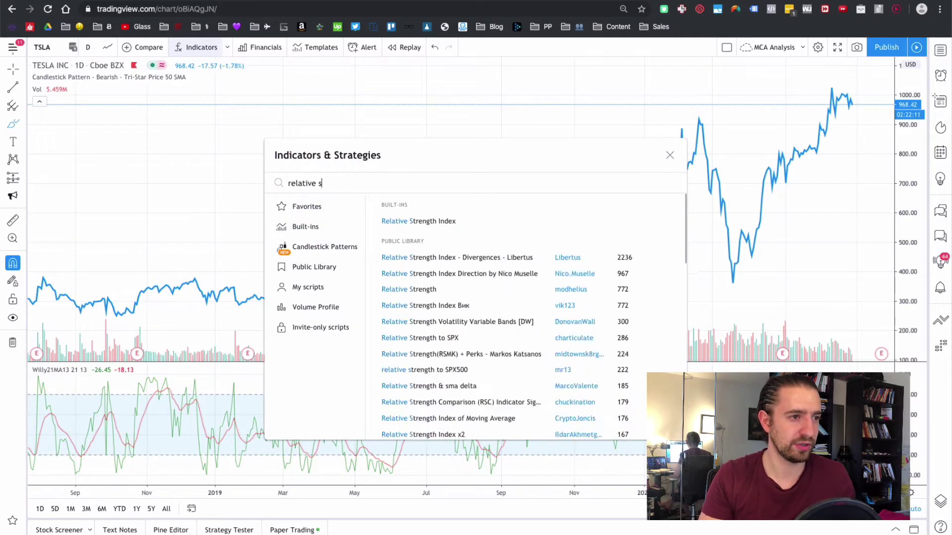
{"action": "left_click", "coordinate": [417, 219]}
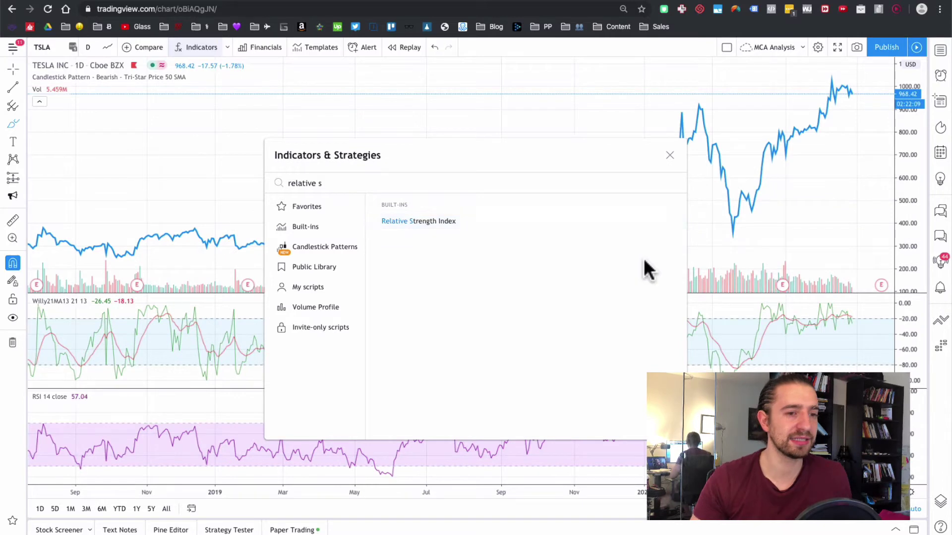
{"action": "left_click", "coordinate": [886, 349]}
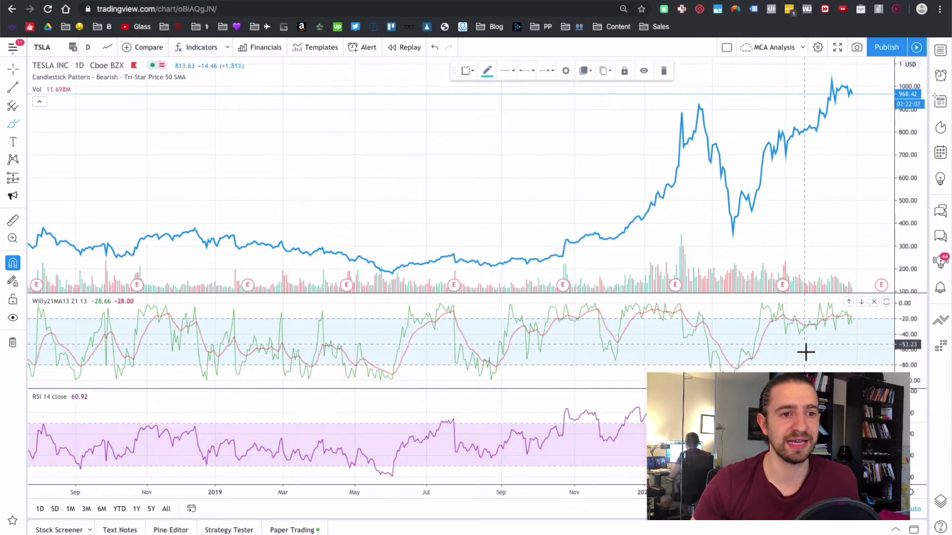
- Remove the Willy pane and add the built-in MACD indicator to the chart
{"action": "left_click", "coordinate": [873, 302]}
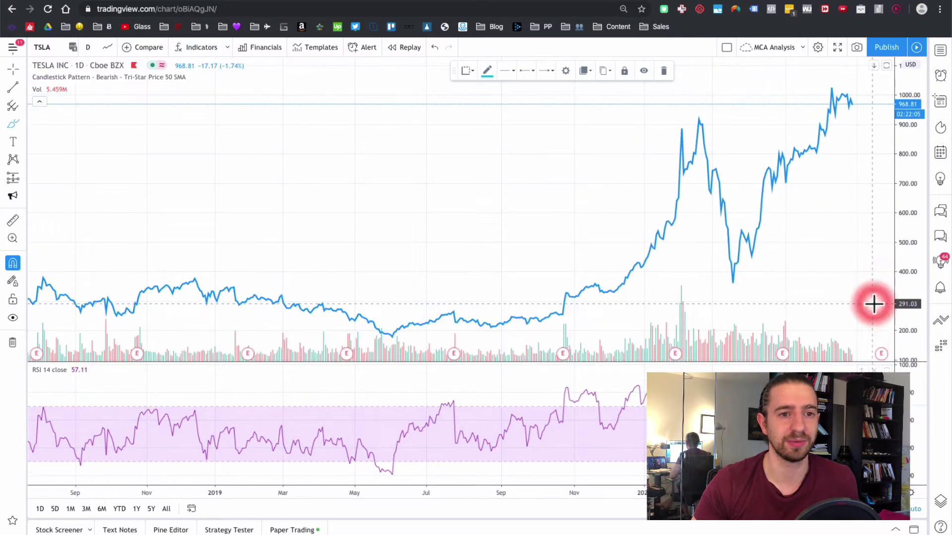
{"action": "left_click", "coordinate": [198, 47]}
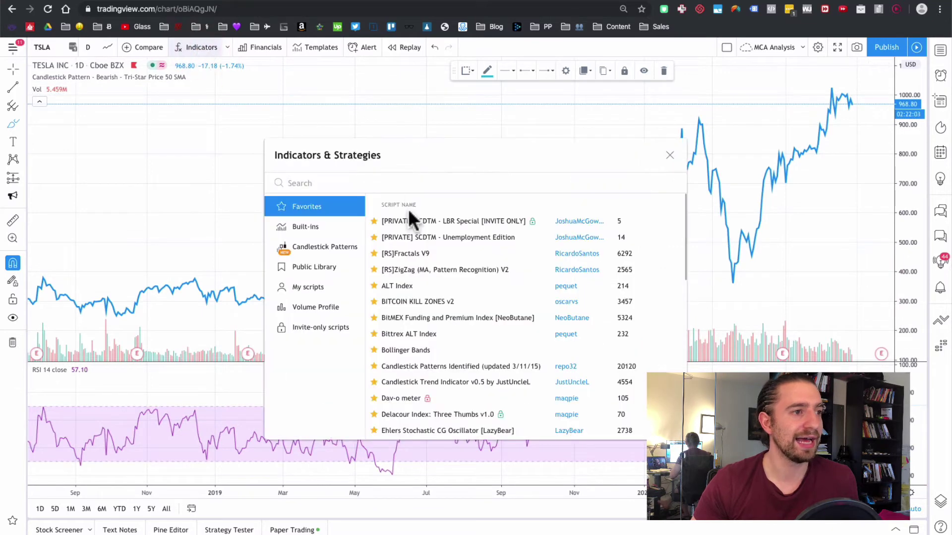
{"action": "type", "text": "macd"}
{"action": "left_click", "coordinate": [445, 221]}
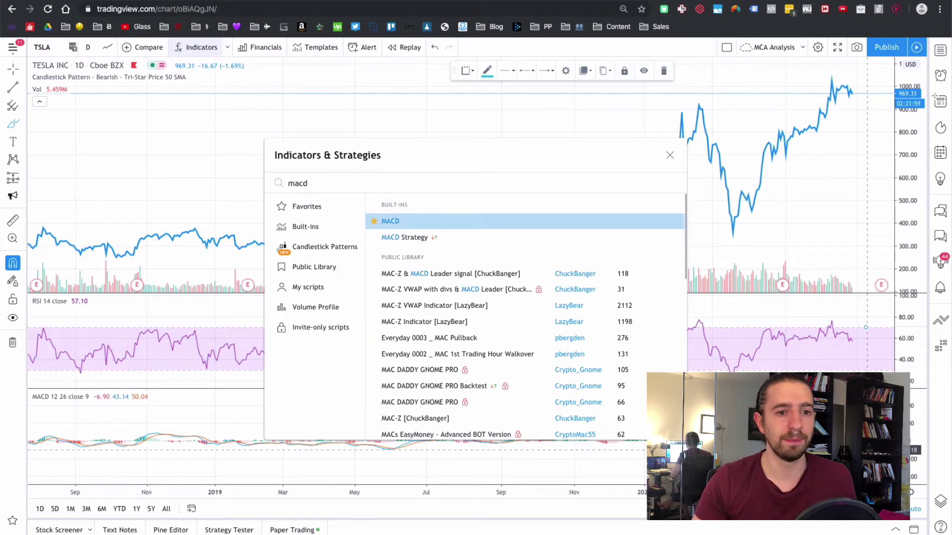
{"action": "key", "text": "Escape"}
{"action": "scroll", "coordinate": [461, 183], "scroll_direction": "up", "scroll_amount": 5}
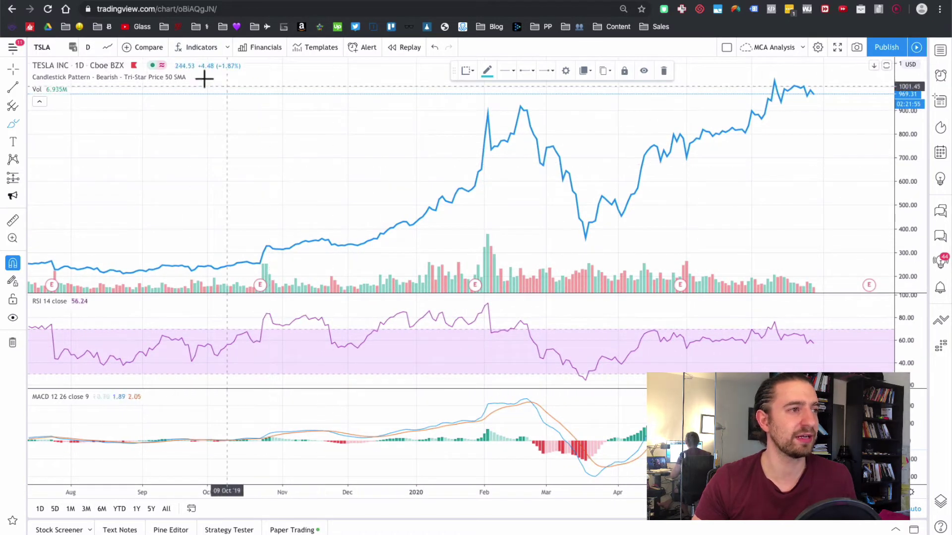
- Search the indicator library for "ema" and add the Triple EMA to the price chart
{"action": "left_click", "coordinate": [199, 47]}
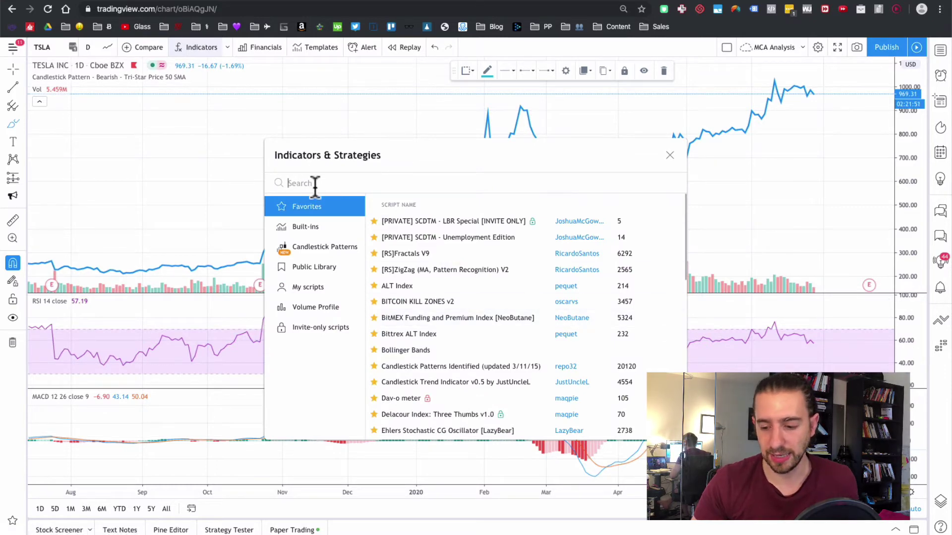
{"action": "type", "text": "ema"}
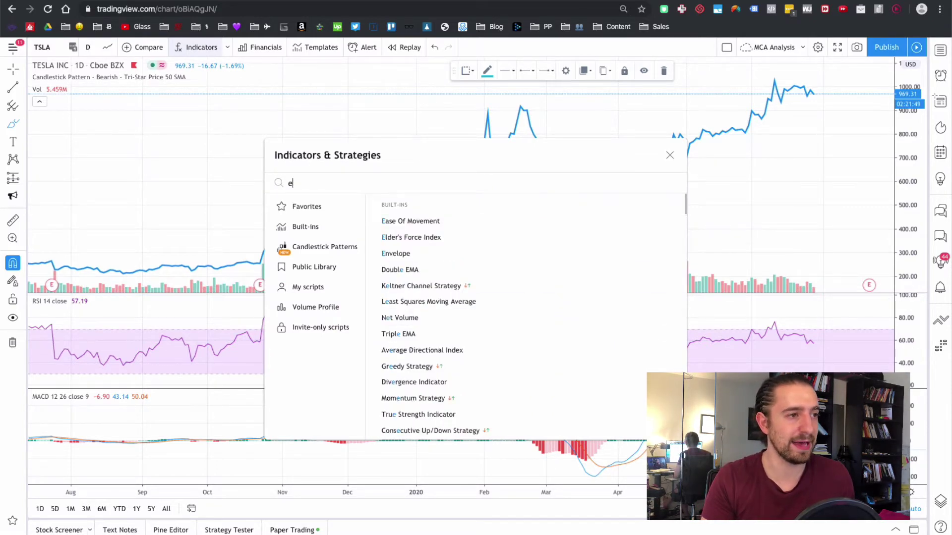
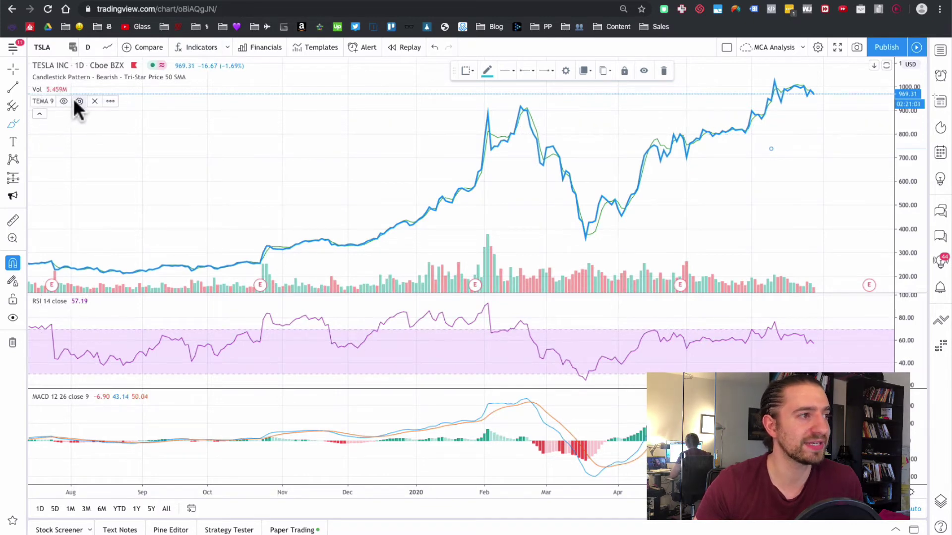
- Hide the volume bars and show them again, twice in a row
{"action": "left_click", "coordinate": [49, 89]}
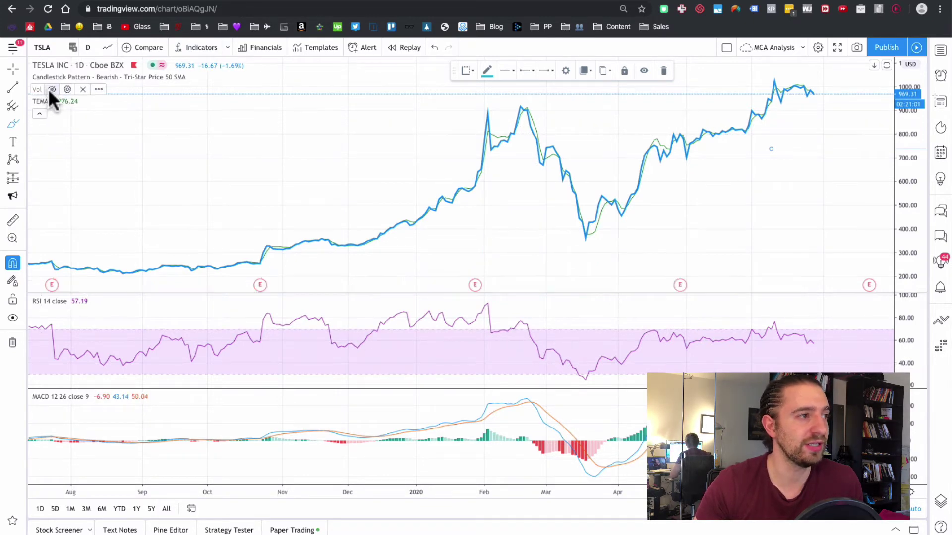
{"action": "left_click", "coordinate": [51, 90]}
{"action": "left_click", "coordinate": [50, 88]}
{"action": "left_click", "coordinate": [50, 88]}
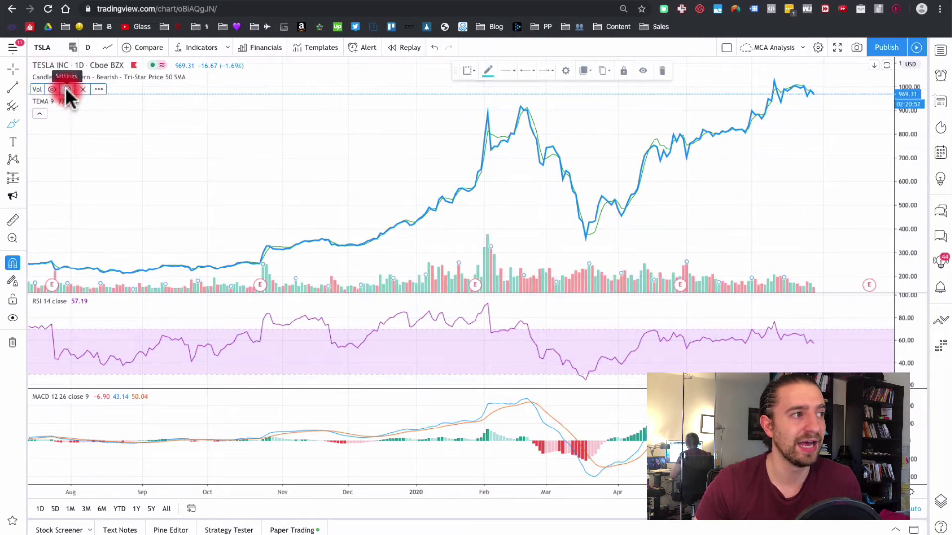
- Review the style and input settings of the Vol indicator, leaving them as they are
{"action": "left_click", "coordinate": [66, 89]}
{"action": "left_click", "coordinate": [431, 249]}
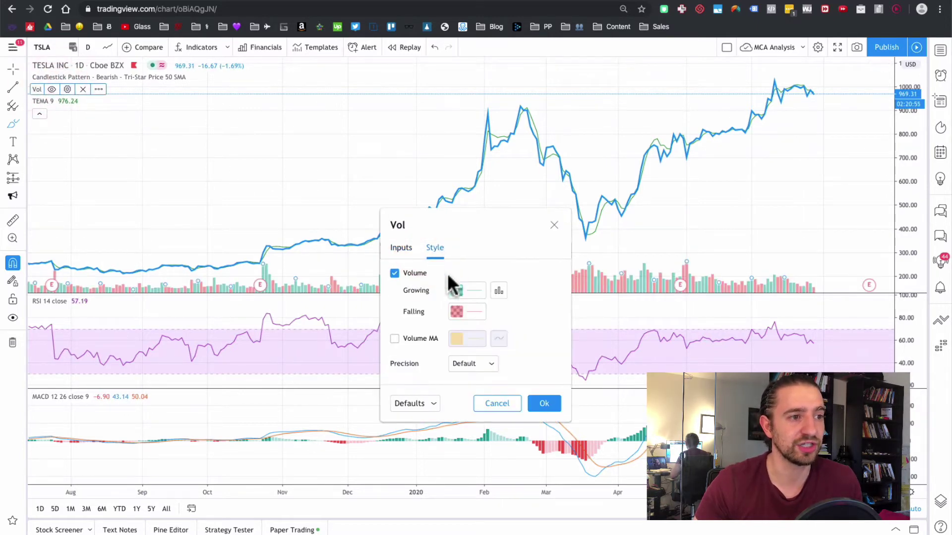
{"action": "left_click", "coordinate": [401, 249]}
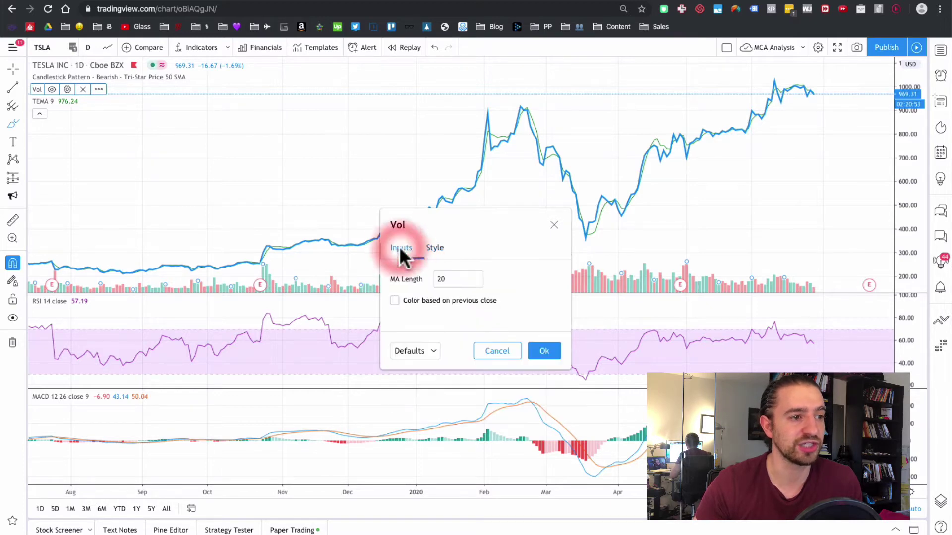
{"action": "left_click", "coordinate": [553, 224]}
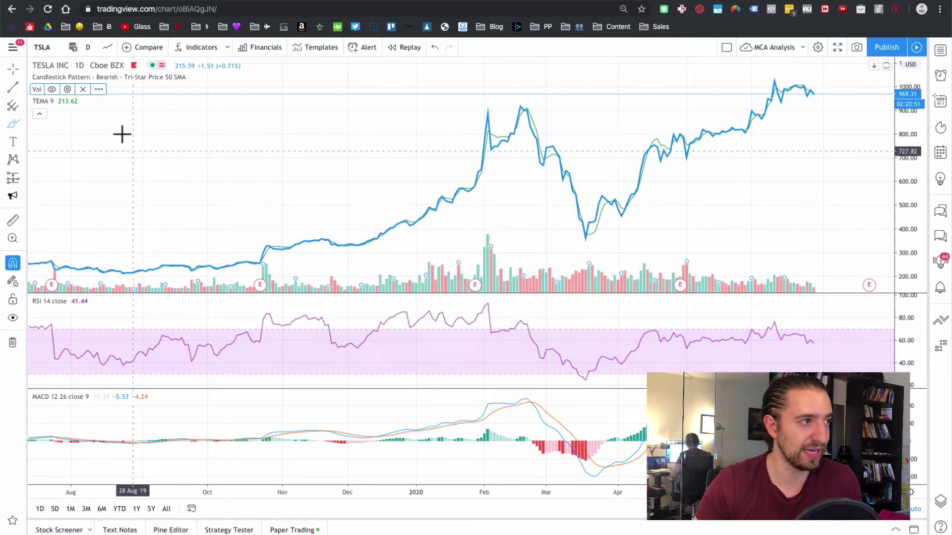
- Examine the input and style settings of the TEMA indicator without changing them
{"action": "mouse_move", "coordinate": [38, 102]}
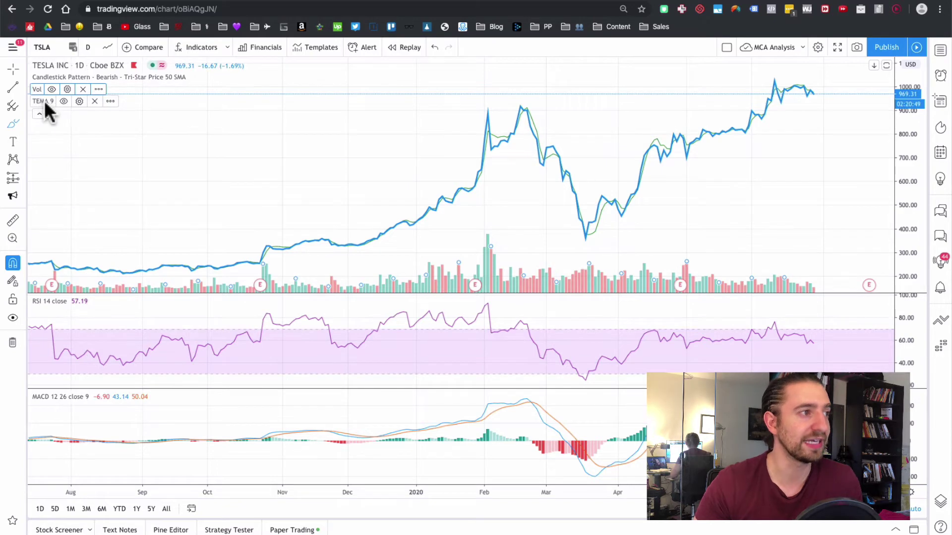
{"action": "left_click", "coordinate": [77, 101]}
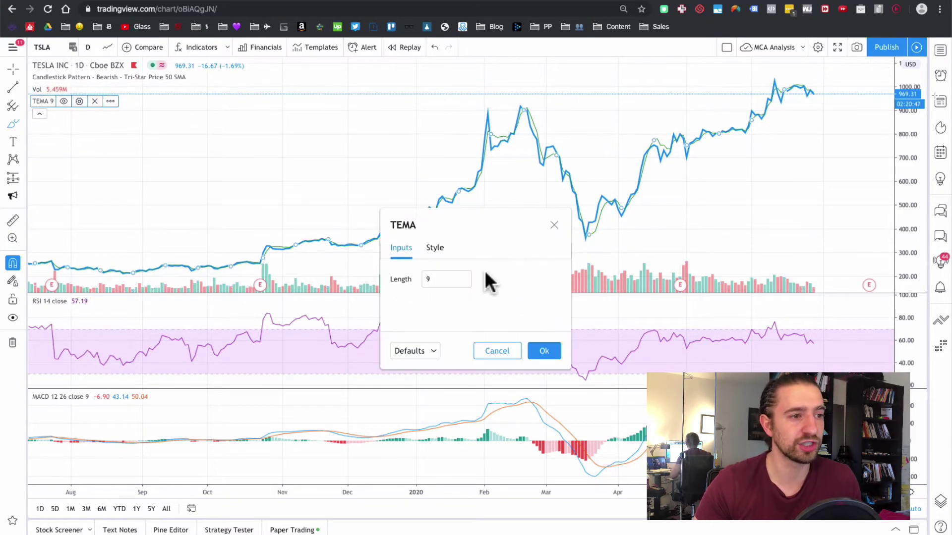
{"action": "left_click", "coordinate": [430, 249]}
{"action": "left_click", "coordinate": [402, 249]}
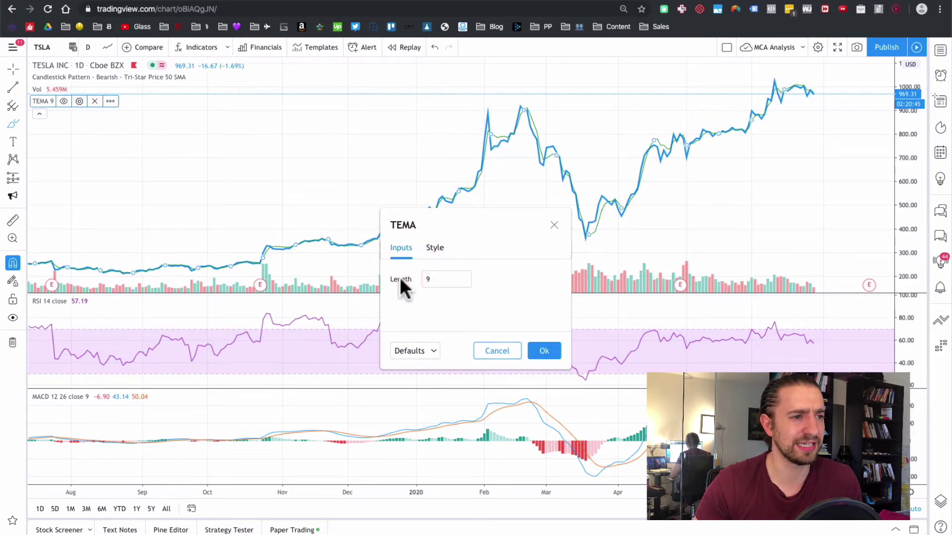
{"action": "left_click", "coordinate": [553, 225]}
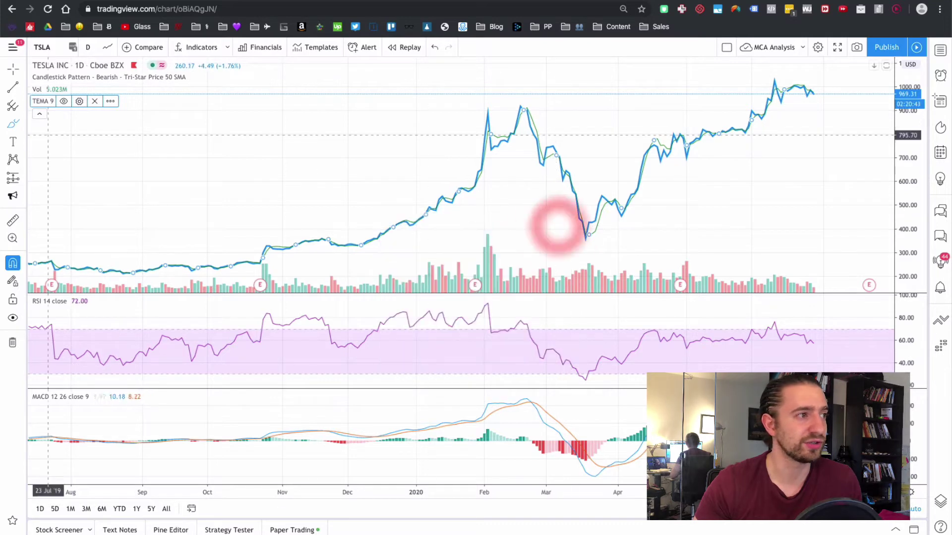
- Remove the TEMA indicator and add the EMA Hydra script from the favorites to the chart
{"action": "left_click", "coordinate": [95, 101]}
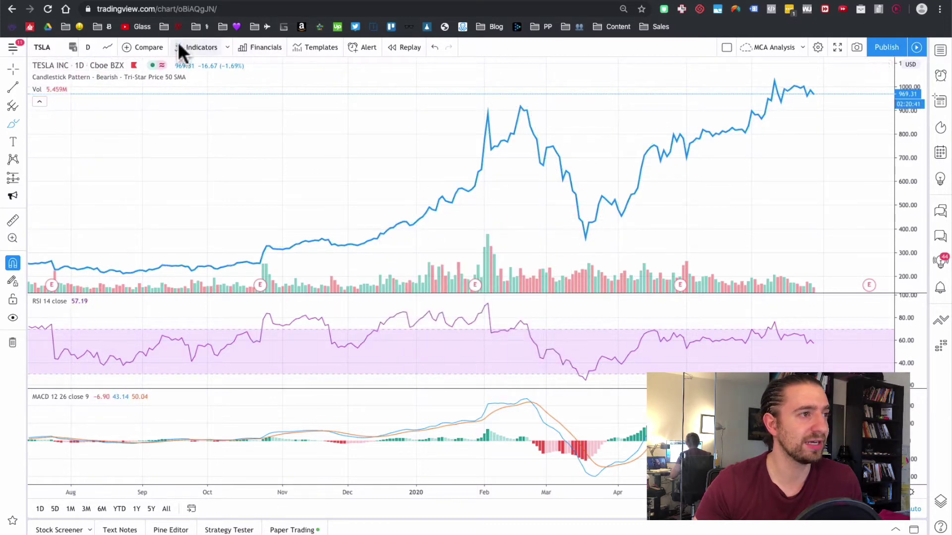
{"action": "left_click", "coordinate": [196, 48]}
{"action": "scroll", "coordinate": [486, 282], "scroll_direction": "down", "scroll_amount": 5}
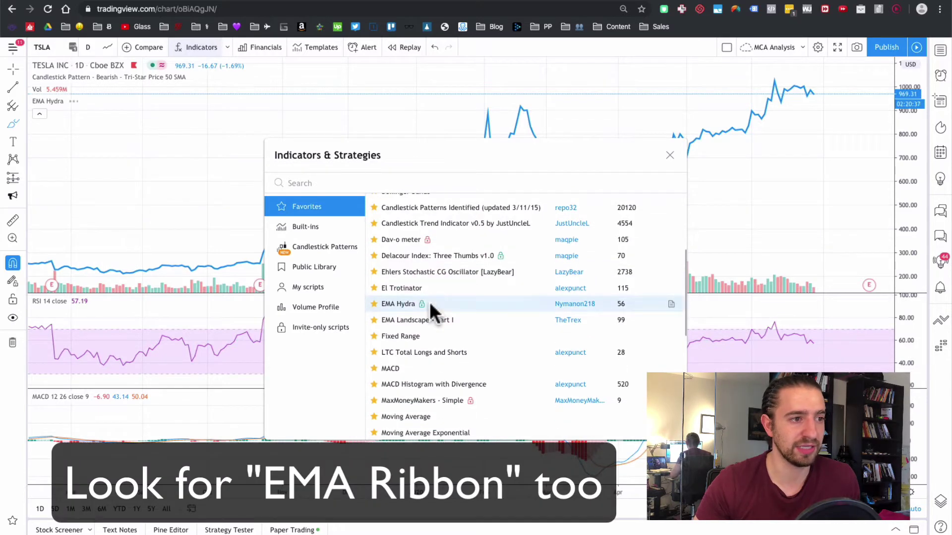
{"action": "left_click", "coordinate": [399, 304]}
{"action": "left_click", "coordinate": [787, 106]}
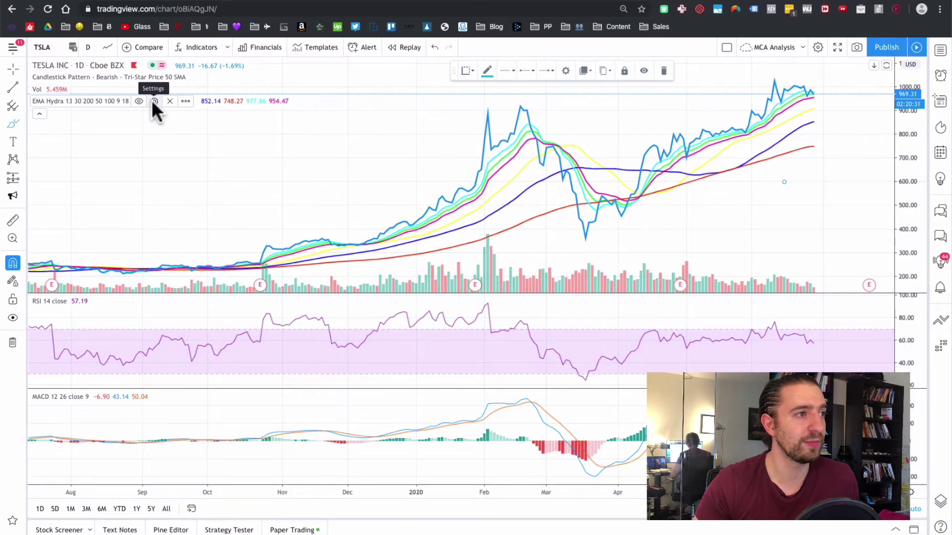
- Examine the moving average lengths in the EMA Hydra input settings without changing them
{"action": "left_click", "coordinate": [153, 101]}
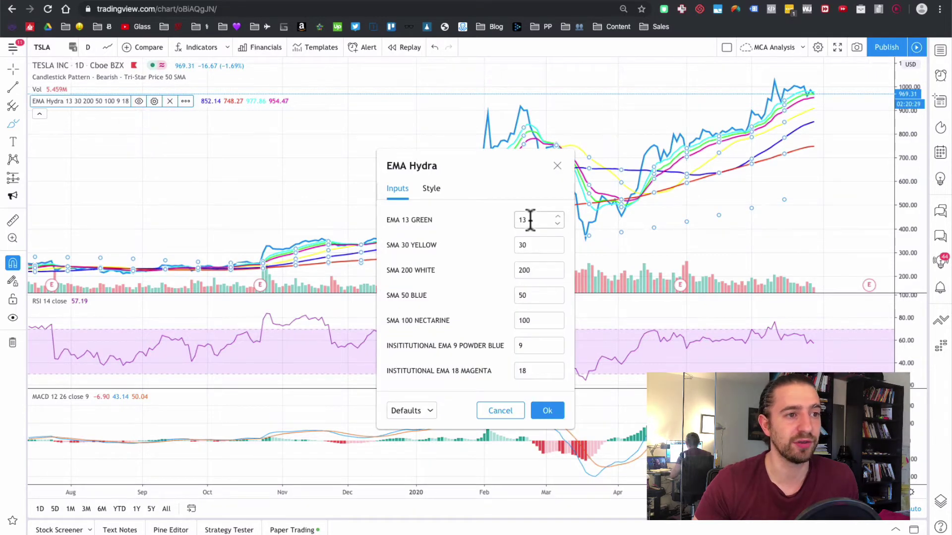
{"action": "double_click", "coordinate": [535, 270]}
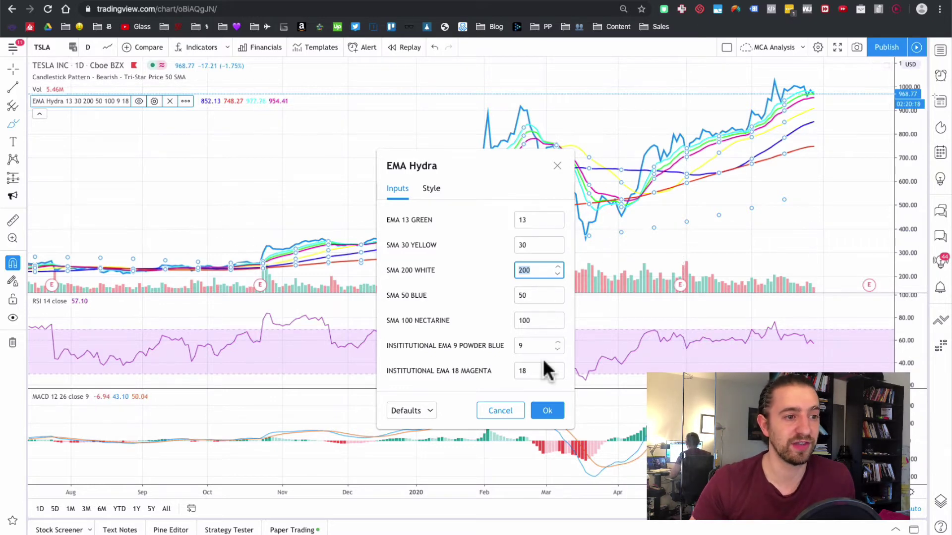
{"action": "left_click", "coordinate": [557, 165]}
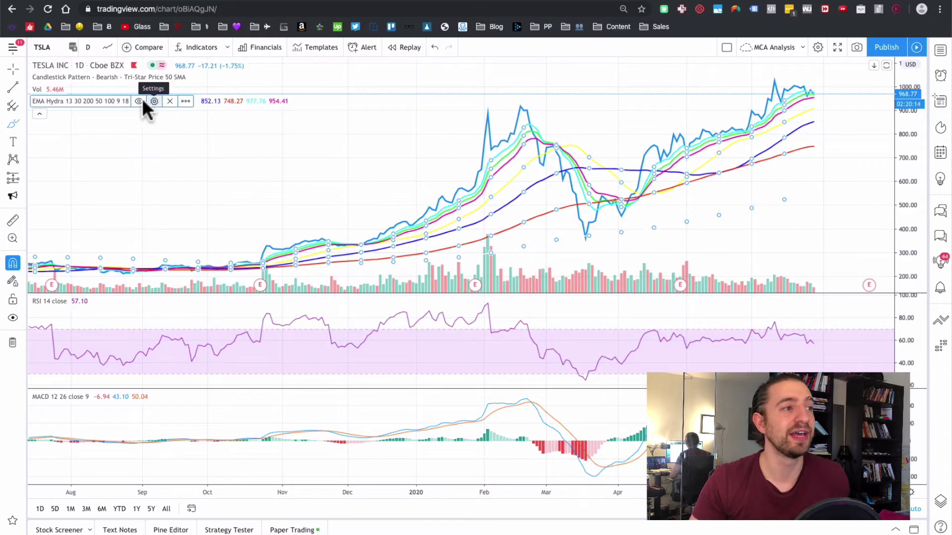
- Collapse the chart's indicator legend and expand it again
{"action": "left_click", "coordinate": [40, 113]}
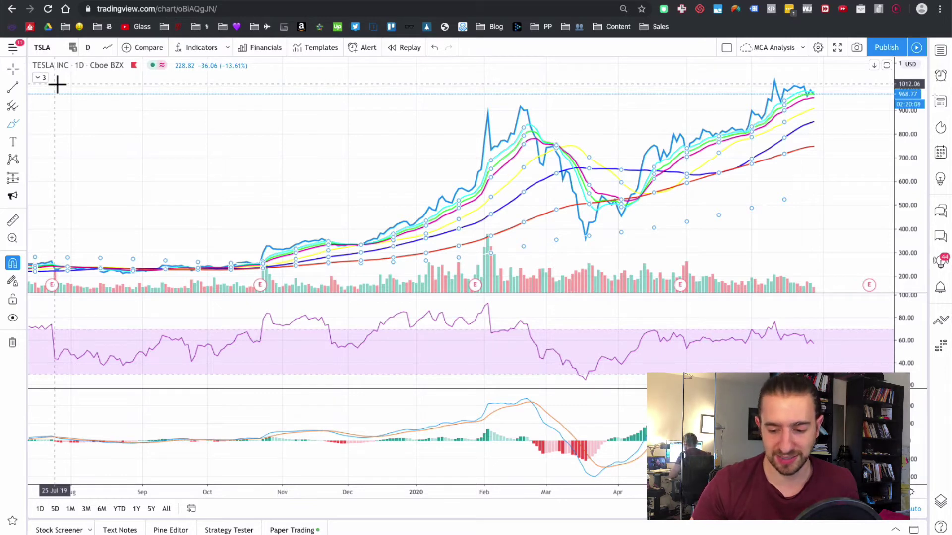
{"action": "left_click", "coordinate": [193, 47]}
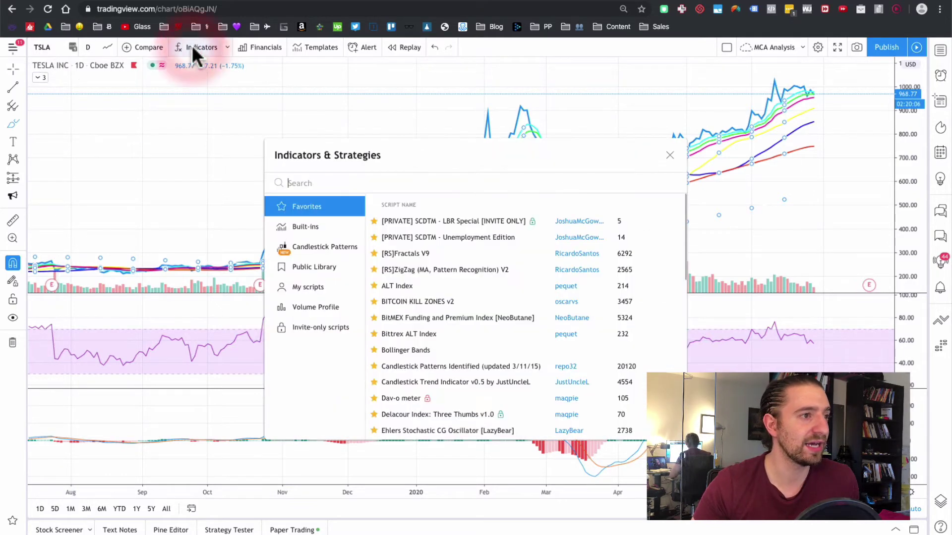
{"action": "left_click", "coordinate": [40, 77]}
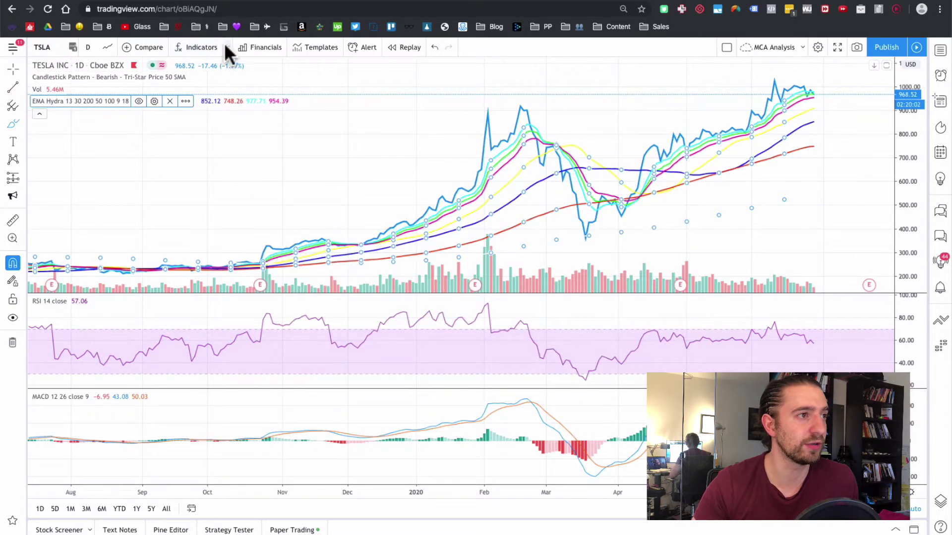
- Search the indicator library for "volume" and add the built-in On Balance Volume indicator
{"action": "left_click", "coordinate": [199, 47]}
{"action": "type", "text": "volume"}
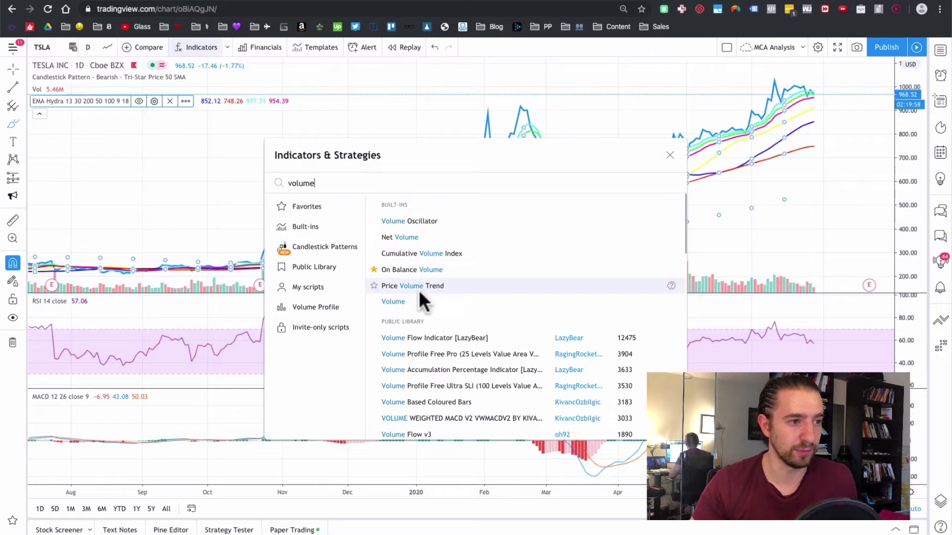
{"action": "left_click", "coordinate": [440, 270]}
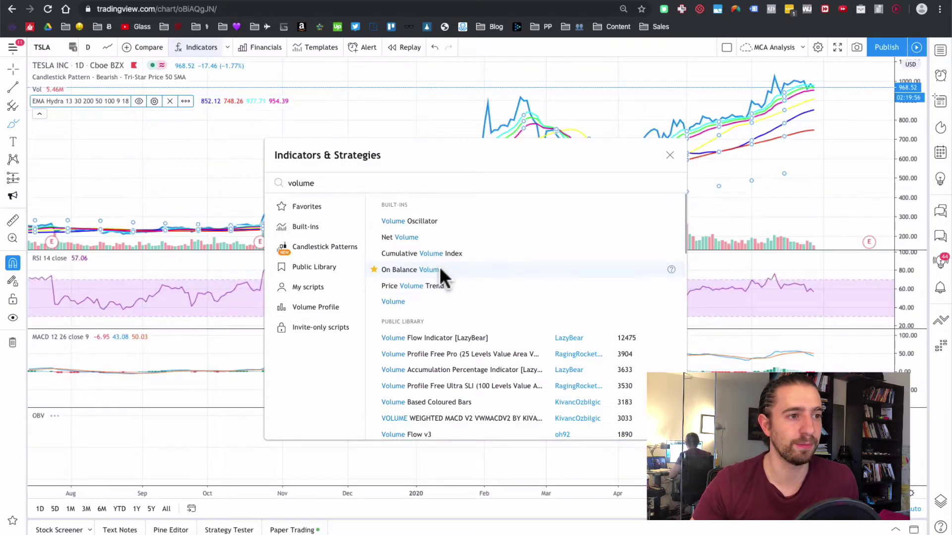
{"action": "key", "text": "Escape"}
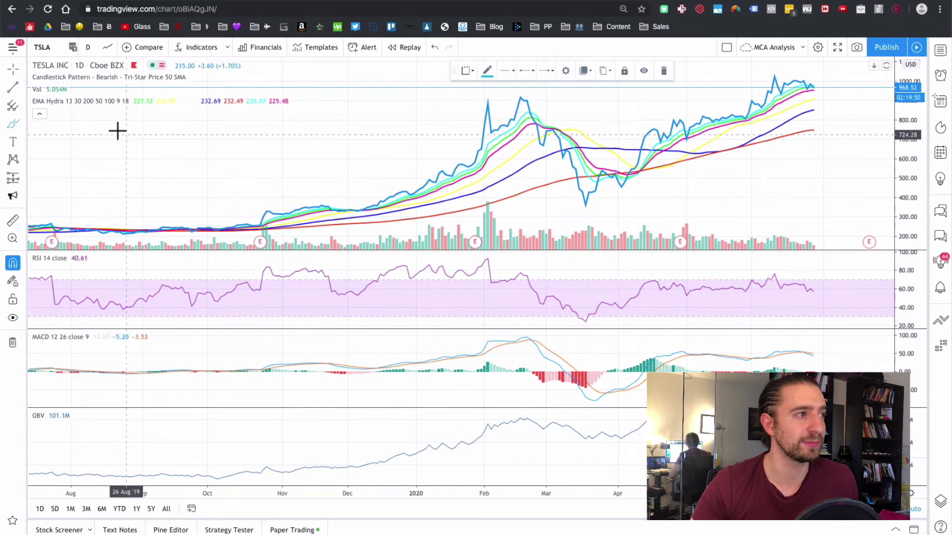
- Move the Volume indicator from the price chart into the existing RSI pane, and from there into a new pane below
{"action": "left_click", "coordinate": [98, 90]}
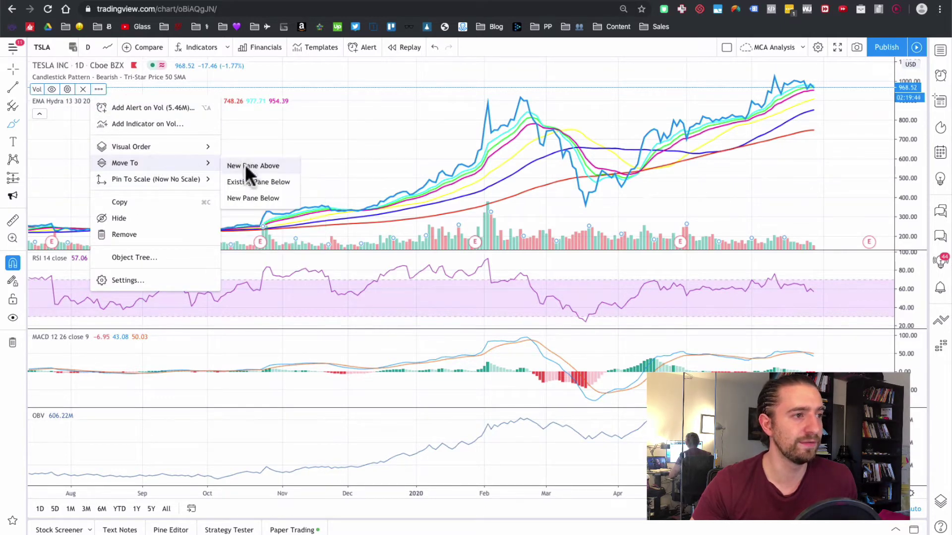
{"action": "left_click", "coordinate": [254, 182]}
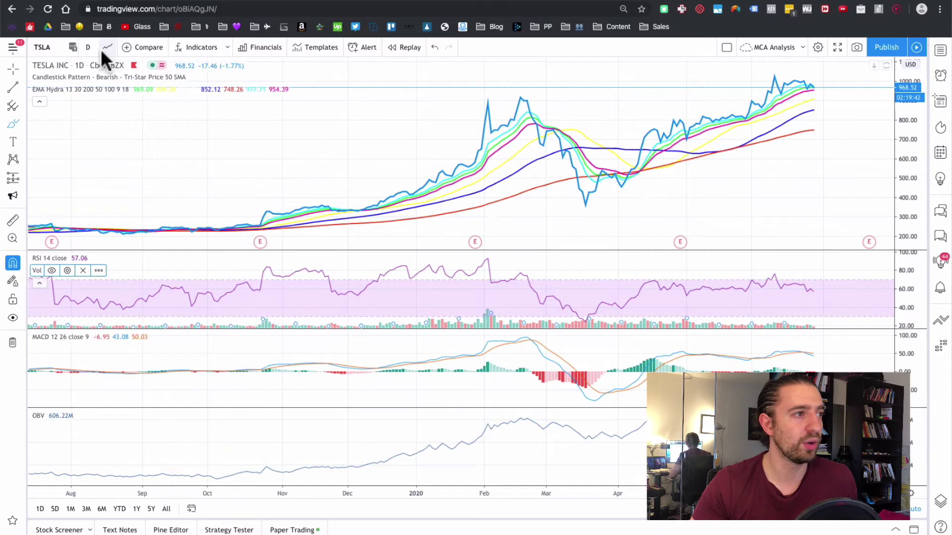
{"action": "left_click", "coordinate": [99, 271]}
{"action": "mouse_move", "coordinate": [148, 361]}
{"action": "mouse_move", "coordinate": [153, 344]}
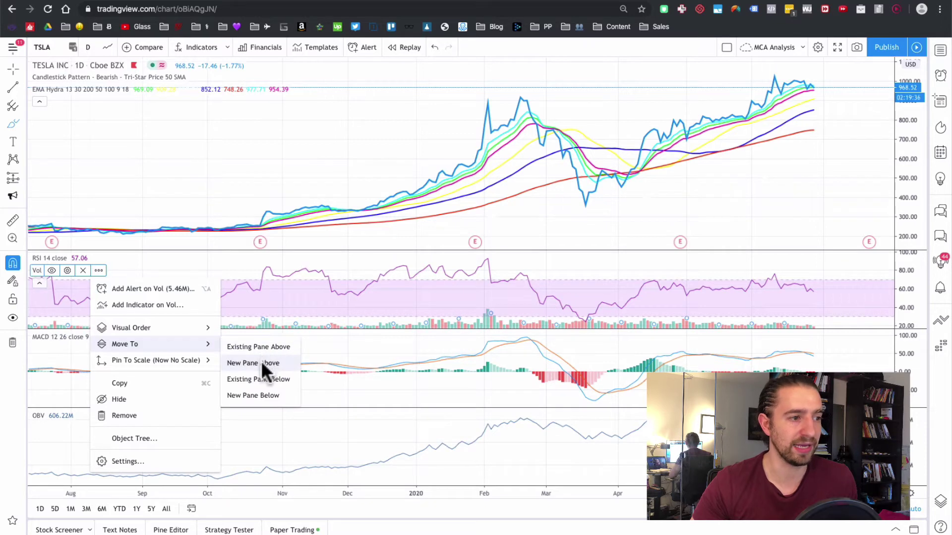
{"action": "left_click", "coordinate": [261, 395]}
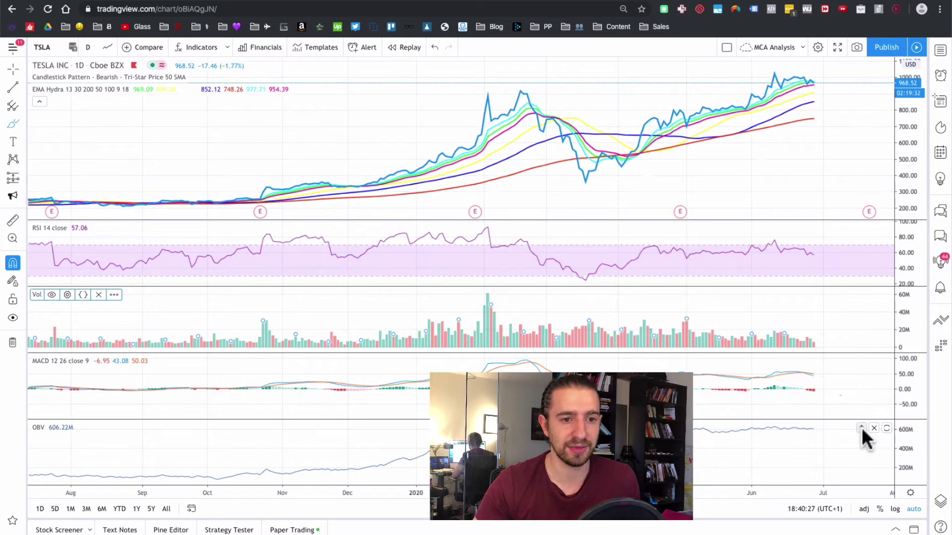
- Move the OBV pane above the MACD pane and merge OBV into the existing Volume pane above it
{"action": "left_click", "coordinate": [861, 429]}
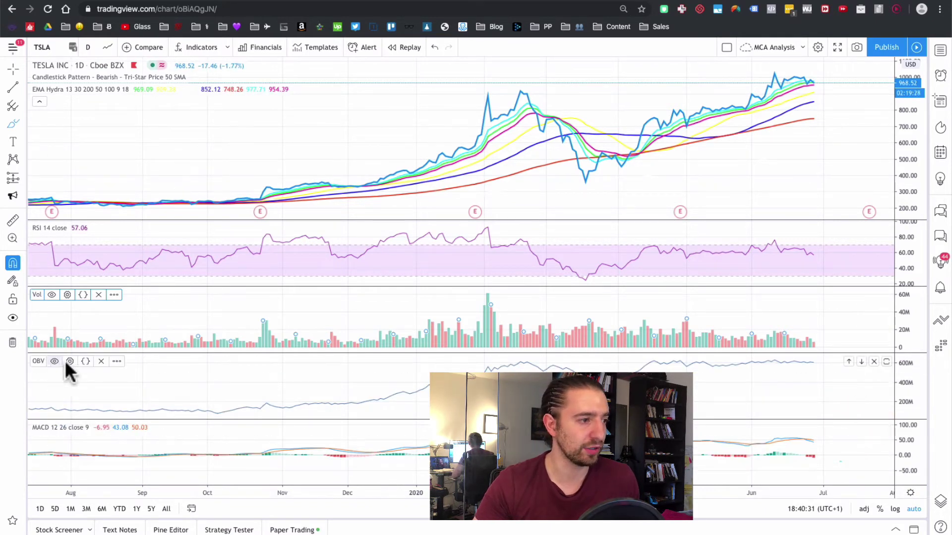
{"action": "left_click", "coordinate": [116, 361]}
{"action": "mouse_move", "coordinate": [172, 411]}
{"action": "left_click", "coordinate": [288, 414]}
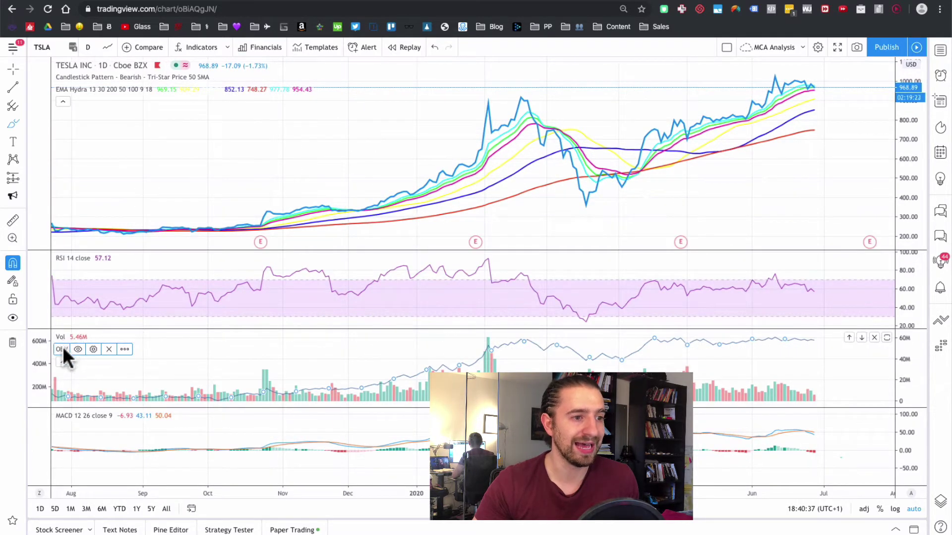
- Switch to the cross cursor, maximize the combined Volume and OBV pane to examine it, and restore the multi-pane view
{"action": "scroll", "coordinate": [672, 353], "scroll_direction": "right", "scroll_amount": 1}
{"action": "scroll", "coordinate": [672, 353], "scroll_direction": "right", "scroll_amount": 5}
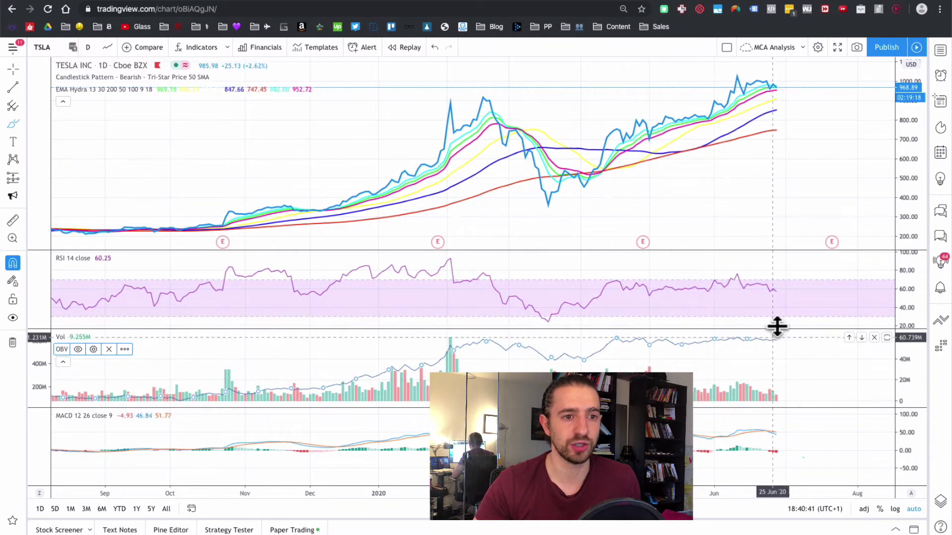
{"action": "left_click", "coordinate": [783, 375]}
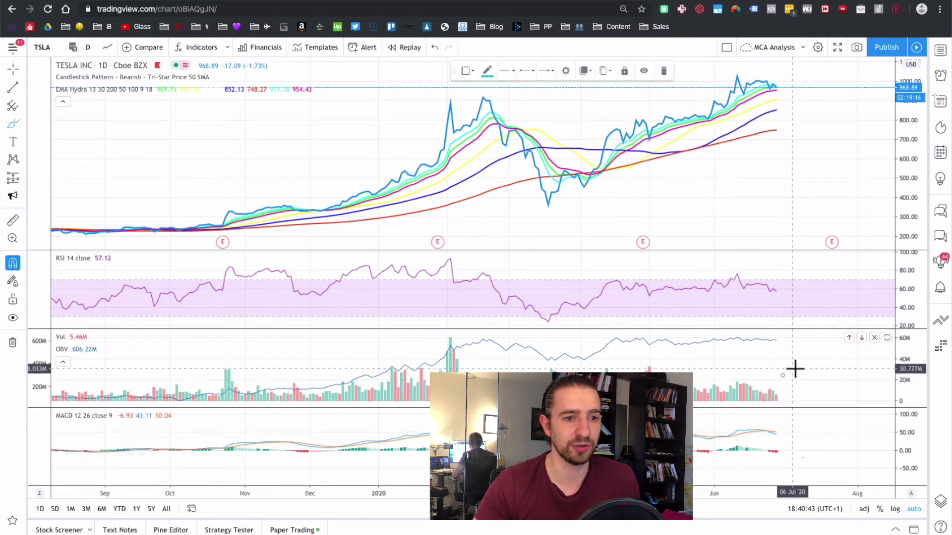
{"action": "left_click", "coordinate": [12, 73]}
{"action": "double_click", "coordinate": [830, 378]}
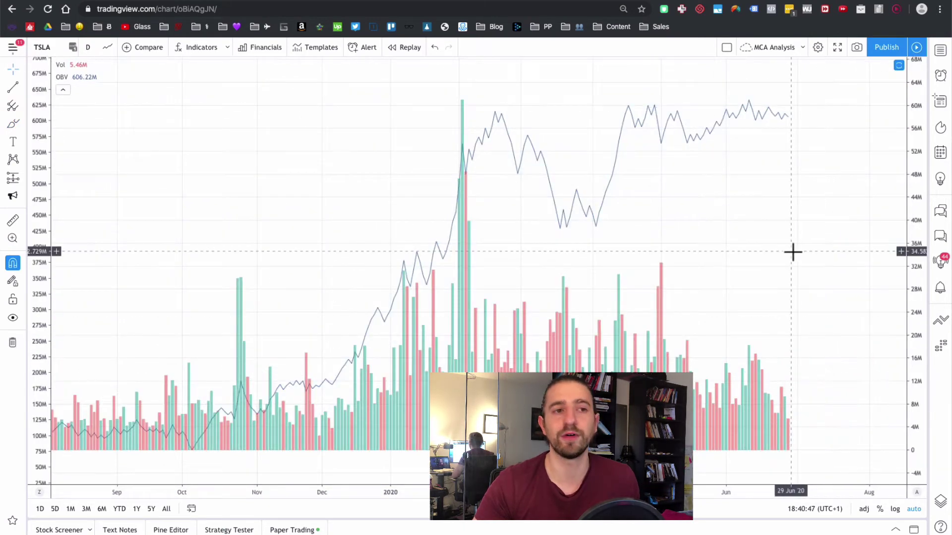
{"action": "scroll", "coordinate": [792, 251], "scroll_direction": "up", "scroll_amount": 8}
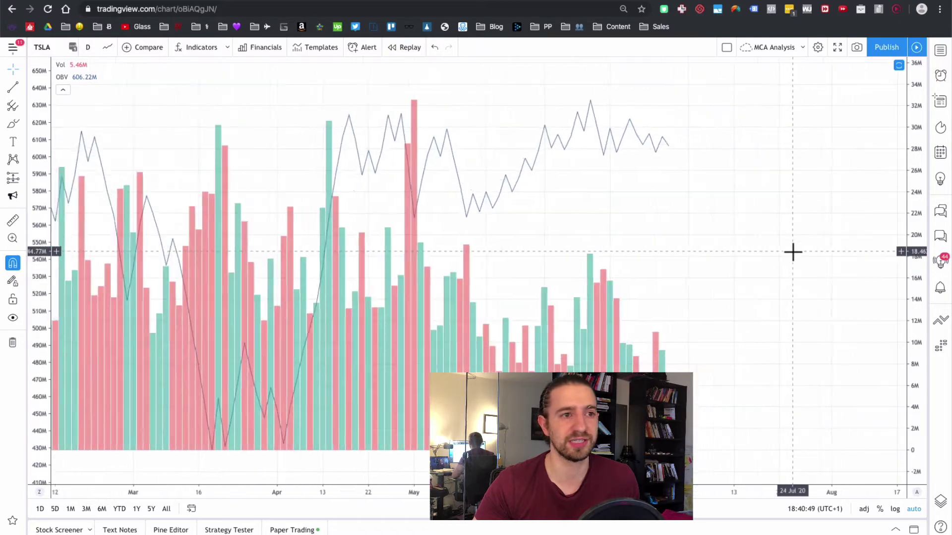
{"action": "scroll", "coordinate": [793, 252], "scroll_direction": "down", "scroll_amount": 5}
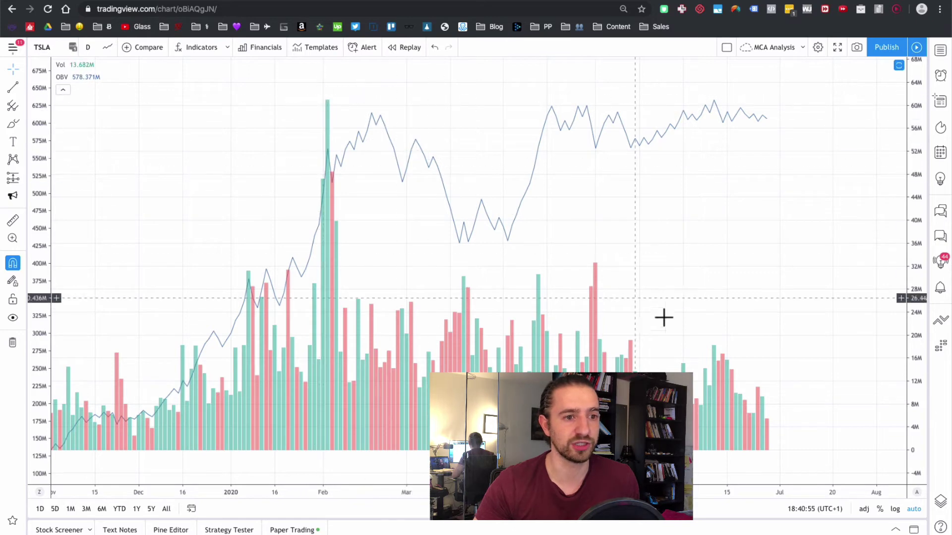
{"action": "double_click", "coordinate": [772, 239]}
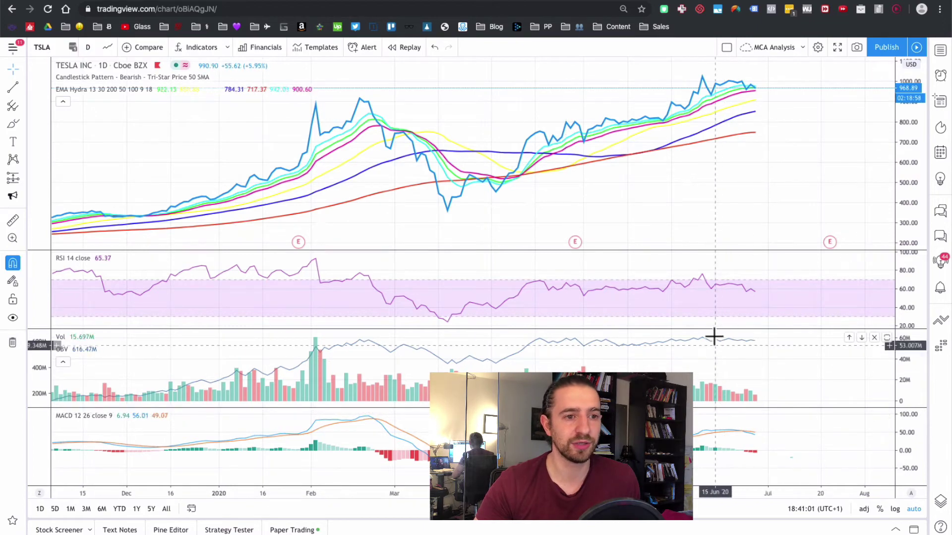
- Maximize the price chart pane and switch the cursor type to Arrow
{"action": "double_click", "coordinate": [718, 143]}
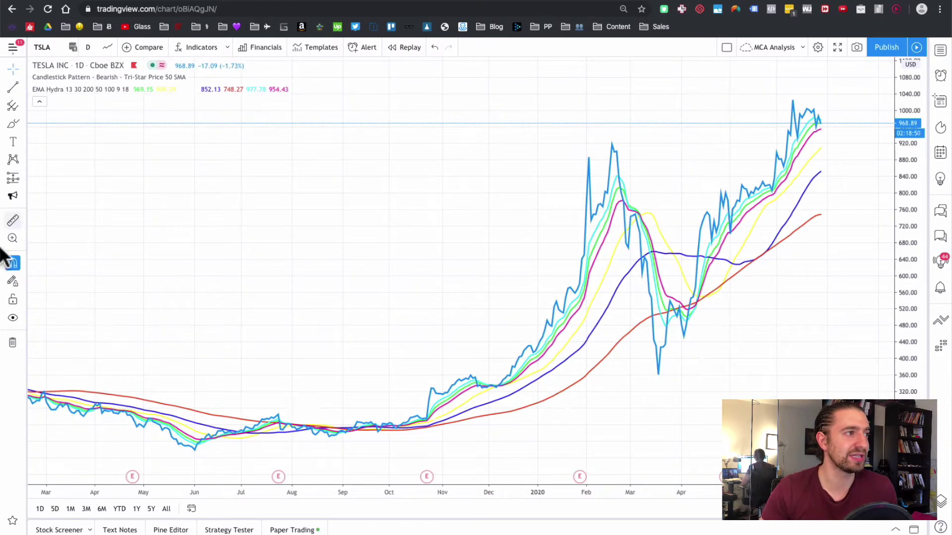
{"action": "left_click", "coordinate": [22, 67]}
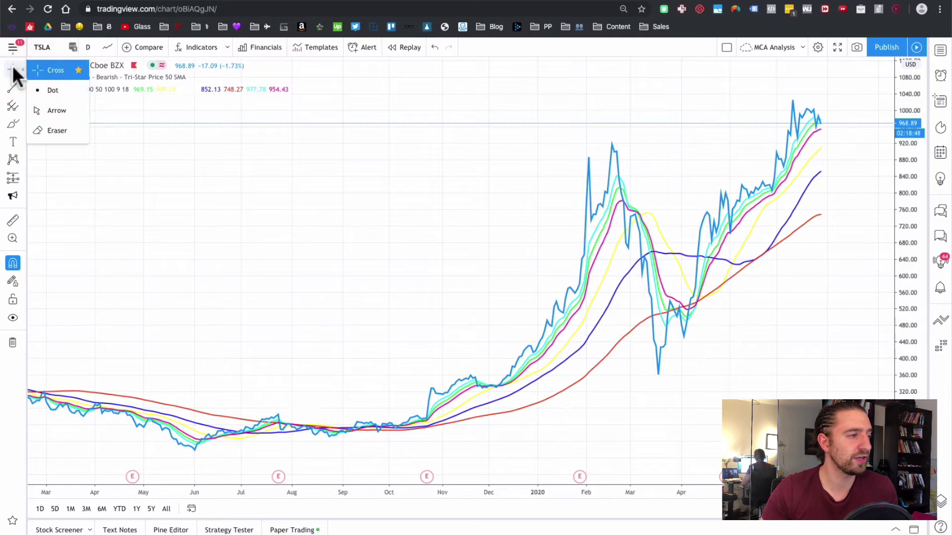
{"action": "left_click", "coordinate": [53, 110]}
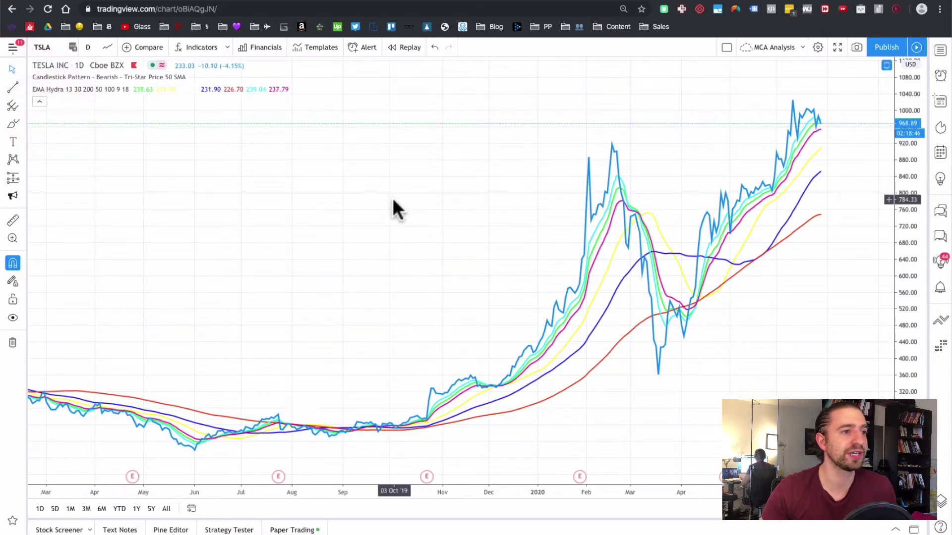
{"action": "scroll", "coordinate": [394, 208], "scroll_direction": "right", "scroll_amount": 1}
{"action": "scroll", "coordinate": [393, 200], "scroll_direction": "right", "scroll_amount": 1}
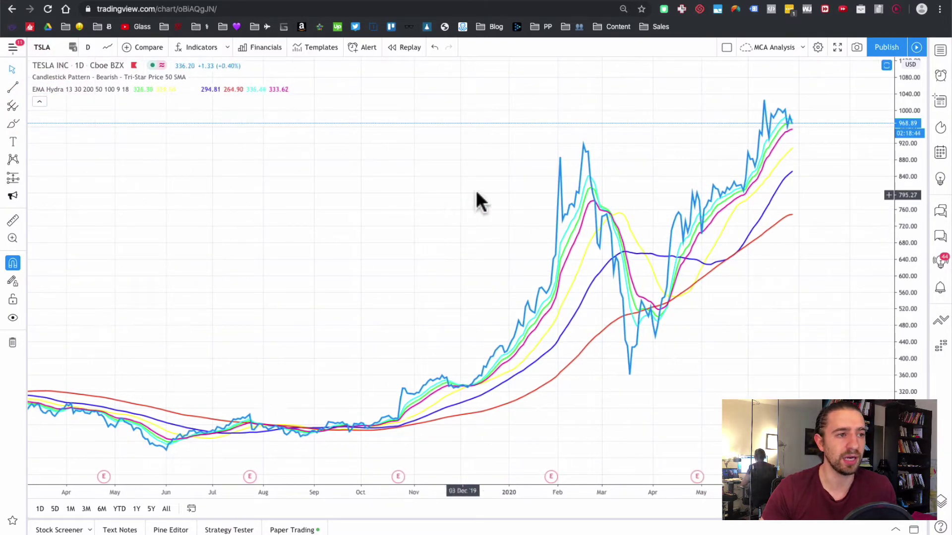
- Try the Eraser cursor on the empty chart area and switch the cursor type back to Cross
{"action": "left_click", "coordinate": [22, 68]}
{"action": "left_click", "coordinate": [57, 130]}
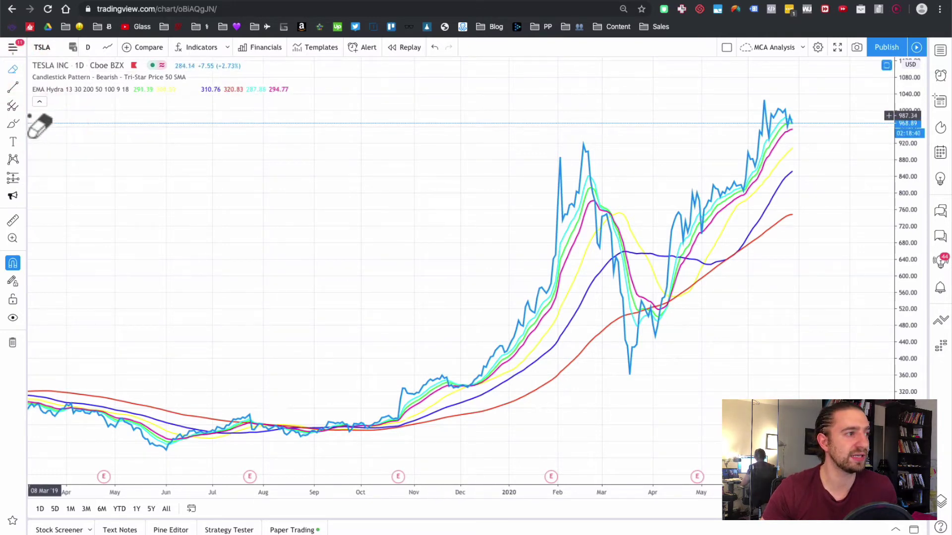
{"action": "mouse_move", "coordinate": [194, 147]}
{"action": "left_mouse_down"}
{"action": "mouse_move", "coordinate": [286, 159]}
{"action": "mouse_move", "coordinate": [386, 207]}
{"action": "left_mouse_up"}
{"action": "left_click", "coordinate": [17, 71]}
{"action": "left_click", "coordinate": [251, 194]}
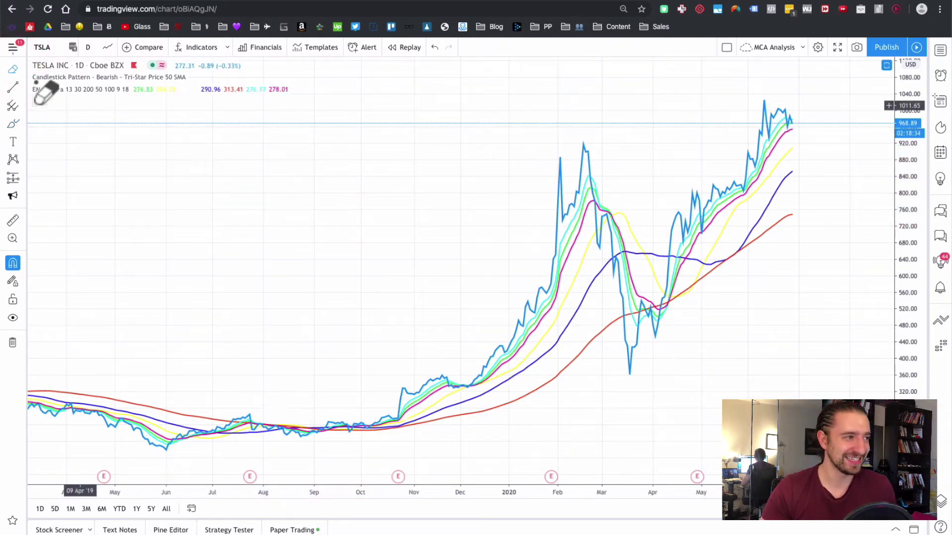
{"action": "left_click", "coordinate": [23, 71]}
{"action": "left_click", "coordinate": [51, 70]}
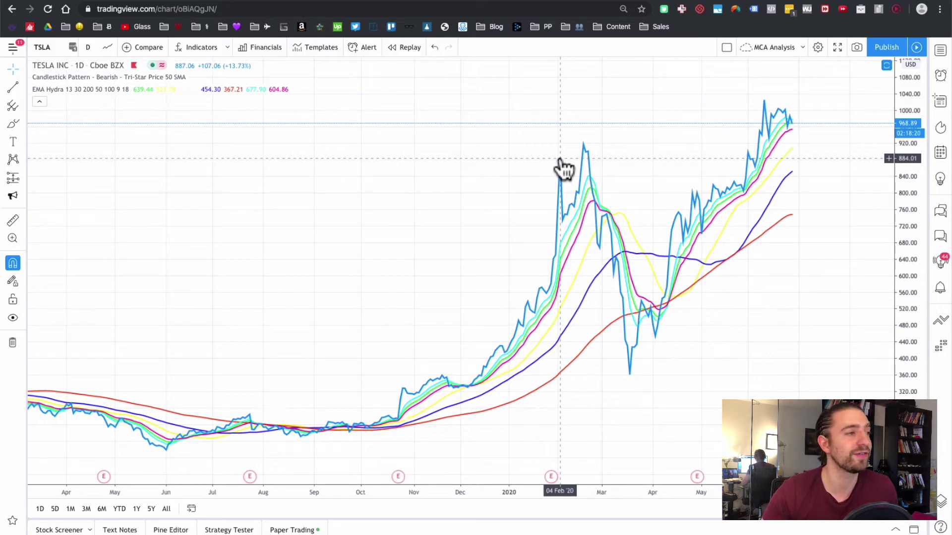
- Draw a trend line from about 660 in March 2018 to about 895 in November 2019 and delete it
{"action": "left_click", "coordinate": [11, 91]}
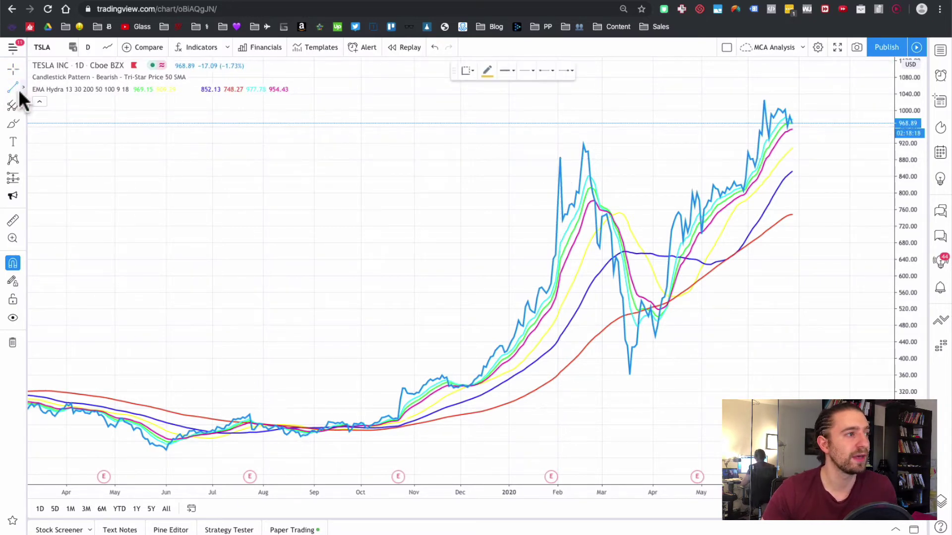
{"action": "left_click", "coordinate": [22, 89]}
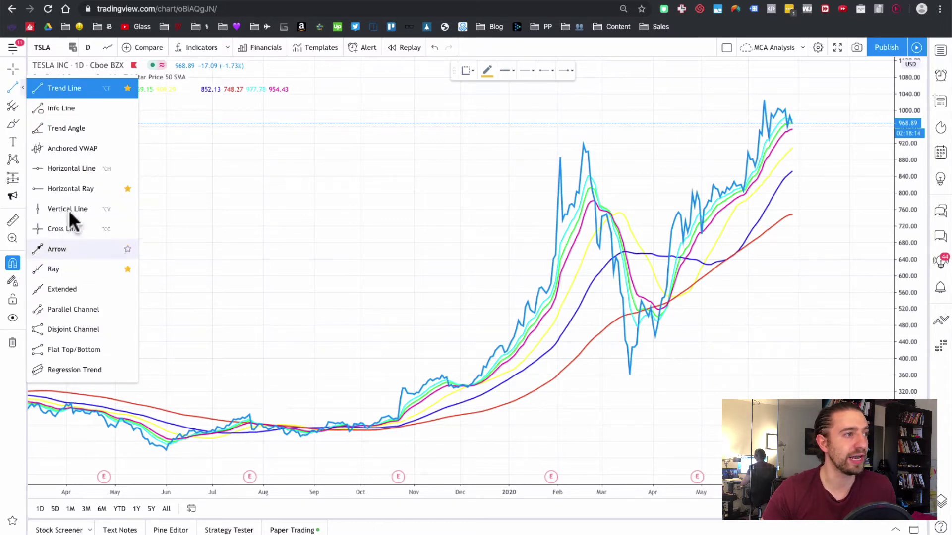
{"action": "left_click", "coordinate": [77, 84]}
{"action": "scroll", "coordinate": [508, 244], "scroll_direction": "down", "scroll_amount": 6}
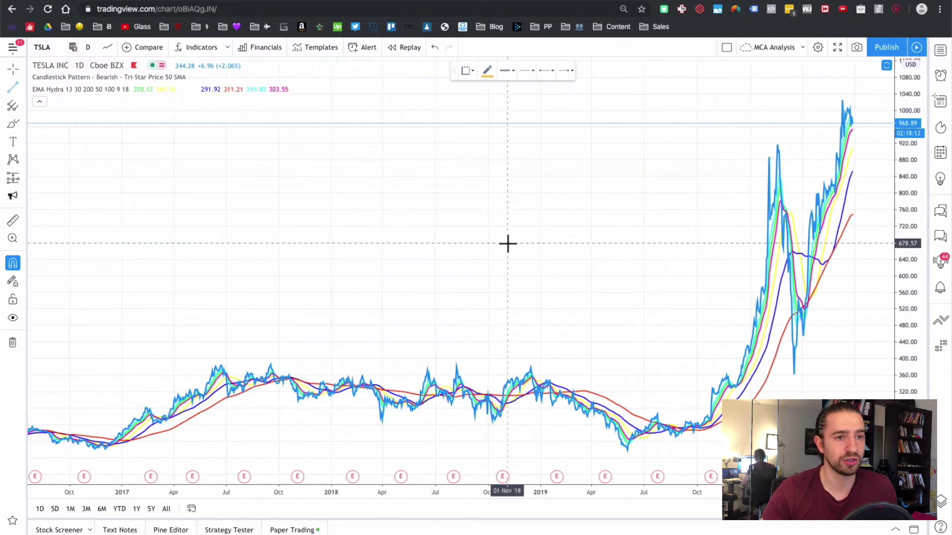
{"action": "left_click", "coordinate": [324, 251]}
{"action": "left_click", "coordinate": [674, 153]}
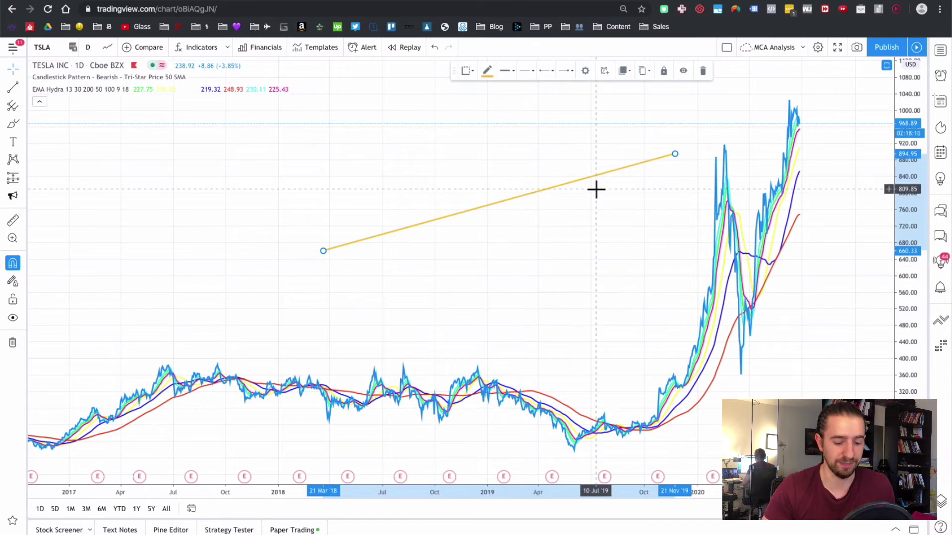
{"action": "key", "text": "Delete"}
- Set the chart interval to 1 week and change the chart style to candles
{"action": "scroll", "coordinate": [333, 332], "scroll_direction": "down", "scroll_amount": 5}
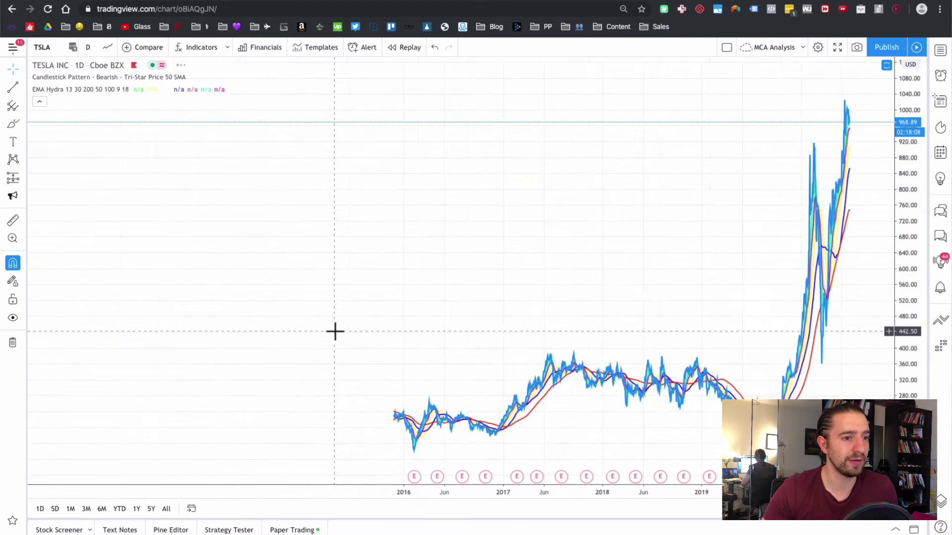
{"action": "left_click", "coordinate": [87, 48]}
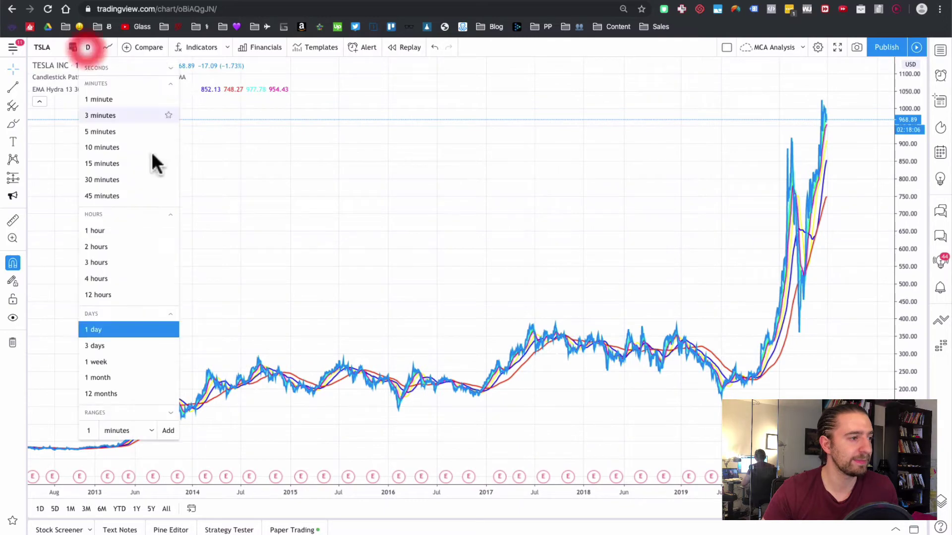
{"action": "left_click", "coordinate": [127, 362]}
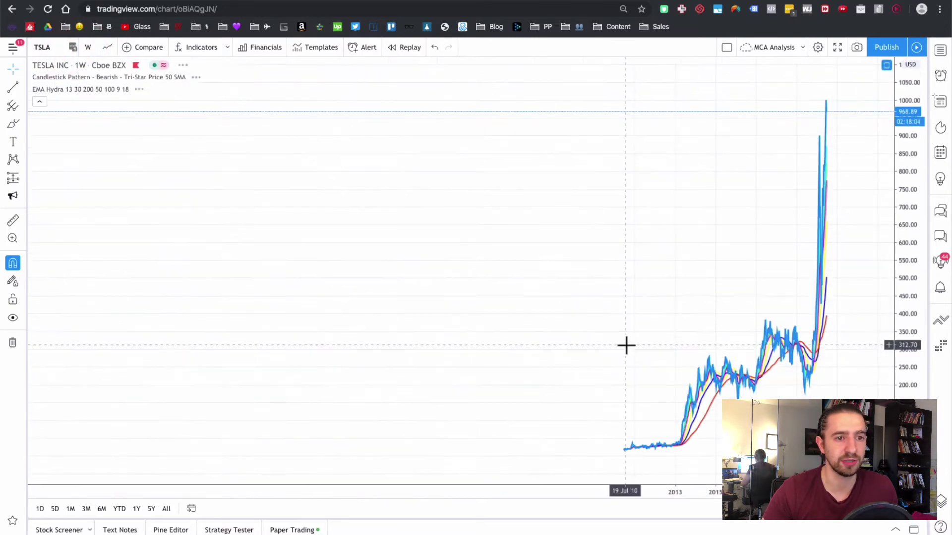
{"action": "scroll", "coordinate": [625, 345], "scroll_direction": "up", "scroll_amount": 4}
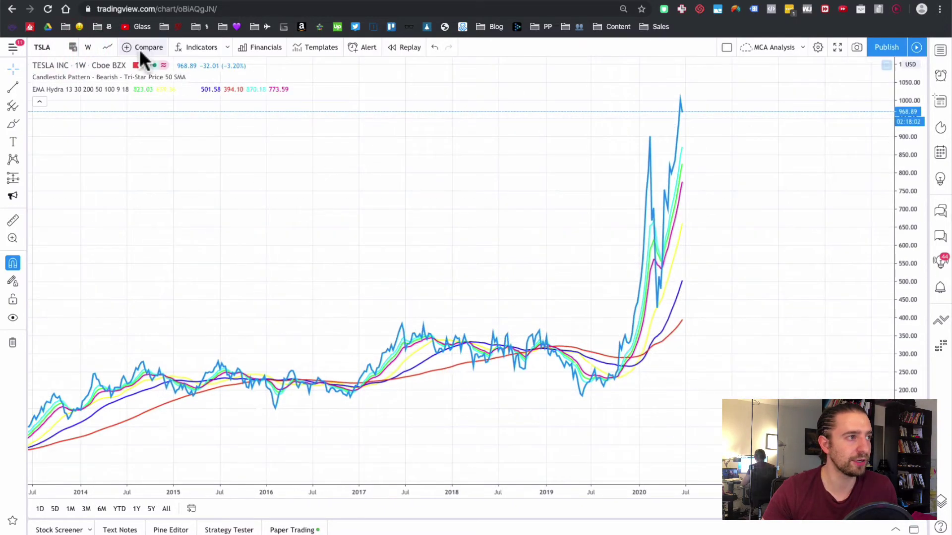
{"action": "left_click", "coordinate": [105, 45]}
{"action": "left_click", "coordinate": [134, 90]}
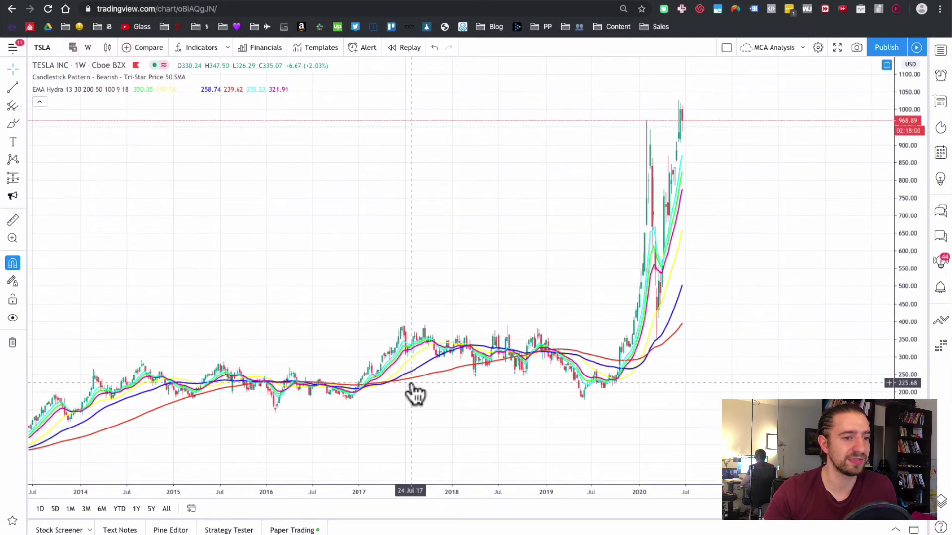
- Draw a trend line from the November 2013 low to about 240 beyond the latest candle, and delete it
{"action": "scroll", "coordinate": [411, 391], "scroll_direction": "down", "scroll_amount": 2}
{"action": "scroll", "coordinate": [414, 391], "scroll_direction": "up", "scroll_amount": 2}
{"action": "left_click", "coordinate": [13, 89]}
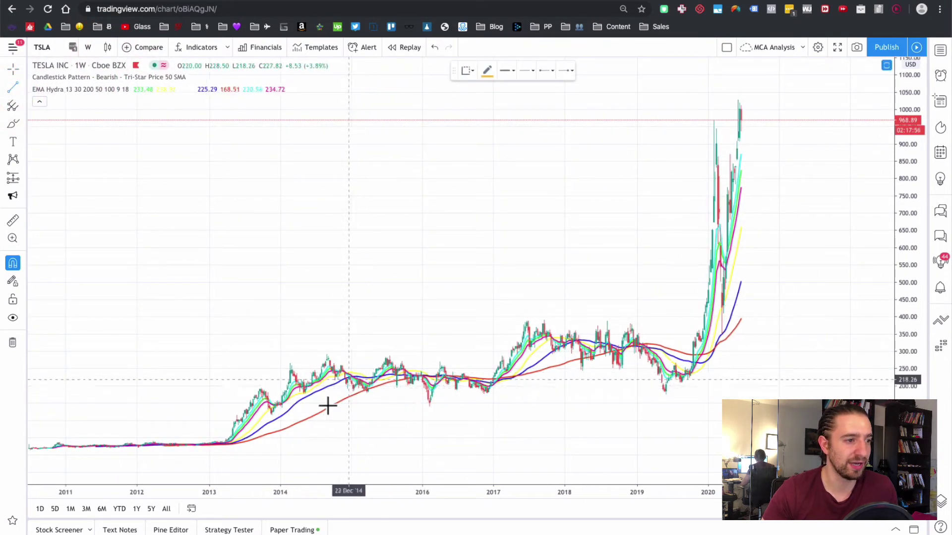
{"action": "left_click", "coordinate": [271, 414]}
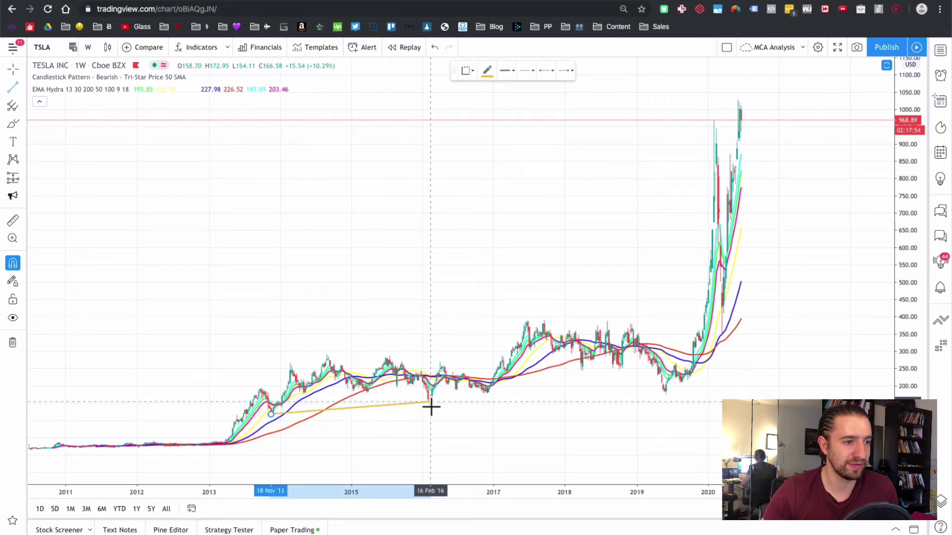
{"action": "left_click", "coordinate": [853, 372]}
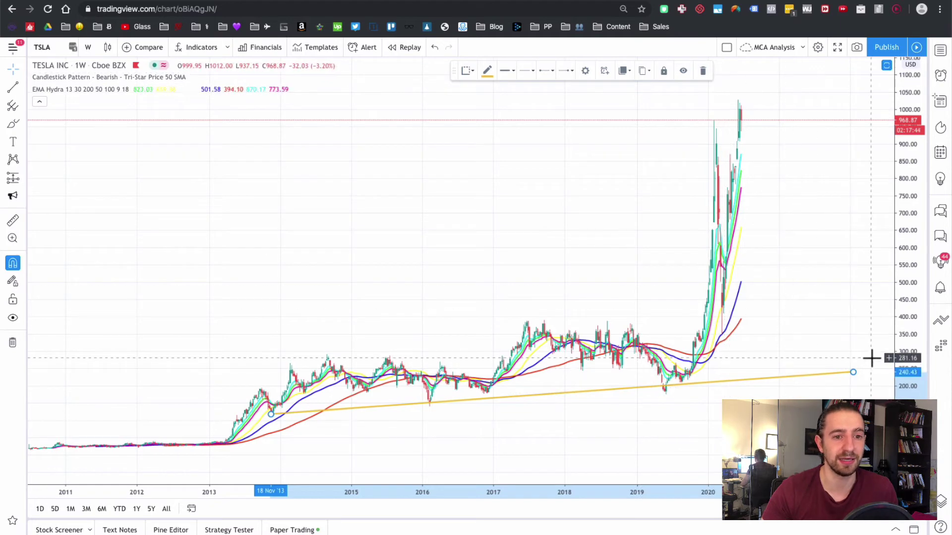
{"action": "key", "text": "Delete"}
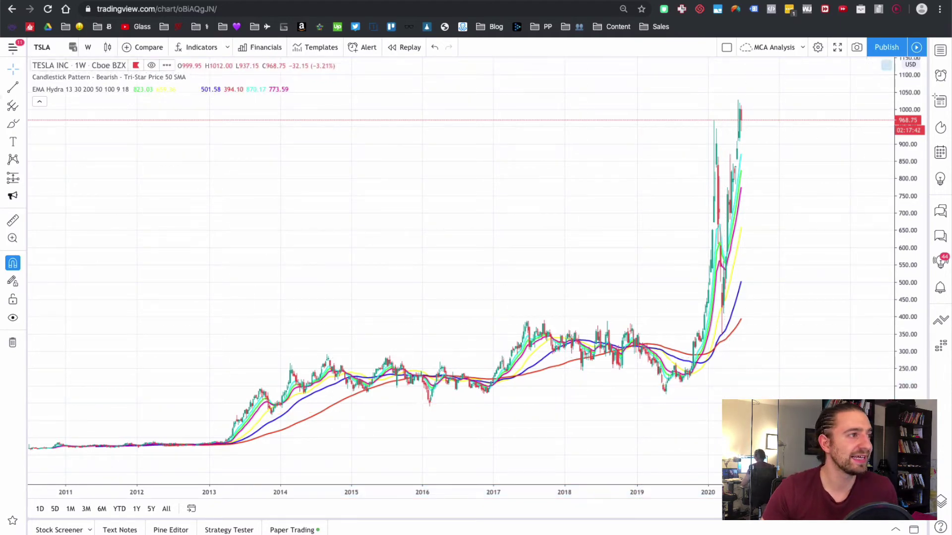
- Draw a ray from the 25 November 2013 low at 116.10 through the 8 February 2016 low at 141.05
{"action": "left_click", "coordinate": [22, 81]}
{"action": "left_click", "coordinate": [100, 272]}
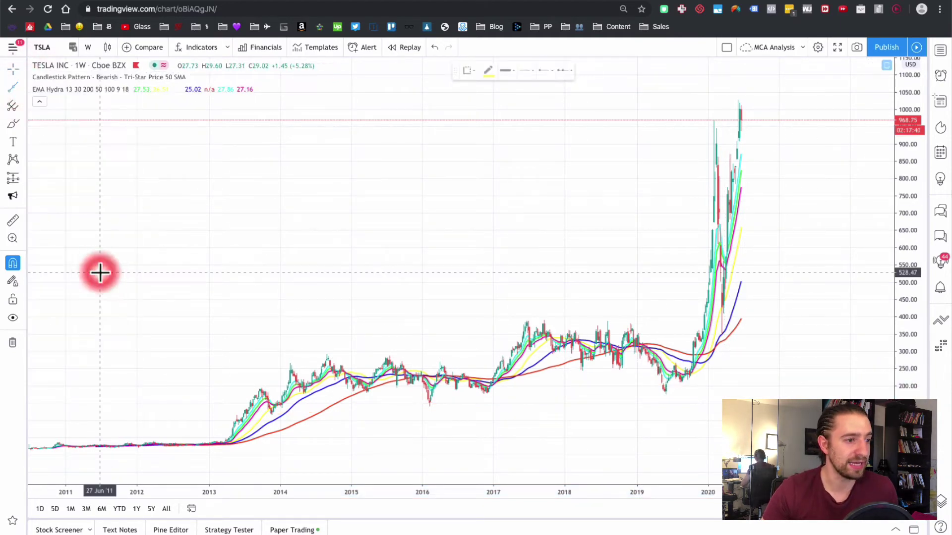
{"action": "scroll", "coordinate": [295, 450], "scroll_direction": "up", "scroll_amount": 5}
{"action": "scroll", "coordinate": [296, 450], "scroll_direction": "left", "scroll_amount": 3}
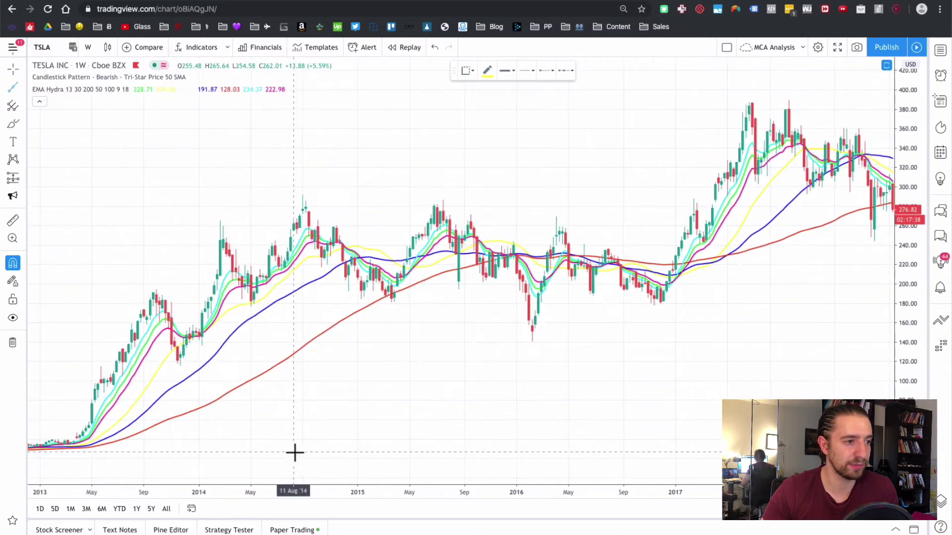
{"action": "left_click", "coordinate": [181, 366]}
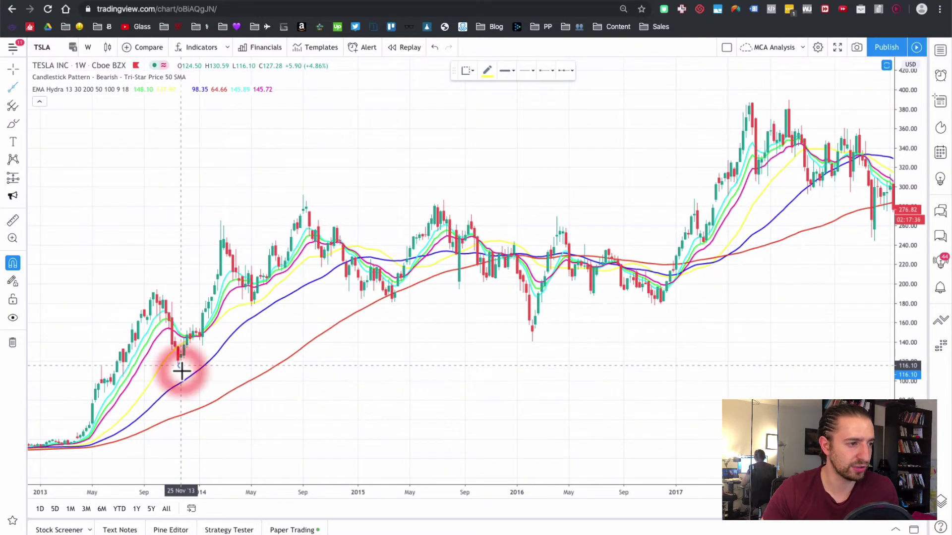
{"action": "left_click", "coordinate": [532, 341]}
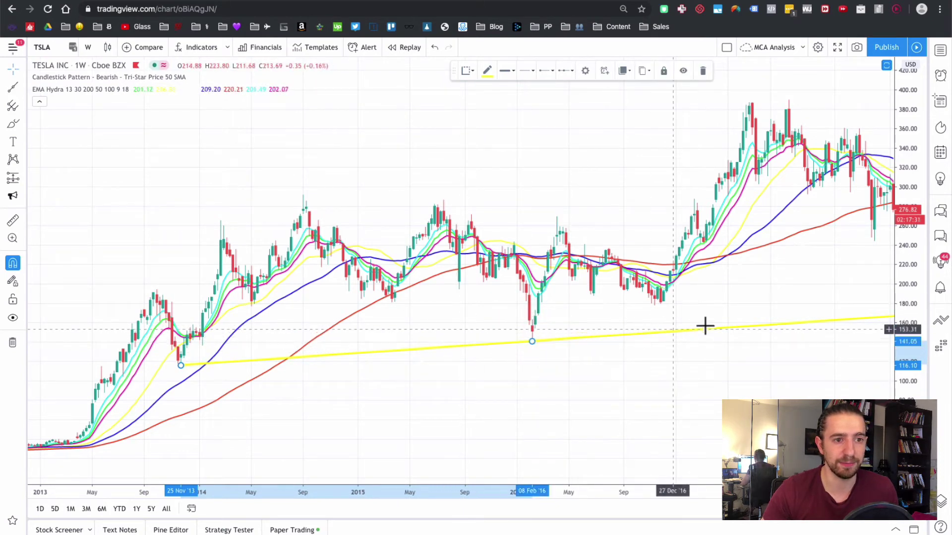
- Draw a trend line from the 24 February 2014 high at 265.00 to the 2 September 2014 high at 291.42
{"action": "left_click", "coordinate": [20, 87]}
{"action": "left_click", "coordinate": [60, 89]}
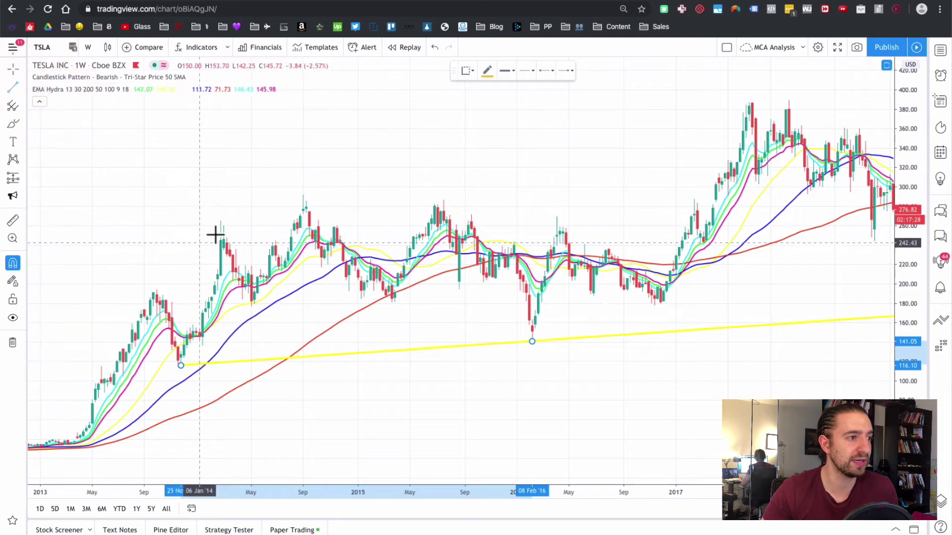
{"action": "left_click", "coordinate": [220, 221]}
{"action": "left_click", "coordinate": [303, 195]}
- Try extending the upper trend line to the left, turn that off, and extend the line to the right instead
{"action": "left_click", "coordinate": [584, 71]}
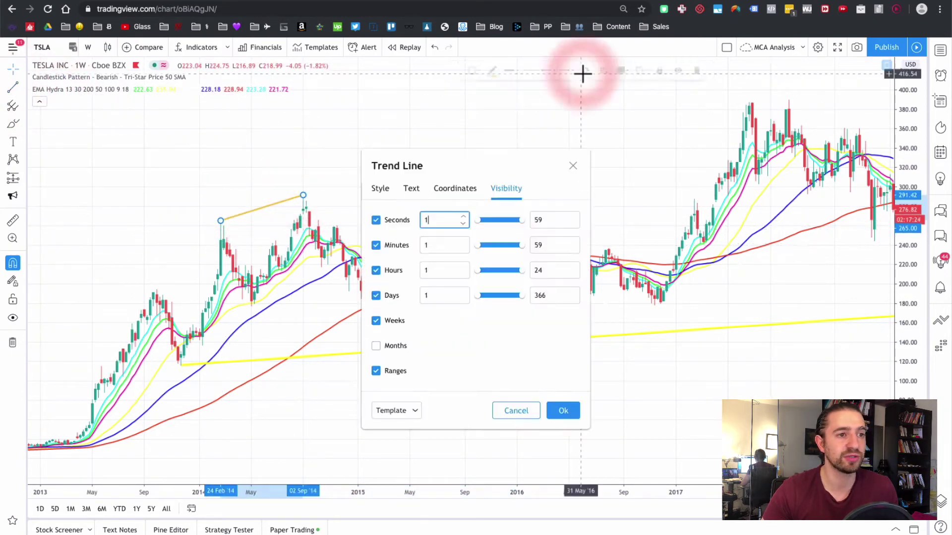
{"action": "left_click", "coordinate": [380, 188]}
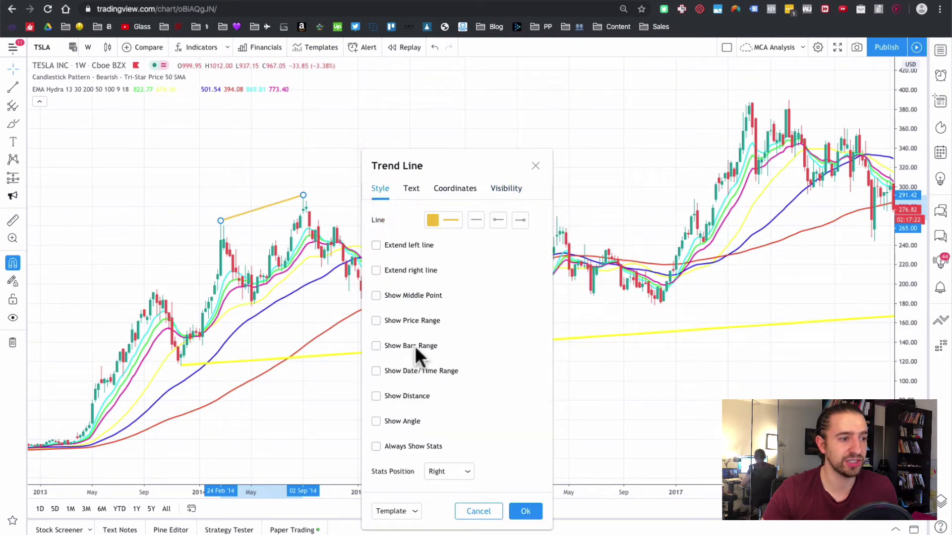
{"action": "left_click", "coordinate": [406, 243]}
{"action": "left_click", "coordinate": [406, 243]}
{"action": "left_click", "coordinate": [406, 269]}
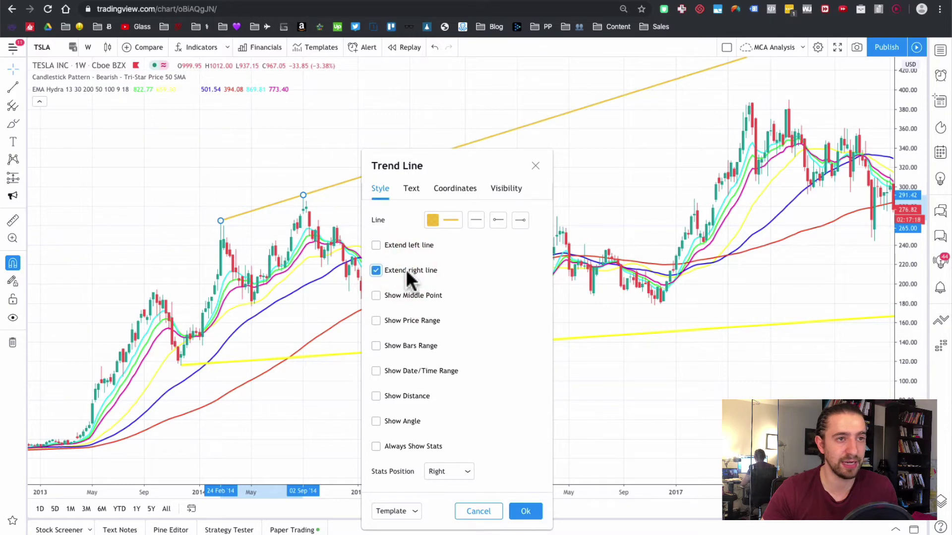
{"action": "left_click", "coordinate": [537, 166]}
- Change the color of the lower ray to orange
{"action": "scroll", "coordinate": [696, 272], "scroll_direction": "down", "scroll_amount": 5}
{"action": "scroll", "coordinate": [694, 272], "scroll_direction": "up", "scroll_amount": 4}
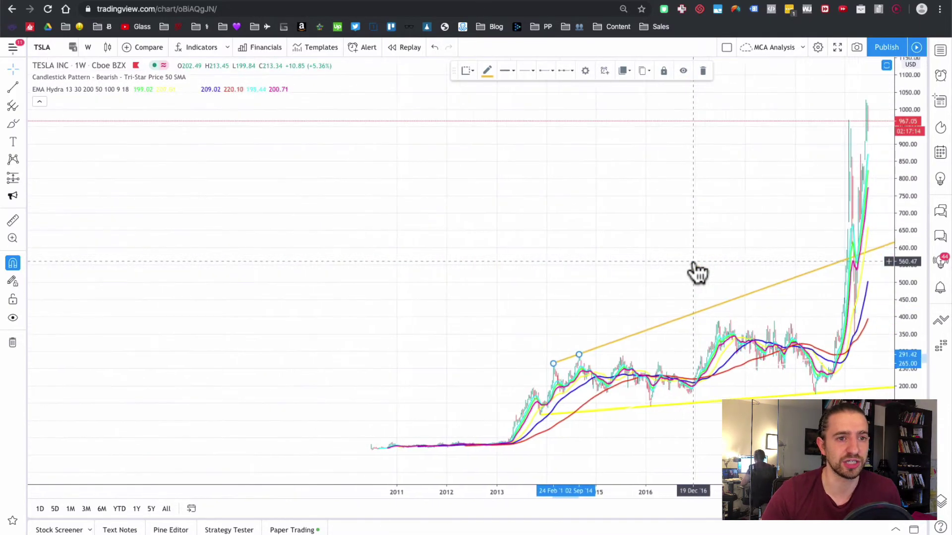
{"action": "left_click", "coordinate": [633, 400]}
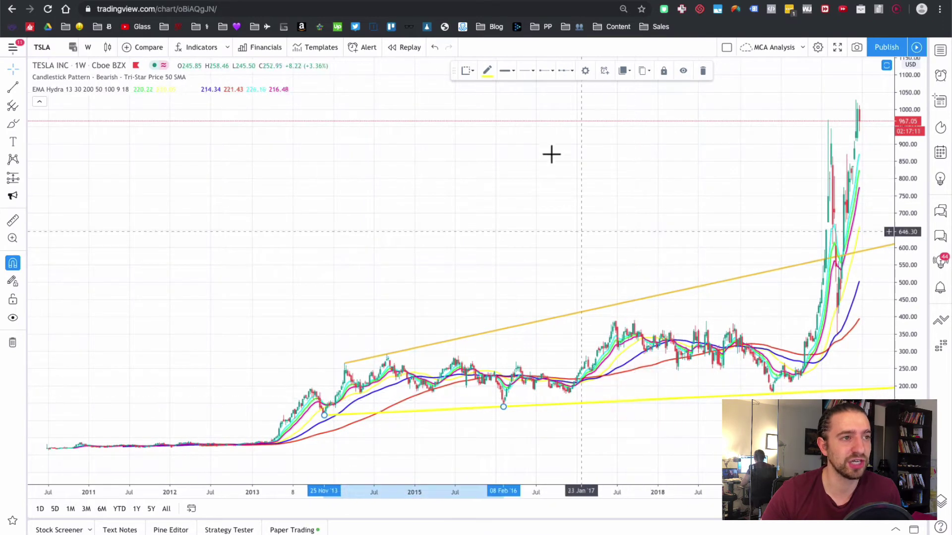
{"action": "left_click", "coordinate": [488, 71]}
{"action": "left_click", "coordinate": [504, 99]}
- Examine how the price relates to the two extended lines, including the June 2019 low at the orange ray and the 2020 candles
{"action": "scroll", "coordinate": [637, 424], "scroll_direction": "up", "scroll_amount": 2}
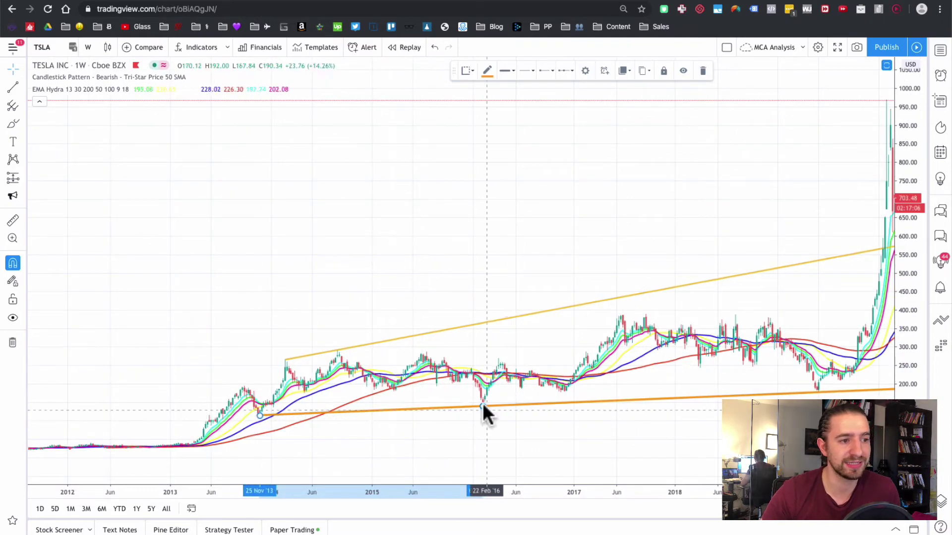
{"action": "scroll", "coordinate": [482, 405], "scroll_direction": "up", "scroll_amount": 5}
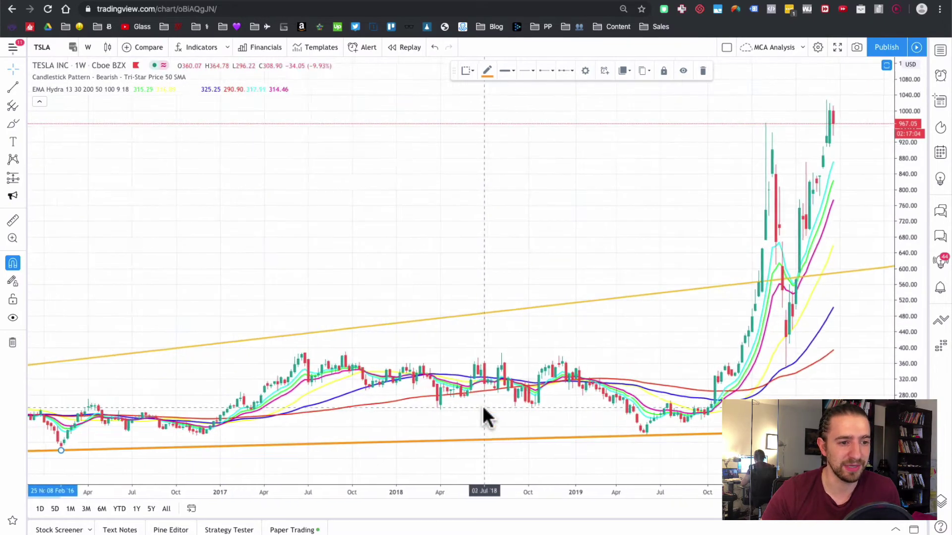
{"action": "scroll", "coordinate": [483, 405], "scroll_direction": "up", "scroll_amount": 3}
{"action": "scroll", "coordinate": [483, 405], "scroll_direction": "up", "scroll_amount": 3}
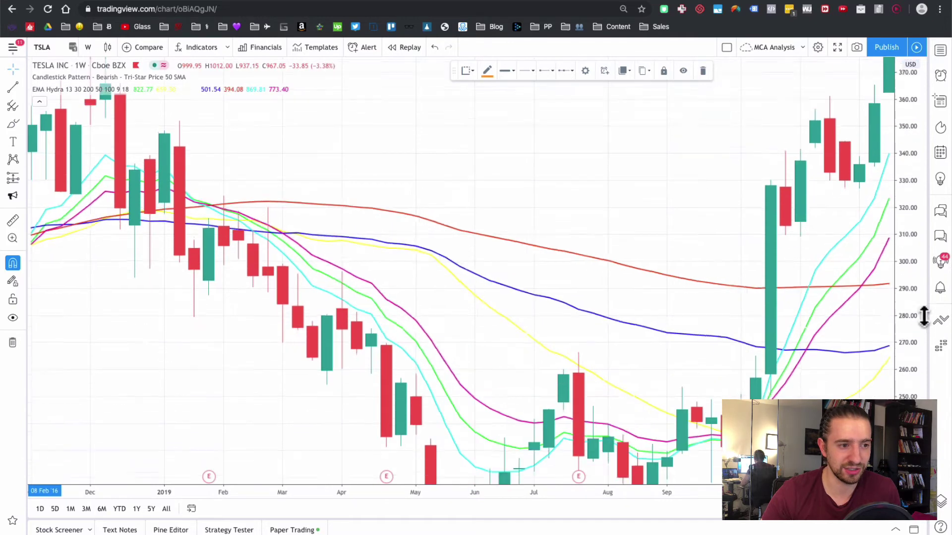
{"action": "left_click_drag", "start_coordinate": [874, 436], "coordinate": [881, 143]}
{"action": "left_click_drag", "start_coordinate": [907, 346], "coordinate": [582, 275]}
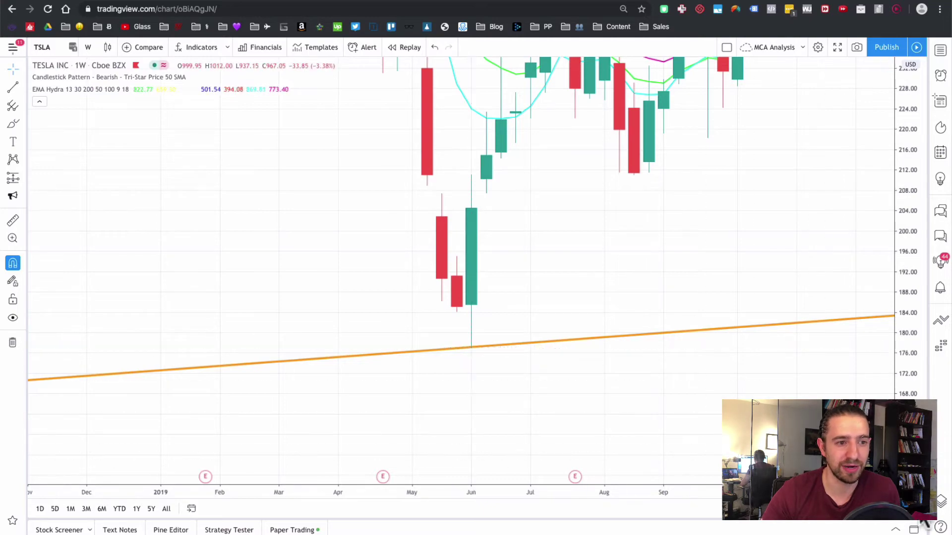
{"action": "scroll", "coordinate": [529, 387], "scroll_direction": "down", "scroll_amount": 10}
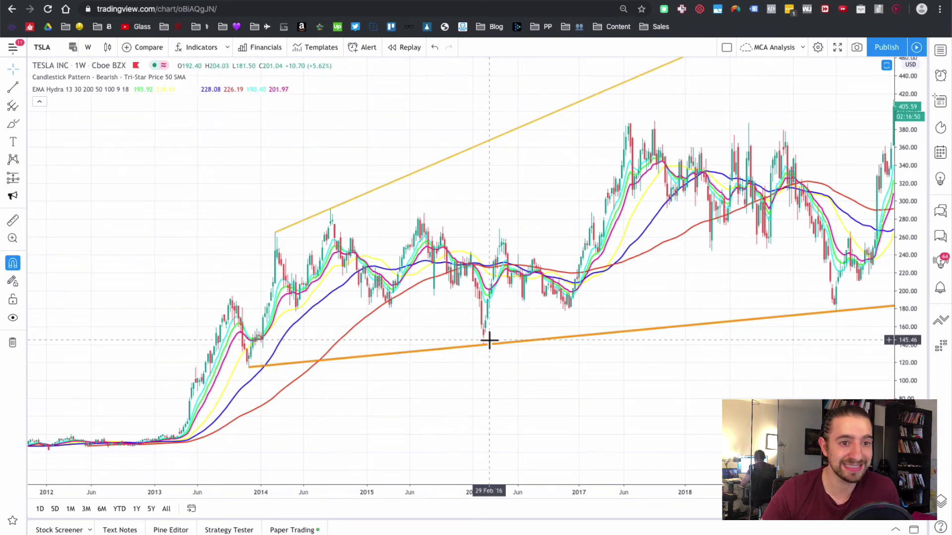
{"action": "scroll", "coordinate": [489, 341], "scroll_direction": "right", "scroll_amount": 3}
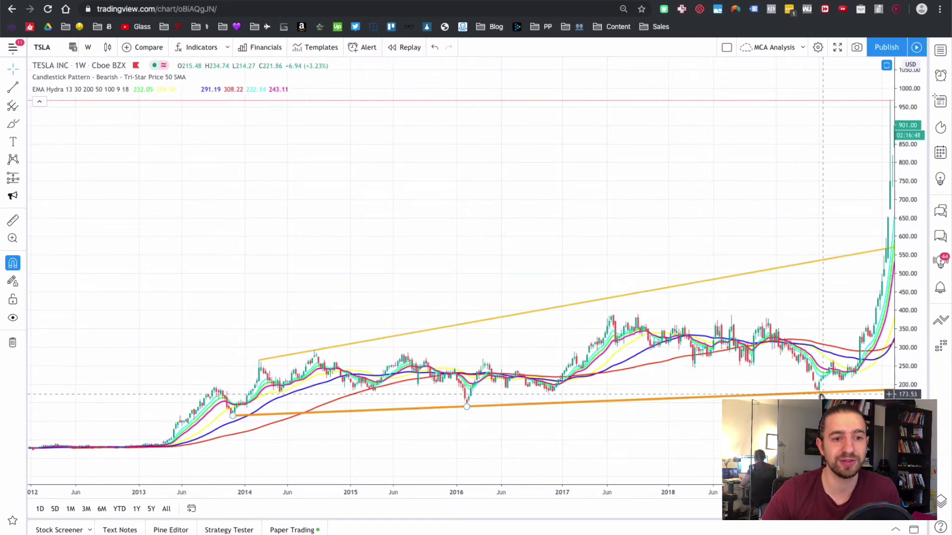
{"action": "scroll", "coordinate": [818, 394], "scroll_direction": "down", "scroll_amount": 4}
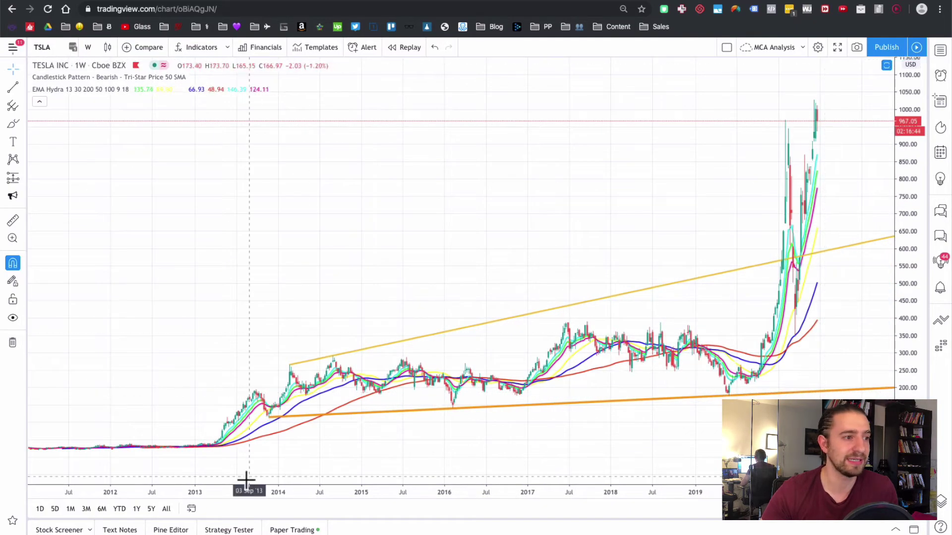
{"action": "scroll", "coordinate": [270, 341], "scroll_direction": "up", "scroll_amount": 4}
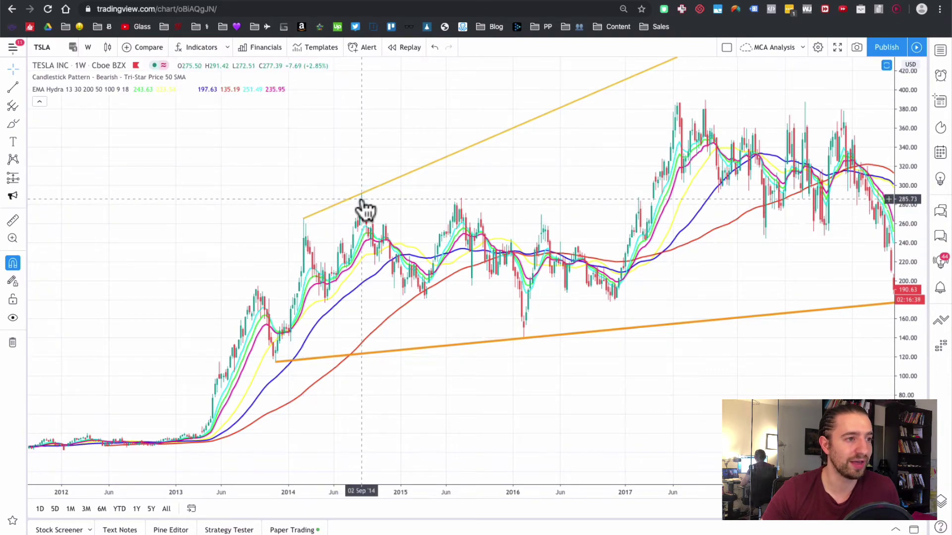
{"action": "scroll", "coordinate": [361, 194], "scroll_direction": "down", "scroll_amount": 5}
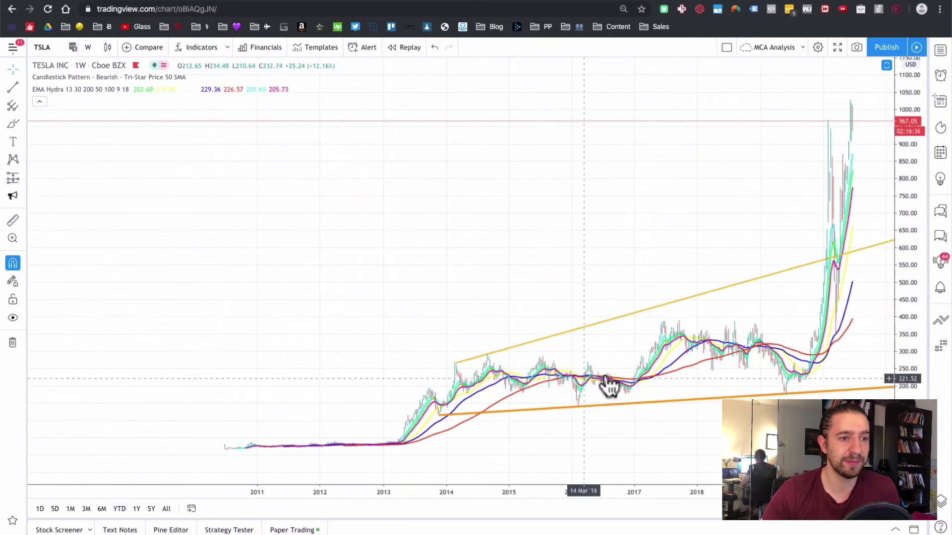
{"action": "scroll", "coordinate": [760, 325], "scroll_direction": "up", "scroll_amount": 5}
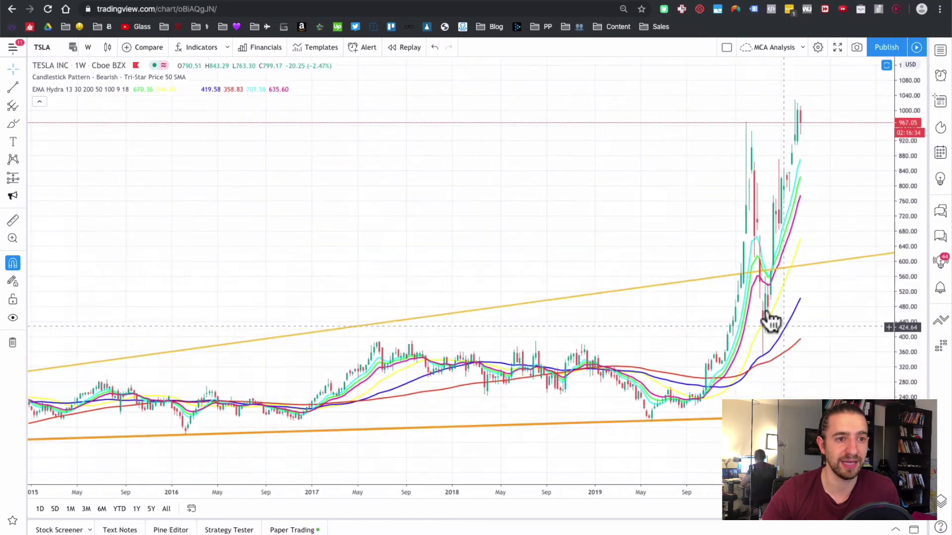
{"action": "scroll", "coordinate": [744, 296], "scroll_direction": "down", "scroll_amount": 3}
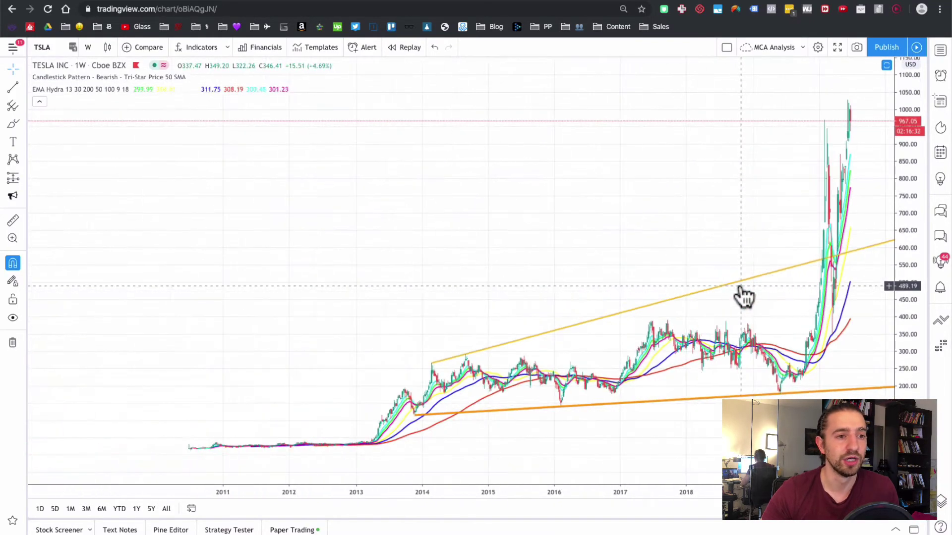
- Delete the upper extended trend line and the lower orange ray
{"action": "left_click", "coordinate": [696, 293]}
{"action": "key", "text": "Delete"}
{"action": "left_click", "coordinate": [699, 397]}
{"action": "key", "text": "Delete"}
- Draw two horizontal rays, one from the 8 February 2016 low and one from the 26 June 2017 high at 386.95
{"action": "left_click", "coordinate": [22, 88]}
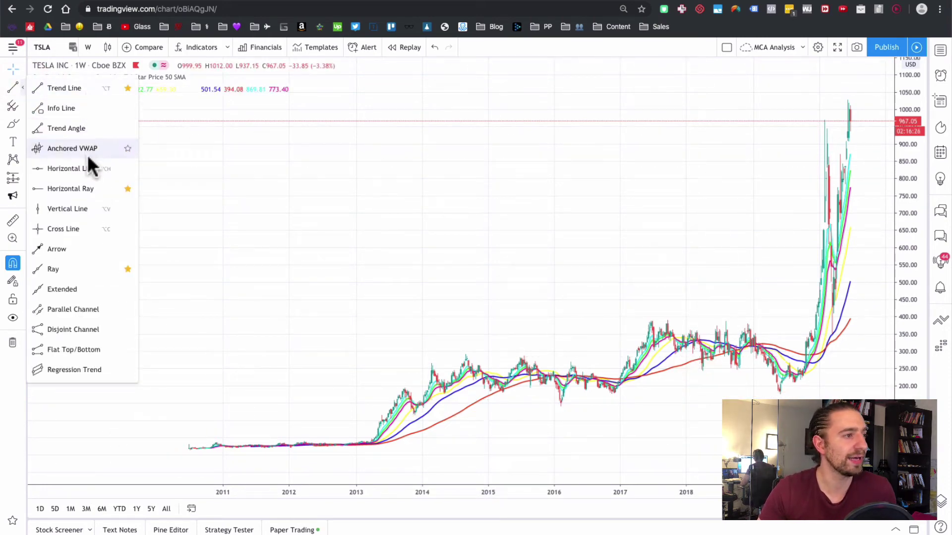
{"action": "left_click", "coordinate": [82, 189]}
{"action": "scroll", "coordinate": [493, 275], "scroll_direction": "up", "scroll_amount": 5}
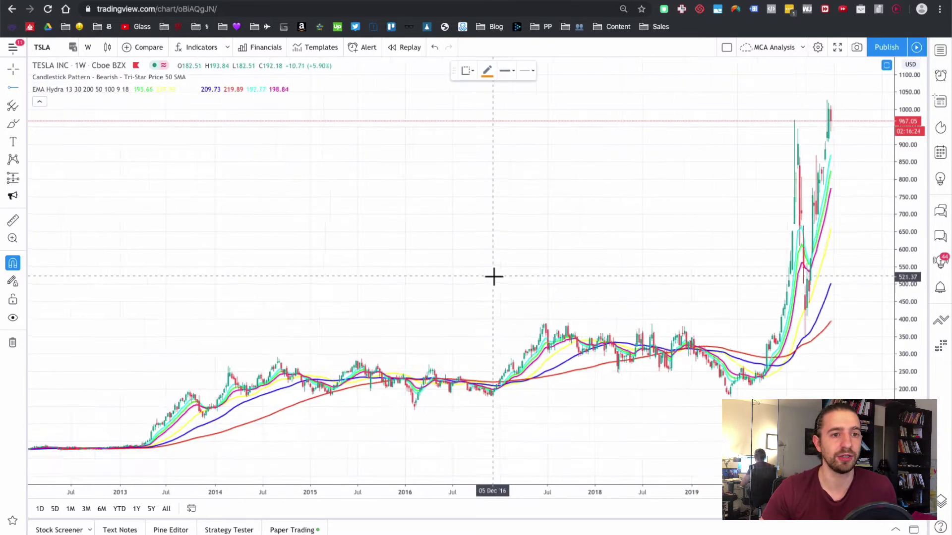
{"action": "left_click", "coordinate": [281, 422]}
{"action": "left_click", "coordinate": [12, 88]}
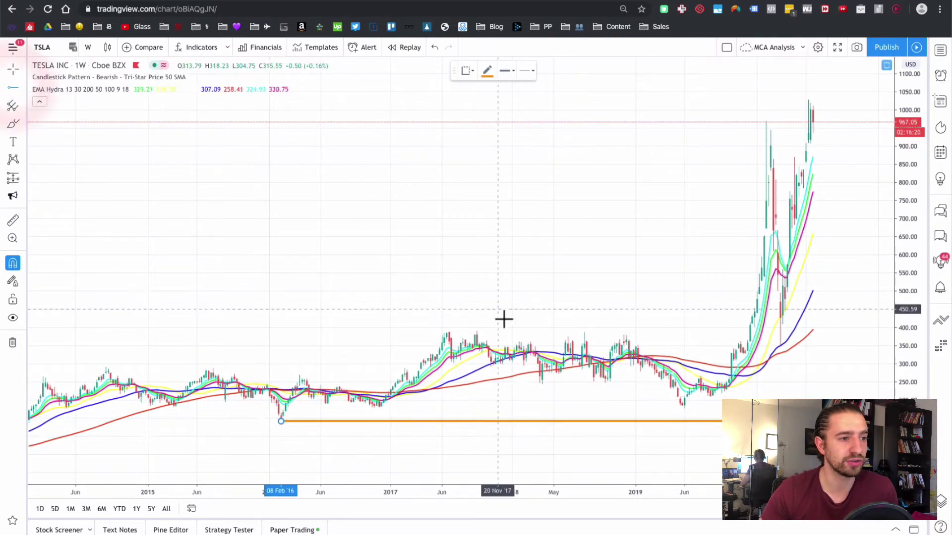
{"action": "left_click", "coordinate": [451, 332]}
{"action": "scroll", "coordinate": [686, 404], "scroll_direction": "up", "scroll_amount": 3}
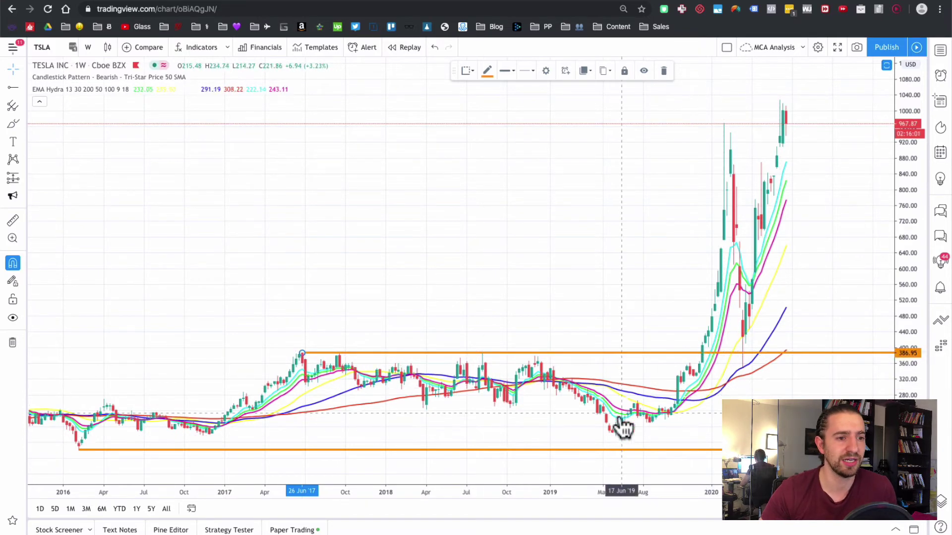
- Delete both horizontal rays from the chart
{"action": "left_click", "coordinate": [816, 354]}
{"action": "key", "text": "Delete"}
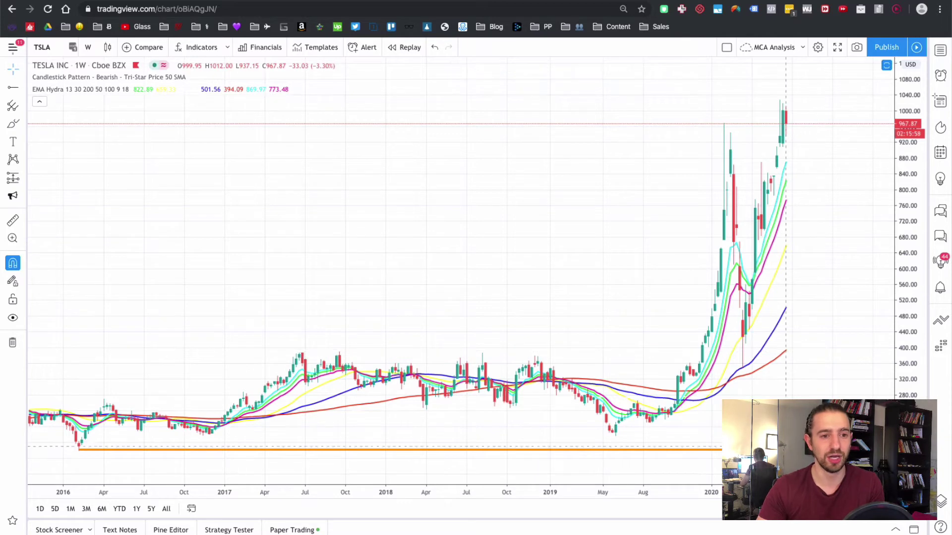
{"action": "scroll", "coordinate": [671, 299], "scroll_direction": "down", "scroll_amount": 5}
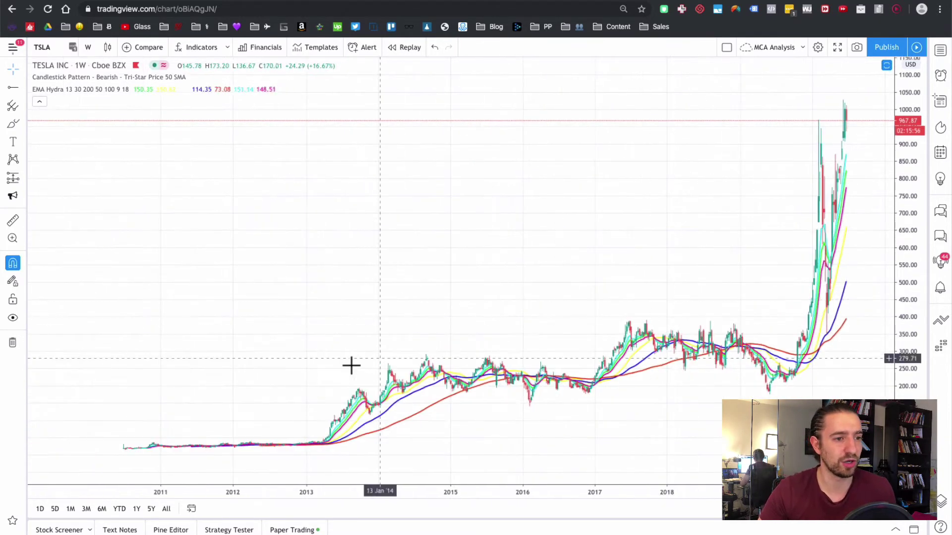
- Draw a Fib Retracement from the 3 June 2019 low at 176.99 up to the 3 February 2020 high at 968.99
{"action": "left_click", "coordinate": [21, 106]}
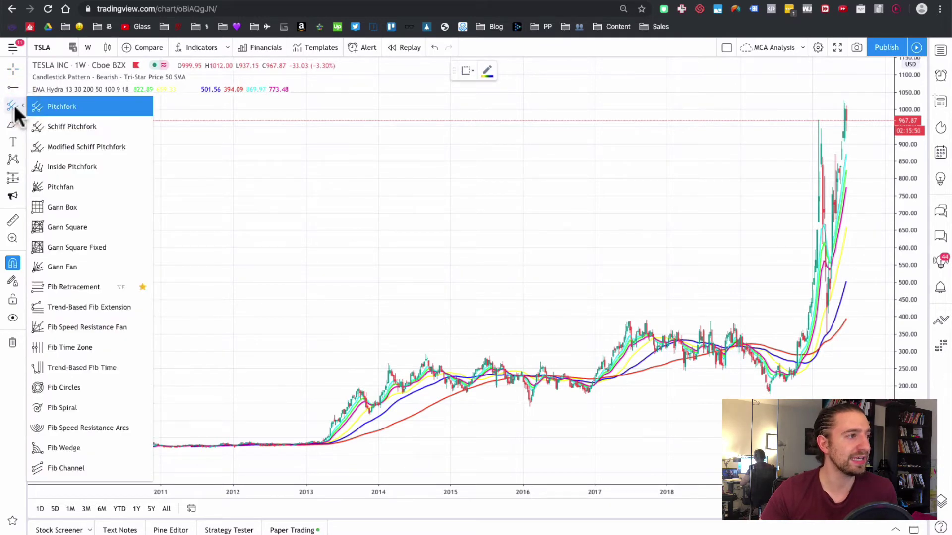
{"action": "left_click", "coordinate": [70, 288]}
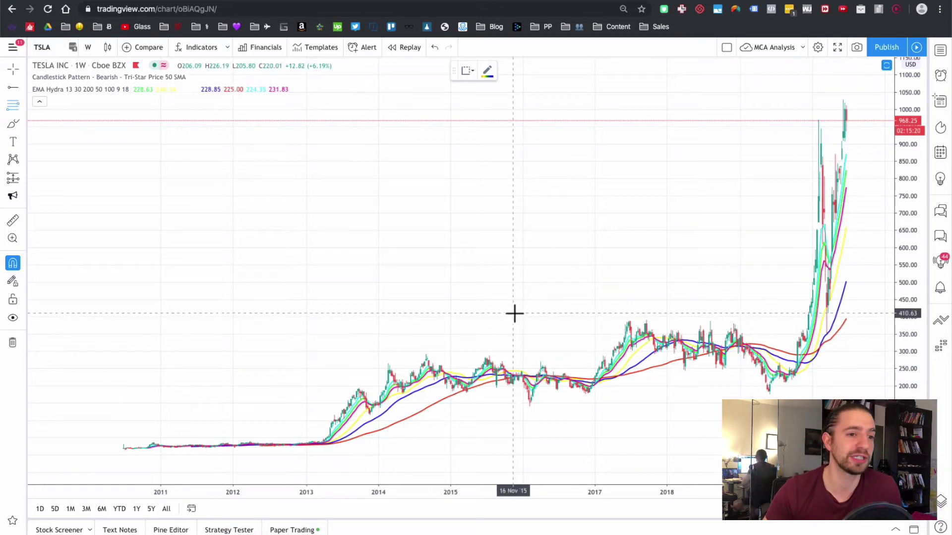
{"action": "scroll", "coordinate": [571, 335], "scroll_direction": "right", "scroll_amount": 3}
{"action": "scroll", "coordinate": [572, 336], "scroll_direction": "up", "scroll_amount": 5}
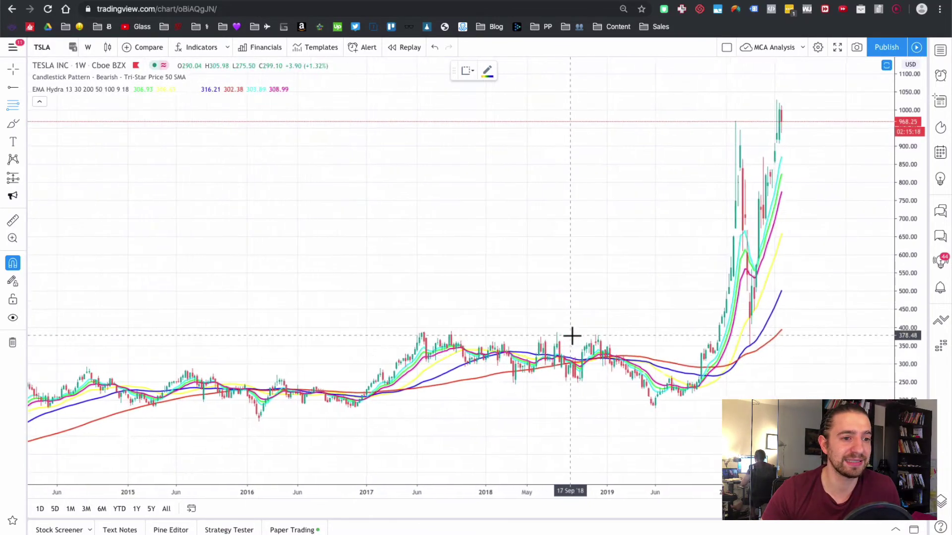
{"action": "left_click", "coordinate": [583, 436]}
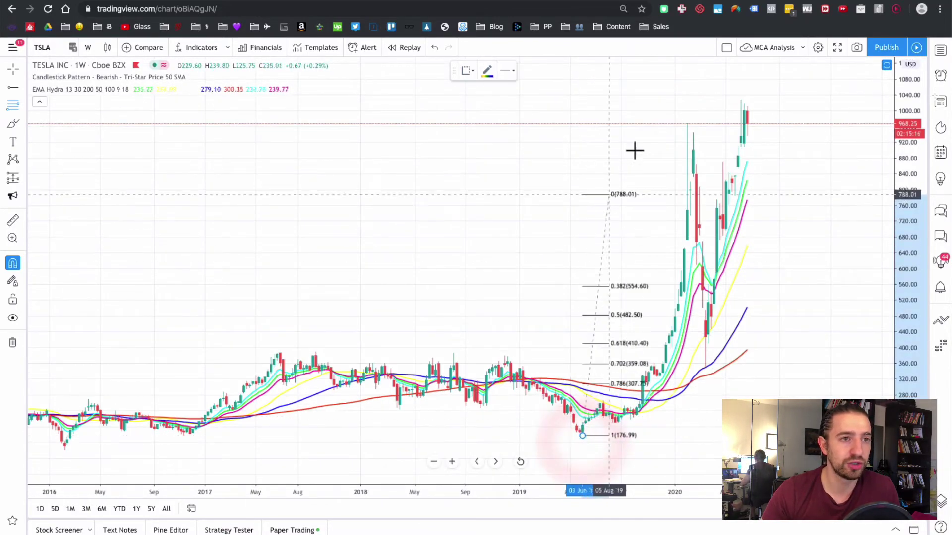
{"action": "left_click", "coordinate": [687, 123]}
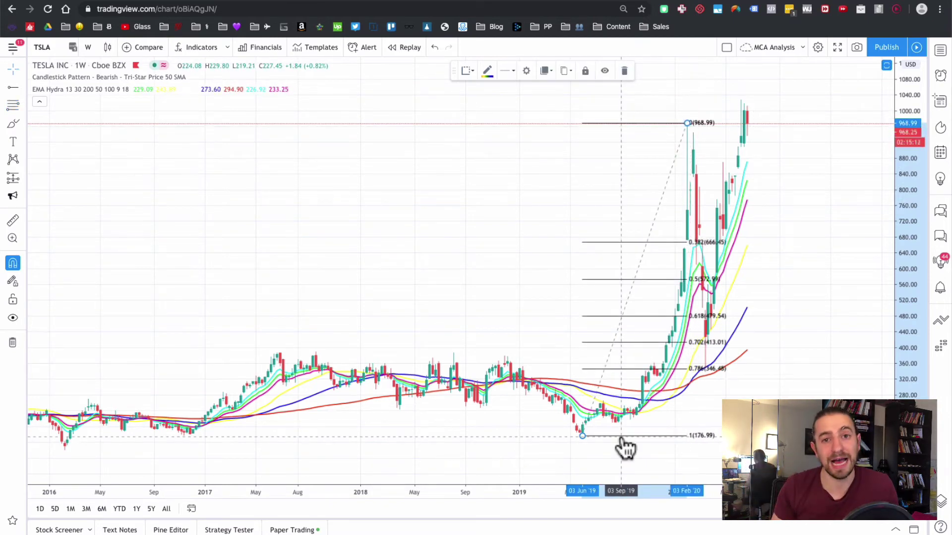
- Draw a second Fib Retracement from the 3 February 2020 high at 968.99 down to the following low at 350.51
{"action": "scroll", "coordinate": [626, 449], "scroll_direction": "up", "scroll_amount": 5}
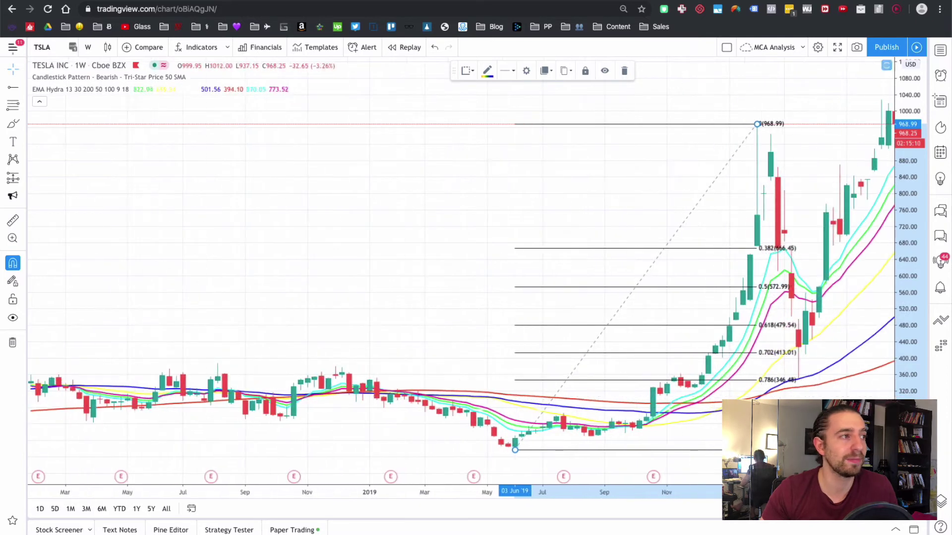
{"action": "left_click", "coordinate": [18, 105]}
{"action": "left_click", "coordinate": [757, 123]}
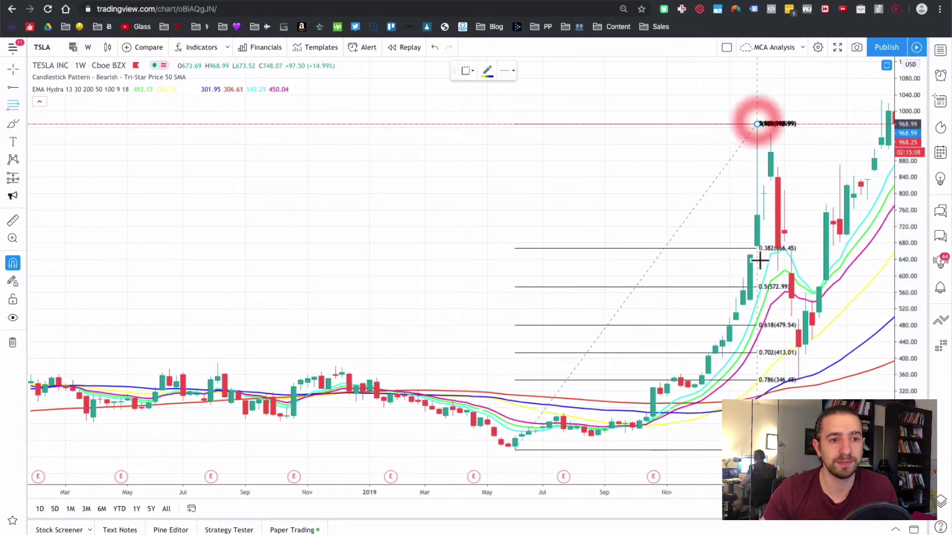
{"action": "left_click", "coordinate": [798, 379]}
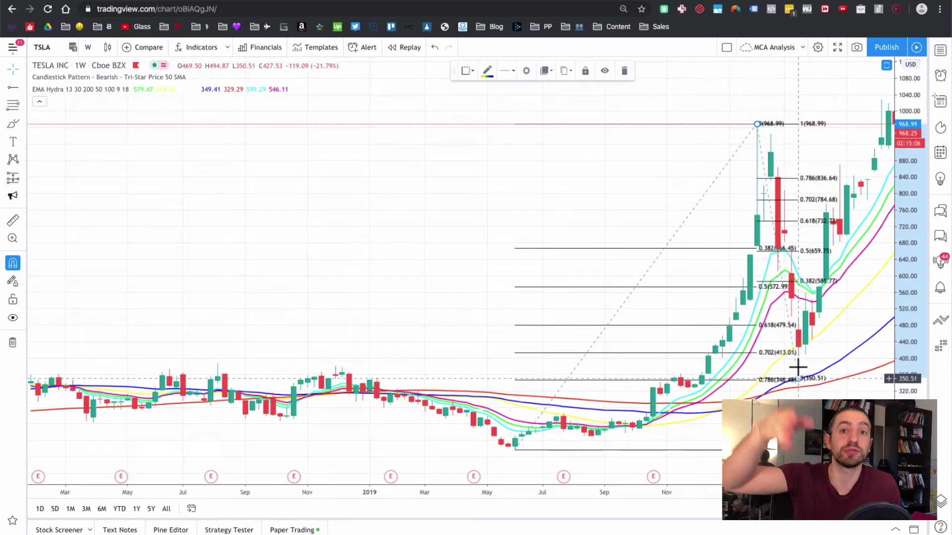
- Brush a freehand path from the 968.99 high down around the 0.618 to 0.786 retracement levels and delete it
{"action": "scroll", "coordinate": [796, 367], "scroll_direction": "up", "scroll_amount": 5}
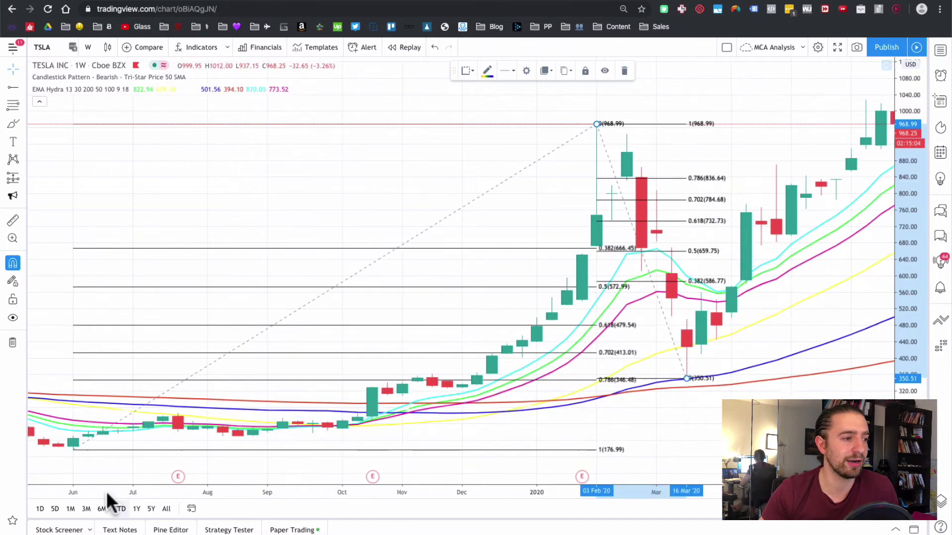
{"action": "left_click", "coordinate": [14, 124]}
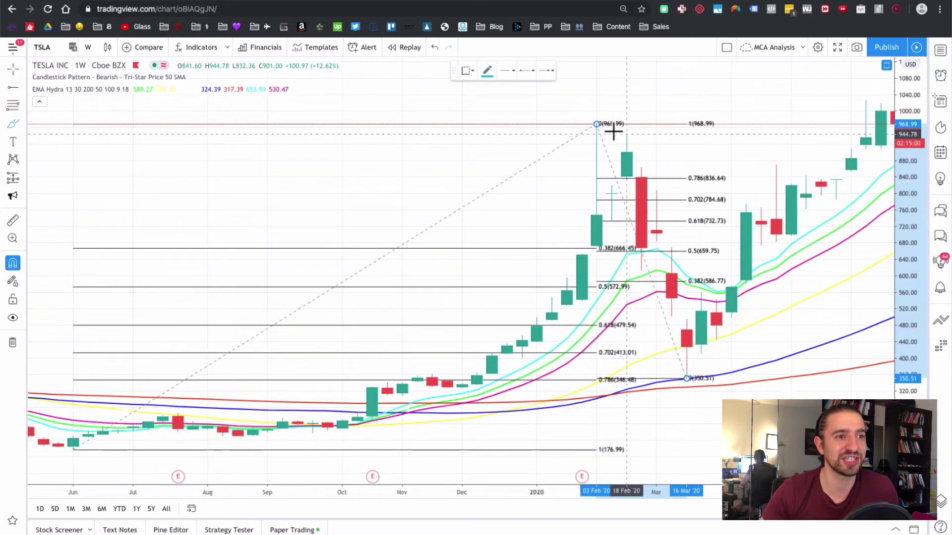
{"action": "mouse_move", "coordinate": [597, 130]}
{"action": "left_mouse_down"}
{"action": "mouse_move", "coordinate": [622, 176]}
{"action": "mouse_move", "coordinate": [646, 329]}
{"action": "mouse_move", "coordinate": [686, 402]}
{"action": "mouse_move", "coordinate": [700, 404]}
{"action": "mouse_move", "coordinate": [675, 314]}
{"action": "mouse_move", "coordinate": [654, 361]}
{"action": "mouse_move", "coordinate": [629, 340]}
{"action": "mouse_move", "coordinate": [644, 409]}
{"action": "left_mouse_up"}
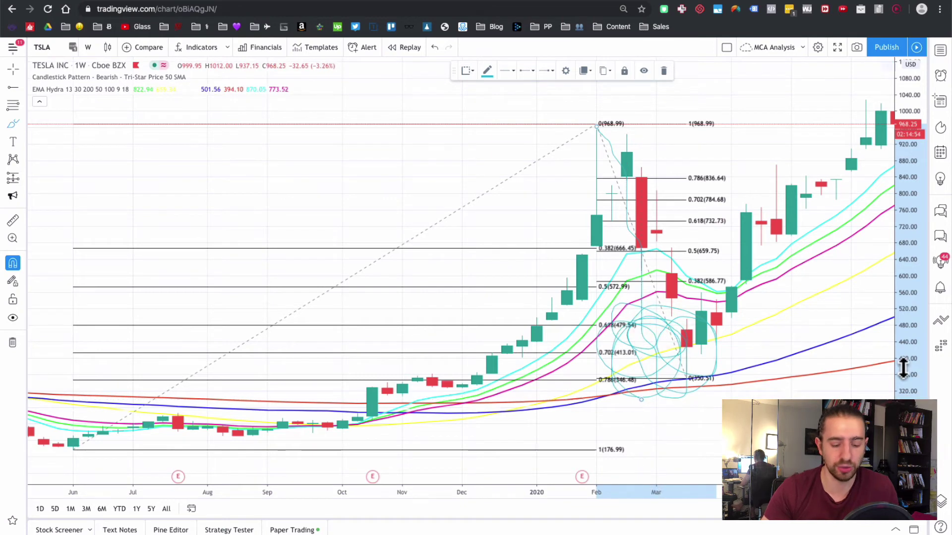
{"action": "key", "text": "Delete"}
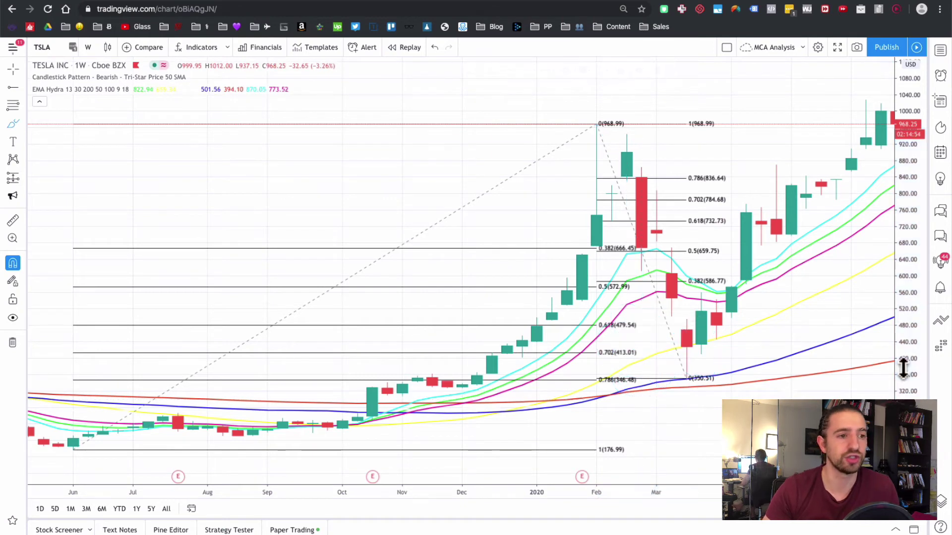
- Draw a rectangle from the 0.618 to the 0.786 level of the upswing retracement, extending past the latest candle
{"action": "left_click", "coordinate": [22, 122]}
{"action": "left_click", "coordinate": [66, 144]}
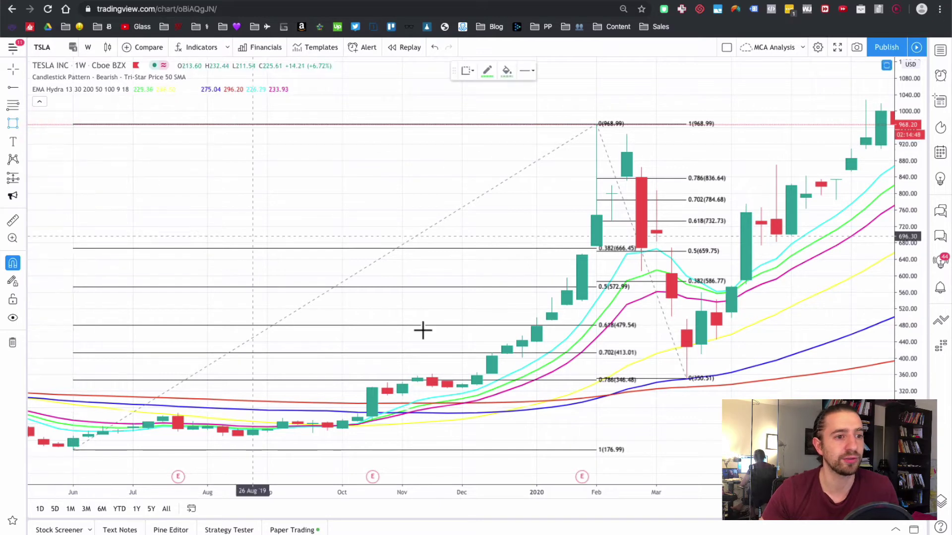
{"action": "scroll", "coordinate": [548, 400], "scroll_direction": "right", "scroll_amount": 5}
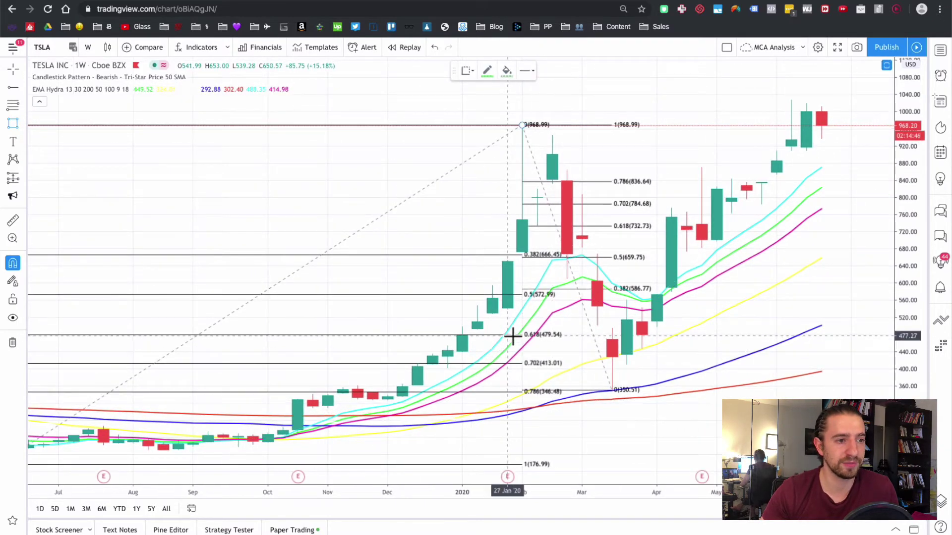
{"action": "left_click", "coordinate": [527, 335]}
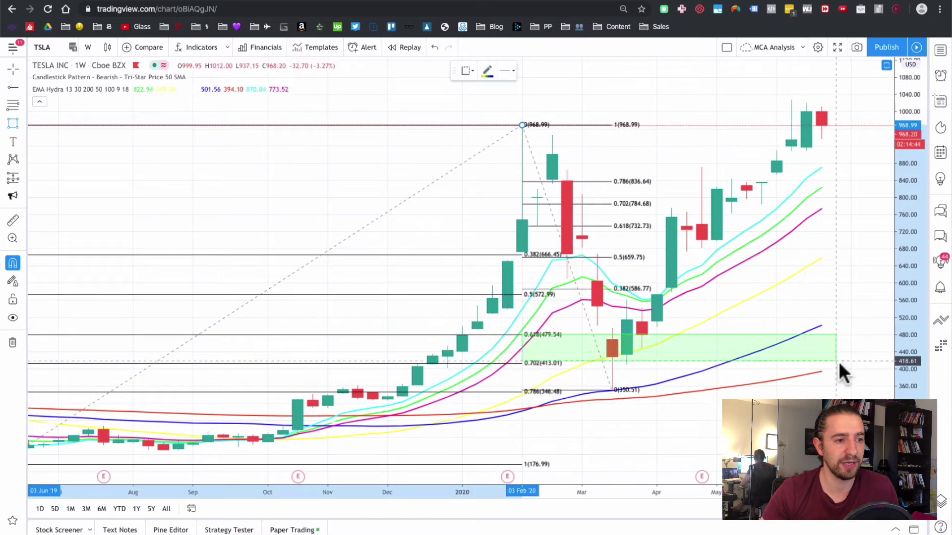
{"action": "left_click", "coordinate": [866, 393]}
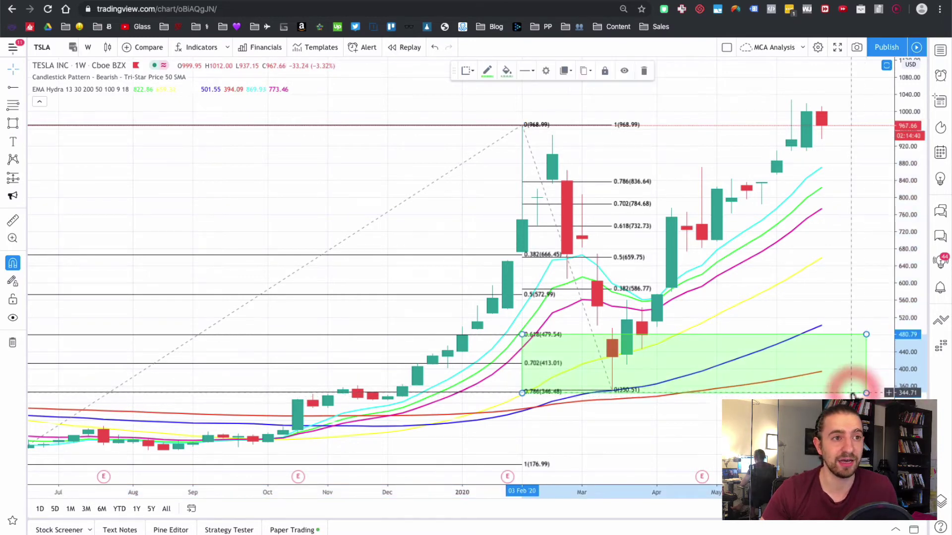
{"action": "double_click", "coordinate": [853, 394]}
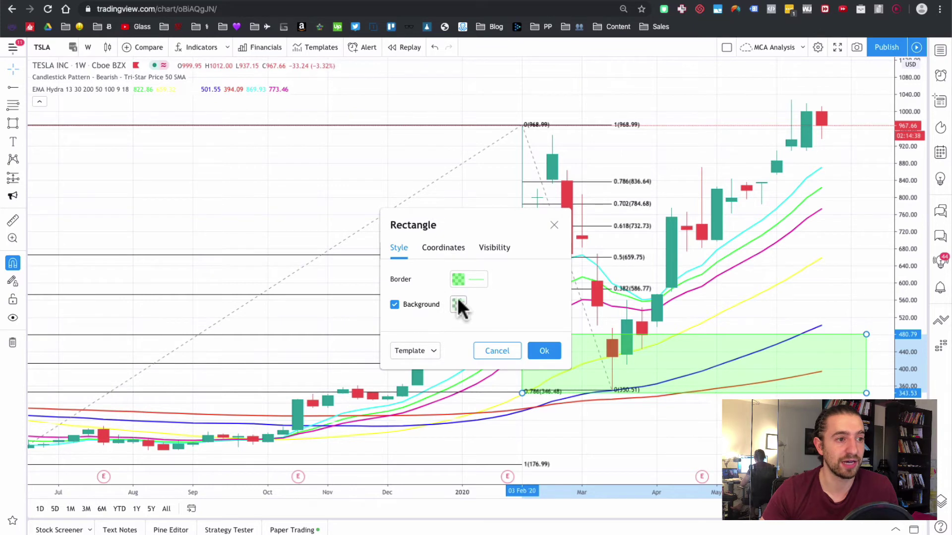
{"action": "left_click", "coordinate": [554, 225]}
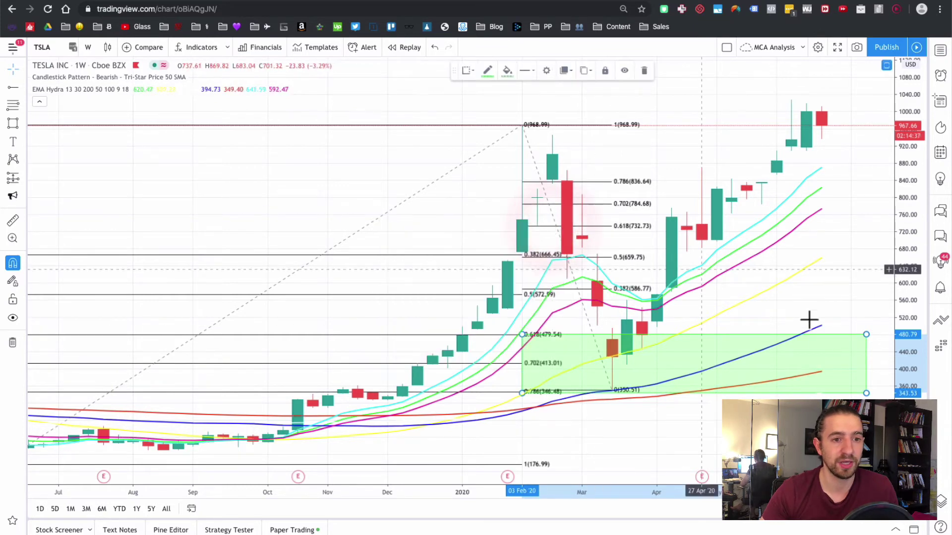
{"action": "double_click", "coordinate": [822, 345]}
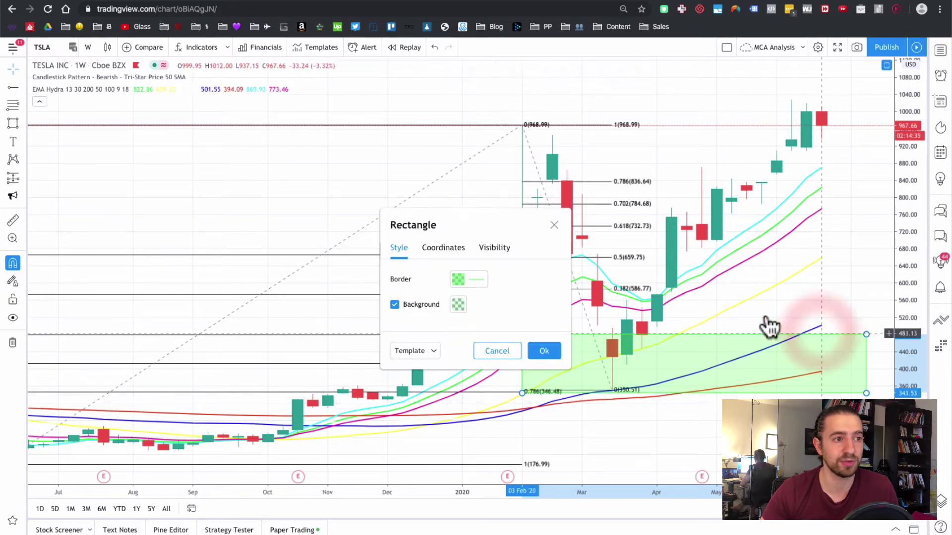
{"action": "left_click", "coordinate": [554, 224]}
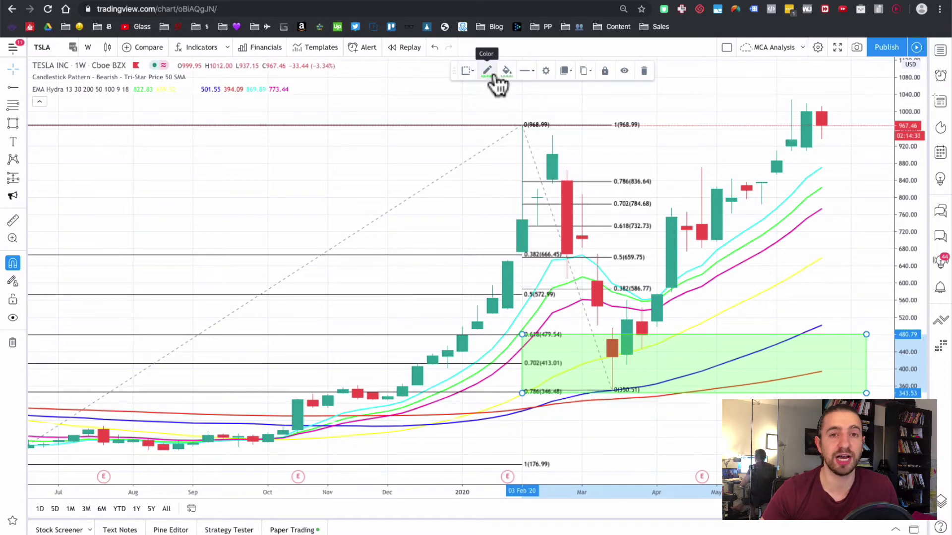
- Try the red drawing template on the retracement zone rectangle and reapply the green template
{"action": "left_click", "coordinate": [467, 71]}
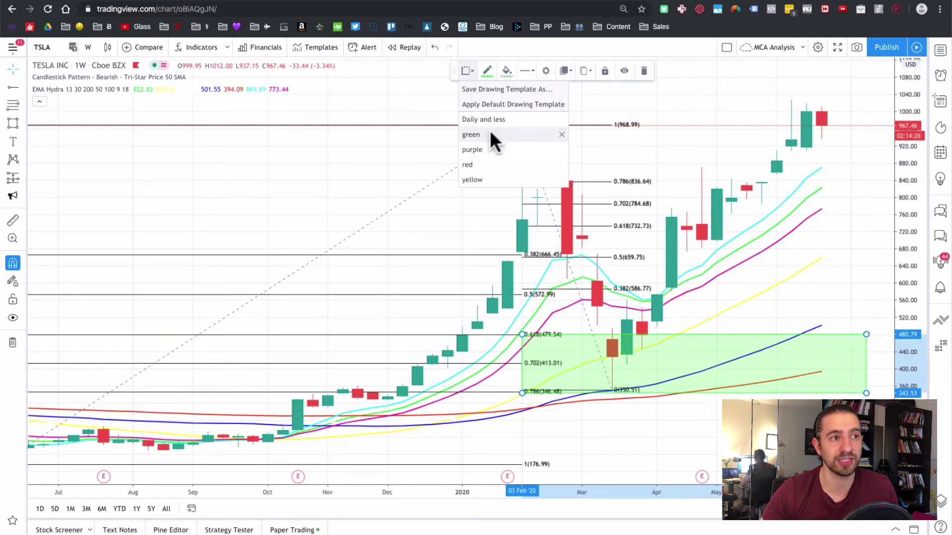
{"action": "left_click", "coordinate": [491, 164]}
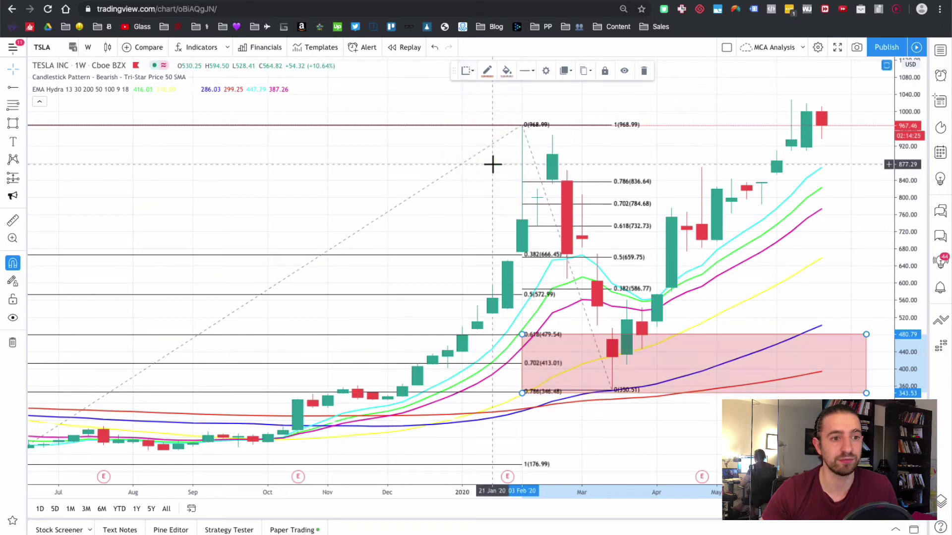
{"action": "left_click", "coordinate": [468, 70]}
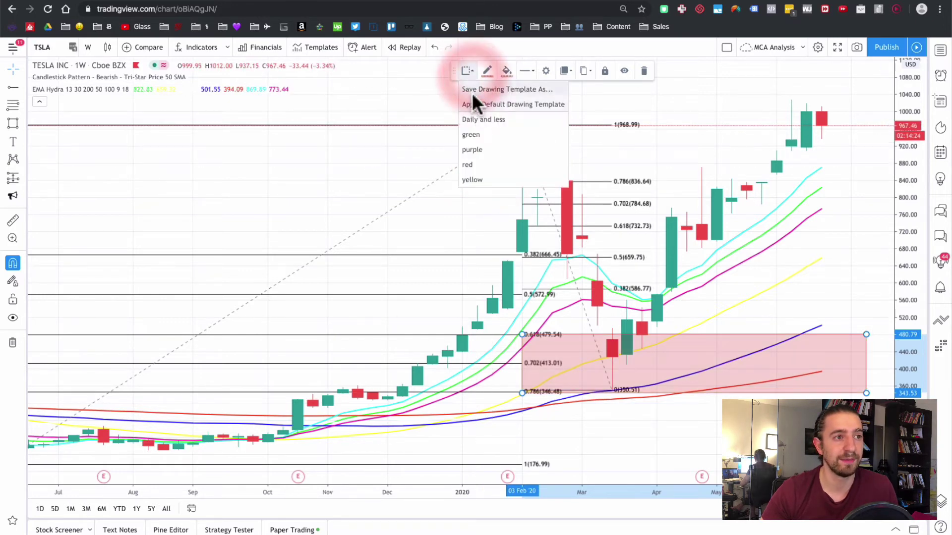
{"action": "left_click", "coordinate": [485, 135]}
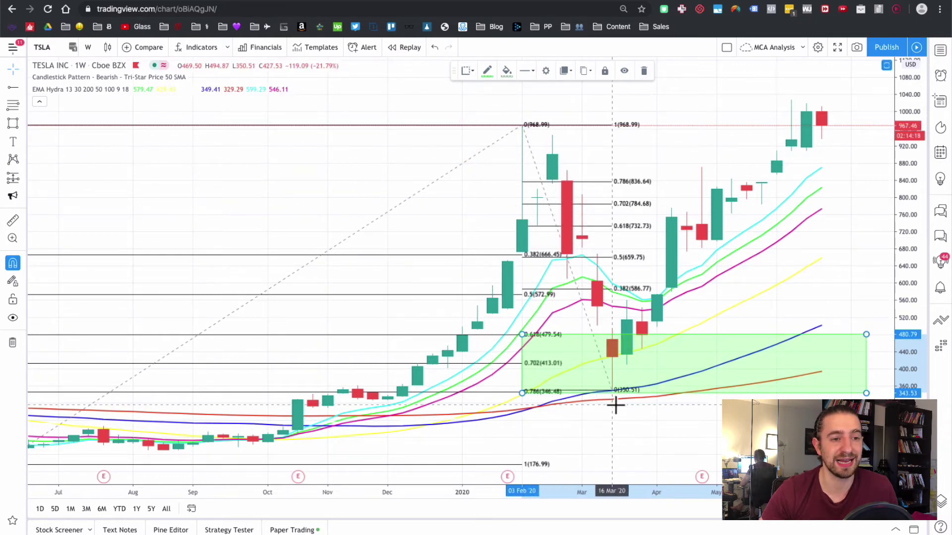
- Draw a rectangle between the 0.786 and 0.618 levels of the downswing retracement and apply the red template
{"action": "scroll", "coordinate": [671, 368], "scroll_direction": "down", "scroll_amount": 1}
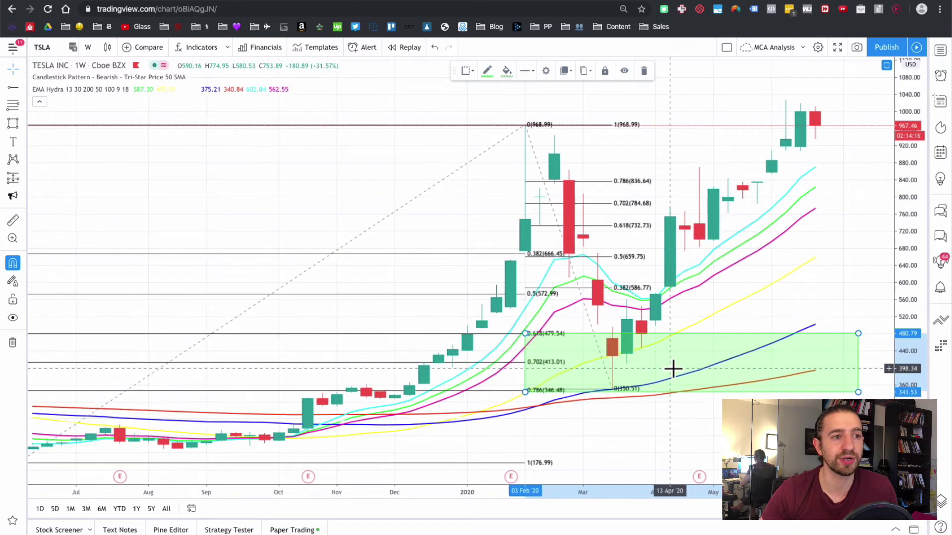
{"action": "left_click", "coordinate": [612, 181]}
{"action": "left_click", "coordinate": [872, 225]}
{"action": "left_click", "coordinate": [473, 71]}
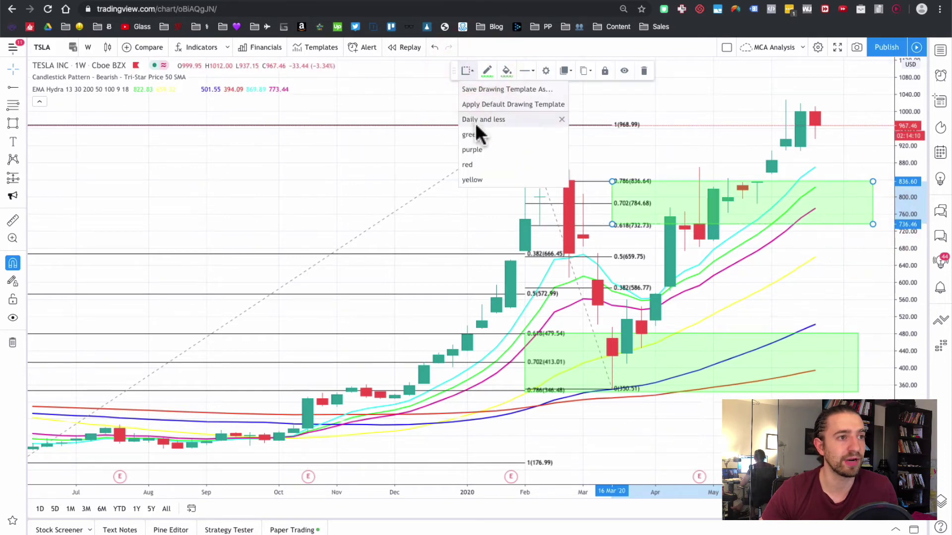
{"action": "left_click", "coordinate": [479, 164]}
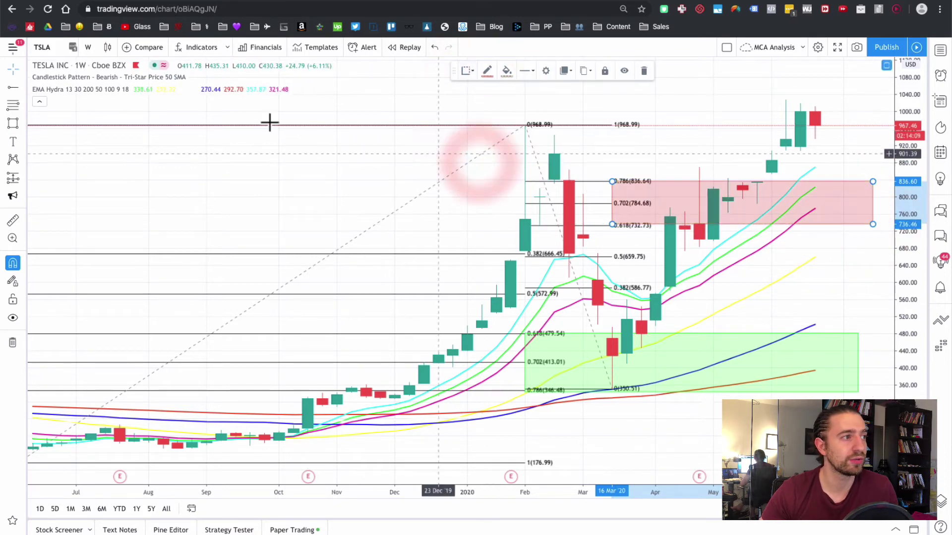
- Review the available brush and shape drawing tools and the Fibonacci and Gann tools
{"action": "left_click", "coordinate": [22, 123]}
{"action": "left_click", "coordinate": [60, 124]}
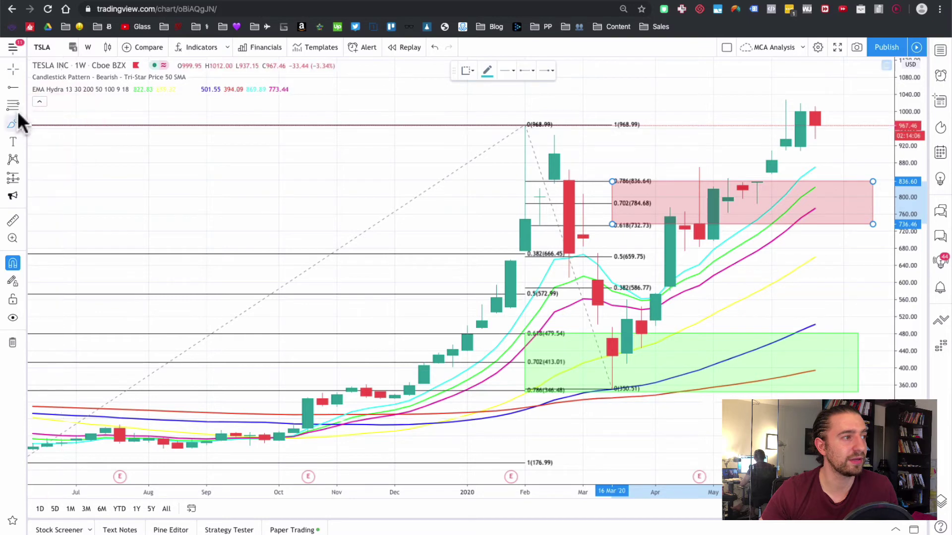
{"action": "left_click", "coordinate": [21, 122]}
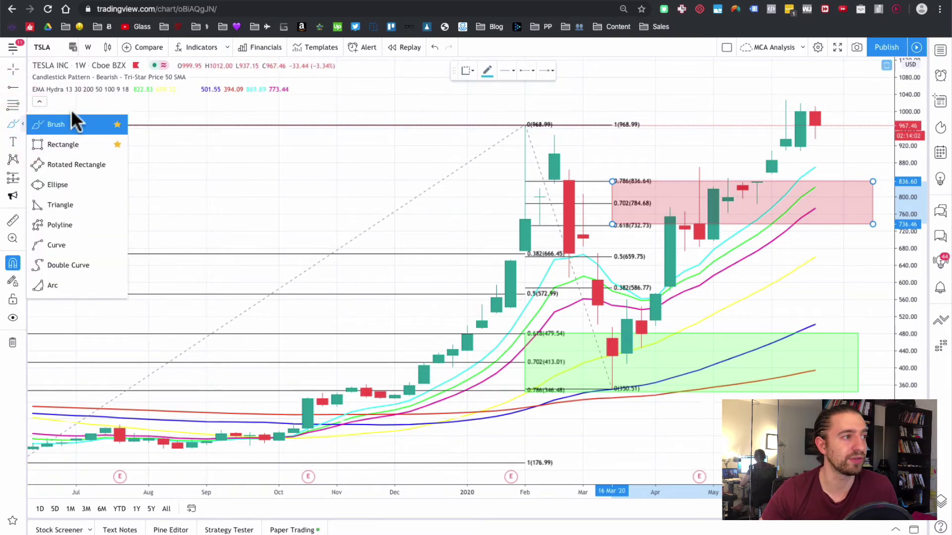
{"action": "left_click", "coordinate": [12, 126]}
{"action": "left_click", "coordinate": [21, 105]}
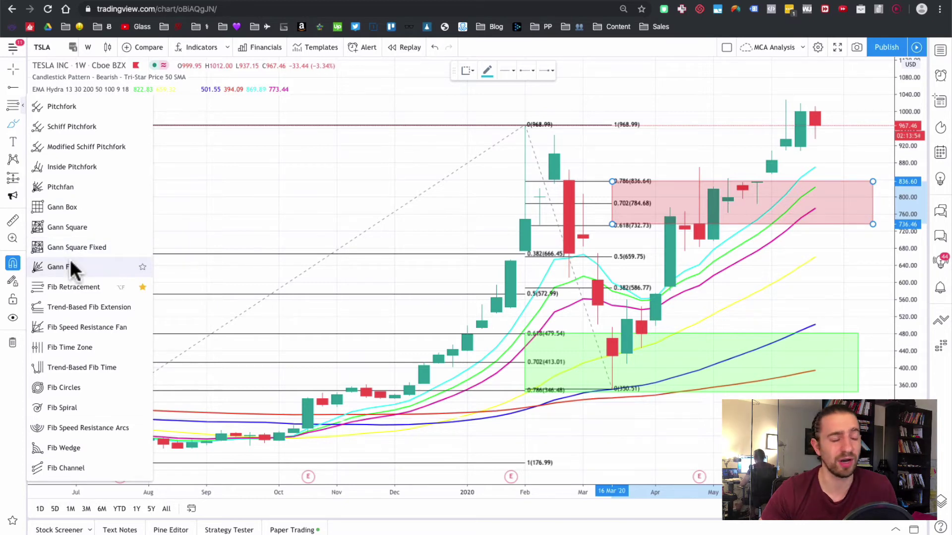
{"action": "left_click", "coordinate": [15, 127]}
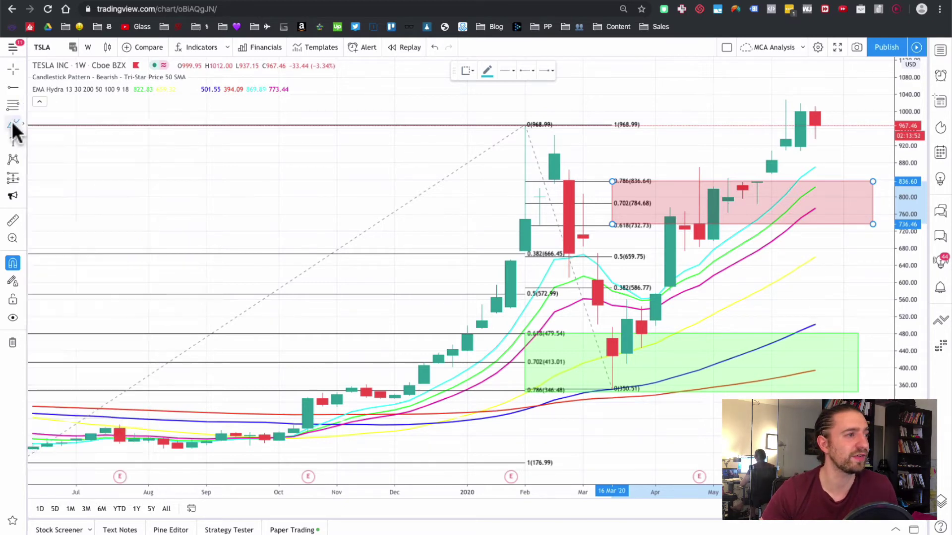
{"action": "left_click", "coordinate": [54, 126]}
- Draw a Fib Retracement from the March 2020 low at 350.51 up to the June 2020 high at 1027.48
{"action": "scroll", "coordinate": [304, 240], "scroll_direction": "down", "scroll_amount": 5}
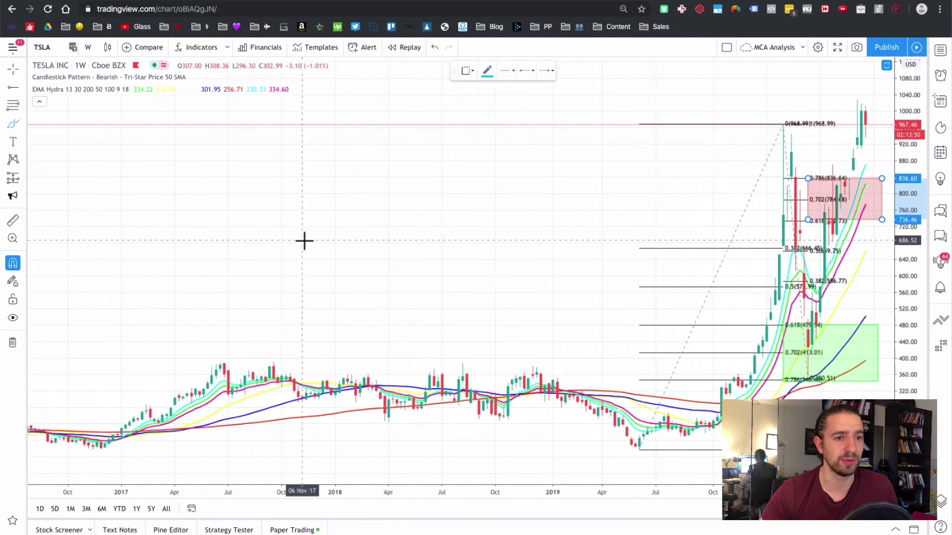
{"action": "scroll", "coordinate": [304, 239], "scroll_direction": "down", "scroll_amount": 6}
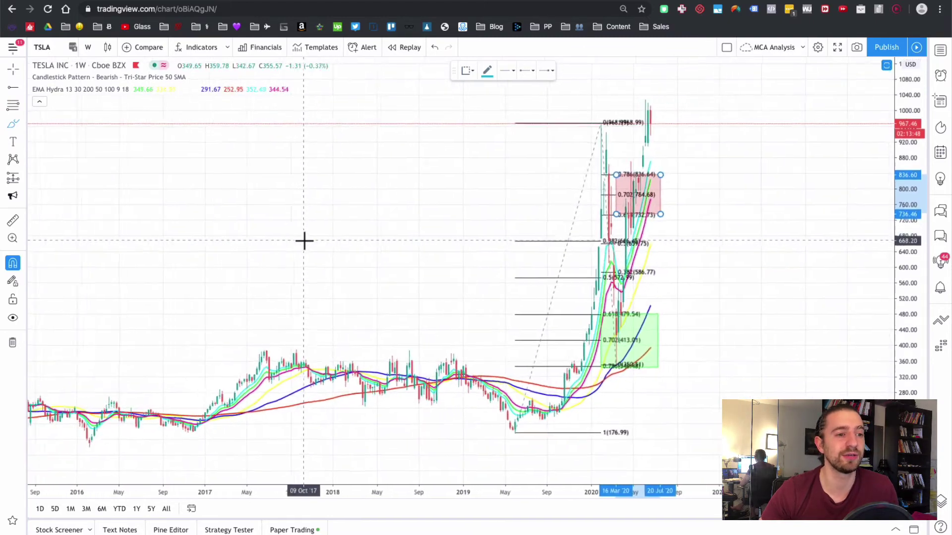
{"action": "scroll", "coordinate": [304, 240], "scroll_direction": "up", "scroll_amount": 8}
{"action": "scroll", "coordinate": [304, 240], "scroll_direction": "right", "scroll_amount": 5}
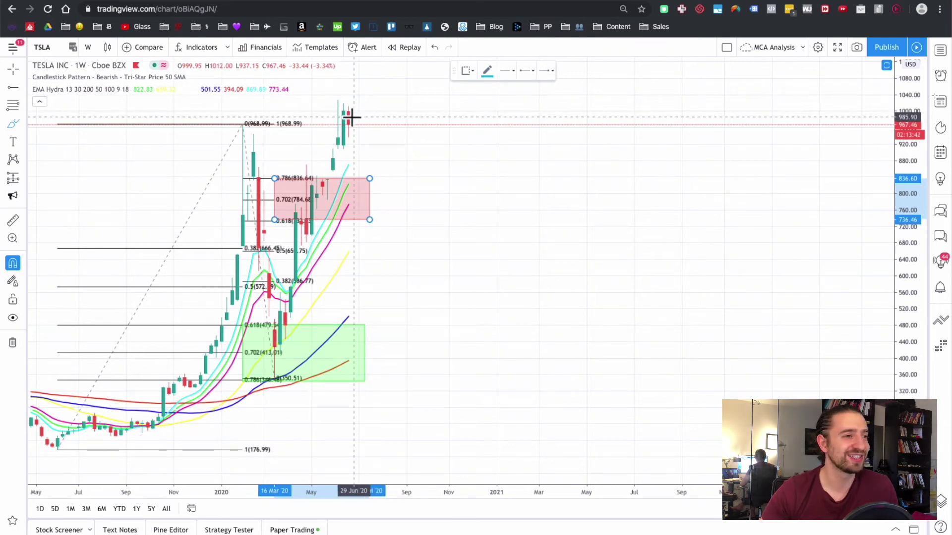
{"action": "left_click", "coordinate": [13, 106]}
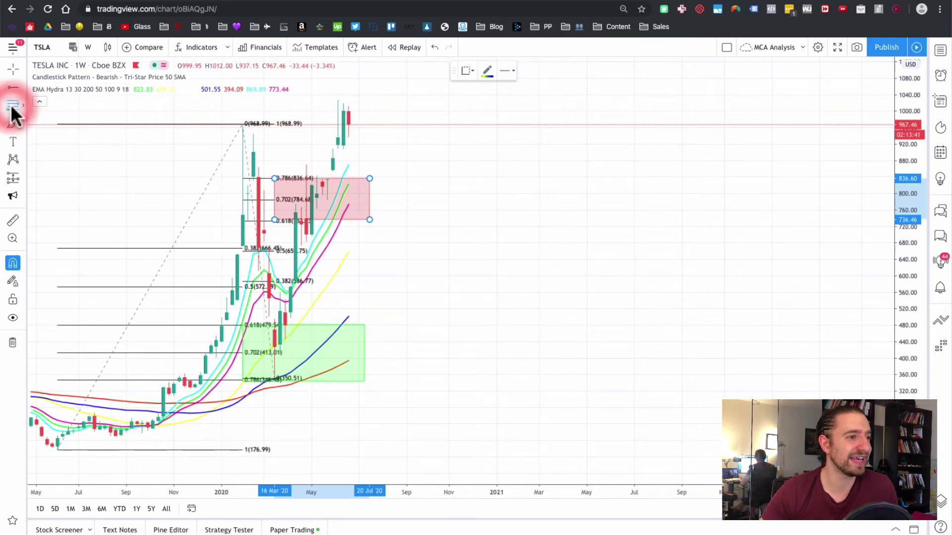
{"action": "left_click", "coordinate": [274, 381]}
{"action": "left_click", "coordinate": [337, 95]}
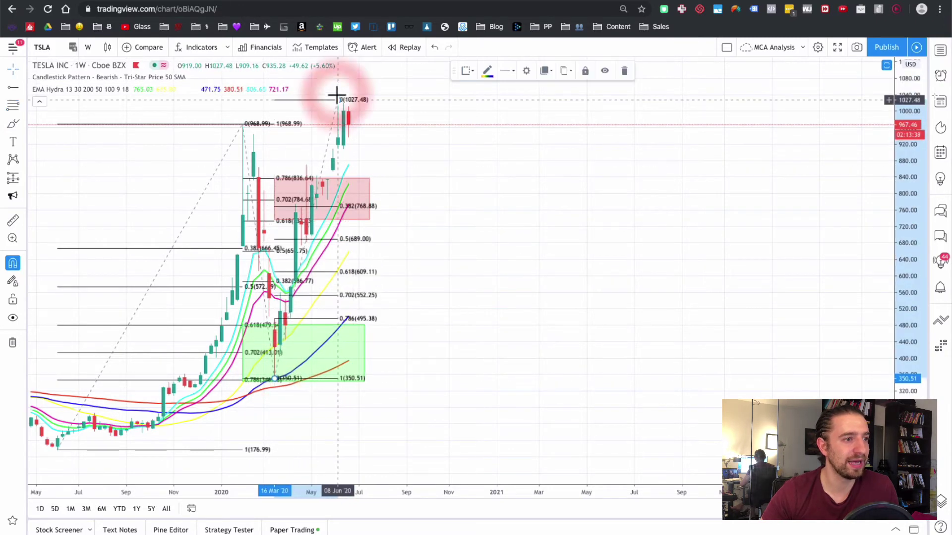
- Move the green rectangle to the newest retracement and resize it to span 0.618 to 0.786, extending to about March 2021
{"action": "left_click", "coordinate": [305, 333]}
{"action": "left_click_drag", "start_coordinate": [305, 333], "coordinate": [390, 281]}
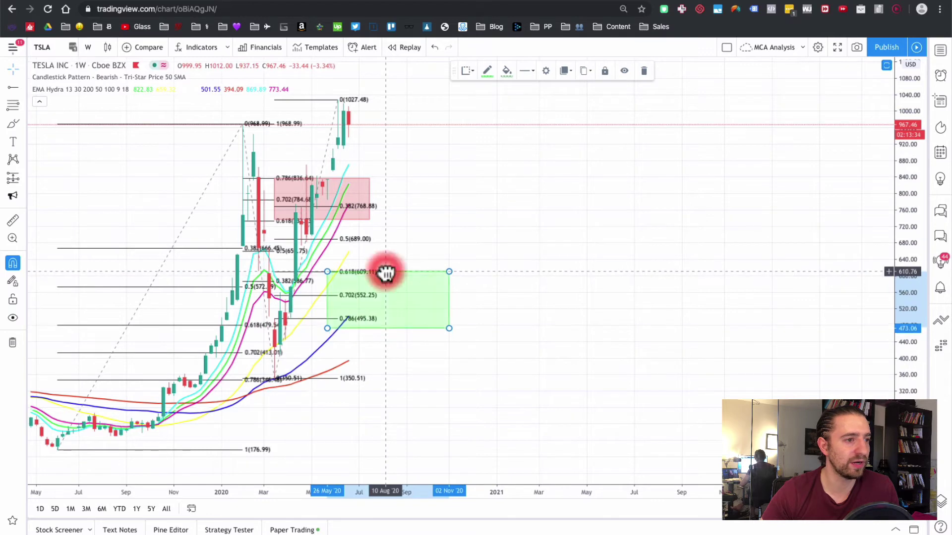
{"action": "left_click_drag", "start_coordinate": [451, 330], "coordinate": [544, 317]}
- Brush a falling, wavy price path from the latest candle into the green zone, and make the line thicker and purple
{"action": "left_click", "coordinate": [12, 124]}
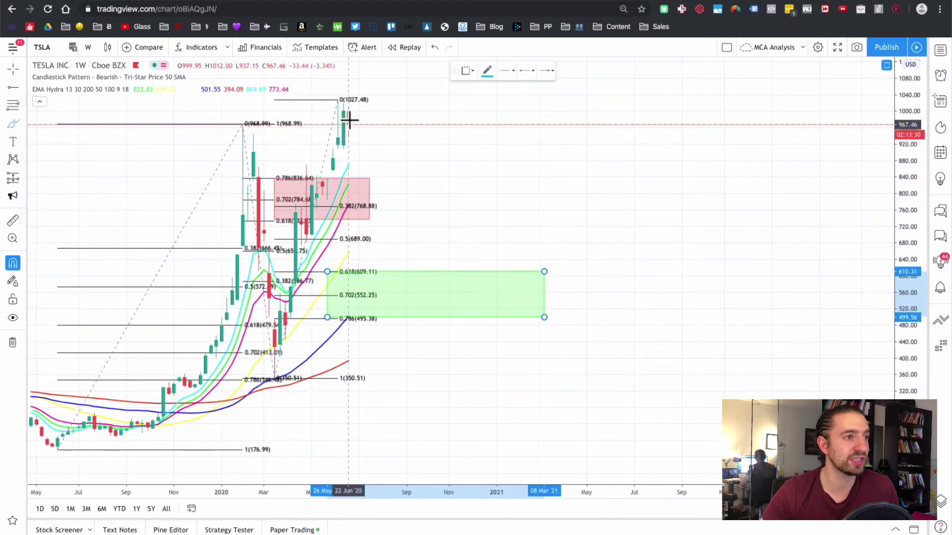
{"action": "mouse_move", "coordinate": [351, 112]}
{"action": "left_mouse_down"}
{"action": "mouse_move", "coordinate": [390, 196]}
{"action": "mouse_move", "coordinate": [510, 238]}
{"action": "mouse_move", "coordinate": [552, 291]}
{"action": "mouse_move", "coordinate": [575, 272]}
{"action": "left_mouse_up"}
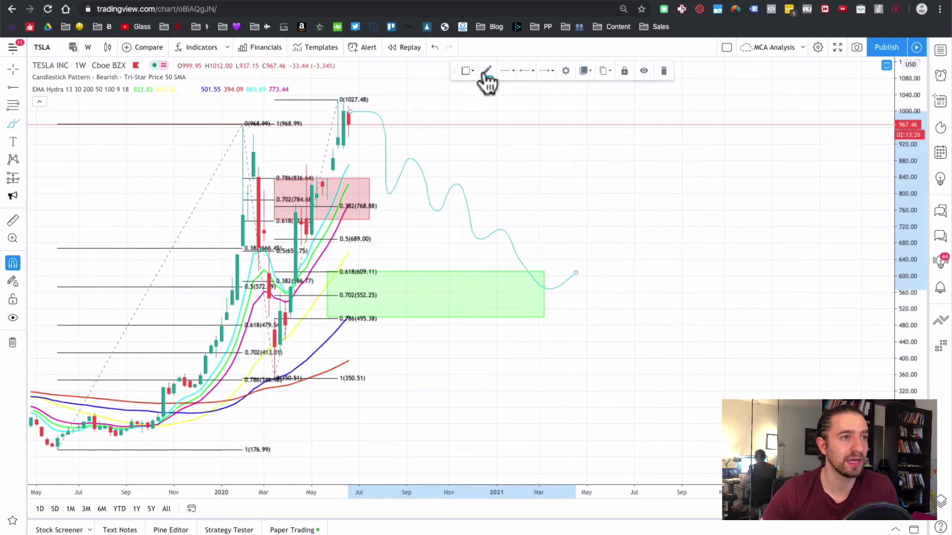
{"action": "left_click", "coordinate": [510, 83]}
{"action": "left_click", "coordinate": [567, 94]}
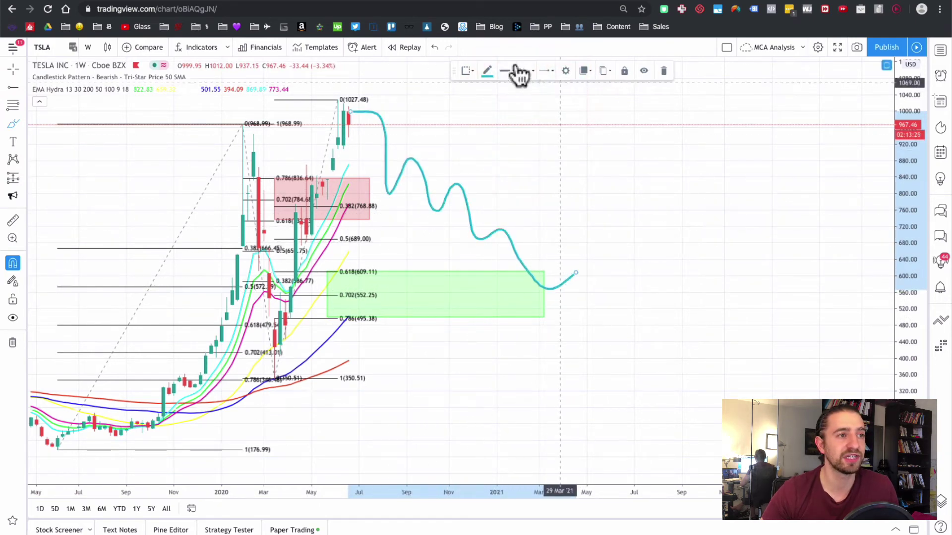
{"action": "left_click", "coordinate": [488, 74]}
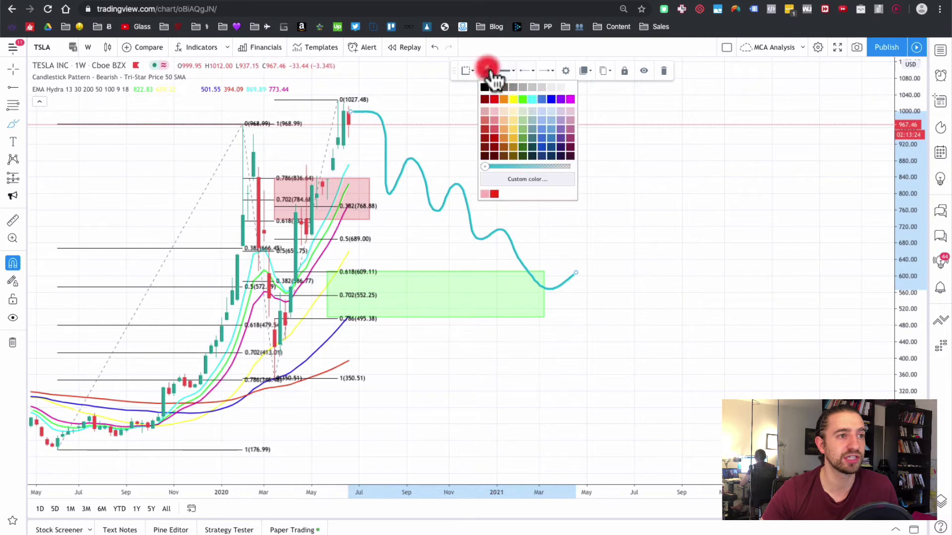
{"action": "left_click", "coordinate": [561, 100]}
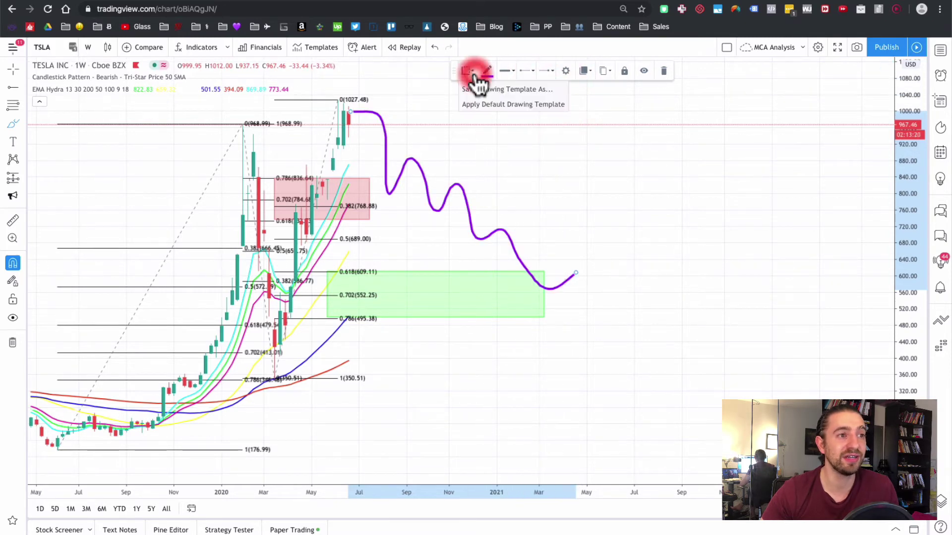
{"action": "left_click", "coordinate": [476, 81]}
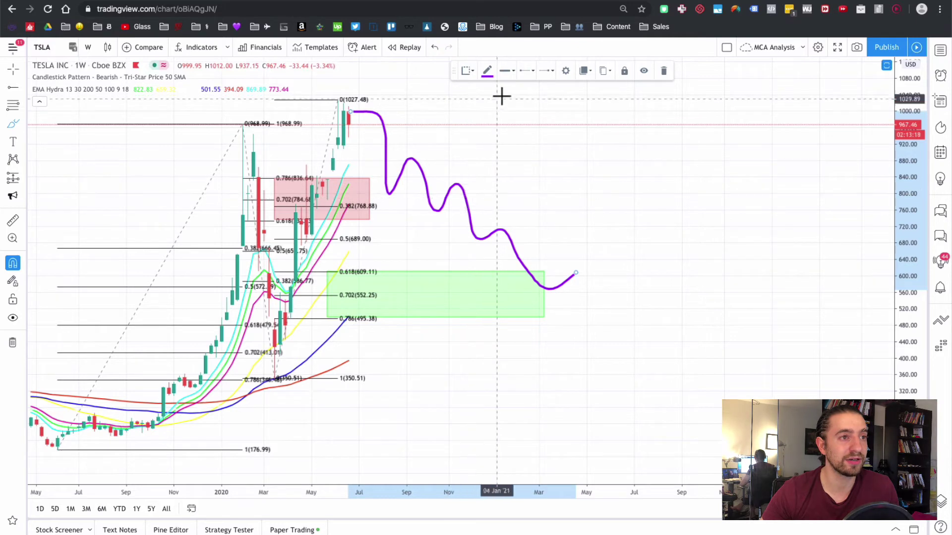
- Add an arrowhead to the start of the purple price path and brush two more curved strokes in the empty area beside it
{"action": "left_click", "coordinate": [515, 72]}
{"action": "left_click", "coordinate": [532, 75]}
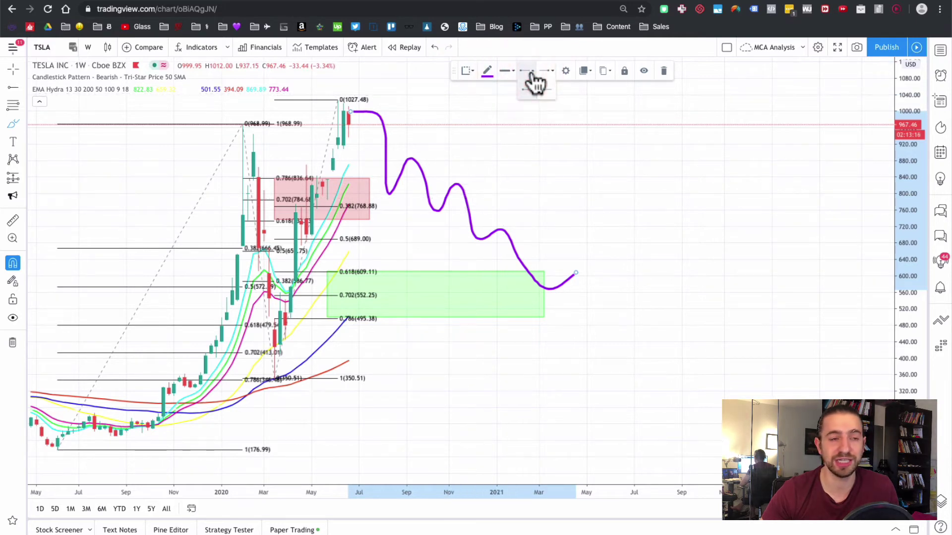
{"action": "mouse_move", "coordinate": [545, 147]}
{"action": "left_mouse_down"}
{"action": "mouse_move", "coordinate": [603, 260]}
{"action": "mouse_move", "coordinate": [708, 201]}
{"action": "left_mouse_up"}
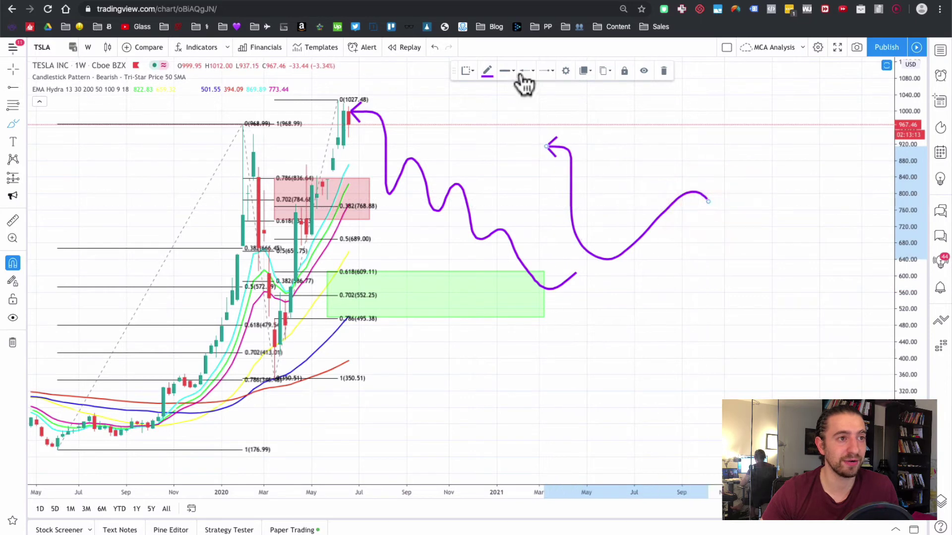
{"action": "left_click", "coordinate": [565, 71]}
{"action": "left_click", "coordinate": [645, 253]}
{"action": "mouse_move", "coordinate": [601, 210]}
{"action": "left_mouse_down"}
{"action": "mouse_move", "coordinate": [659, 227]}
{"action": "mouse_move", "coordinate": [693, 321]}
{"action": "left_mouse_up"}
- Add an arrowhead to the end of the newest brush stroke and brush two looping double-arrow strokes across the empty chart area
{"action": "left_click", "coordinate": [551, 73]}
{"action": "left_click", "coordinate": [569, 94]}
{"action": "mouse_move", "coordinate": [528, 208]}
{"action": "left_mouse_down"}
{"action": "mouse_move", "coordinate": [671, 170]}
{"action": "mouse_move", "coordinate": [760, 253]}
{"action": "mouse_move", "coordinate": [703, 238]}
{"action": "left_mouse_up"}
{"action": "mouse_move", "coordinate": [729, 288]}
{"action": "left_mouse_down"}
{"action": "mouse_move", "coordinate": [659, 248]}
{"action": "mouse_move", "coordinate": [495, 201]}
{"action": "mouse_move", "coordinate": [682, 166]}
{"action": "left_mouse_up"}
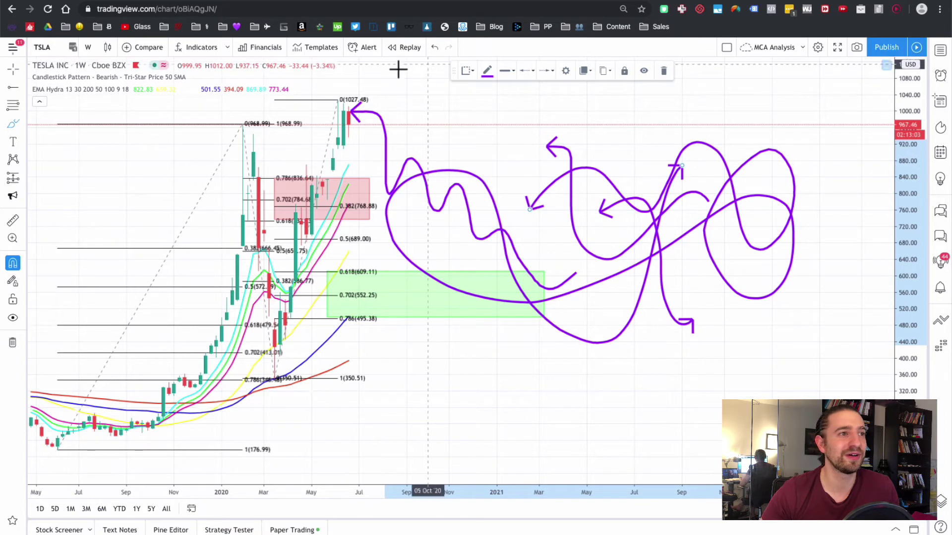
- Undo all the purple brush strokes, including the sketched pullback path
{"action": "left_click", "coordinate": [436, 47]}
{"action": "left_click", "coordinate": [436, 47]}
{"action": "left_click", "coordinate": [436, 48]}
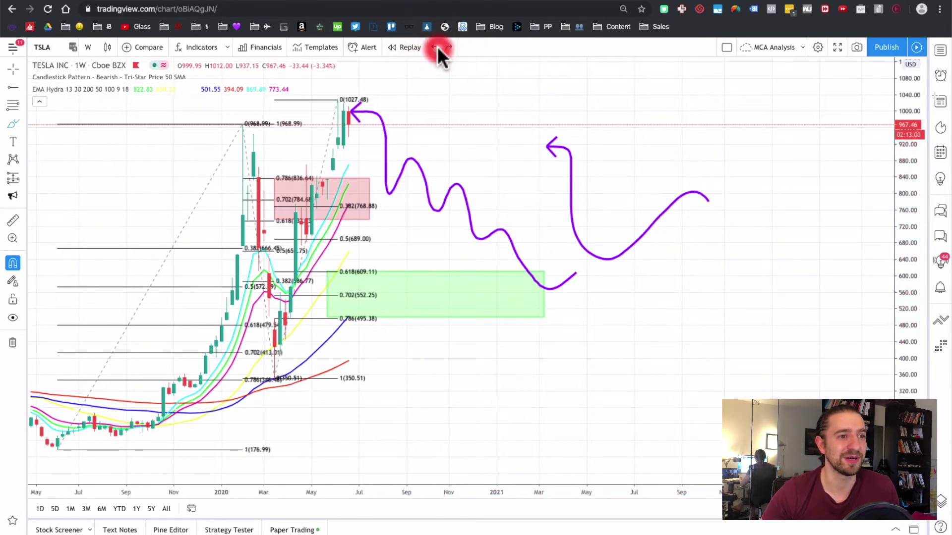
{"action": "left_click", "coordinate": [435, 47]}
{"action": "left_click", "coordinate": [435, 47]}
{"action": "left_click", "coordinate": [435, 47]}
{"action": "left_click", "coordinate": [437, 47]}
{"action": "left_click", "coordinate": [437, 47]}
- Place a text label reading "this is an annotation" inside the green zone
{"action": "scroll", "coordinate": [347, 185], "scroll_direction": "left", "scroll_amount": 3}
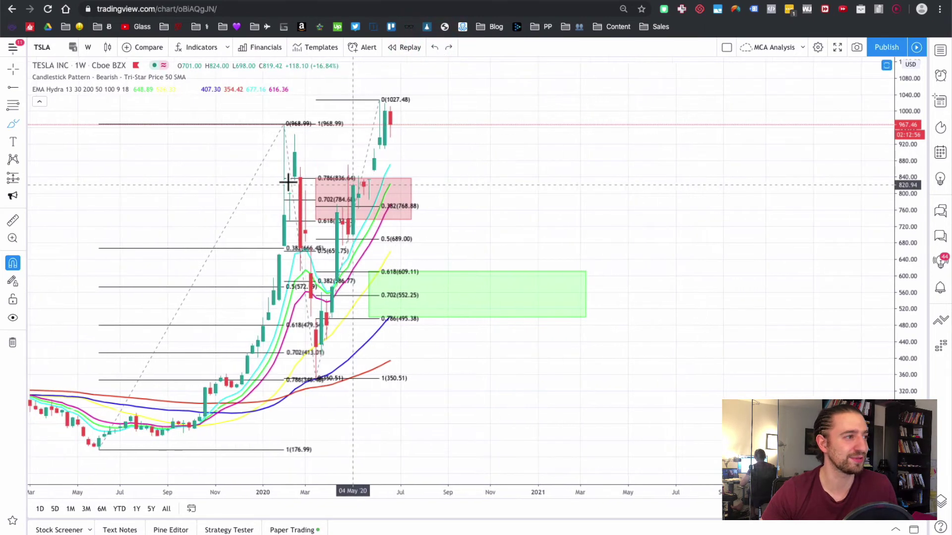
{"action": "left_click", "coordinate": [20, 141]}
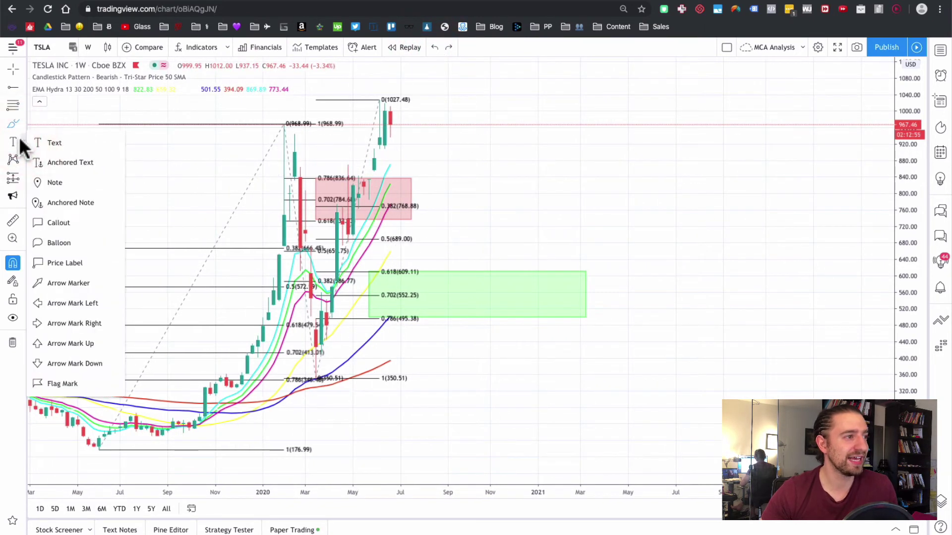
{"action": "left_click", "coordinate": [74, 142]}
{"action": "left_click", "coordinate": [475, 300]}
{"action": "left_click", "coordinate": [482, 278]}
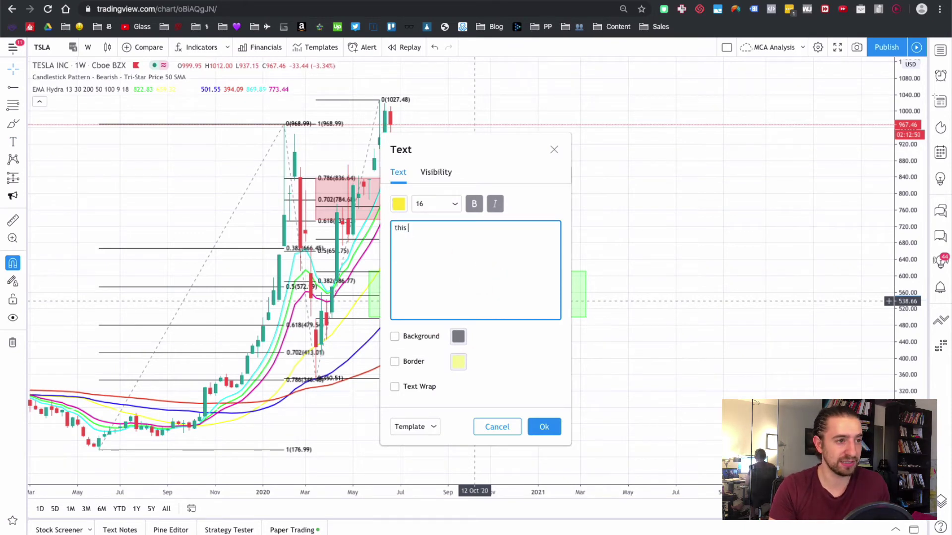
{"action": "type", "text": "this is an annotation"}
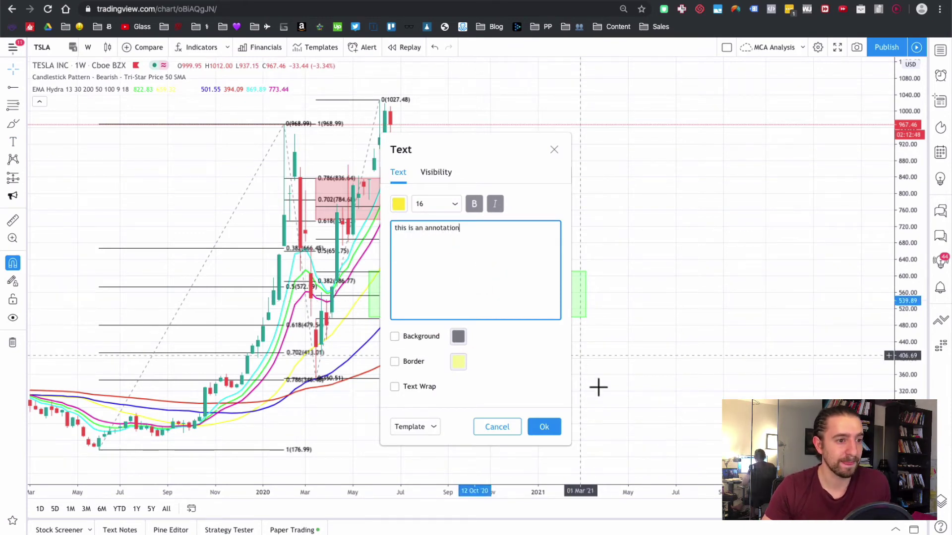
{"action": "left_click", "coordinate": [550, 429]}
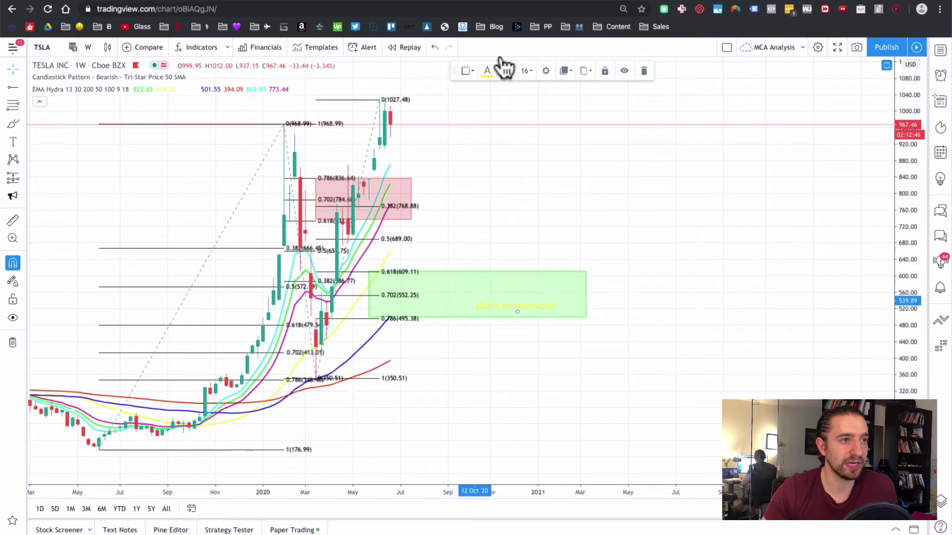
- Color the annotation text red and move it just above the upper edge of the green zone
{"action": "left_click", "coordinate": [487, 72]}
{"action": "left_click", "coordinate": [479, 101]}
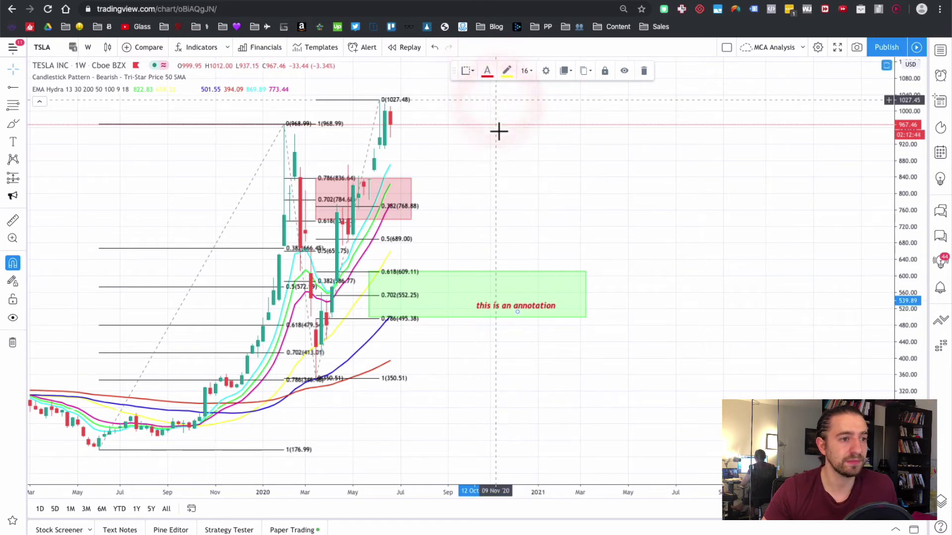
{"action": "left_click_drag", "start_coordinate": [544, 315], "coordinate": [516, 272]}
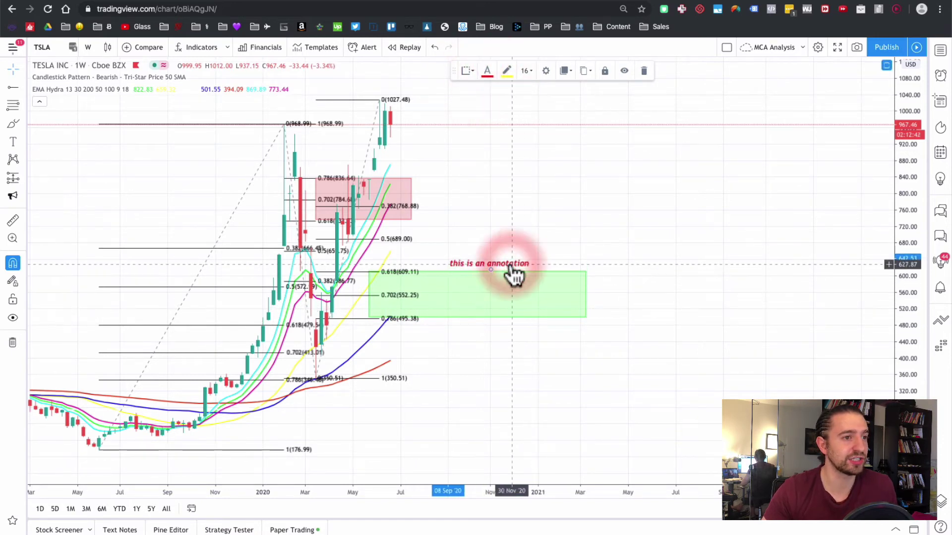
- Choose the Head and Shoulders pattern tool and switch the chart to SPY using the watchlist
{"action": "scroll", "coordinate": [511, 303], "scroll_direction": "left", "scroll_amount": 5}
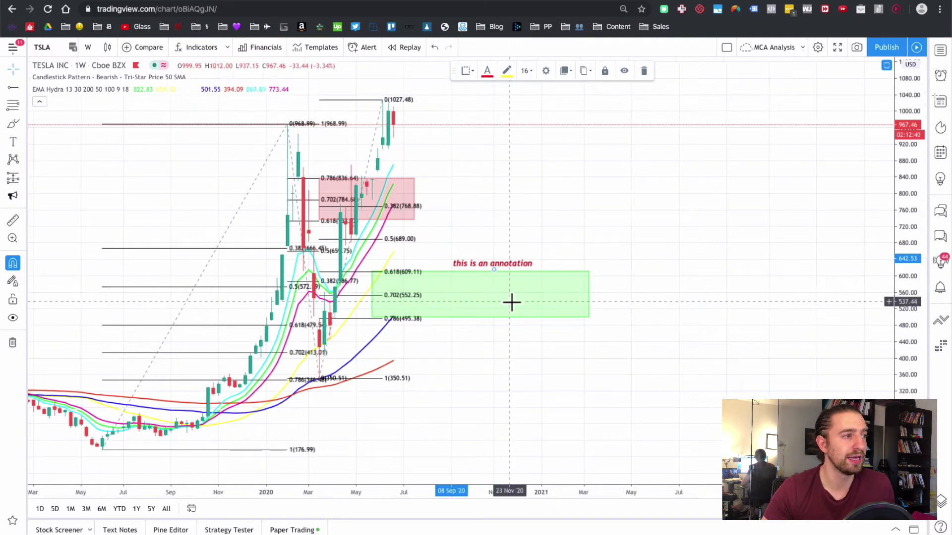
{"action": "left_click", "coordinate": [22, 161]}
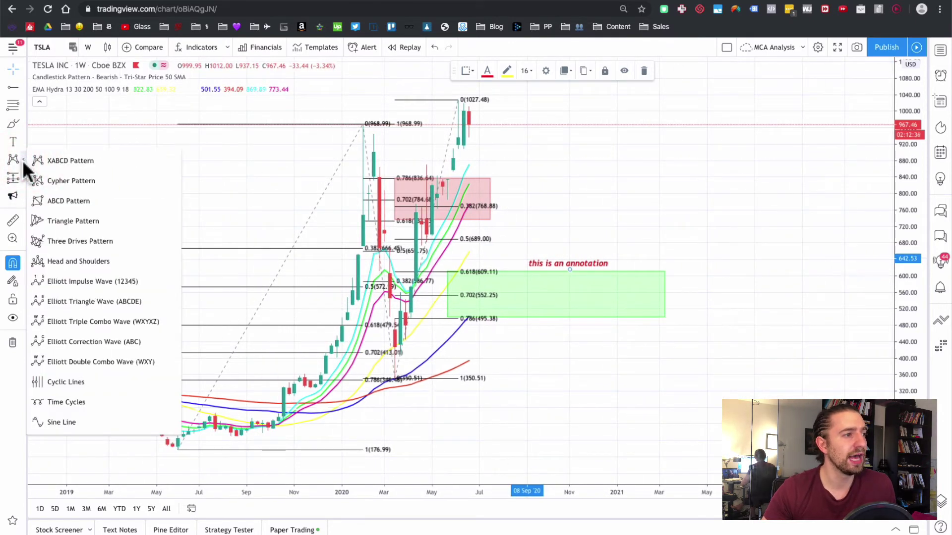
{"action": "left_click", "coordinate": [65, 261]}
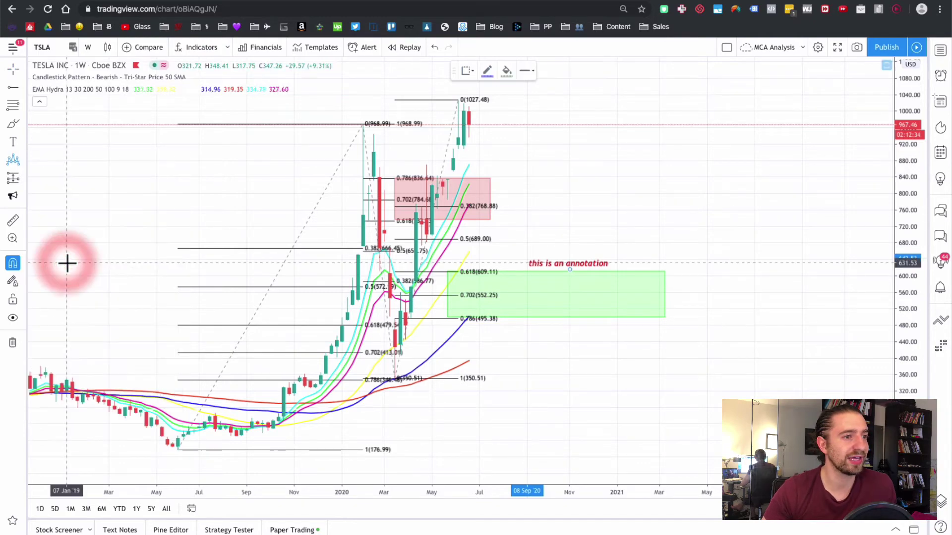
{"action": "scroll", "coordinate": [467, 367], "scroll_direction": "down", "scroll_amount": 5}
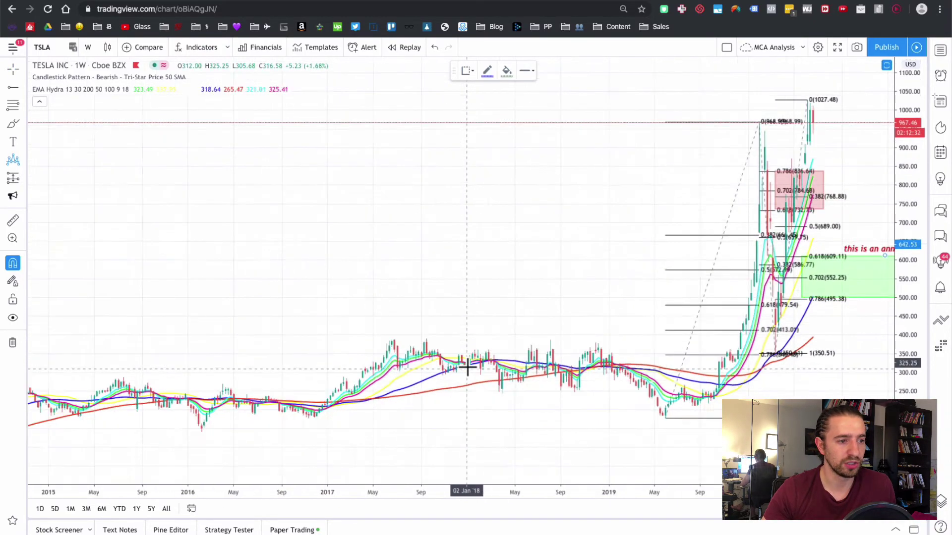
{"action": "scroll", "coordinate": [467, 366], "scroll_direction": "down", "scroll_amount": 5}
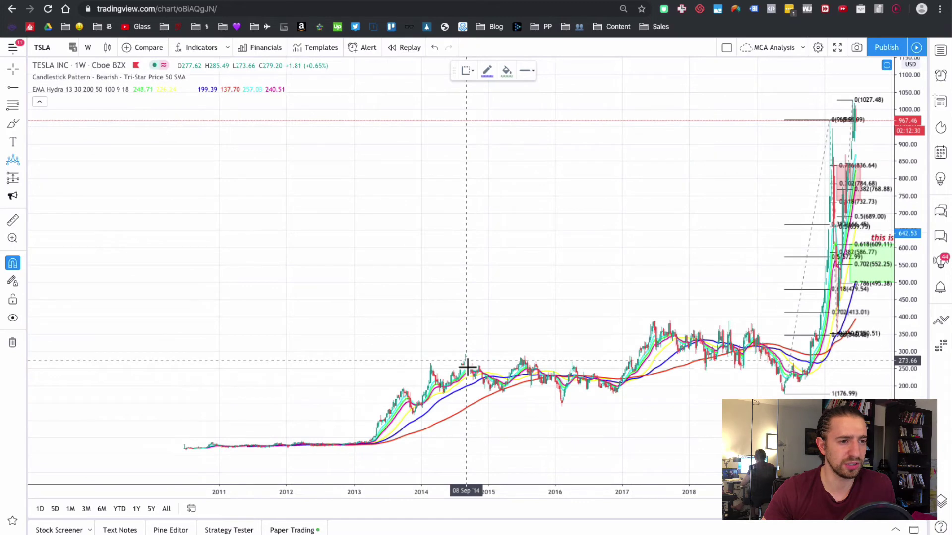
{"action": "scroll", "coordinate": [467, 366], "scroll_direction": "right", "scroll_amount": 5}
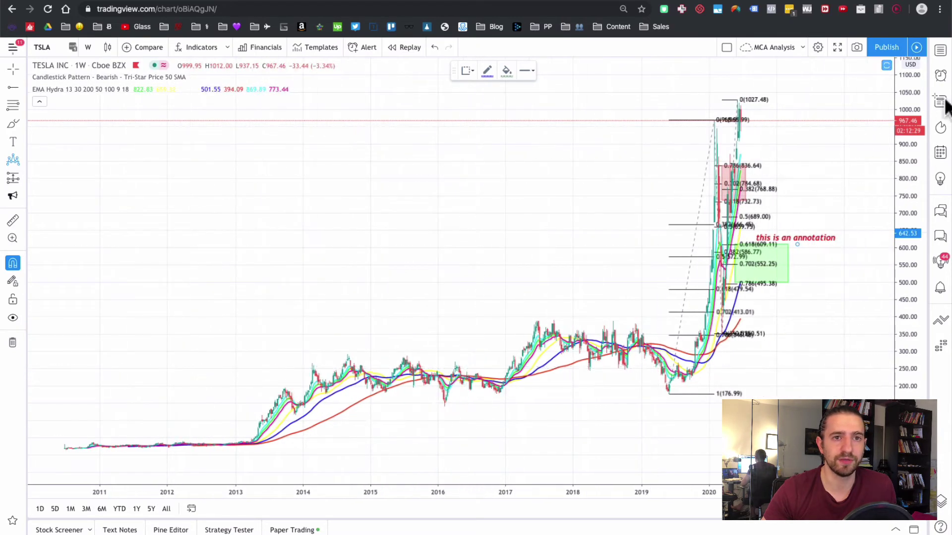
{"action": "left_click", "coordinate": [941, 51]}
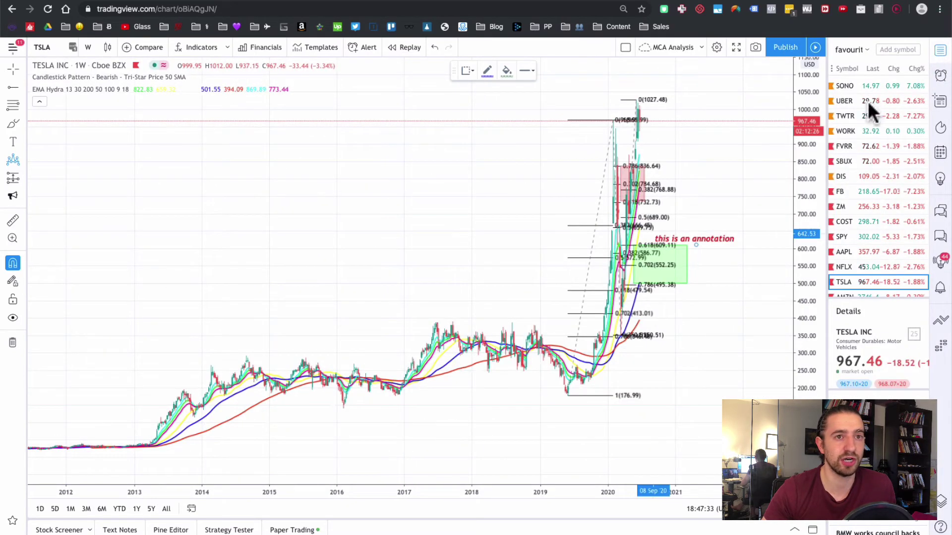
{"action": "scroll", "coordinate": [867, 112], "scroll_direction": "down", "scroll_amount": 1}
{"action": "scroll", "coordinate": [867, 112], "scroll_direction": "down", "scroll_amount": 1}
{"action": "left_click", "coordinate": [858, 227]}
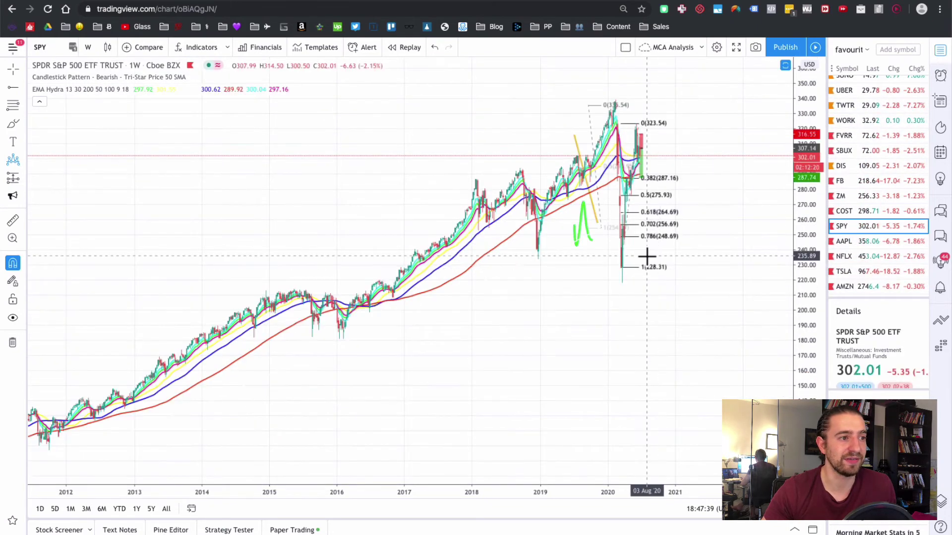
- Draw an inverse Head and Shoulders pattern on SPY from July 2015 to August 2016, with shoulder lows at 182.40 and 198.65 and head at 181.02
{"action": "scroll", "coordinate": [646, 257], "scroll_direction": "up", "scroll_amount": 10}
{"action": "scroll", "coordinate": [646, 256], "scroll_direction": "up", "scroll_amount": 2}
{"action": "left_click", "coordinate": [228, 290]}
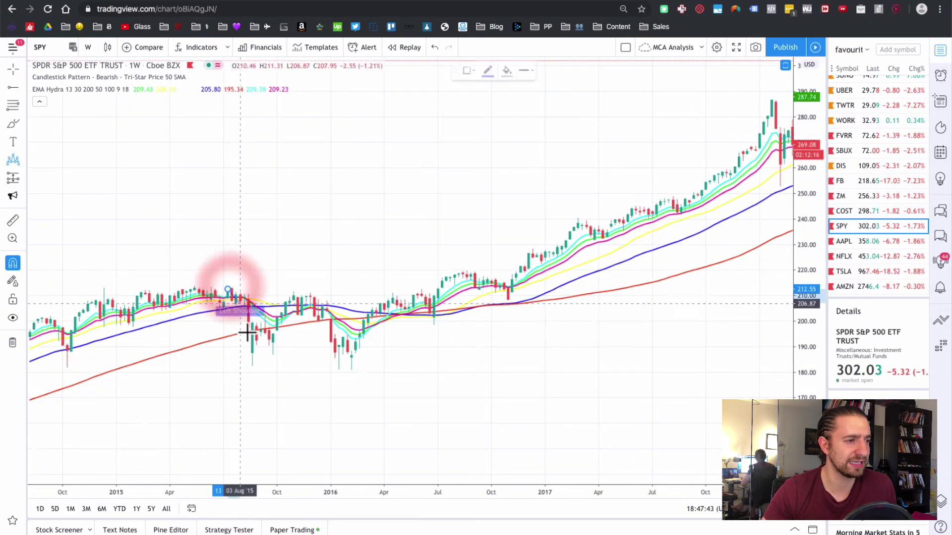
{"action": "left_click", "coordinate": [252, 367]}
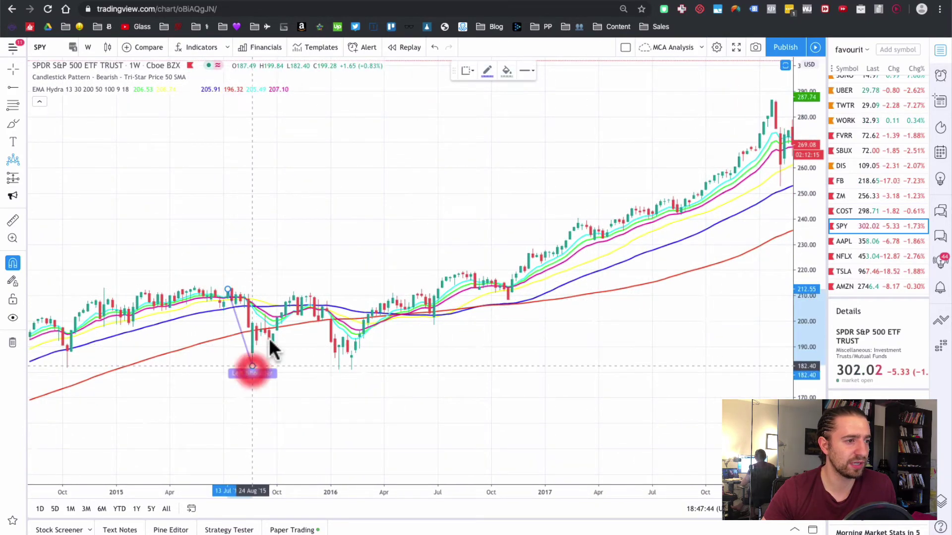
{"action": "left_click", "coordinate": [311, 292]}
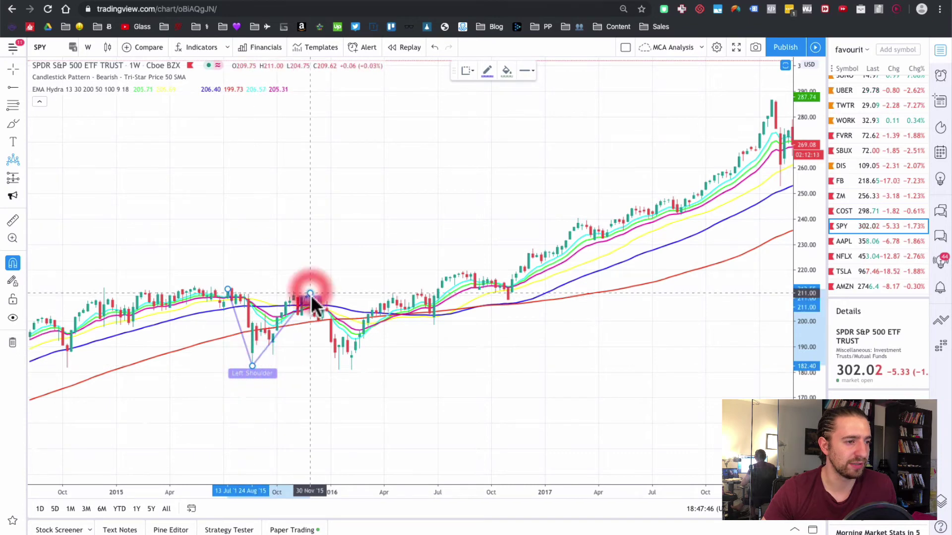
{"action": "left_click", "coordinate": [338, 383]}
{"action": "left_click", "coordinate": [390, 288]}
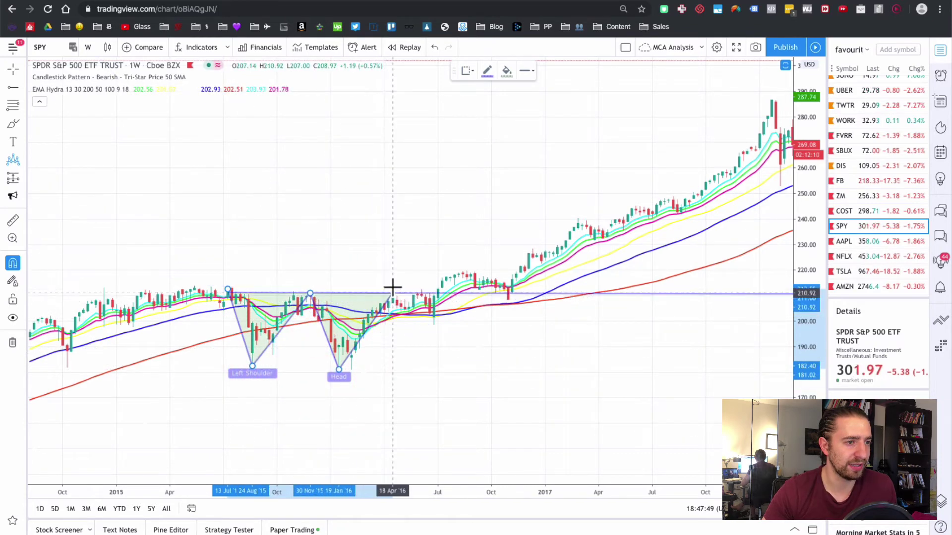
{"action": "left_click", "coordinate": [433, 325]}
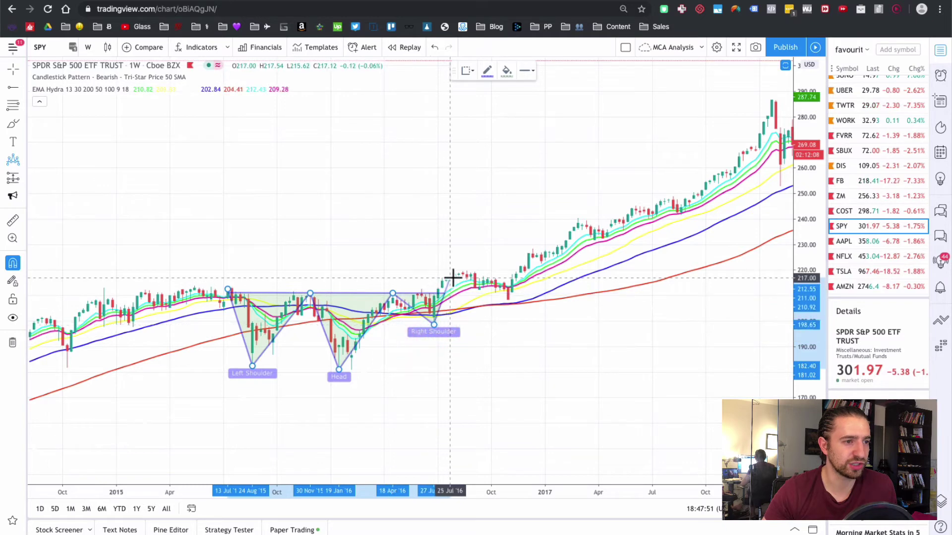
{"action": "left_click", "coordinate": [468, 271]}
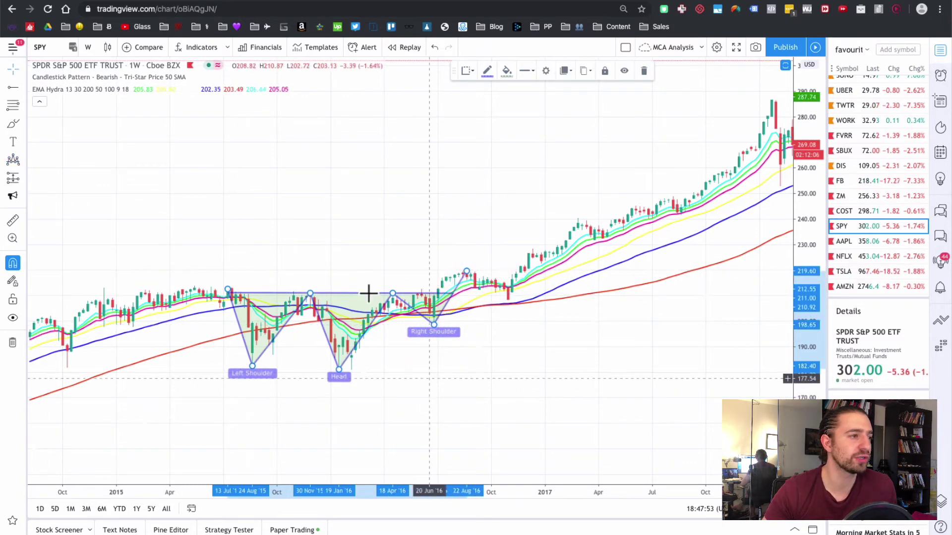
- Remove all drawings from the SPY chart
{"action": "left_click", "coordinate": [22, 157]}
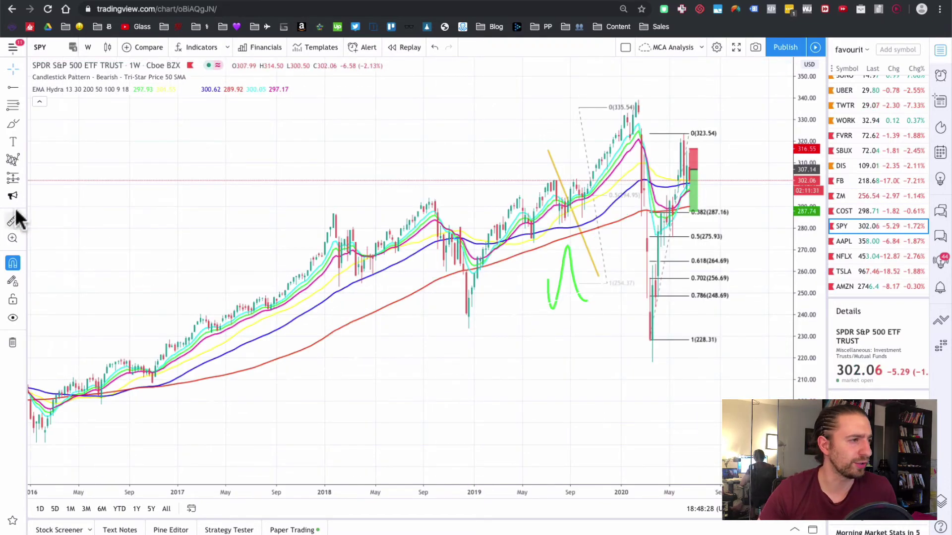
{"action": "left_click", "coordinate": [15, 184]}
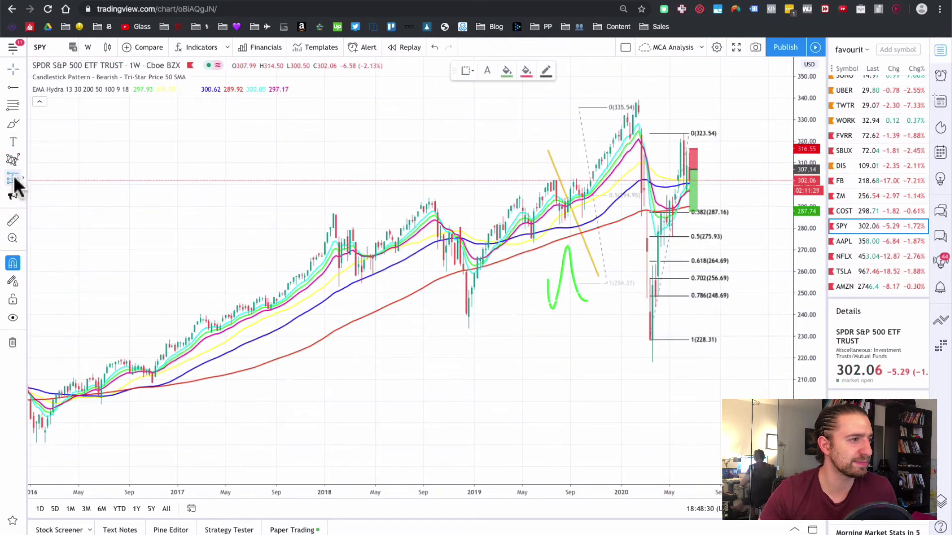
{"action": "left_click", "coordinate": [17, 179]}
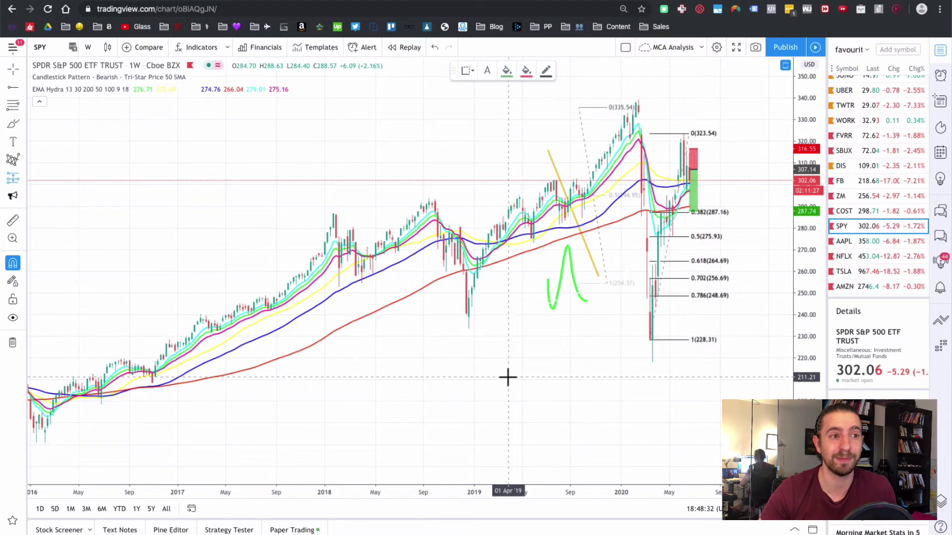
{"action": "scroll", "coordinate": [508, 377], "scroll_direction": "up", "scroll_amount": 5}
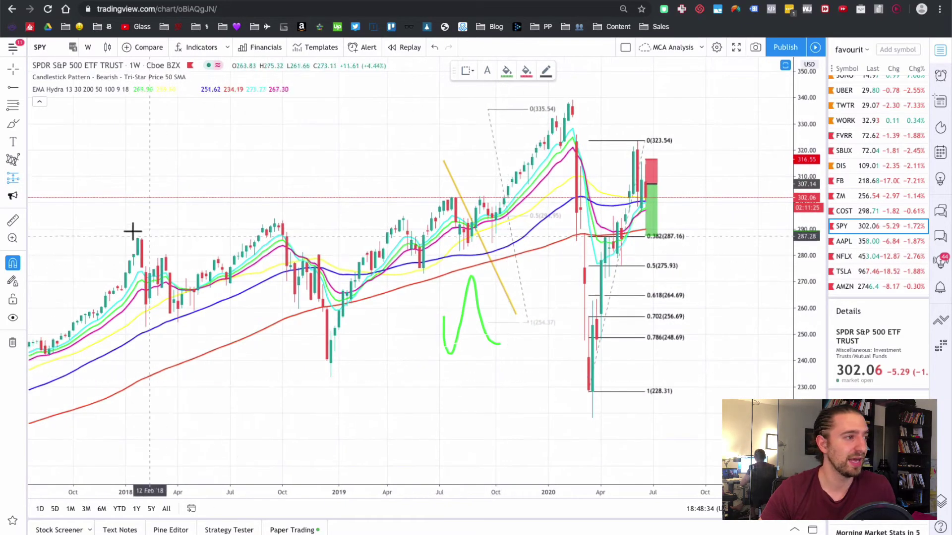
{"action": "left_click", "coordinate": [13, 343]}
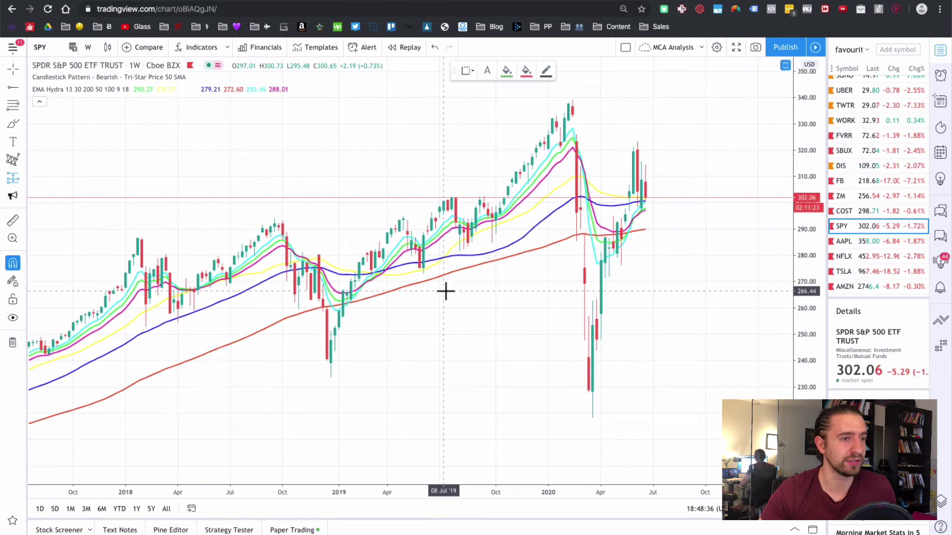
- Place a Long Position at January 2019 with entry at about 251.38, stop at 232.95 and target at 293.02
{"action": "left_click", "coordinate": [21, 178]}
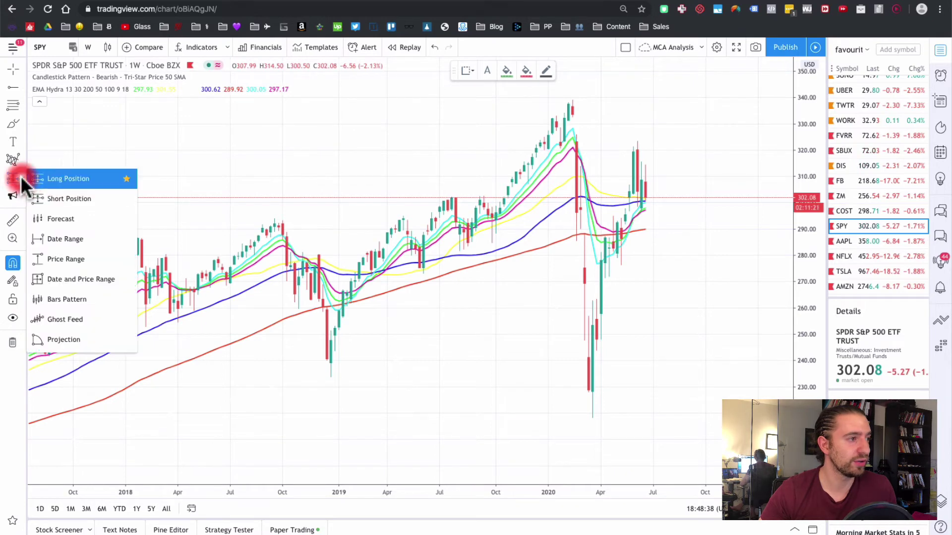
{"action": "left_click", "coordinate": [77, 179]}
{"action": "scroll", "coordinate": [314, 323], "scroll_direction": "down", "scroll_amount": 5}
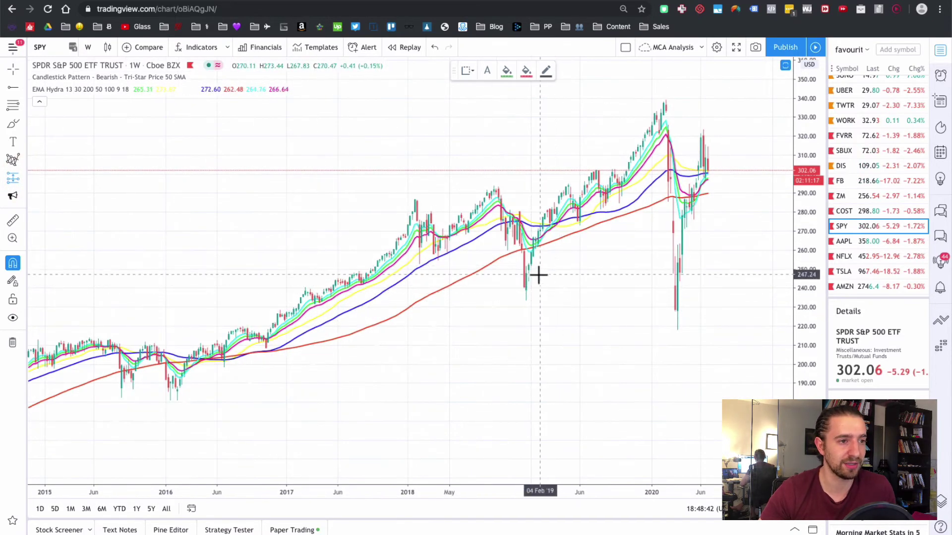
{"action": "left_click", "coordinate": [533, 277]}
{"action": "left_click_drag", "start_coordinate": [533, 317], "coordinate": [539, 292]}
{"action": "left_click_drag", "start_coordinate": [535, 197], "coordinate": [534, 178]}
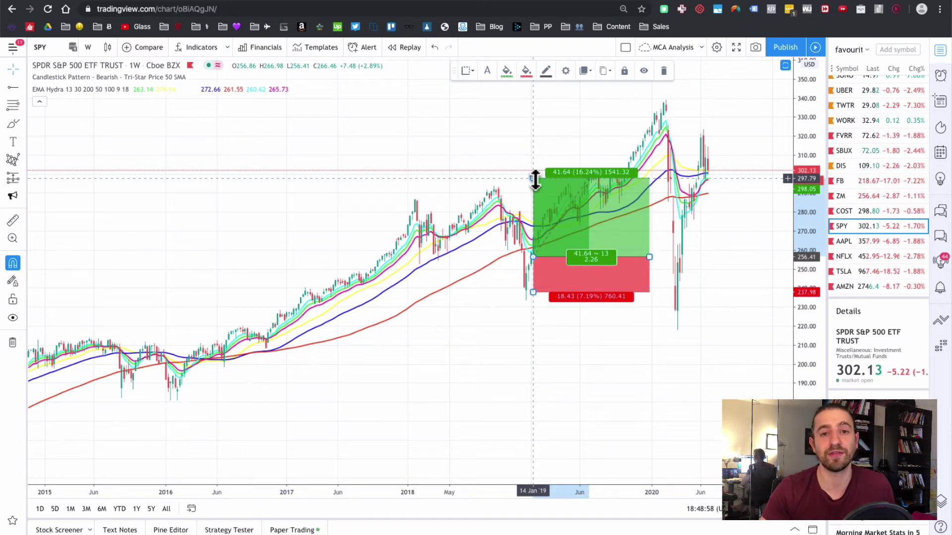
{"action": "left_click_drag", "start_coordinate": [594, 263], "coordinate": [592, 266]}
- Place a Short Position at May 2020 with entry at about 294.24, stop at 325.85 and target at 262.63
{"action": "left_click", "coordinate": [20, 180]}
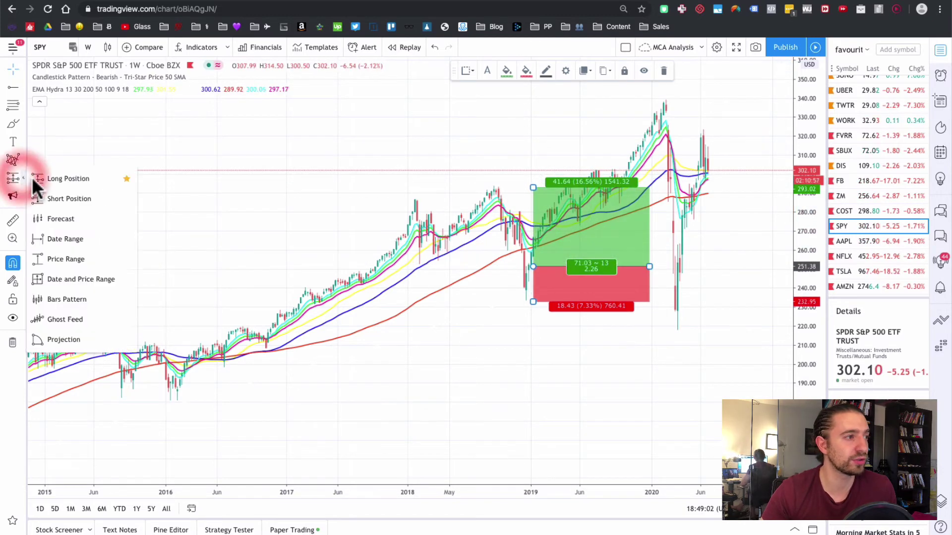
{"action": "left_click", "coordinate": [69, 198]}
{"action": "left_click", "coordinate": [694, 186]}
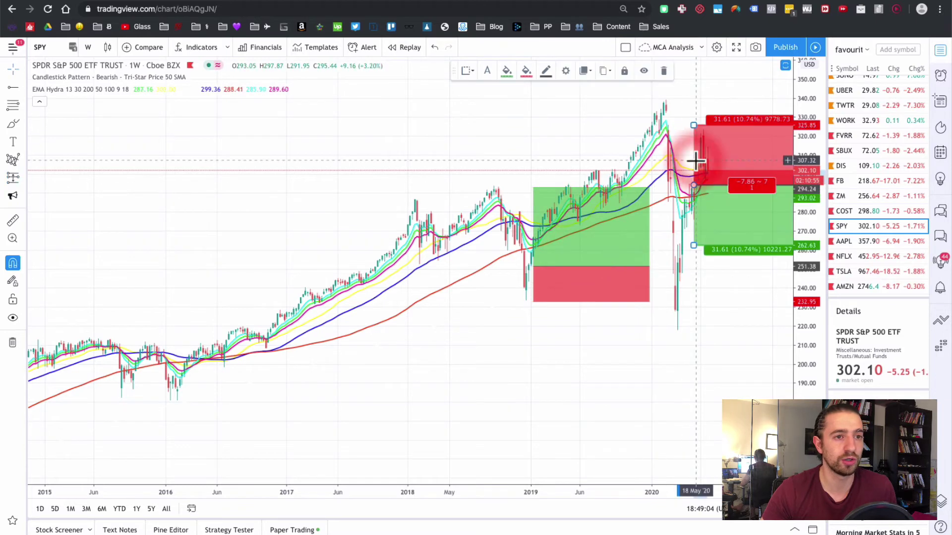
- Lower the Short Position's target to about 229.24 and delete both position drawings from the SPY chart
{"action": "left_click_drag", "start_coordinate": [694, 251], "coordinate": [693, 310]}
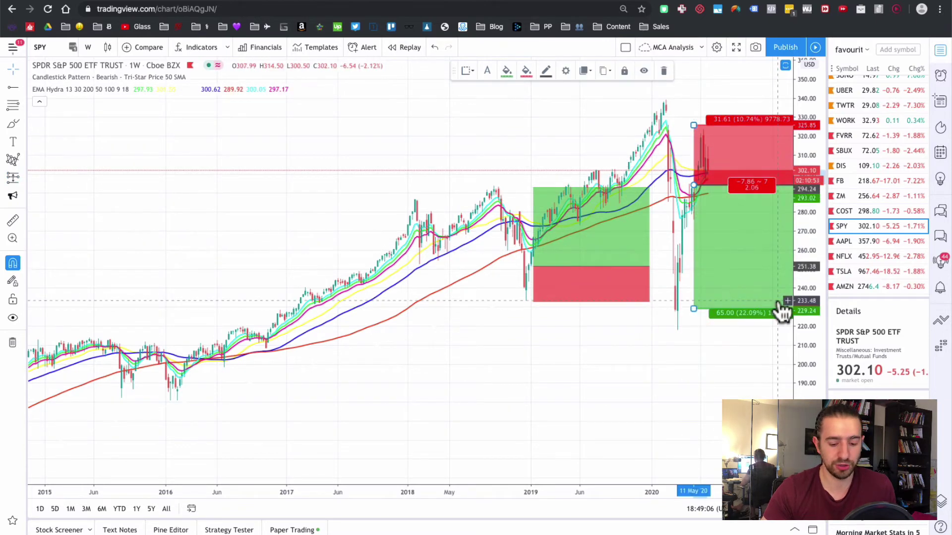
{"action": "key", "text": "Delete"}
{"action": "left_click", "coordinate": [649, 208]}
{"action": "key", "text": "Delete"}
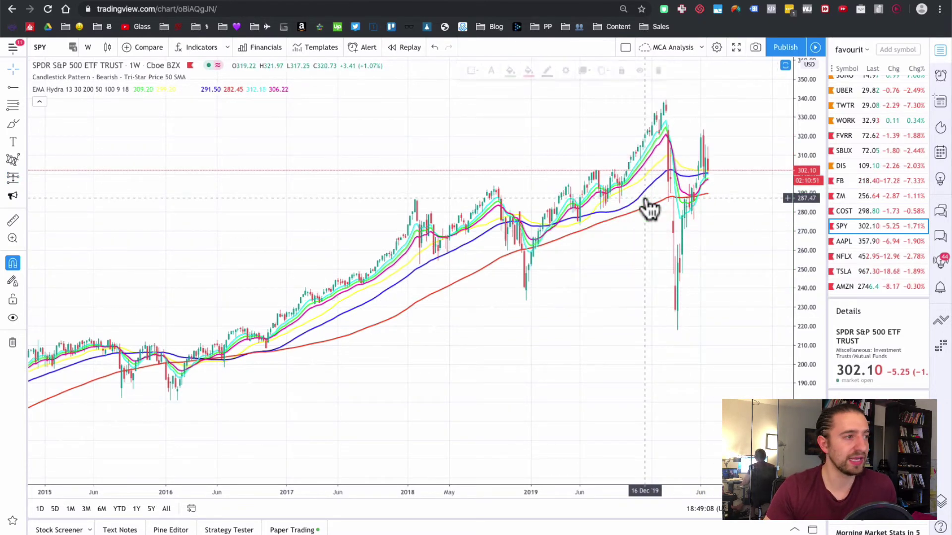
- Create a Bars Pattern from SPY's February 2016 low to its February 2020 high and move it below the price bars
{"action": "left_click", "coordinate": [23, 177]}
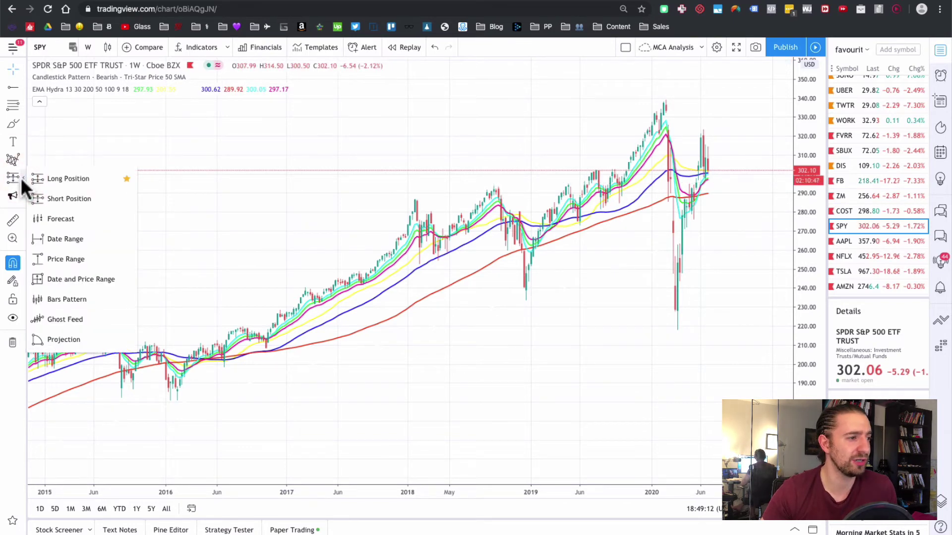
{"action": "left_click", "coordinate": [80, 297]}
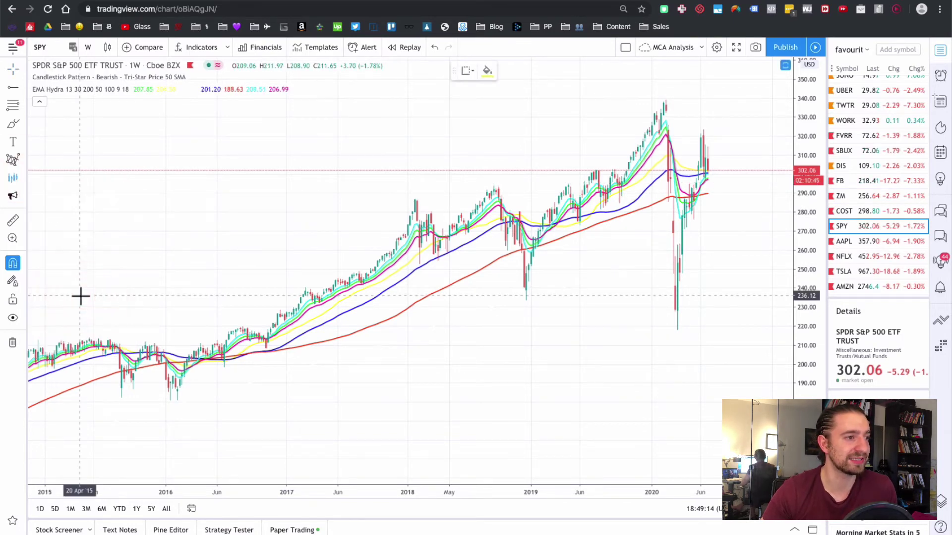
{"action": "left_click", "coordinate": [177, 402]}
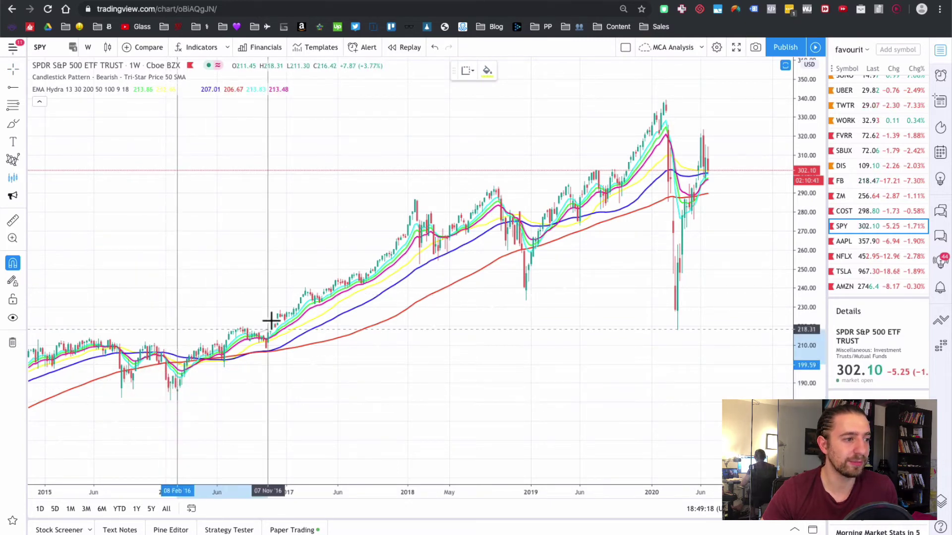
{"action": "left_click", "coordinate": [667, 100]}
{"action": "left_click_drag", "start_coordinate": [453, 221], "coordinate": [446, 353]}
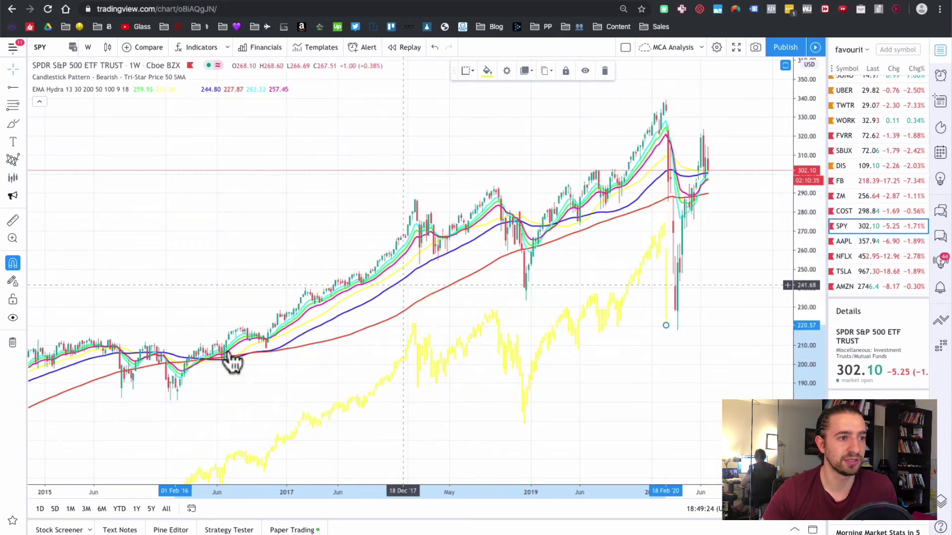
- Recolor the bars pattern dark blue, move it closer to the price bars, and enable both Mirrored and Flipped
{"action": "left_click", "coordinate": [487, 71]}
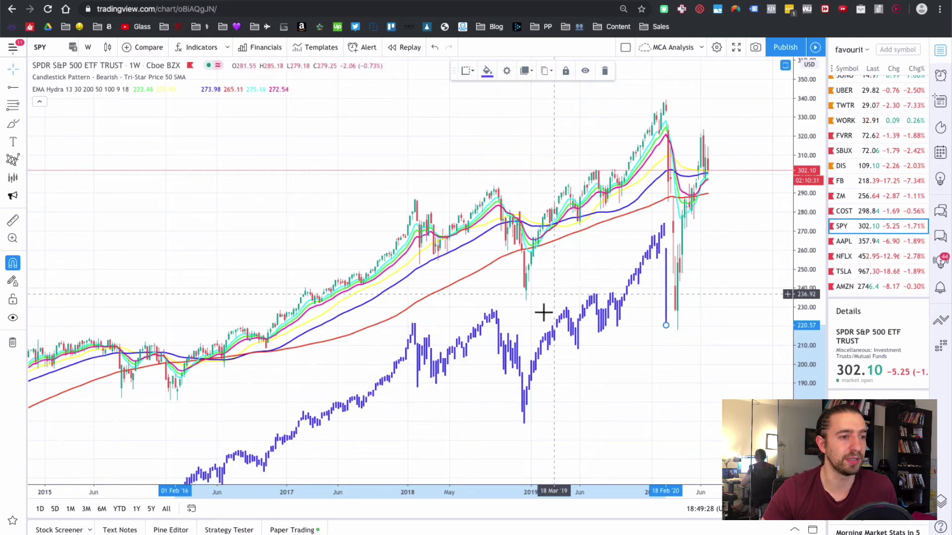
{"action": "left_click_drag", "start_coordinate": [510, 357], "coordinate": [508, 296]}
{"action": "double_click", "coordinate": [508, 296]}
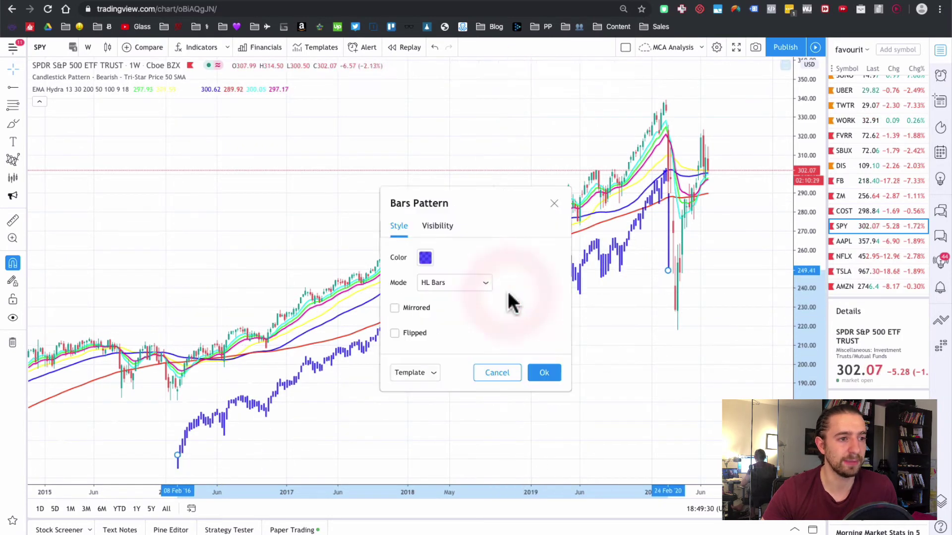
{"action": "left_click", "coordinate": [397, 308]}
{"action": "left_click", "coordinate": [408, 334]}
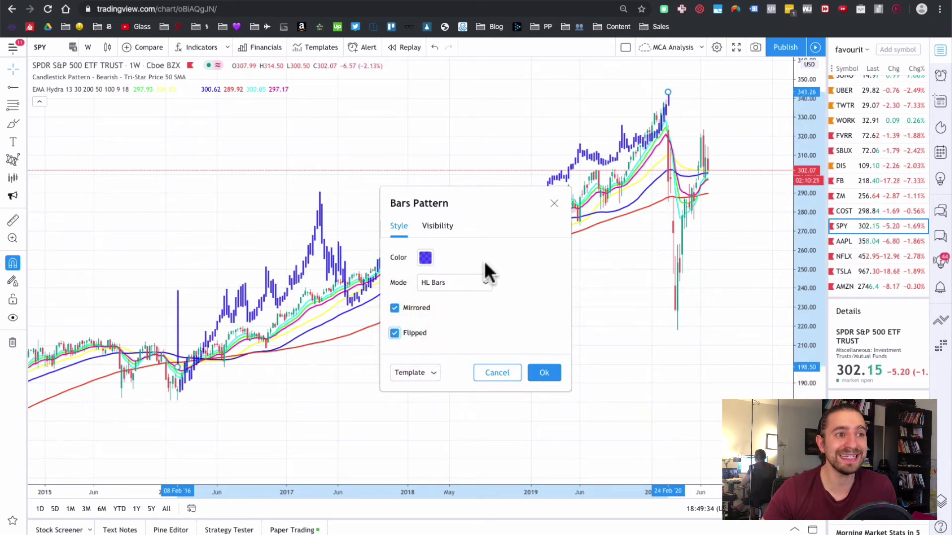
{"action": "left_click", "coordinate": [555, 203]}
- Move the bars pattern forward as a future projection starting at 24 February 2020 near 277.43, with the price scale compressed to fit it
{"action": "left_click_drag", "start_coordinate": [417, 263], "coordinate": [736, 176]}
{"action": "scroll", "coordinate": [736, 176], "scroll_direction": "down", "scroll_amount": 3}
{"action": "left_click_drag", "start_coordinate": [590, 158], "coordinate": [553, 128]}
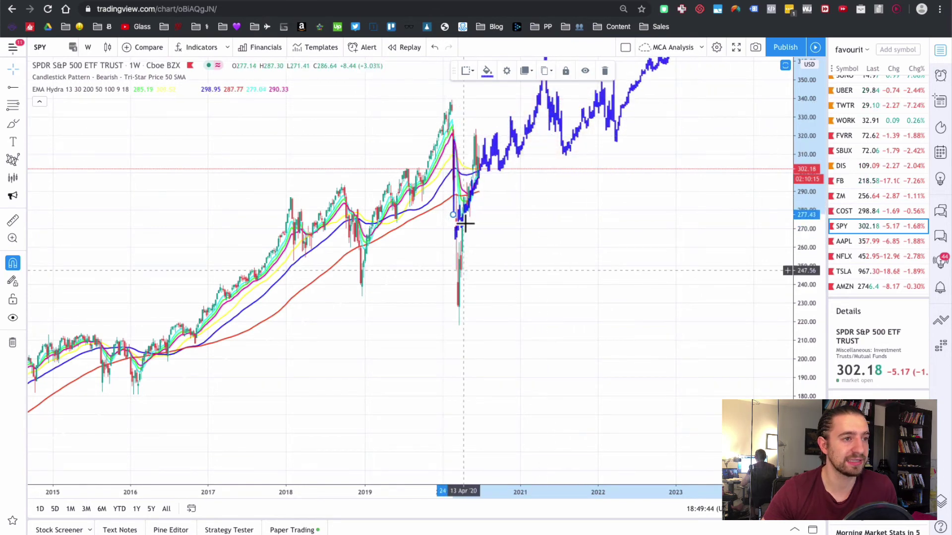
{"action": "left_click_drag", "start_coordinate": [801, 151], "coordinate": [807, 335]}
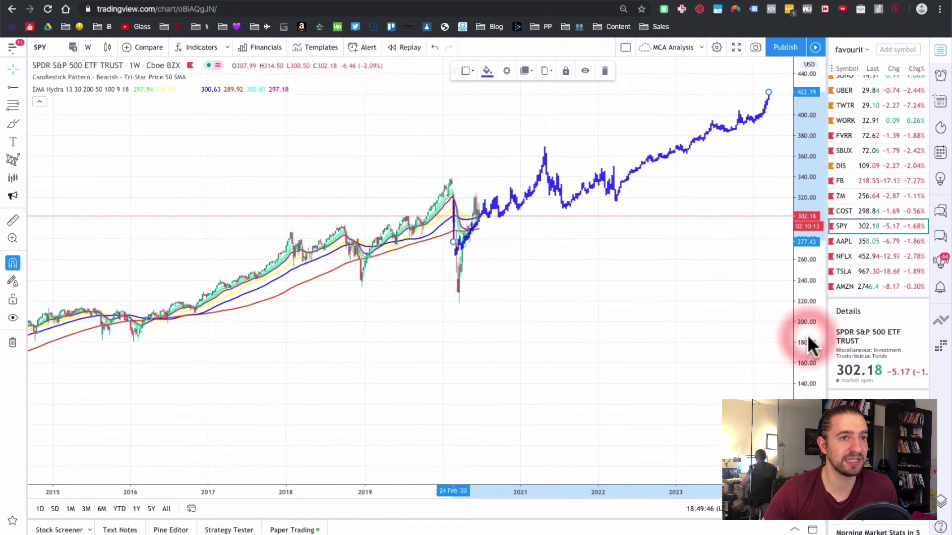
- Clone the bars pattern and place the copy below the original, starting at 13 April 2020 near 129.87
{"action": "left_click", "coordinate": [466, 73]}
{"action": "left_click", "coordinate": [549, 72]}
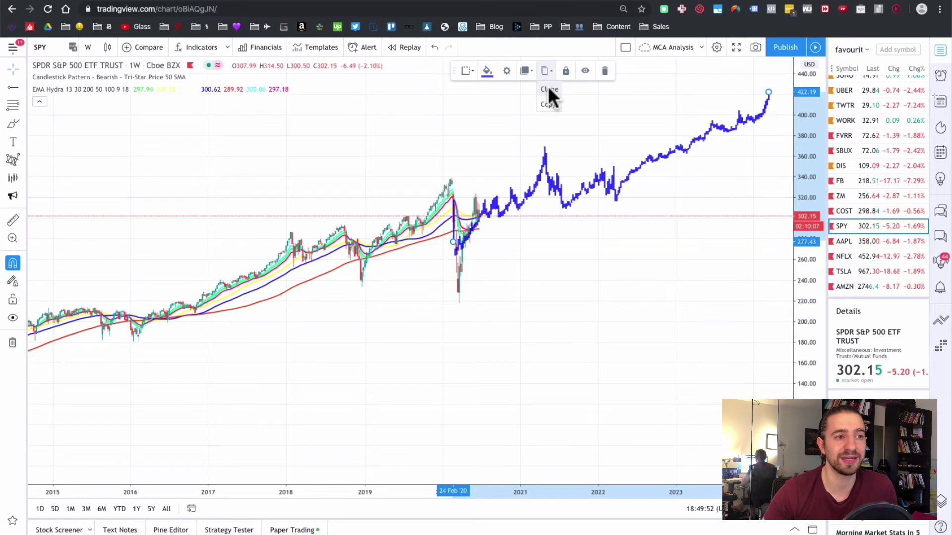
{"action": "left_click", "coordinate": [549, 91]}
{"action": "mouse_move", "coordinate": [550, 165]}
{"action": "left_mouse_down"}
{"action": "mouse_move", "coordinate": [557, 320]}
{"action": "mouse_move", "coordinate": [547, 336]}
{"action": "mouse_move", "coordinate": [547, 260]}
{"action": "left_mouse_up"}
{"action": "right_click", "coordinate": [554, 236]}
{"action": "key", "text": "Delete"}
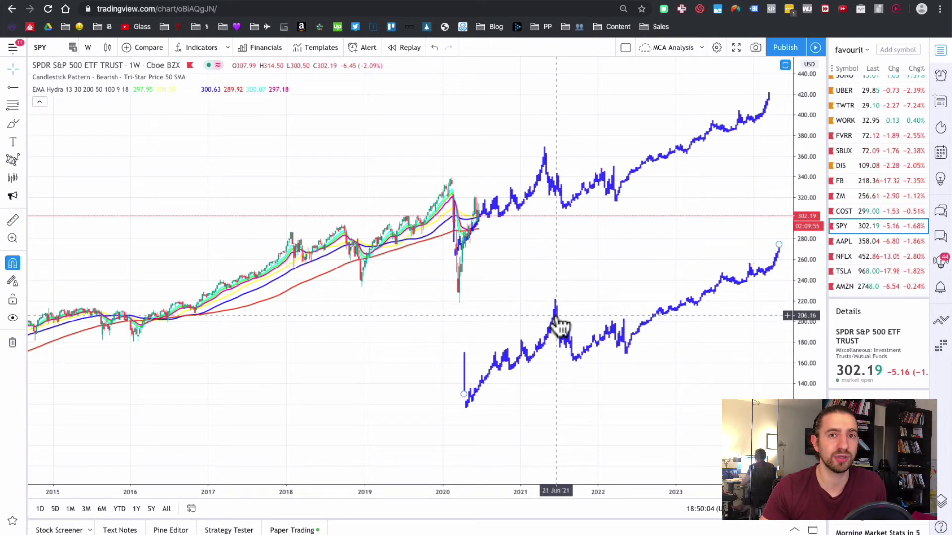
{"action": "left_click_drag", "start_coordinate": [558, 322], "coordinate": [558, 235]}
{"action": "key", "text": "Delete"}
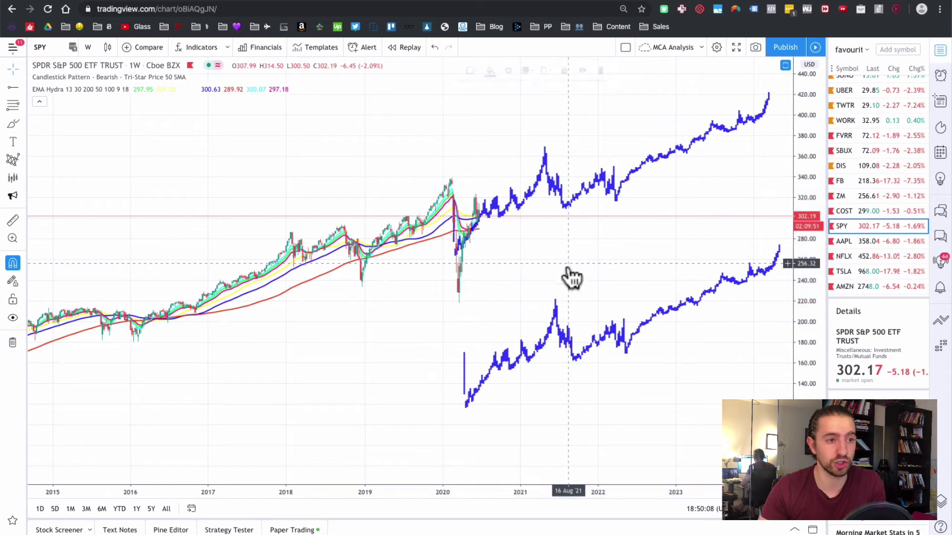
- Turn off Flipped for the lower bars pattern and move it to start at 1 June 2020 near 313.10
{"action": "double_click", "coordinate": [557, 318]}
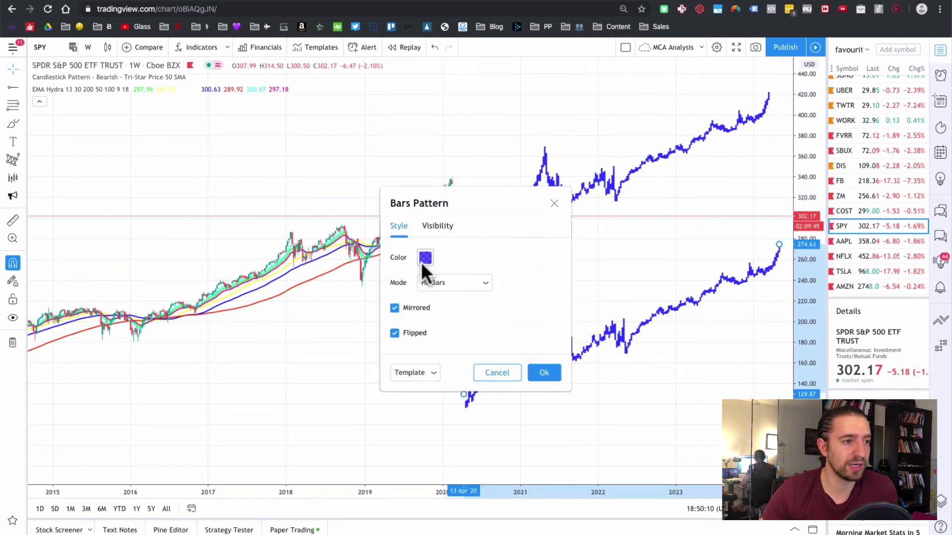
{"action": "left_click", "coordinate": [414, 330]}
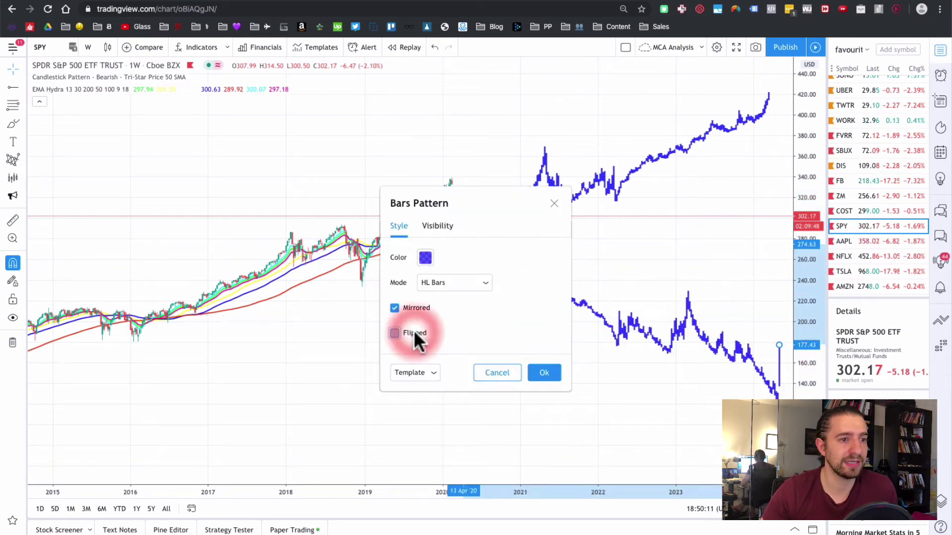
{"action": "left_click", "coordinate": [547, 373]}
{"action": "left_click_drag", "start_coordinate": [582, 315], "coordinate": [591, 268]}
- Review both projections against SPY's long-term history and delete the two bars patterns
{"action": "scroll", "coordinate": [590, 267], "scroll_direction": "down", "scroll_amount": 5}
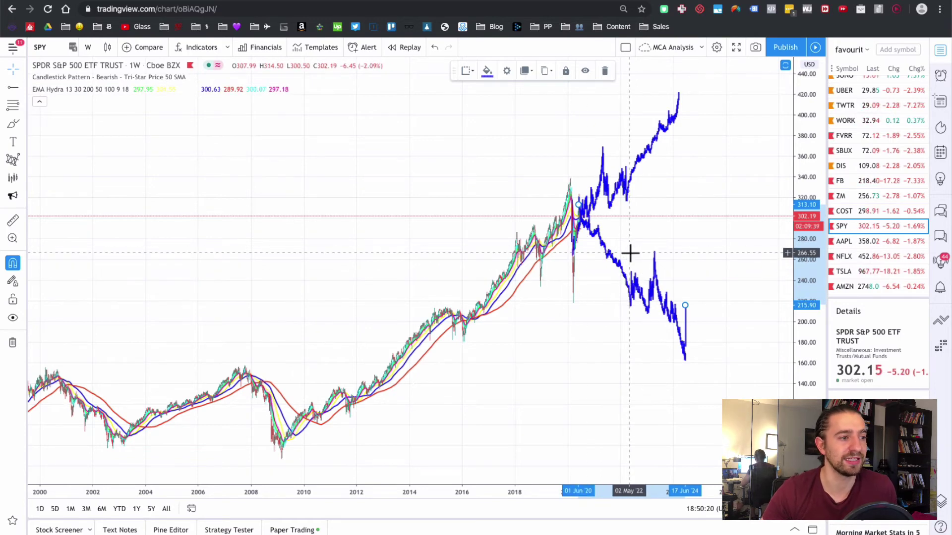
{"action": "scroll", "coordinate": [630, 253], "scroll_direction": "down", "scroll_amount": 4}
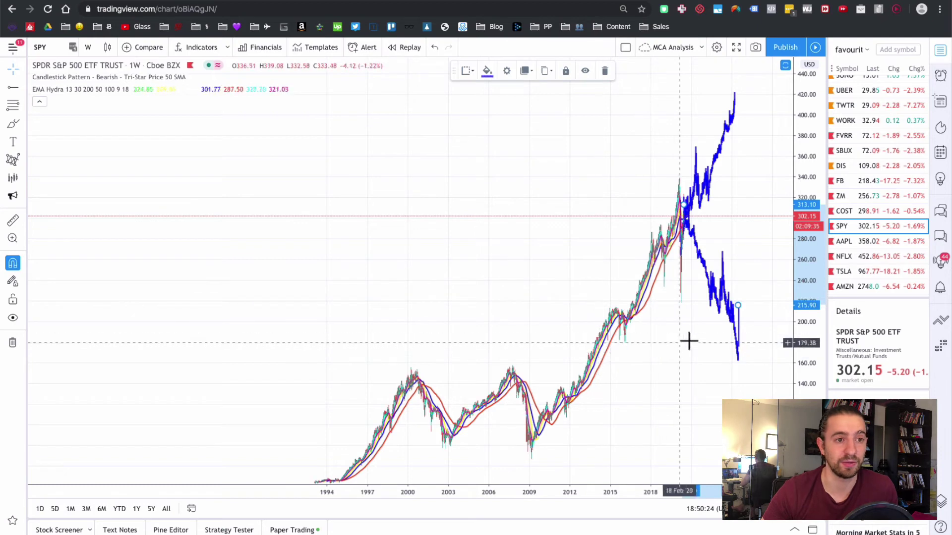
{"action": "scroll", "coordinate": [708, 310], "scroll_direction": "up", "scroll_amount": 5}
{"action": "scroll", "coordinate": [708, 310], "scroll_direction": "up", "scroll_amount": 2}
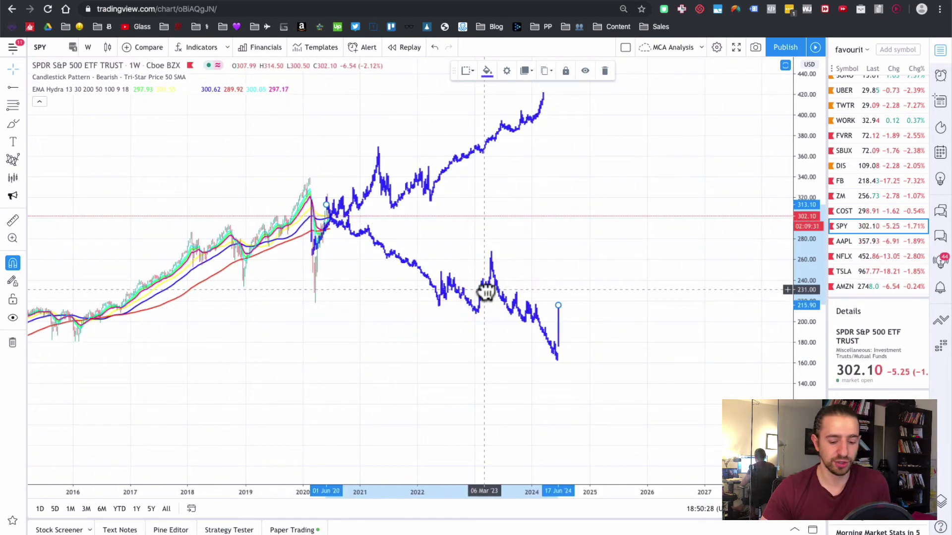
{"action": "key", "text": "Delete"}
{"action": "left_click", "coordinate": [389, 199]}
{"action": "key", "text": "Delete"}
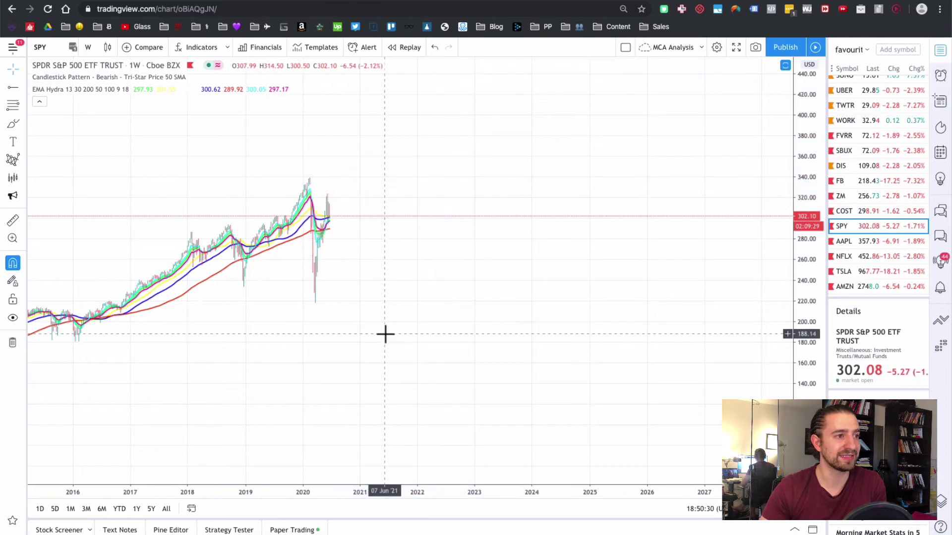
- Create a new Bars Pattern on SPY from 24 December 2018 to 22 June 2020
{"action": "scroll", "coordinate": [385, 334], "scroll_direction": "up", "scroll_amount": 2}
{"action": "scroll", "coordinate": [386, 334], "scroll_direction": "up", "scroll_amount": 5}
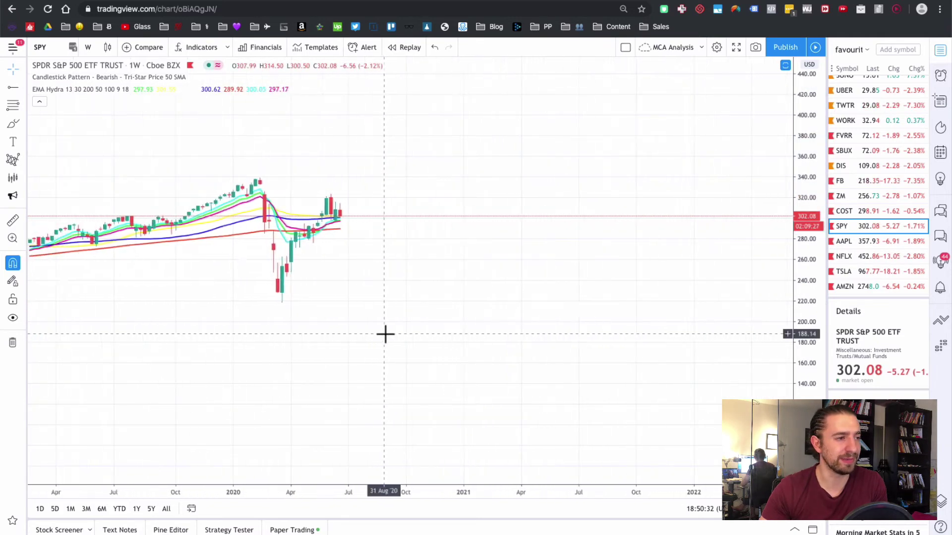
{"action": "scroll", "coordinate": [385, 334], "scroll_direction": "down", "scroll_amount": 3}
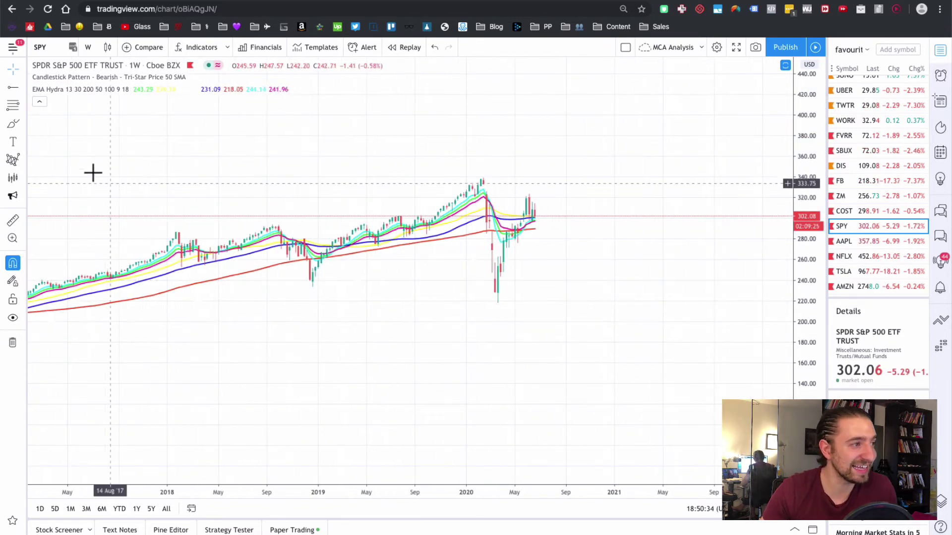
{"action": "left_click", "coordinate": [12, 178]}
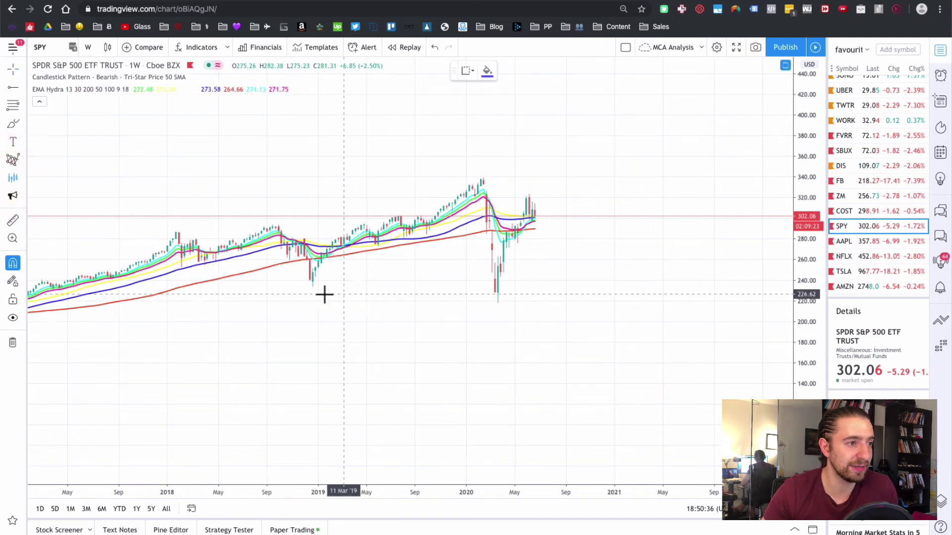
{"action": "left_click", "coordinate": [313, 289]}
{"action": "left_click", "coordinate": [535, 218]}
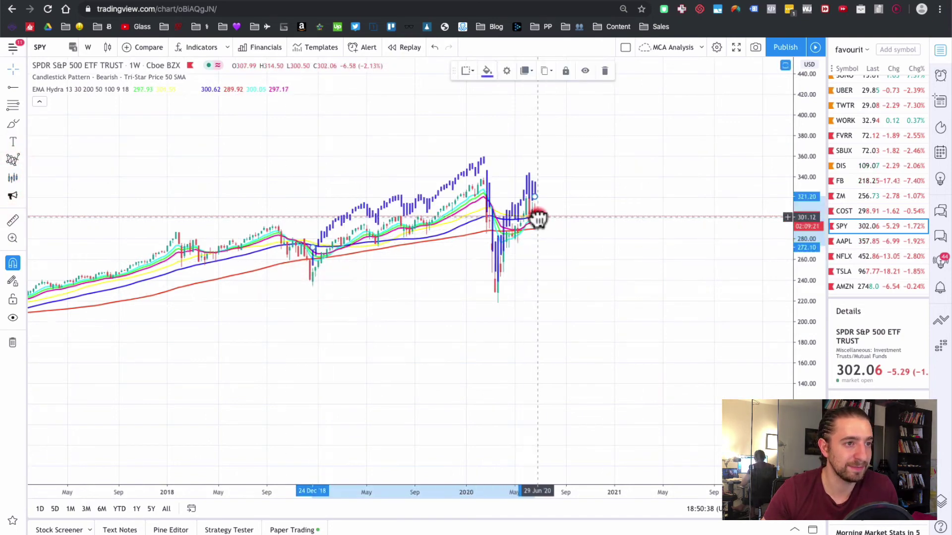
- Enable Mirrored in the new bars pattern's style settings and apply it
{"action": "left_click", "coordinate": [465, 74]}
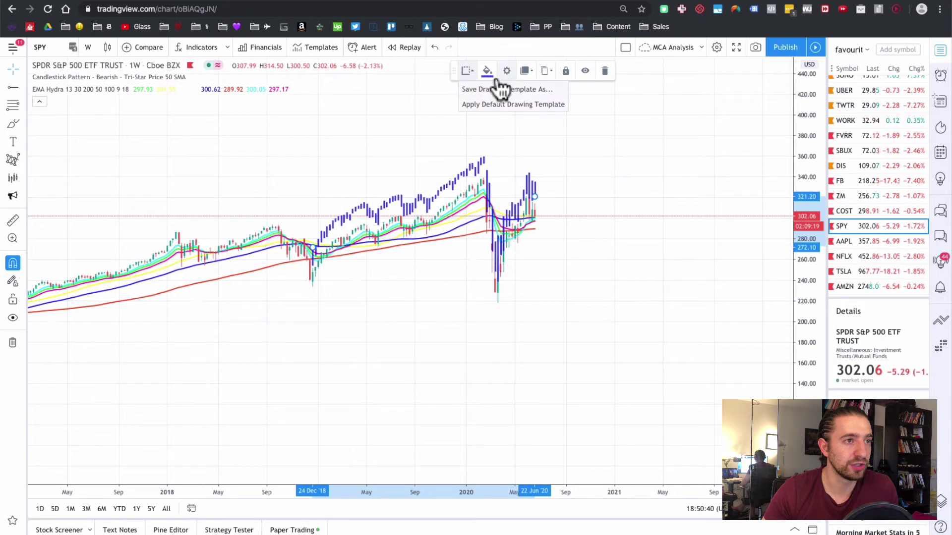
{"action": "left_click", "coordinate": [488, 205]}
{"action": "double_click", "coordinate": [488, 203]}
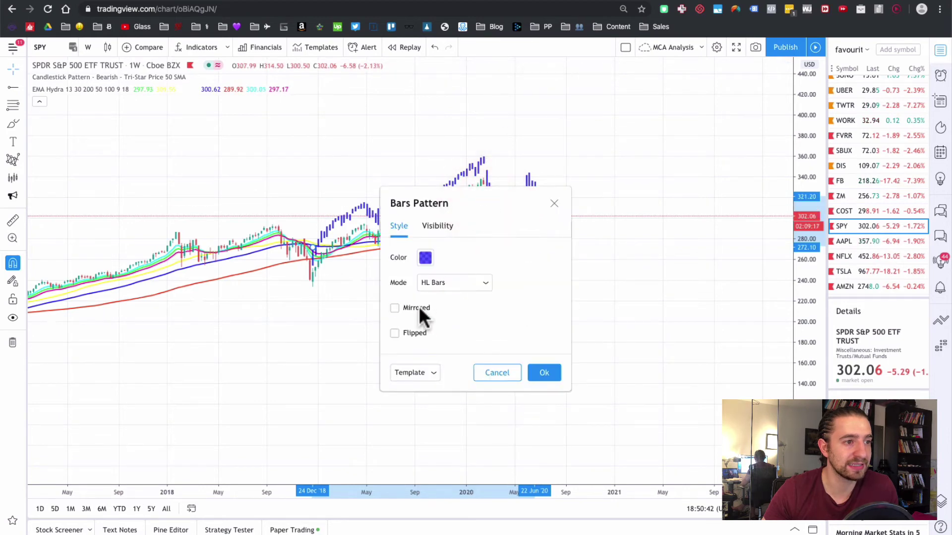
{"action": "left_click", "coordinate": [417, 308]}
{"action": "left_click", "coordinate": [541, 371]}
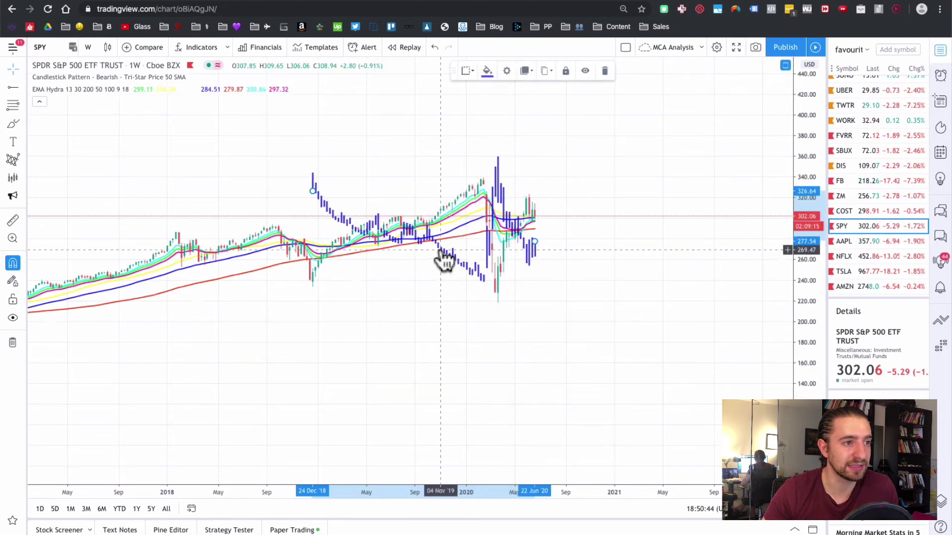
- Move the mirrored bars pattern to start at 22 June 2020 near 310.57, and delete it after viewing the projection
{"action": "mouse_move", "coordinate": [434, 248]}
{"action": "left_mouse_down"}
{"action": "mouse_move", "coordinate": [627, 238]}
{"action": "mouse_move", "coordinate": [656, 246]}
{"action": "mouse_move", "coordinate": [653, 254]}
{"action": "left_mouse_up"}
{"action": "scroll", "coordinate": [655, 255], "scroll_direction": "down", "scroll_amount": 5}
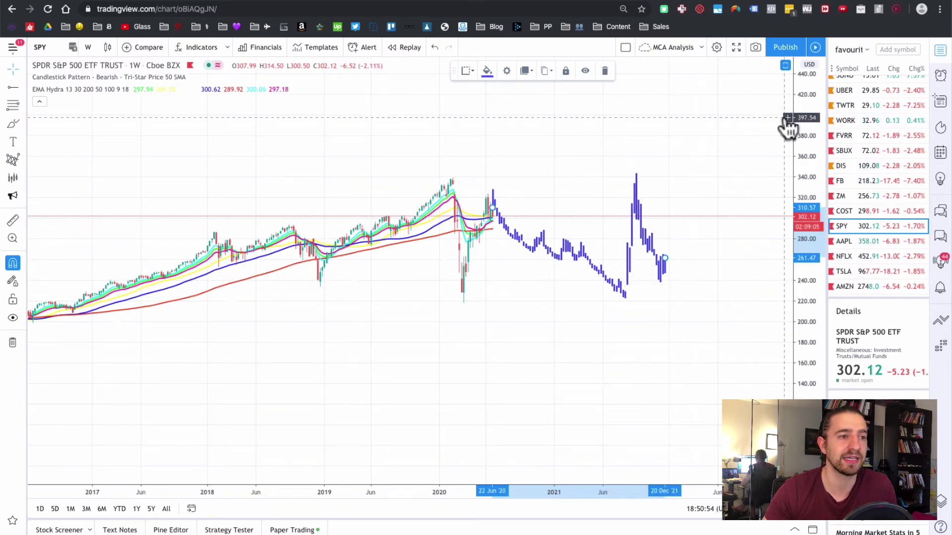
{"action": "scroll", "coordinate": [669, 131], "scroll_direction": "down", "scroll_amount": 5}
{"action": "scroll", "coordinate": [729, 149], "scroll_direction": "up", "scroll_amount": 5}
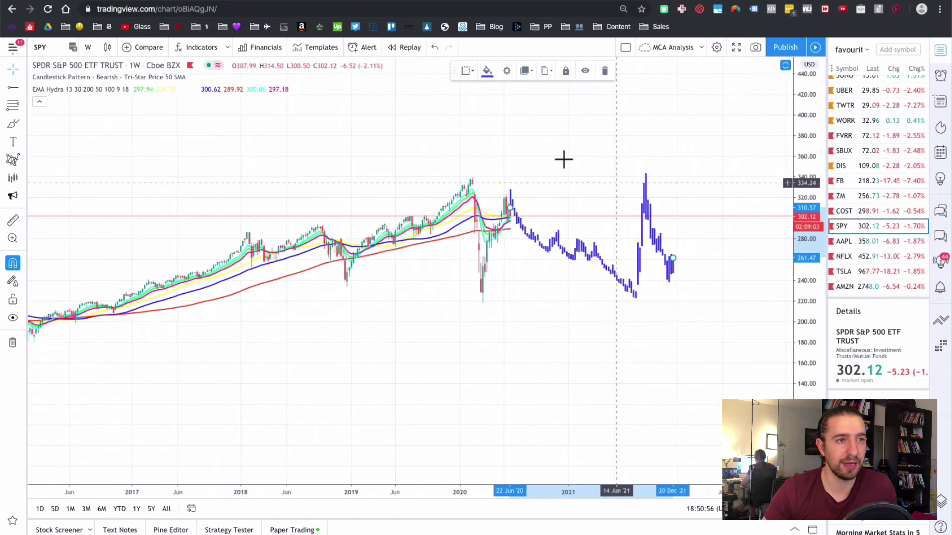
{"action": "key", "text": "Delete"}
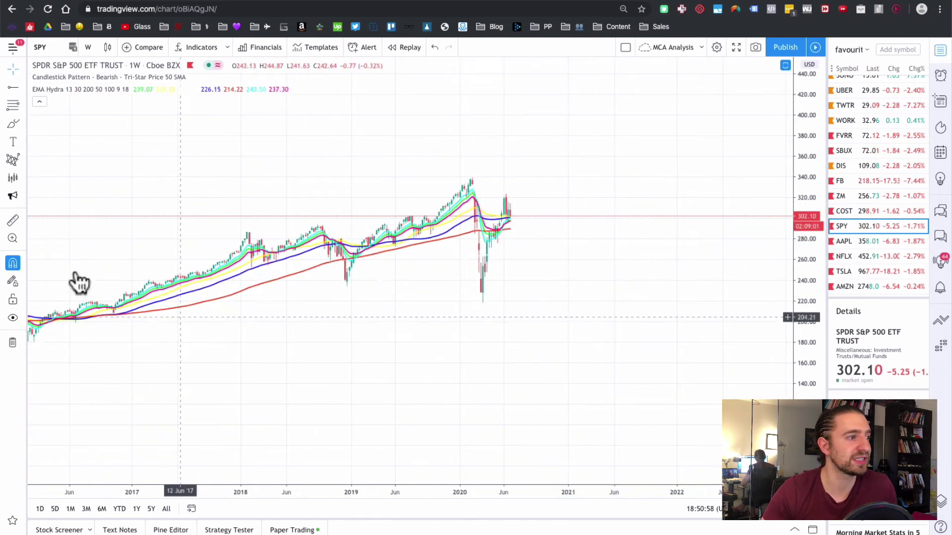
- Place a heart icon on the chart at November 2020 near 298.20, and delete it
{"action": "left_click", "coordinate": [22, 177]}
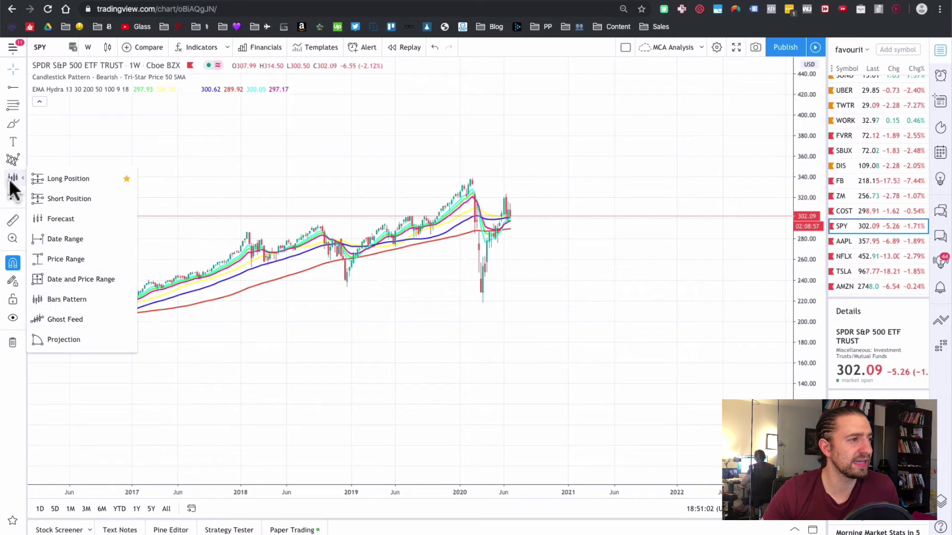
{"action": "left_click", "coordinate": [22, 196]}
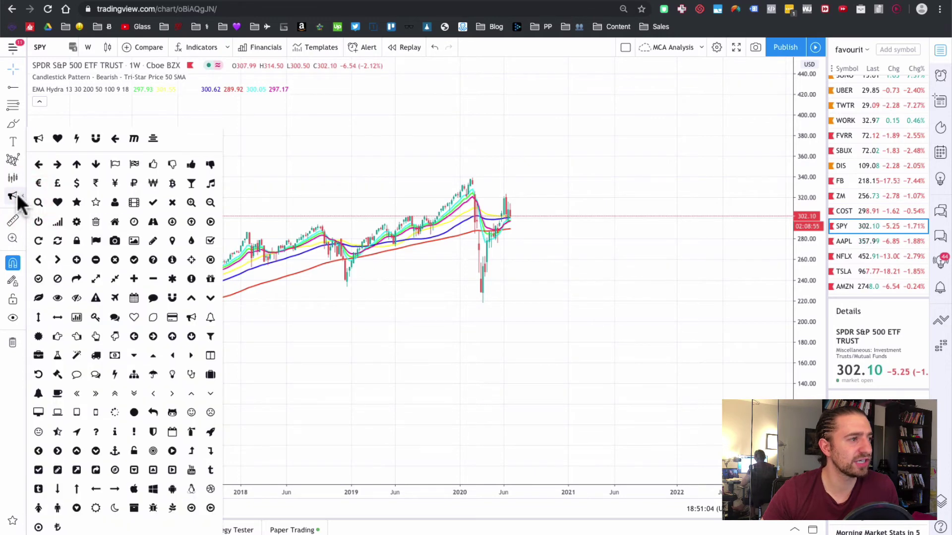
{"action": "left_click", "coordinate": [60, 203]}
{"action": "left_click", "coordinate": [556, 221]}
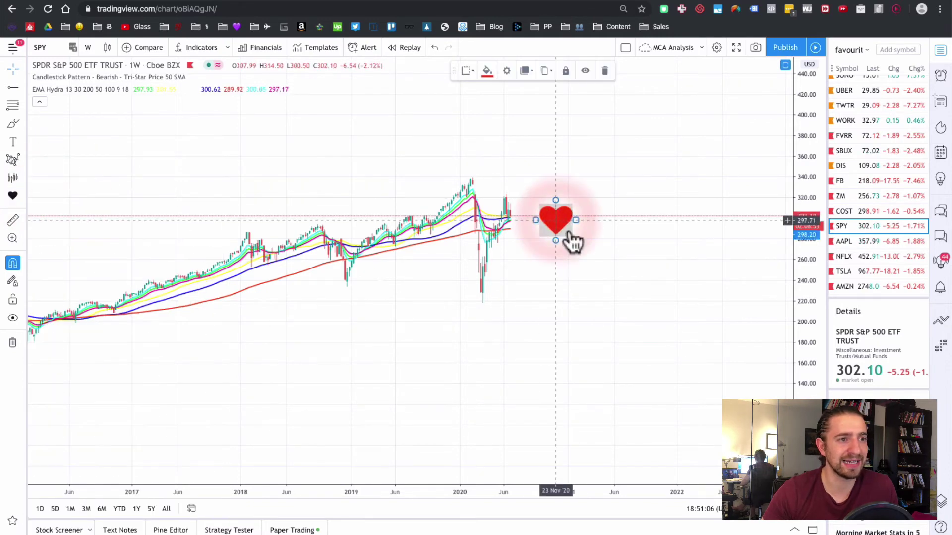
{"action": "key", "text": "Delete"}
- Measure the SPY move from 17 December 2018 at 239.98 to 11 May 2020 at 342.03
{"action": "left_click", "coordinate": [11, 221]}
{"action": "left_click", "coordinate": [347, 289]}
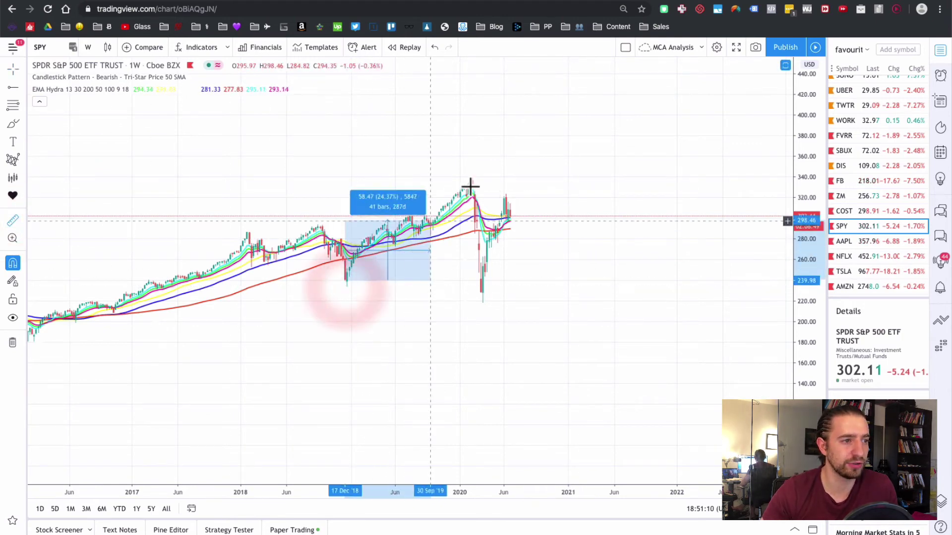
{"action": "left_click", "coordinate": [498, 174]}
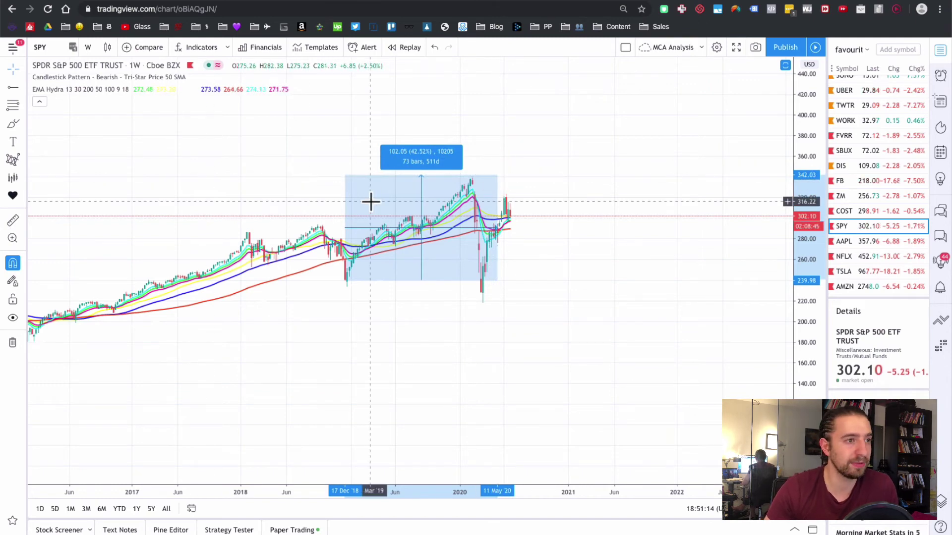
- Clear the SPY price measurement, and undo the accidental removal of the EMA Hydra indicator
{"action": "left_click", "coordinate": [442, 218]}
{"action": "key", "text": "Delete"}
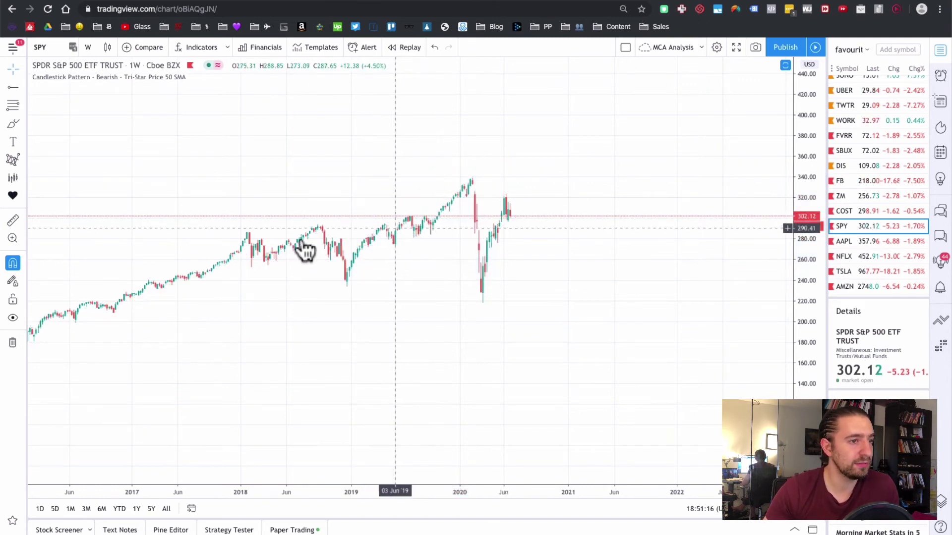
{"action": "key", "text": "ctrl+z"}
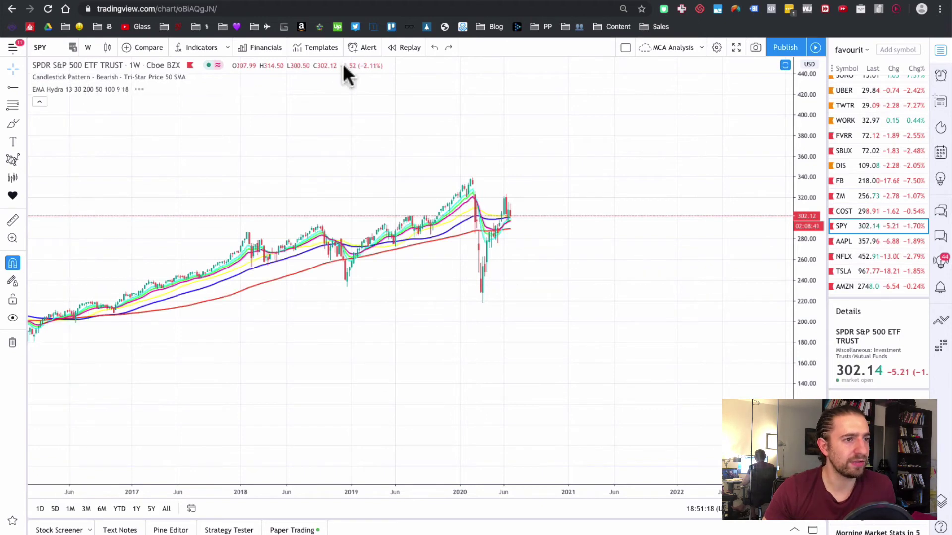
- With magnet mode off, draw a Fibonacci retracement from 18 February 2020 at 338.71 to 30 March 2020 at 219.44
{"action": "scroll", "coordinate": [520, 244], "scroll_direction": "up", "scroll_amount": 3}
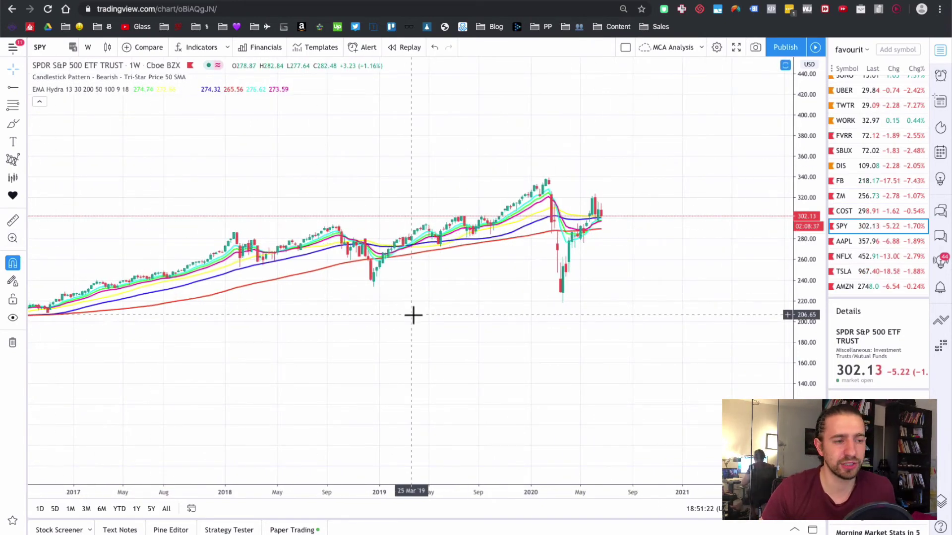
{"action": "scroll", "coordinate": [413, 315], "scroll_direction": "down", "scroll_amount": 3}
{"action": "scroll", "coordinate": [413, 315], "scroll_direction": "up", "scroll_amount": 5}
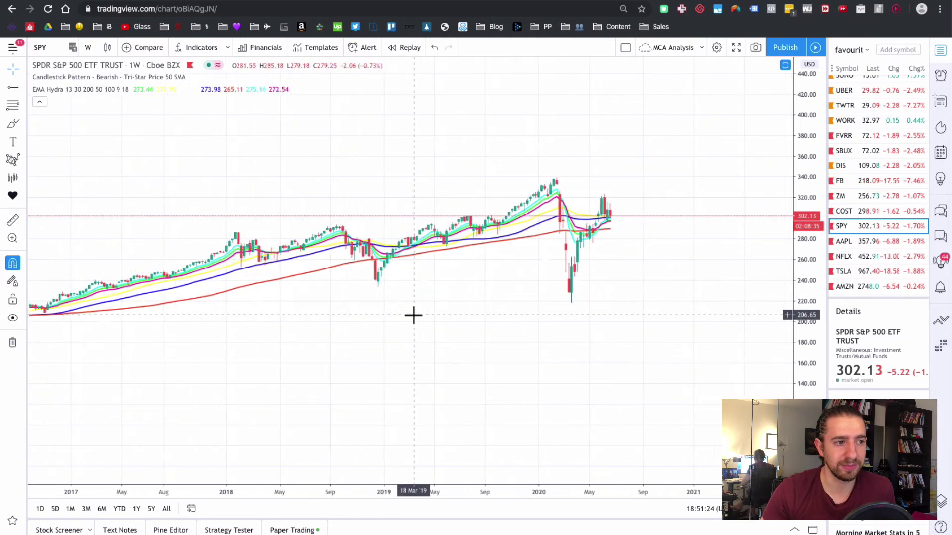
{"action": "scroll", "coordinate": [413, 314], "scroll_direction": "up", "scroll_amount": 3}
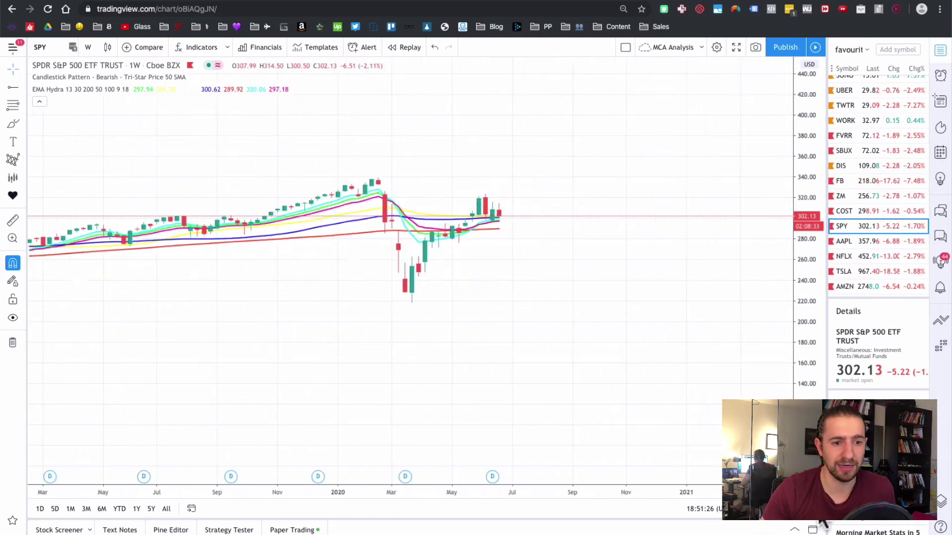
{"action": "scroll", "coordinate": [594, 361], "scroll_direction": "left", "scroll_amount": 10}
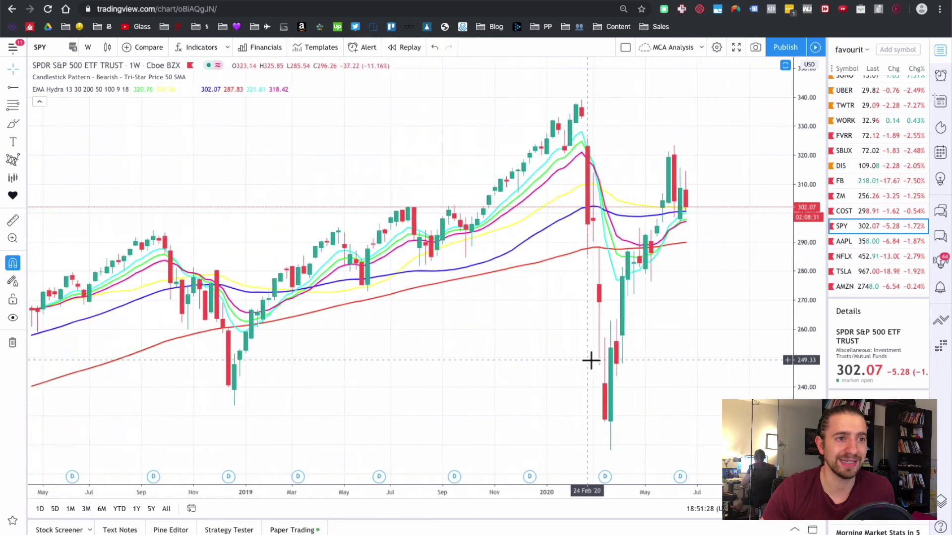
{"action": "scroll", "coordinate": [590, 361], "scroll_direction": "down", "scroll_amount": 2}
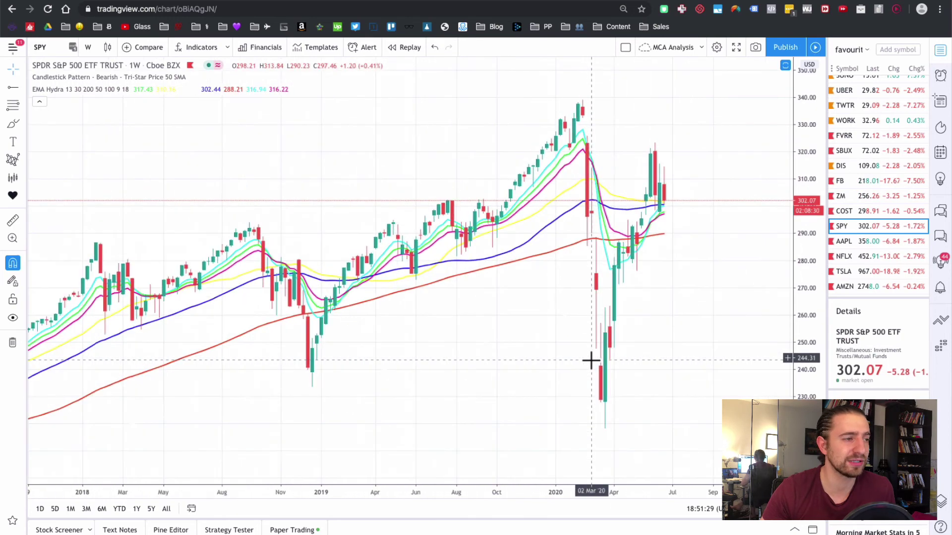
{"action": "left_click", "coordinate": [14, 106]}
{"action": "left_click", "coordinate": [14, 263]}
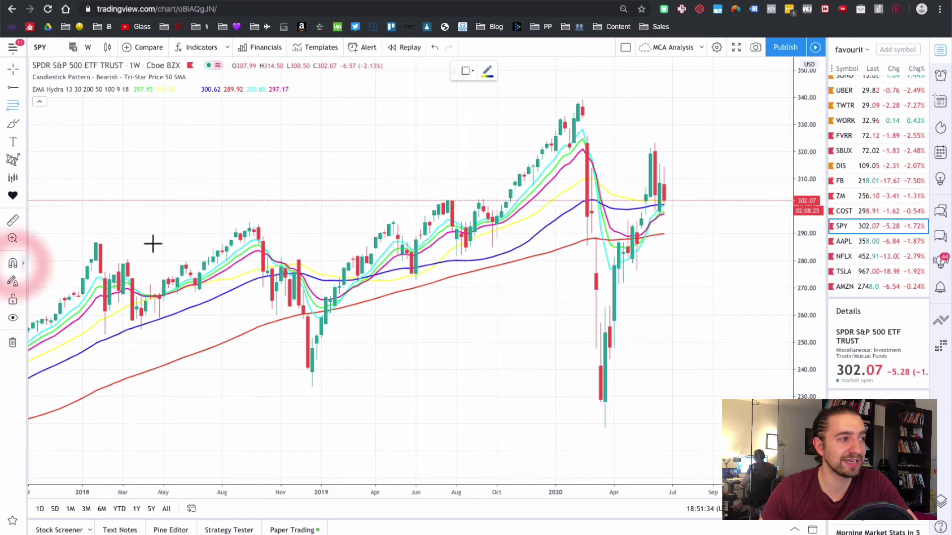
{"action": "left_click", "coordinate": [583, 101]}
{"action": "left_click", "coordinate": [609, 425]}
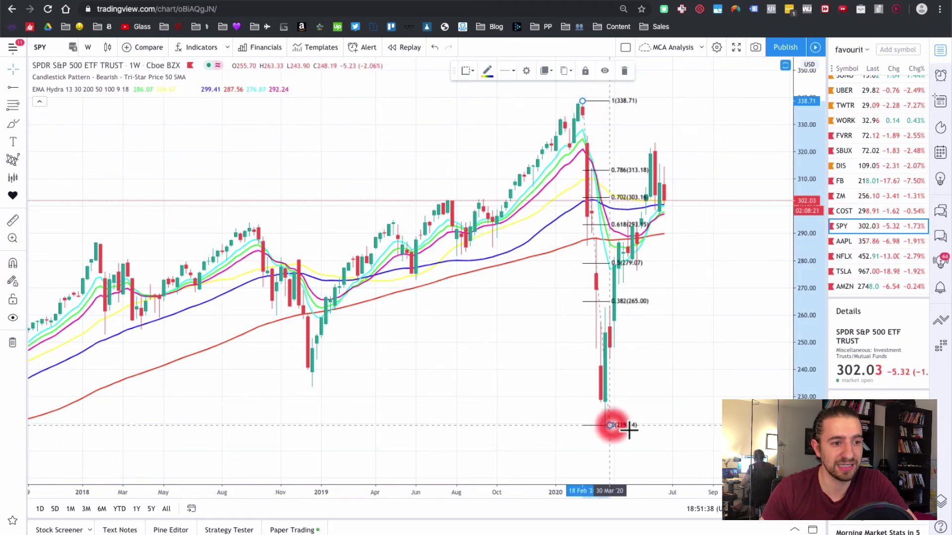
- With magnet mode on, draw a second Fibonacci retracement from 10 February 2020 at 338.12 to 23 March 2020 at 218.26
{"action": "scroll", "coordinate": [632, 435], "scroll_direction": "up", "scroll_amount": 5}
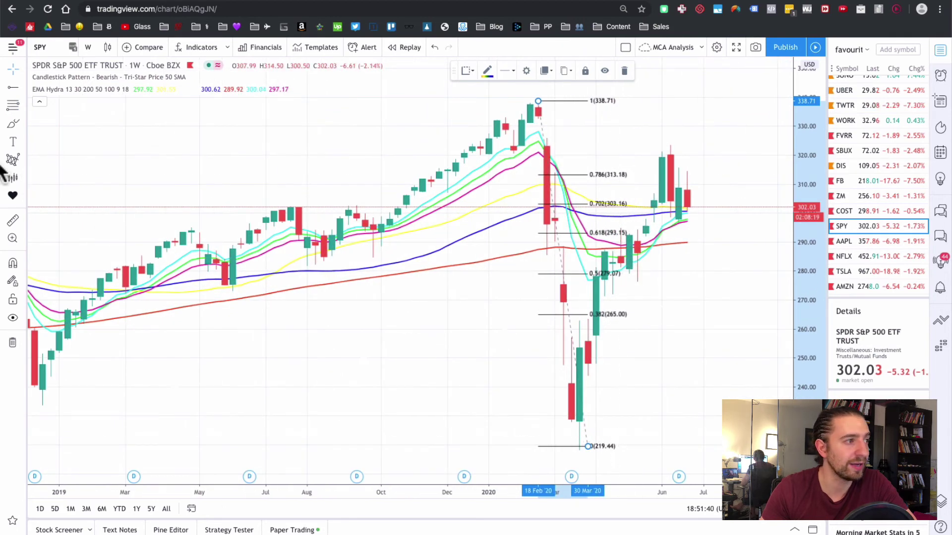
{"action": "left_click", "coordinate": [12, 106]}
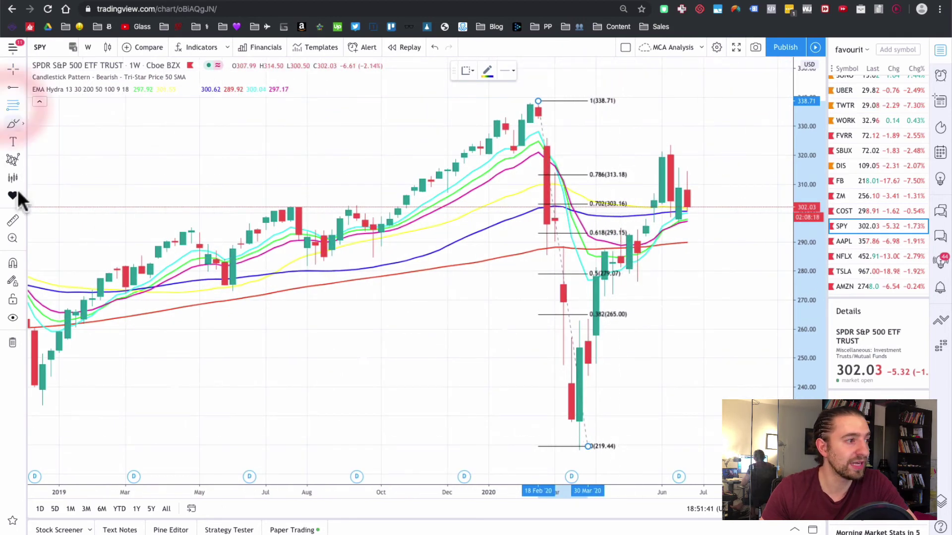
{"action": "left_click", "coordinate": [12, 264]}
{"action": "left_click", "coordinate": [530, 101]}
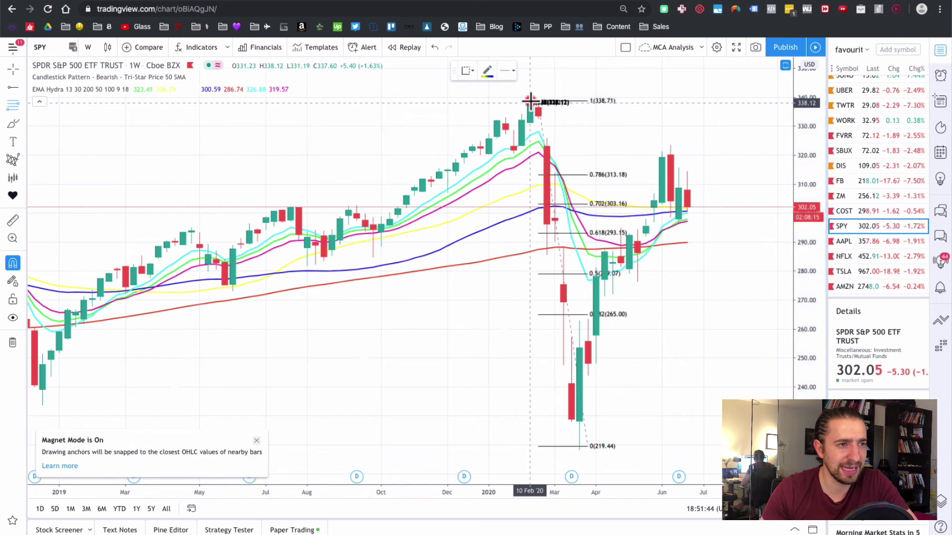
{"action": "left_click", "coordinate": [580, 441]}
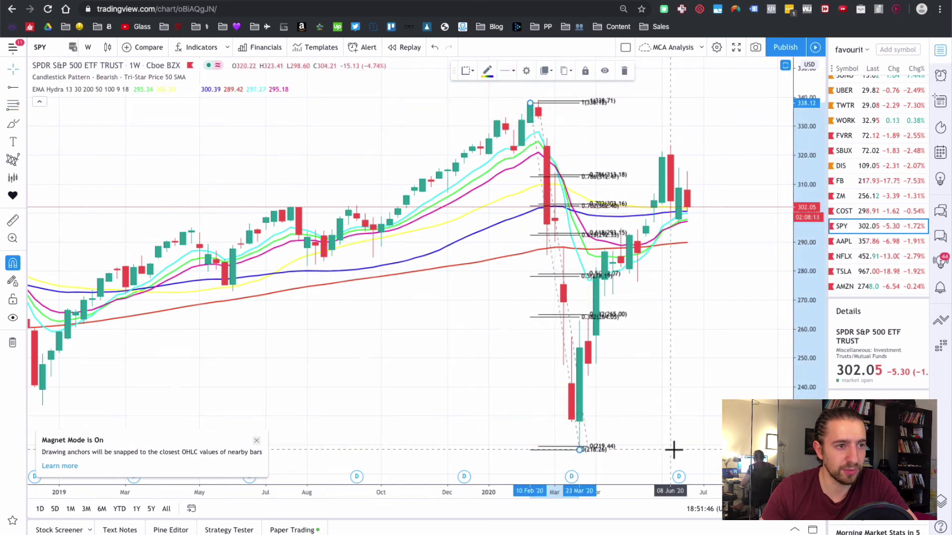
- Delete both Fibonacci retracements from the SPY chart
{"action": "left_click_drag", "start_coordinate": [611, 110], "coordinate": [620, 118]}
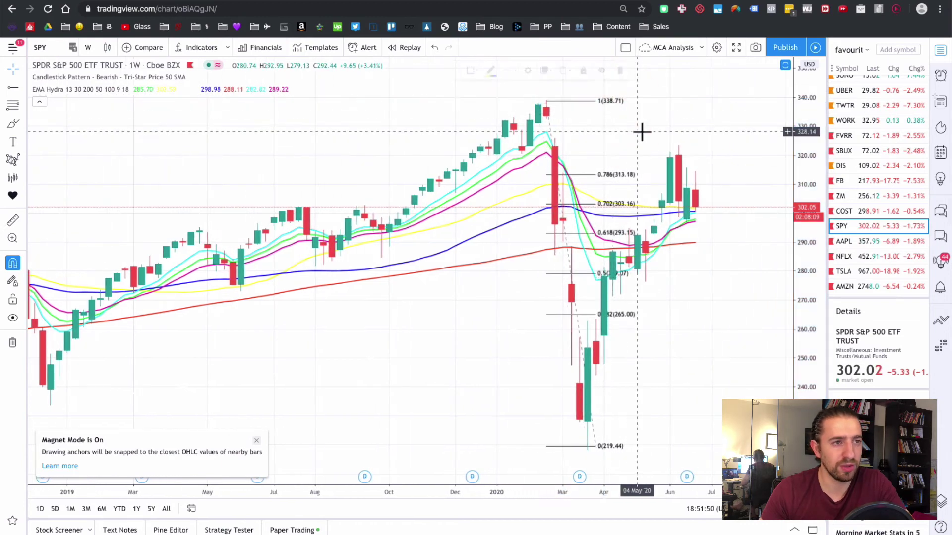
{"action": "left_click", "coordinate": [609, 101]}
{"action": "key", "text": "Delete"}
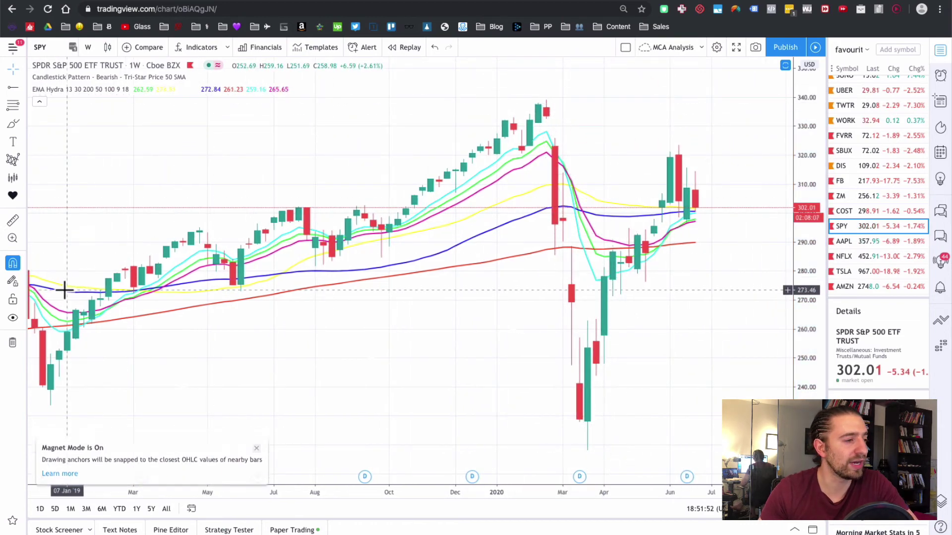
- Draw a snapped ray through the lows of 8 February 2016 at 181.09 and 23 March 2020 at 218.26
{"action": "left_click", "coordinate": [20, 85]}
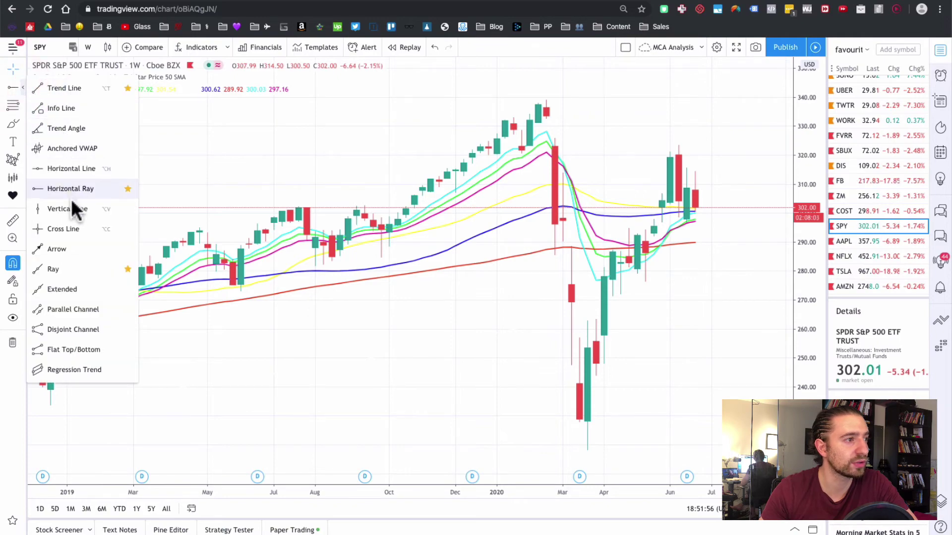
{"action": "left_click", "coordinate": [73, 267]}
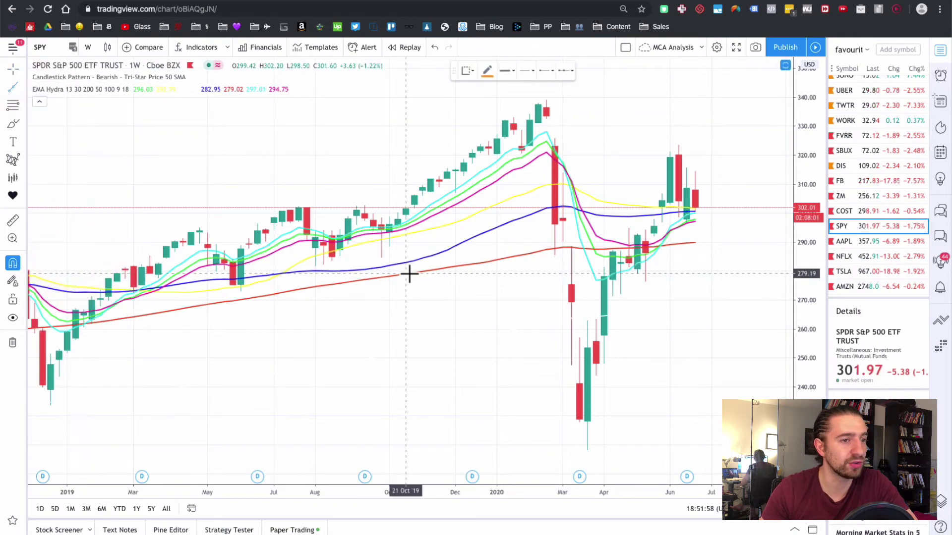
{"action": "scroll", "coordinate": [410, 273], "scroll_direction": "down", "scroll_amount": 5}
{"action": "scroll", "coordinate": [409, 274], "scroll_direction": "down", "scroll_amount": 3}
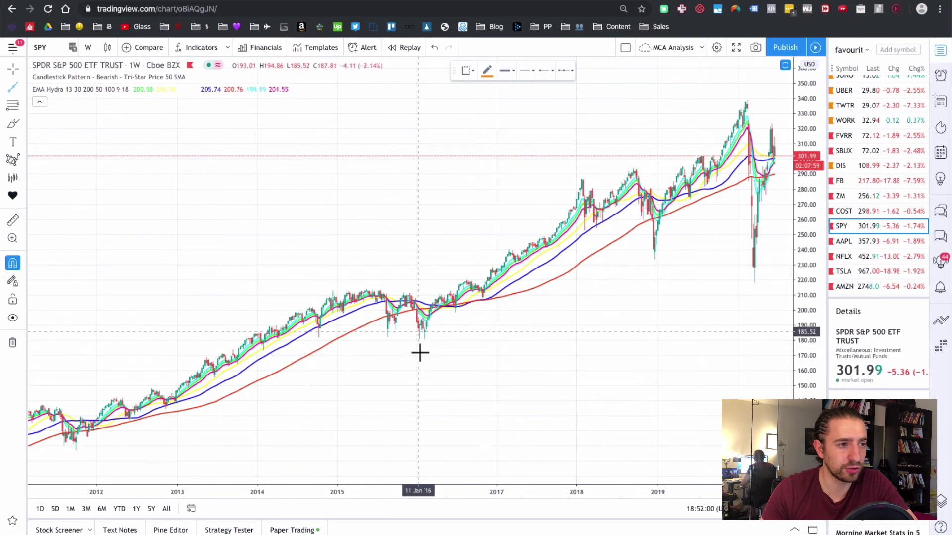
{"action": "scroll", "coordinate": [419, 352], "scroll_direction": "up", "scroll_amount": 2}
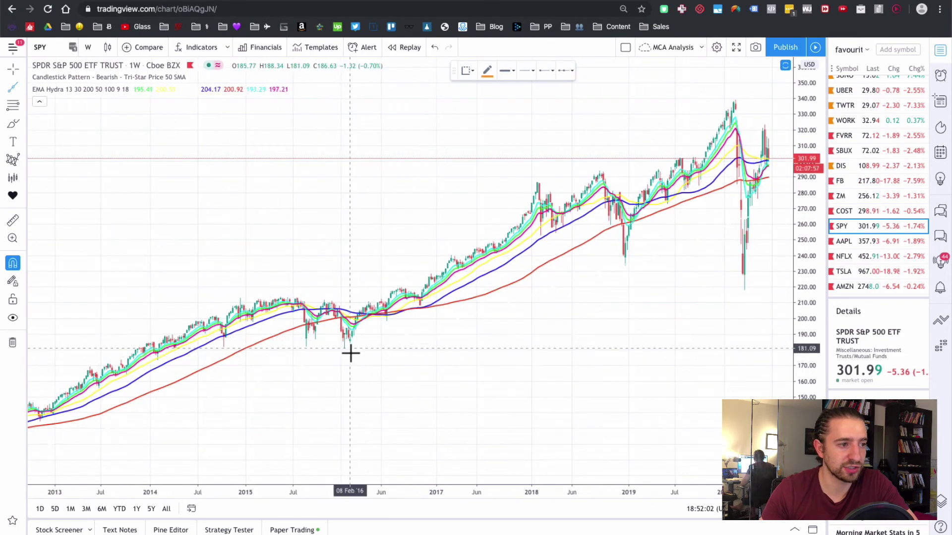
{"action": "left_click", "coordinate": [351, 353]}
{"action": "scroll", "coordinate": [514, 303], "scroll_direction": "right", "scroll_amount": 3}
{"action": "left_click", "coordinate": [688, 299]}
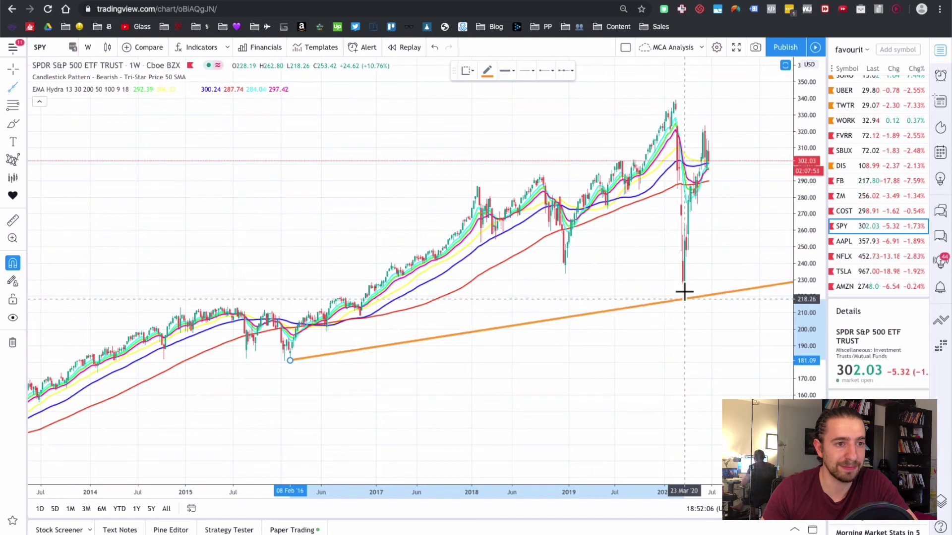
{"action": "left_click", "coordinate": [684, 299]}
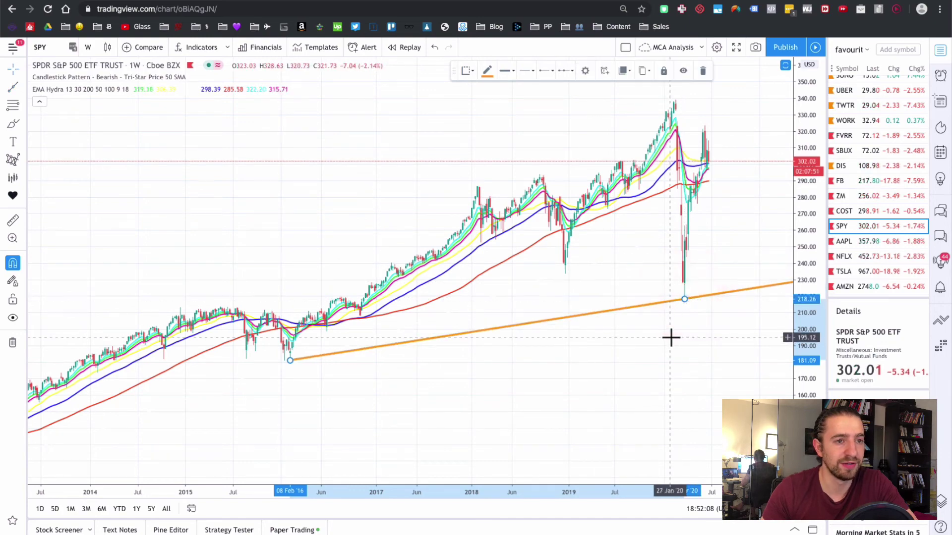
- Brush a projected price path from the latest bar, swinging down to the orange ray by 2023–2024 and rising to about 342 in 2025
{"action": "scroll", "coordinate": [671, 338], "scroll_direction": "down", "scroll_amount": 3}
{"action": "scroll", "coordinate": [671, 338], "scroll_direction": "right", "scroll_amount": 5}
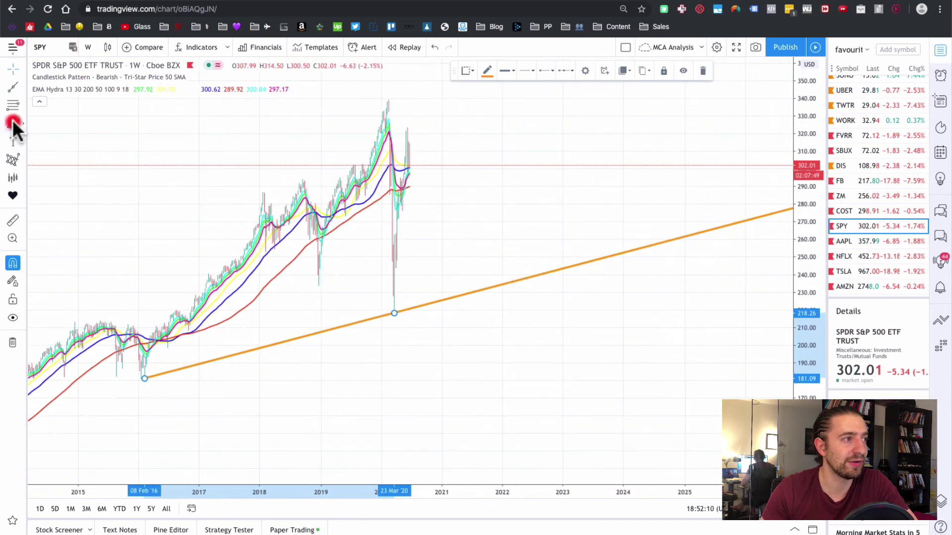
{"action": "left_click", "coordinate": [14, 124]}
{"action": "mouse_move", "coordinate": [410, 165]}
{"action": "left_mouse_down"}
{"action": "mouse_move", "coordinate": [454, 190]}
{"action": "mouse_move", "coordinate": [501, 197]}
{"action": "mouse_move", "coordinate": [580, 240]}
{"action": "left_mouse_up"}
{"action": "left_click", "coordinate": [646, 248]}
{"action": "scroll", "coordinate": [619, 164], "scroll_direction": "down", "scroll_amount": 6}
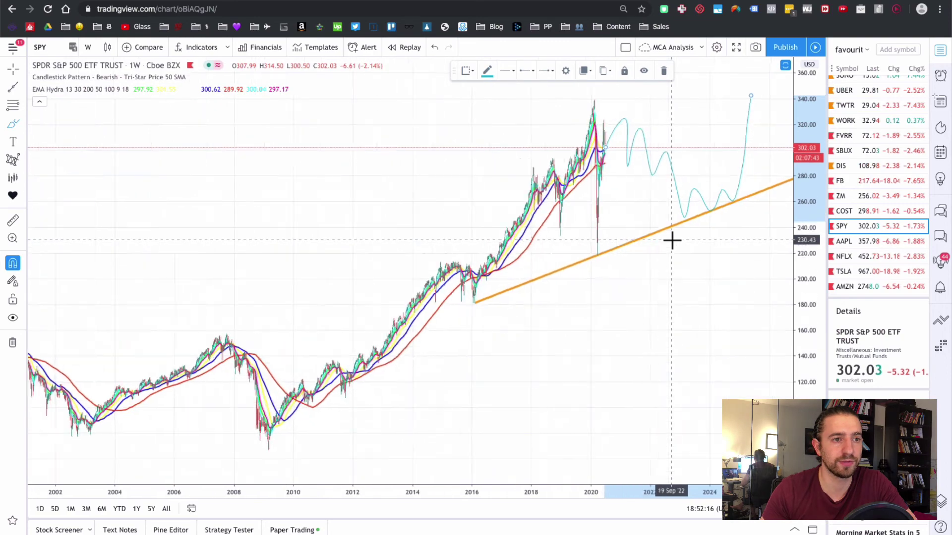
{"action": "scroll", "coordinate": [666, 199], "scroll_direction": "up", "scroll_amount": 2}
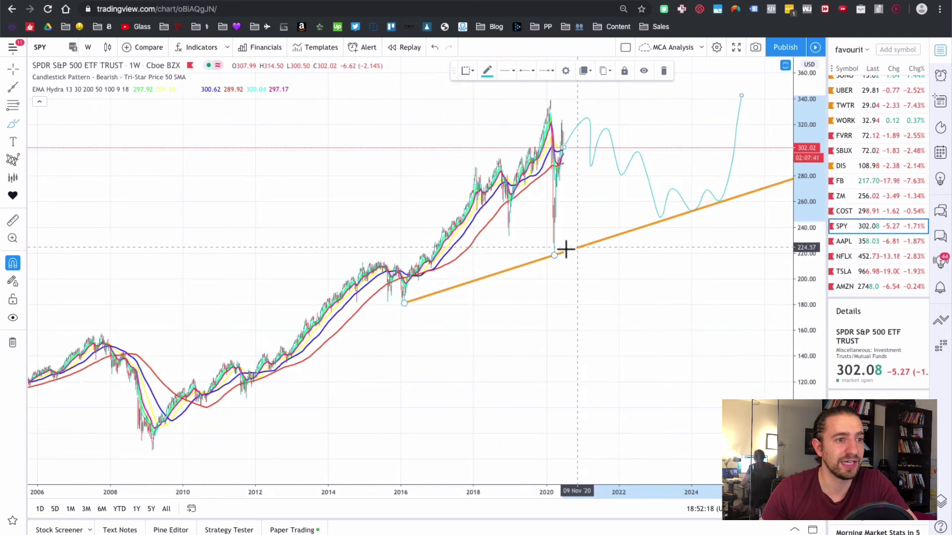
- Turn magnet mode off and draw a second ray from 1 February 2016 at 180.96 to 6 April 2020 at 222.46
{"action": "scroll", "coordinate": [554, 253], "scroll_direction": "up", "scroll_amount": 5}
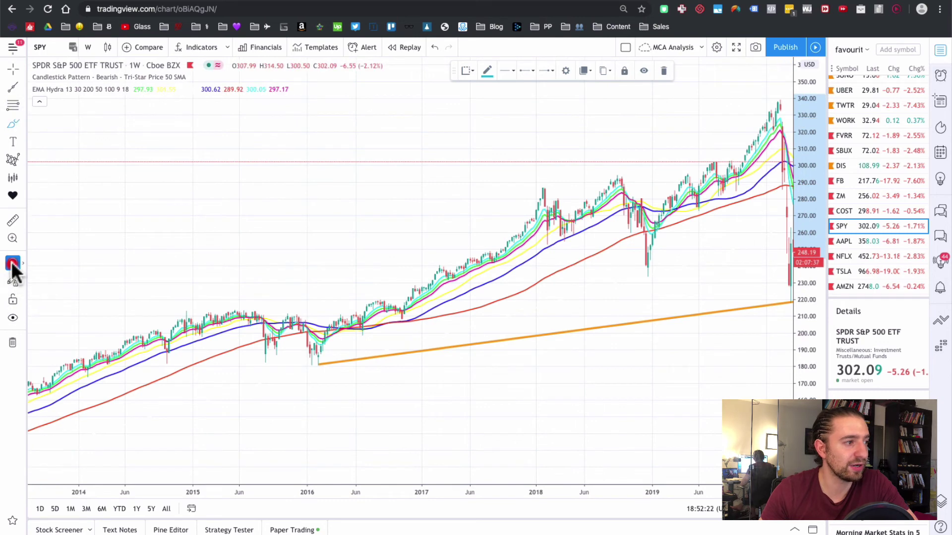
{"action": "left_click", "coordinate": [13, 88]}
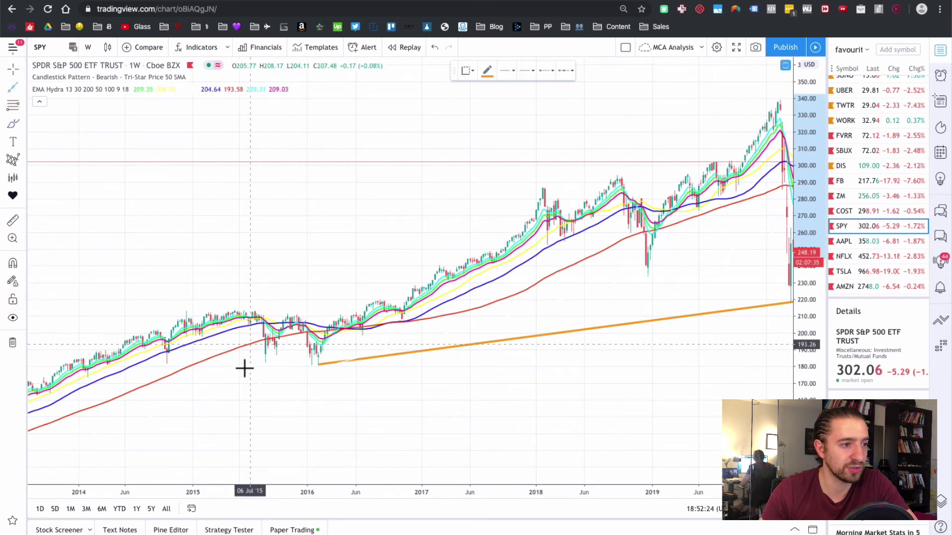
{"action": "left_click", "coordinate": [315, 365]}
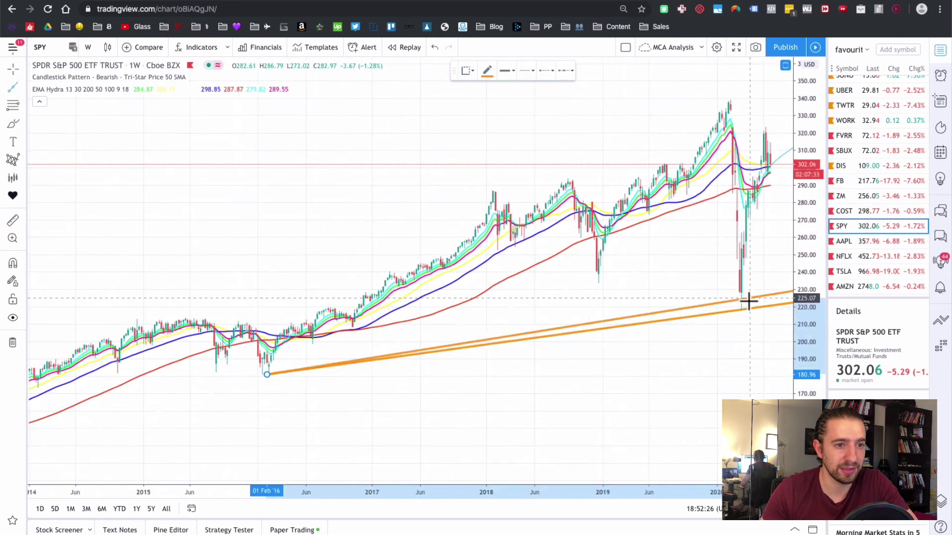
{"action": "left_click", "coordinate": [746, 304]}
{"action": "scroll", "coordinate": [742, 342], "scroll_direction": "down", "scroll_amount": 8}
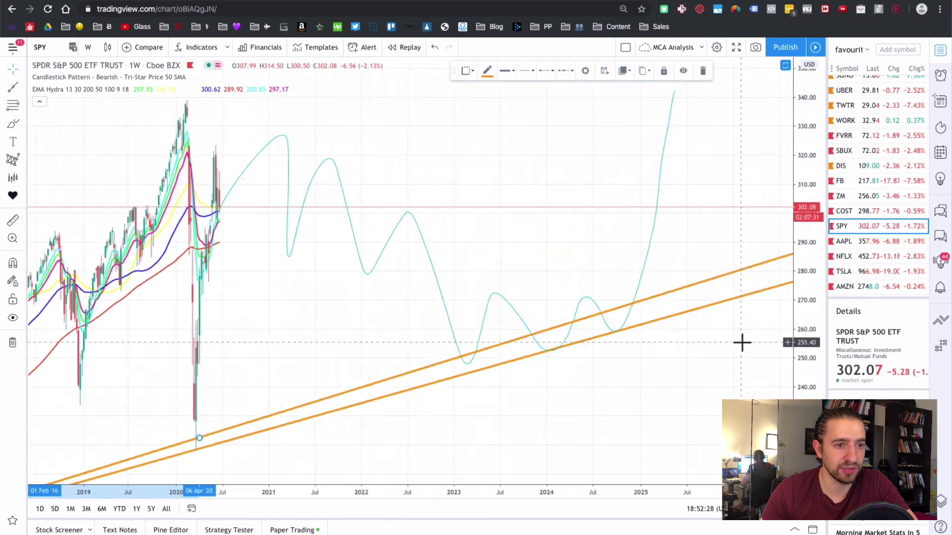
{"action": "scroll", "coordinate": [742, 342], "scroll_direction": "right", "scroll_amount": 5}
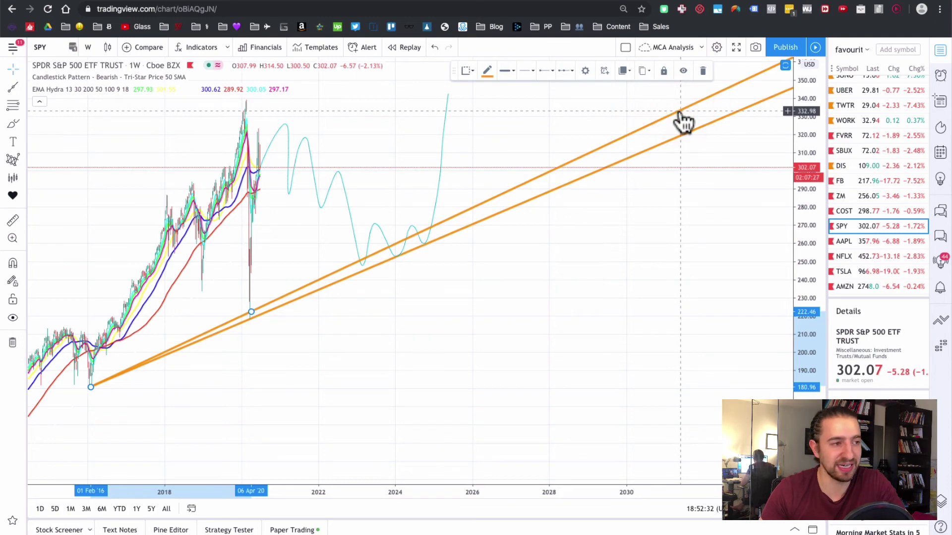
- Delete both orange rays and the brushed price path
{"action": "key", "text": "Delete"}
{"action": "left_click", "coordinate": [535, 203]}
{"action": "key", "text": "Delete"}
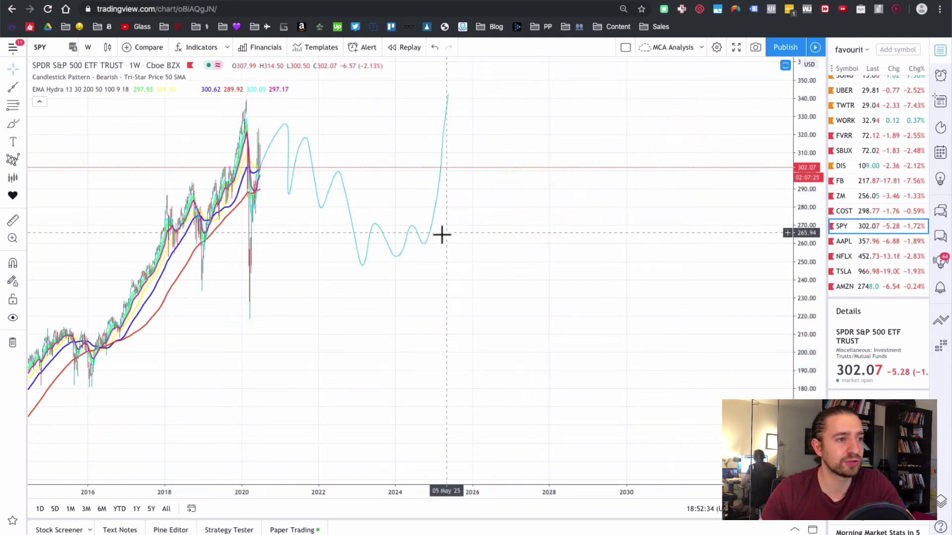
{"action": "left_click", "coordinate": [426, 243]}
{"action": "key", "text": "Delete"}
- Turn on Stay in Drawing Mode and brush a wavy curve from about May 2018 to 20 April 2020
{"action": "scroll", "coordinate": [427, 243], "scroll_direction": "up", "scroll_amount": 5}
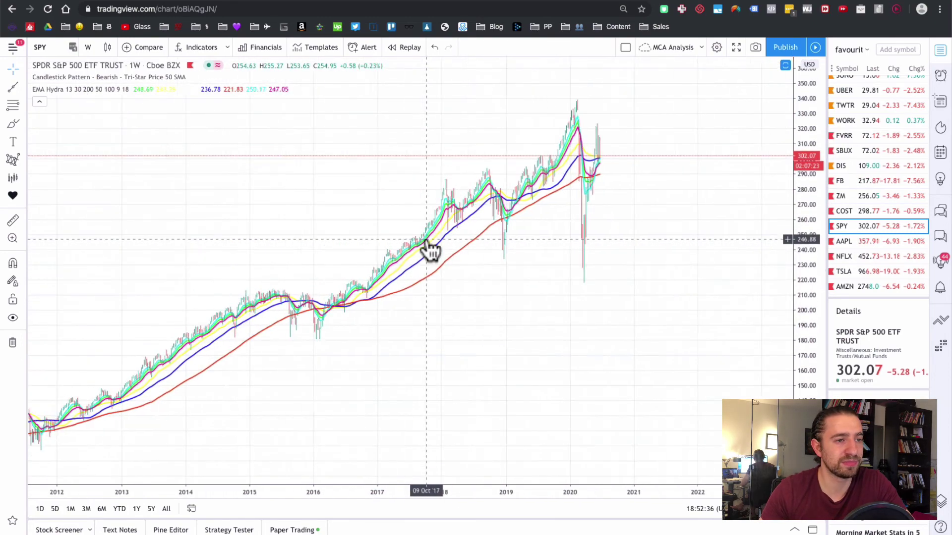
{"action": "scroll", "coordinate": [429, 250], "scroll_direction": "up", "scroll_amount": 2}
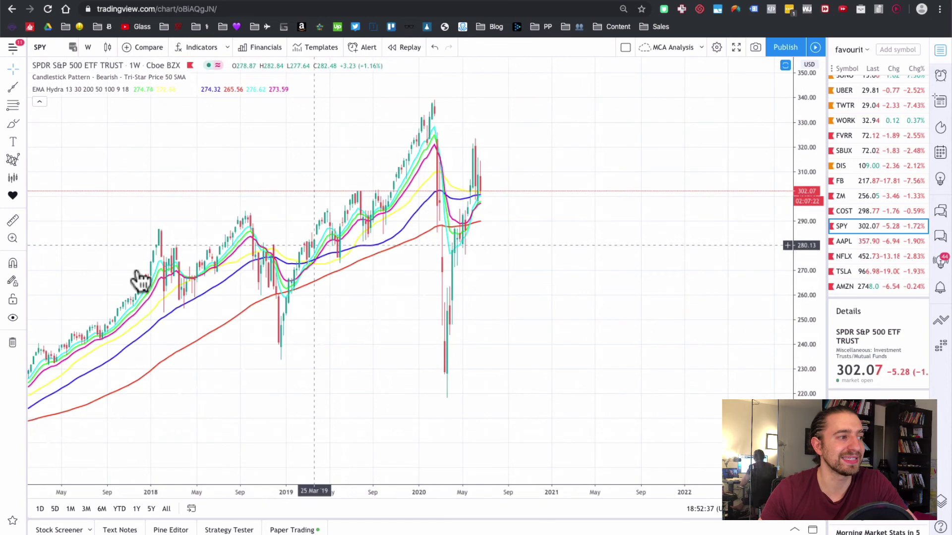
{"action": "left_click", "coordinate": [13, 281]}
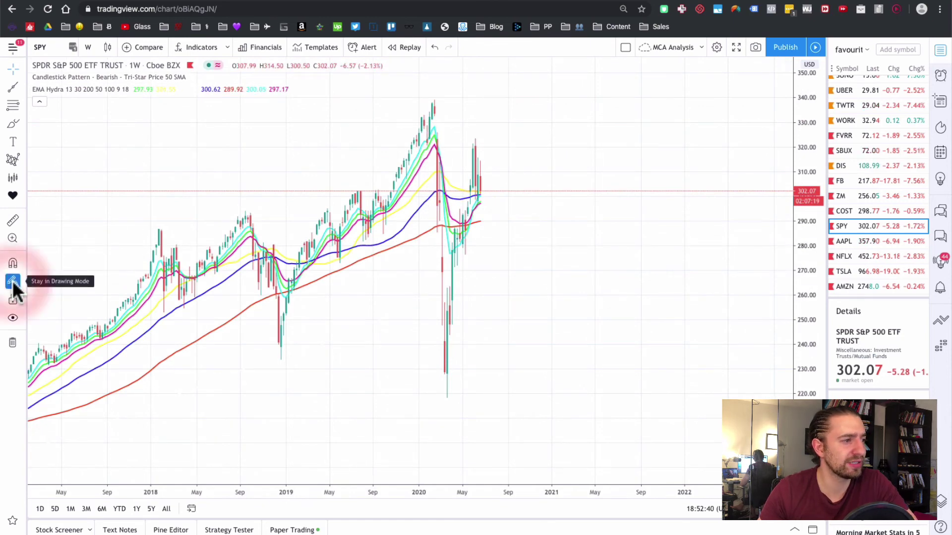
{"action": "left_click", "coordinate": [11, 125]}
{"action": "mouse_move", "coordinate": [196, 201]}
{"action": "left_mouse_down"}
{"action": "mouse_move", "coordinate": [284, 159]}
{"action": "mouse_move", "coordinate": [460, 242]}
{"action": "left_mouse_up"}
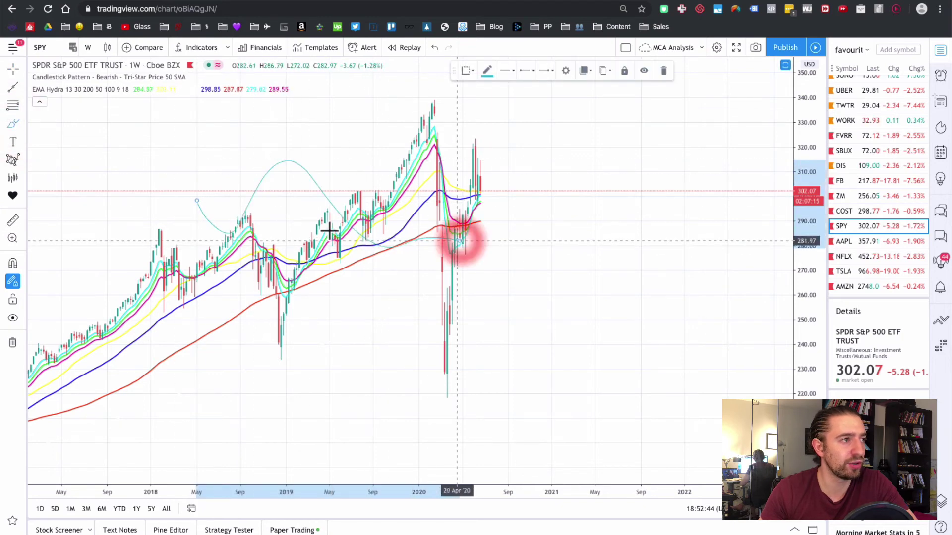
- Draw a nearly horizontal ray from 4 December 2017 to 29 July 2019 at about 297
{"action": "left_click", "coordinate": [12, 88]}
{"action": "left_click_drag", "start_coordinate": [141, 203], "coordinate": [358, 203]}
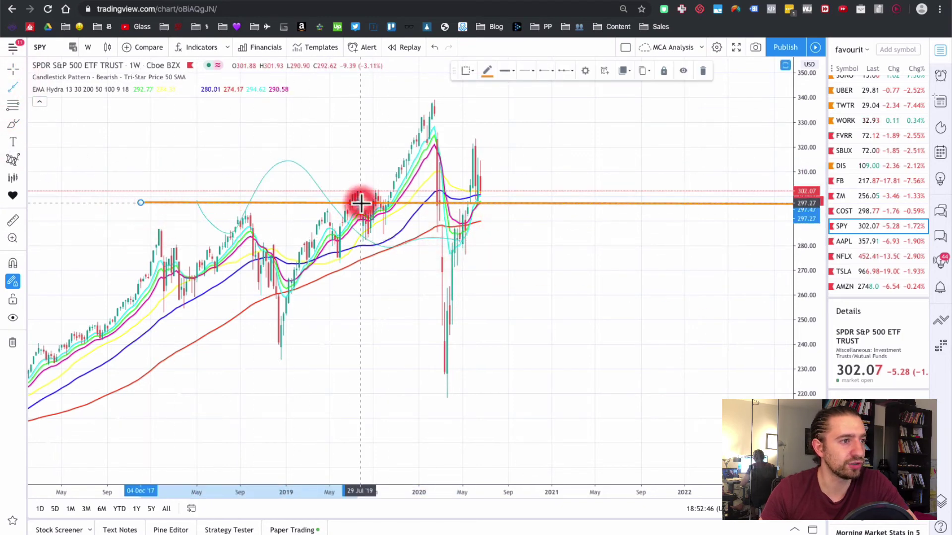
- Delete the nearly horizontal ray and draw a series of new rays in succession across the SPY chart
{"action": "key", "text": "Delete"}
{"action": "left_click", "coordinate": [92, 164]}
{"action": "left_click", "coordinate": [202, 145]}
{"action": "left_click", "coordinate": [202, 177]}
{"action": "left_click", "coordinate": [255, 180]}
{"action": "left_click", "coordinate": [276, 214]}
{"action": "left_click", "coordinate": [377, 205]}
{"action": "left_click", "coordinate": [413, 212]}
{"action": "left_click", "coordinate": [490, 179]}
{"action": "left_click", "coordinate": [559, 168]}
- Erase all the rays and the brushed curve from the chart with the Eraser
{"action": "left_click", "coordinate": [19, 64]}
{"action": "left_click", "coordinate": [55, 133]}
{"action": "left_click", "coordinate": [151, 148]}
{"action": "left_click", "coordinate": [218, 143]}
{"action": "left_click", "coordinate": [233, 180]}
{"action": "left_click", "coordinate": [259, 179]}
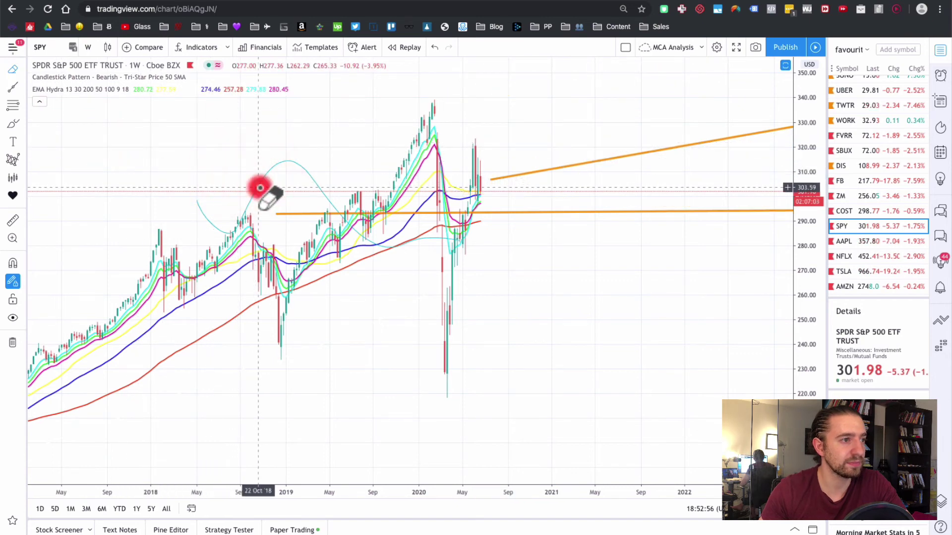
{"action": "left_click", "coordinate": [308, 214]}
{"action": "left_click", "coordinate": [531, 173]}
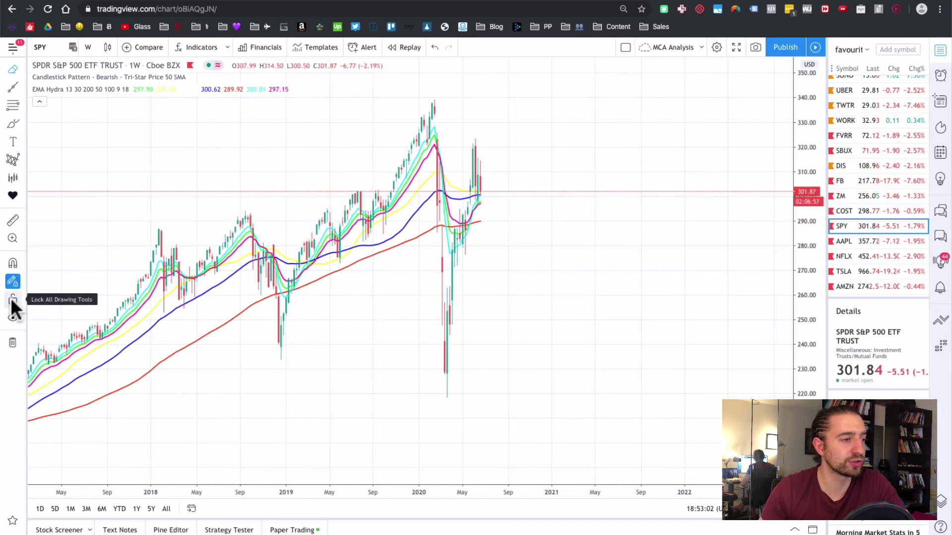
- Draw a Fib retracement from 10 December 2018 at 313.79 to 6 April 2020 at 250.56, and brush a wavy curve over it
{"action": "left_click", "coordinate": [13, 106]}
{"action": "left_click", "coordinate": [276, 162]}
{"action": "left_click", "coordinate": [452, 318]}
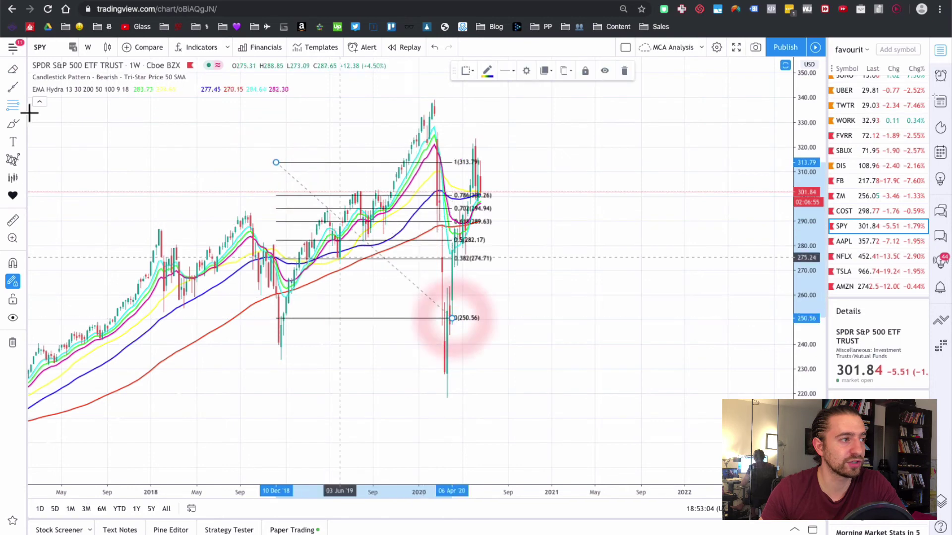
{"action": "left_click", "coordinate": [13, 125]}
{"action": "mouse_move", "coordinate": [288, 281]}
{"action": "left_mouse_down"}
{"action": "mouse_move", "coordinate": [404, 213]}
{"action": "mouse_move", "coordinate": [457, 270]}
{"action": "left_mouse_up"}
- Move the Fib retracement so it runs from 31 December 2018 at 313.59 to 27 April 2020 at 250.37
{"action": "scroll", "coordinate": [218, 233], "scroll_direction": "up", "scroll_amount": 2}
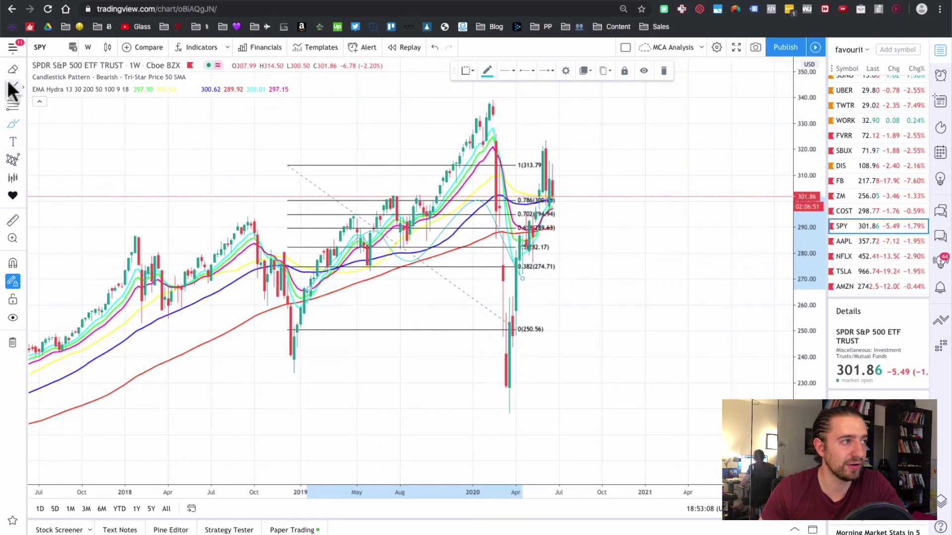
{"action": "left_click", "coordinate": [22, 70]}
{"action": "left_click", "coordinate": [47, 74]}
{"action": "mouse_move", "coordinate": [469, 289]}
{"action": "left_mouse_down"}
{"action": "mouse_move", "coordinate": [529, 304]}
{"action": "mouse_move", "coordinate": [461, 291]}
{"action": "left_mouse_up"}
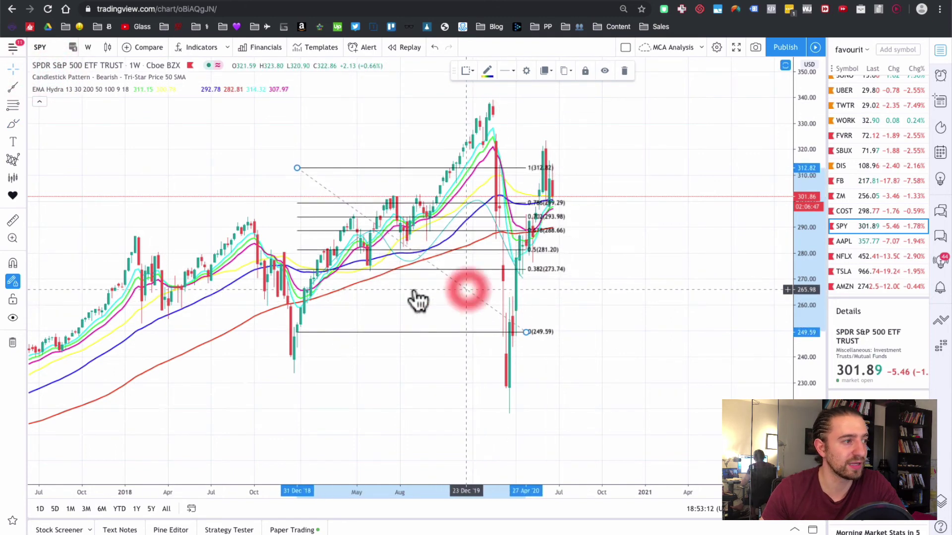
{"action": "left_click", "coordinate": [13, 281]}
{"action": "left_click", "coordinate": [12, 281]}
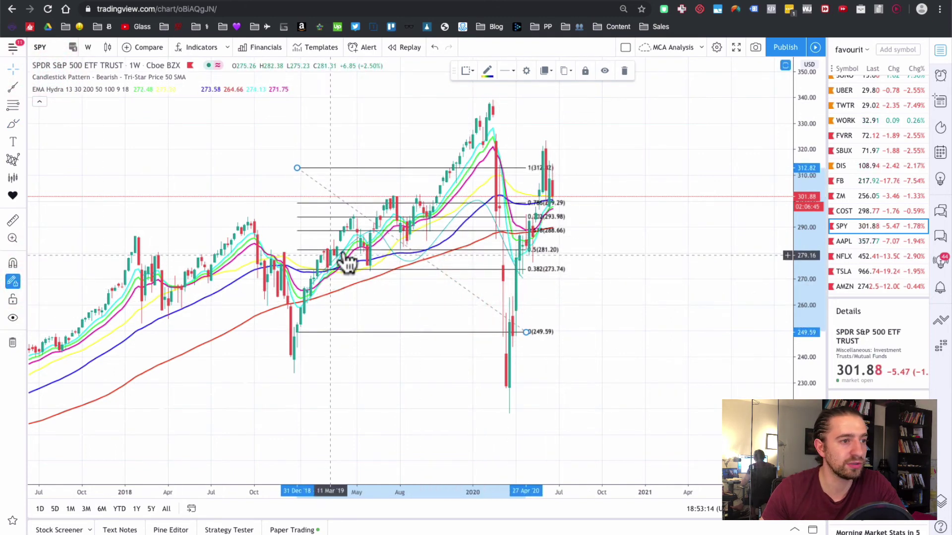
{"action": "left_click_drag", "start_coordinate": [361, 250], "coordinate": [359, 248]}
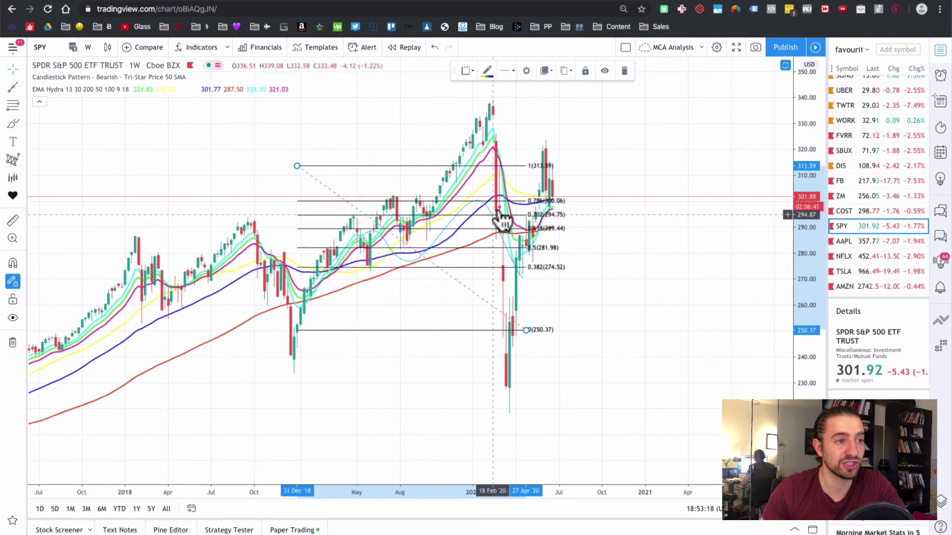
- Lock the Fib retracement and try to move it
{"action": "left_click", "coordinate": [585, 71]}
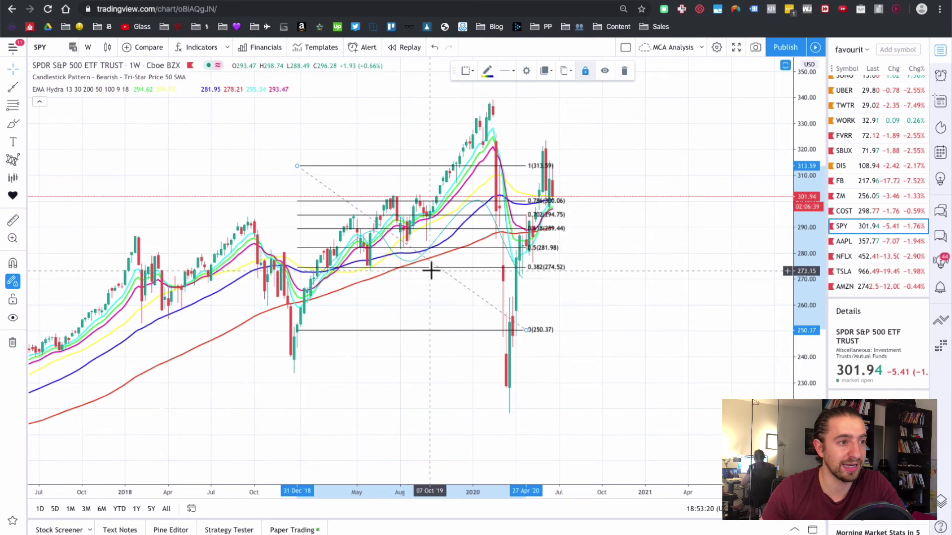
{"action": "scroll", "coordinate": [434, 277], "scroll_direction": "left", "scroll_amount": 5}
- Unlock the Fib retracement, move it to another place on the chart and delete it
{"action": "left_click", "coordinate": [564, 252]}
{"action": "left_click", "coordinate": [585, 71]}
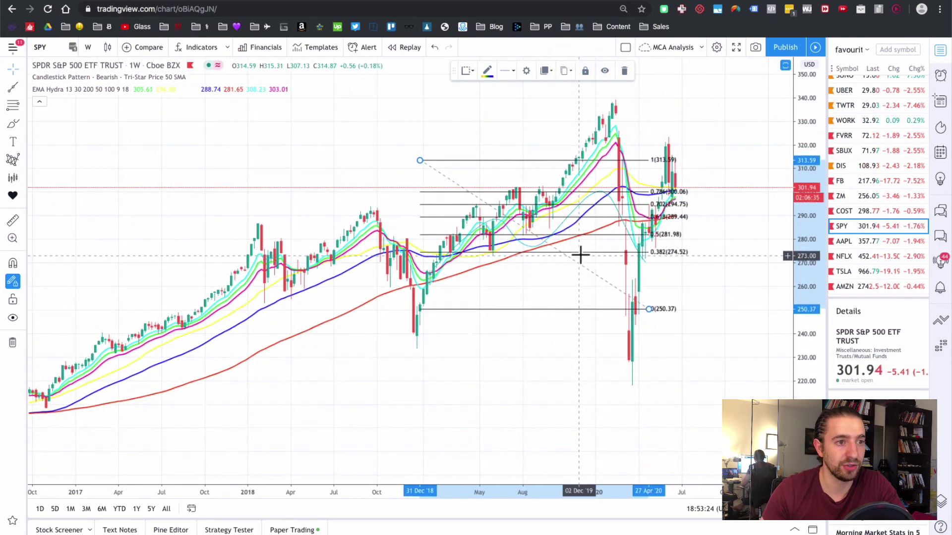
{"action": "left_click_drag", "start_coordinate": [579, 254], "coordinate": [638, 272]}
{"action": "key", "text": "Delete"}
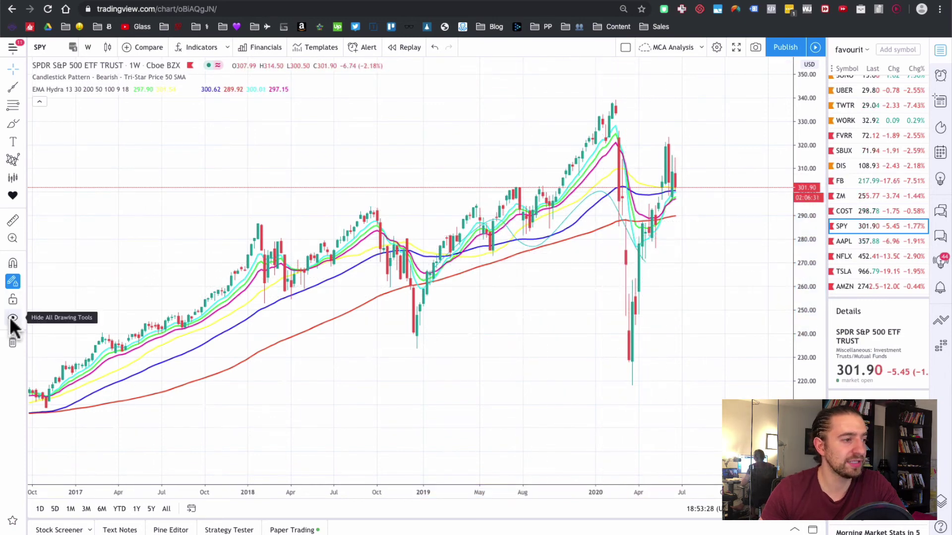
- Draw a Fib retracement from 24 December 2018 at 232.50 to 16 March 2020 at 338.86, and brush a wavy curve across the 2020 price drop
{"action": "left_click", "coordinate": [13, 105]}
{"action": "left_click", "coordinate": [416, 351]}
{"action": "left_click", "coordinate": [628, 100]}
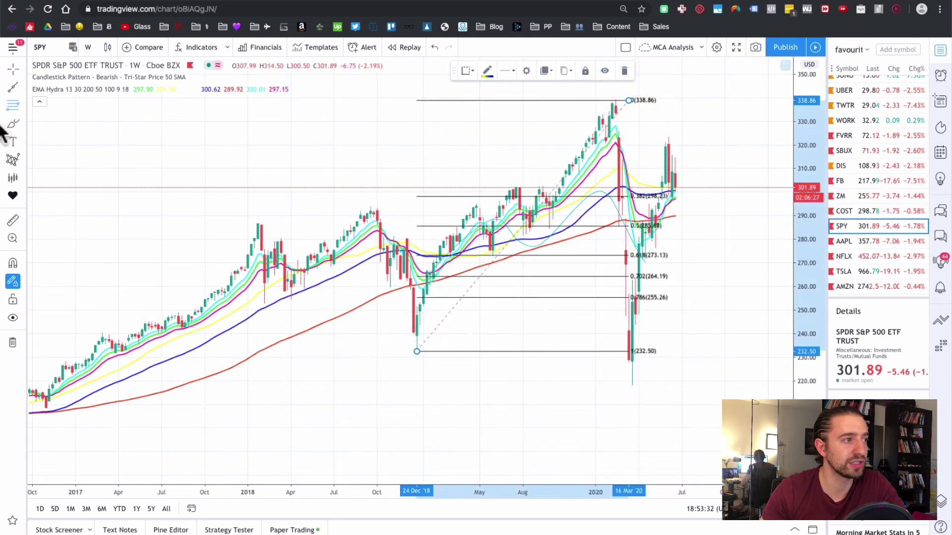
{"action": "mouse_move", "coordinate": [595, 171]}
{"action": "left_mouse_down"}
{"action": "mouse_move", "coordinate": [629, 377]}
{"action": "mouse_move", "coordinate": [654, 326]}
{"action": "mouse_move", "coordinate": [725, 337]}
{"action": "left_mouse_up"}
{"action": "left_click", "coordinate": [754, 159]}
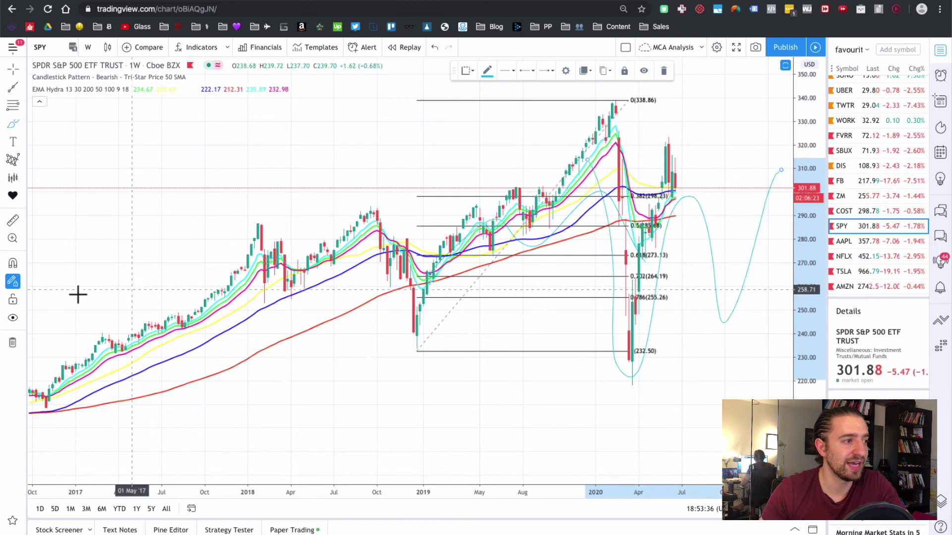
- Hide and show all drawings once, and remove every drawing from the SPY chart
{"action": "left_click", "coordinate": [13, 317]}
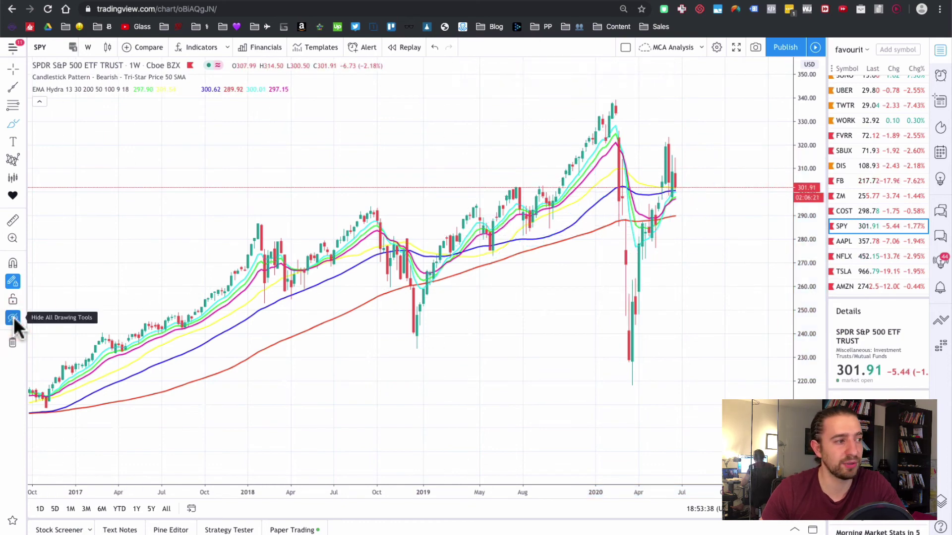
{"action": "left_click", "coordinate": [13, 318]}
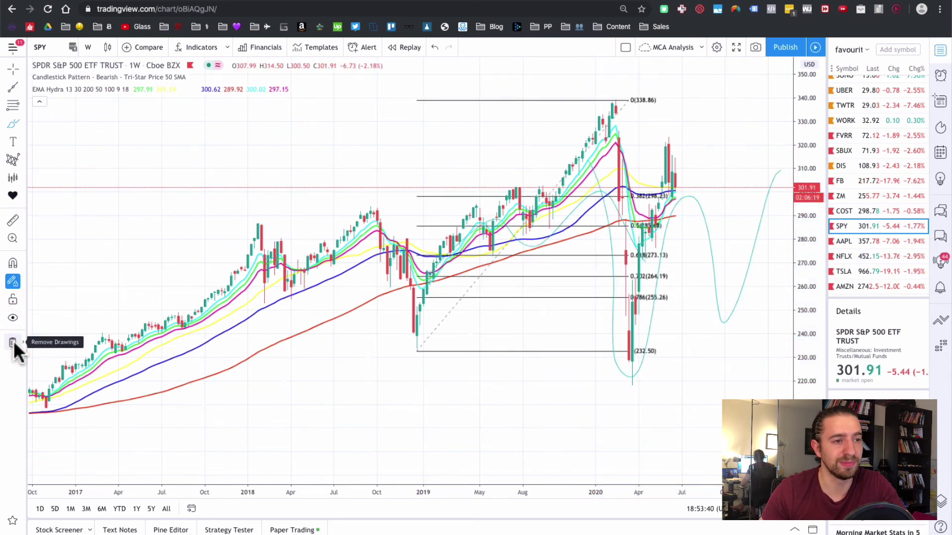
{"action": "left_click", "coordinate": [13, 343]}
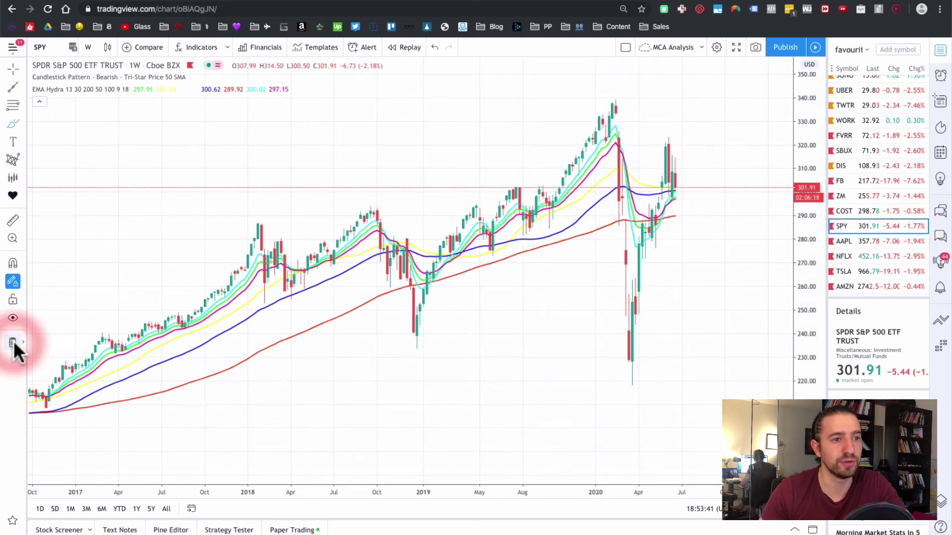
- Draw a Fib retracement from the 18 February 2020 high at 339.93 to 3 August 2020 at 217.79
{"action": "left_click", "coordinate": [12, 105]}
{"action": "left_click", "coordinate": [615, 98]}
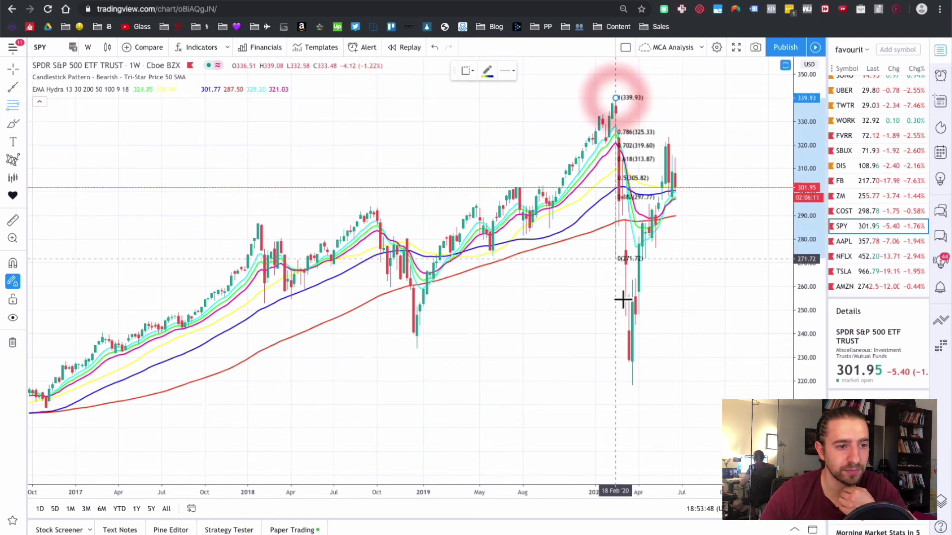
{"action": "left_click", "coordinate": [696, 383]}
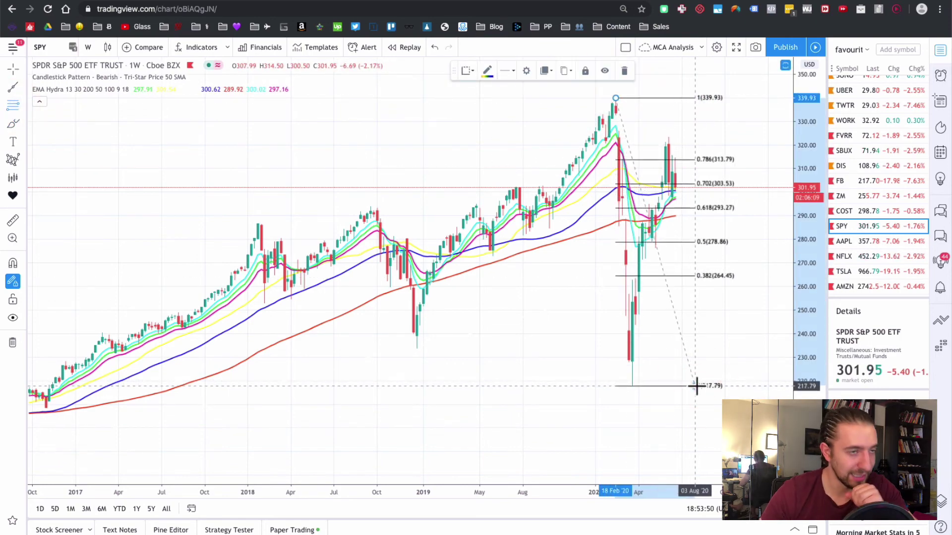
{"action": "scroll", "coordinate": [696, 386], "scroll_direction": "up", "scroll_amount": 1}
{"action": "scroll", "coordinate": [696, 386], "scroll_direction": "up", "scroll_amount": 3}
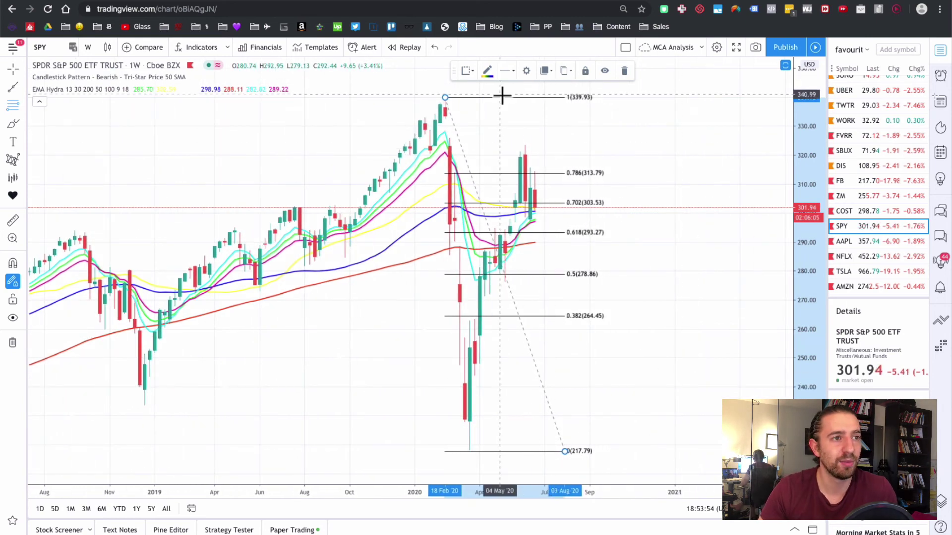
- Turn off the 0, 0.382, 0.618 and 0.786 levels of the Fib retracement
{"action": "left_click", "coordinate": [525, 71]}
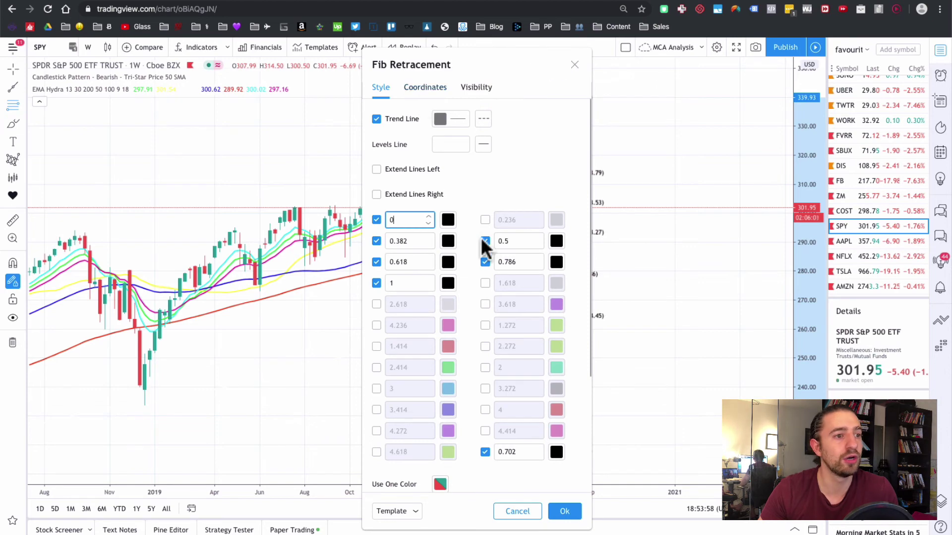
{"action": "scroll", "coordinate": [484, 240], "scroll_direction": "down", "scroll_amount": 3}
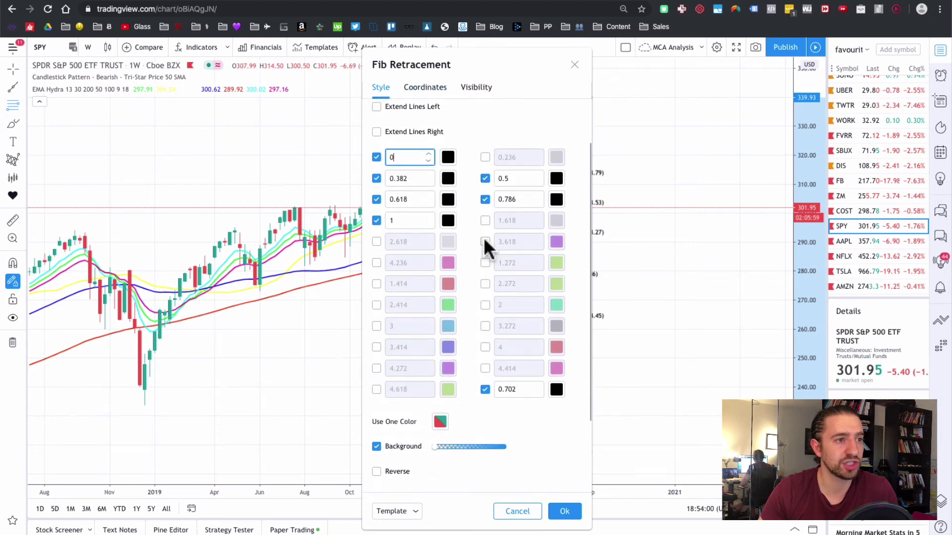
{"action": "left_click", "coordinate": [485, 200]}
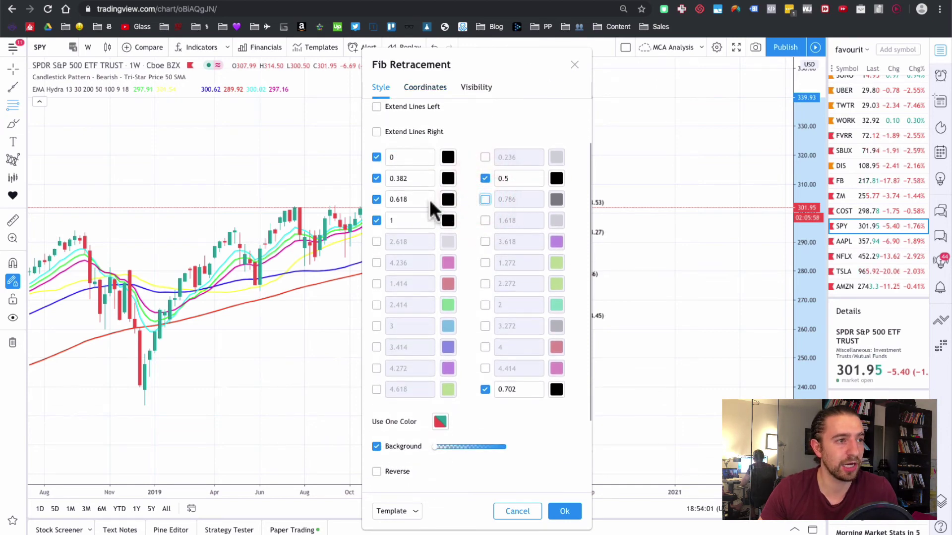
{"action": "left_click", "coordinate": [376, 199]}
{"action": "left_click", "coordinate": [376, 178]}
{"action": "left_click", "coordinate": [376, 158]}
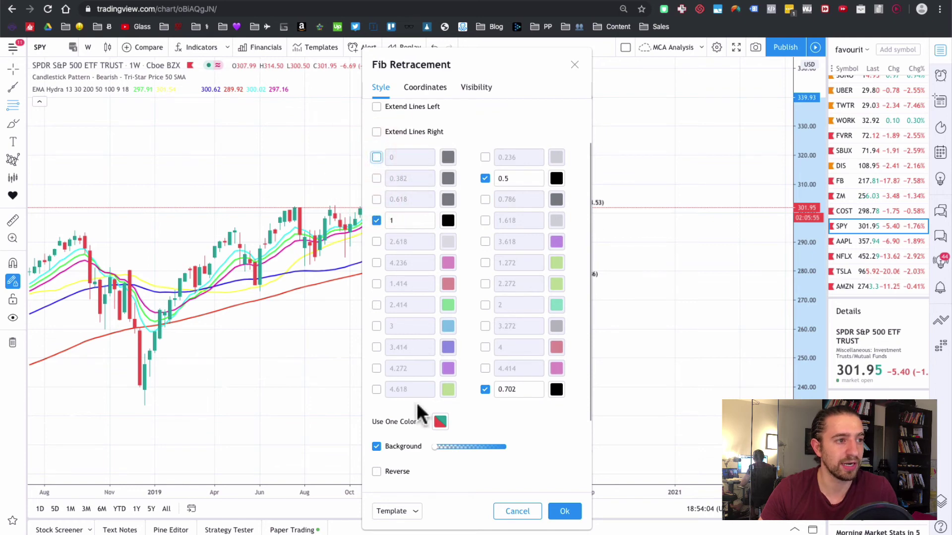
{"action": "left_click", "coordinate": [560, 511]}
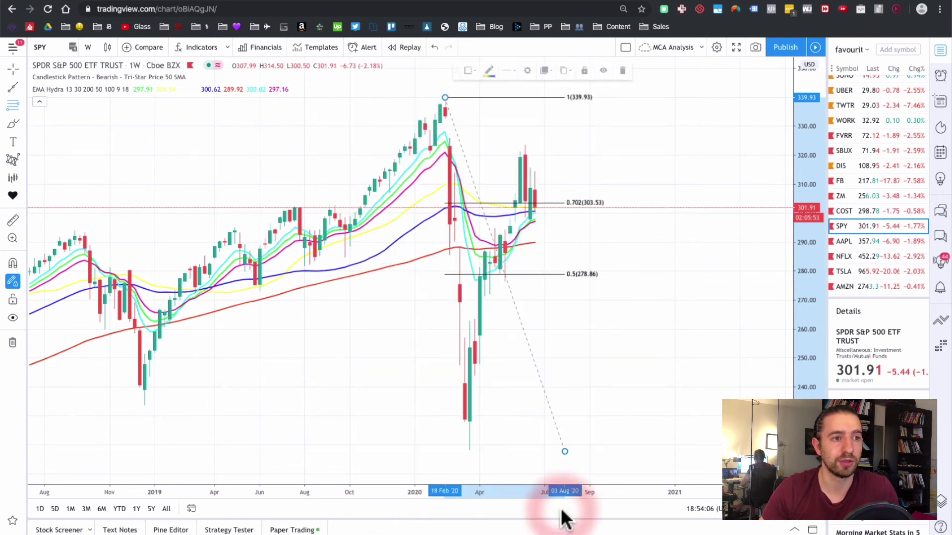
{"action": "left_click", "coordinate": [686, 199]}
{"action": "key", "text": "ctrl+z"}
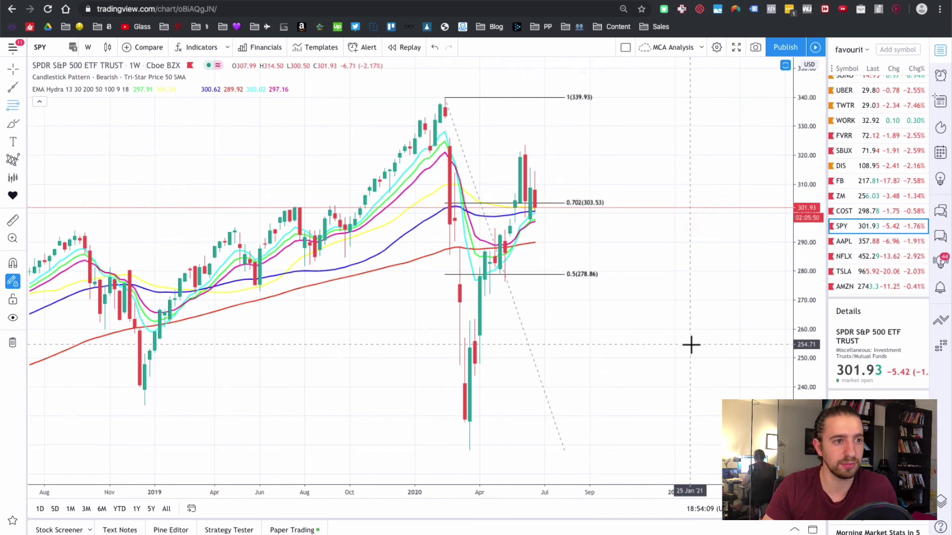
- Leave the Fib tool and turn off the 0.702 level of the existing retracement
{"action": "left_click", "coordinate": [13, 69]}
{"action": "left_click", "coordinate": [37, 67]}
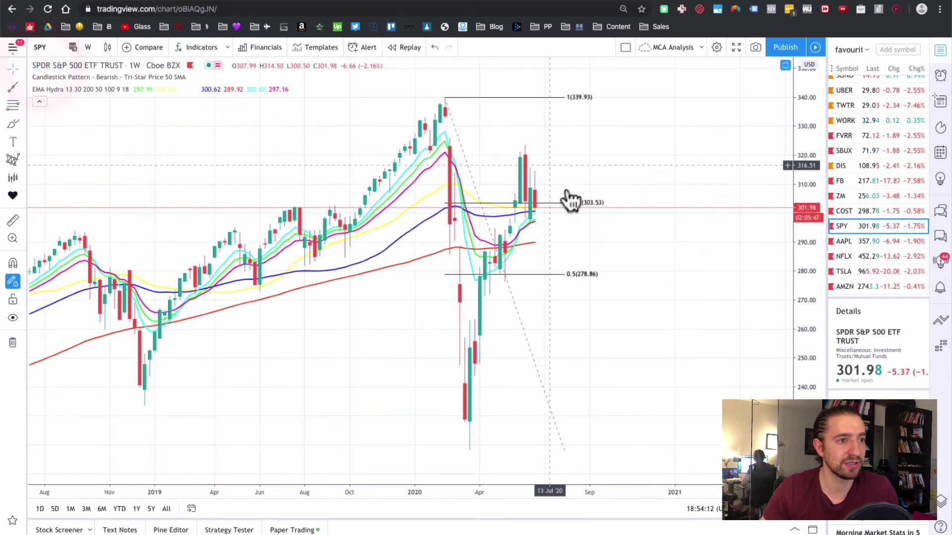
{"action": "double_click", "coordinate": [574, 203]}
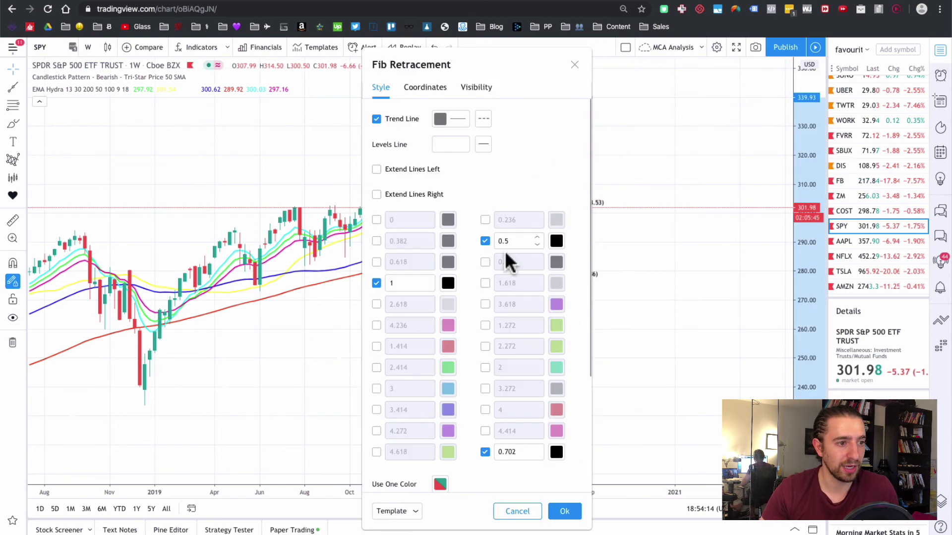
{"action": "left_click", "coordinate": [486, 451]}
{"action": "left_click", "coordinate": [561, 511]}
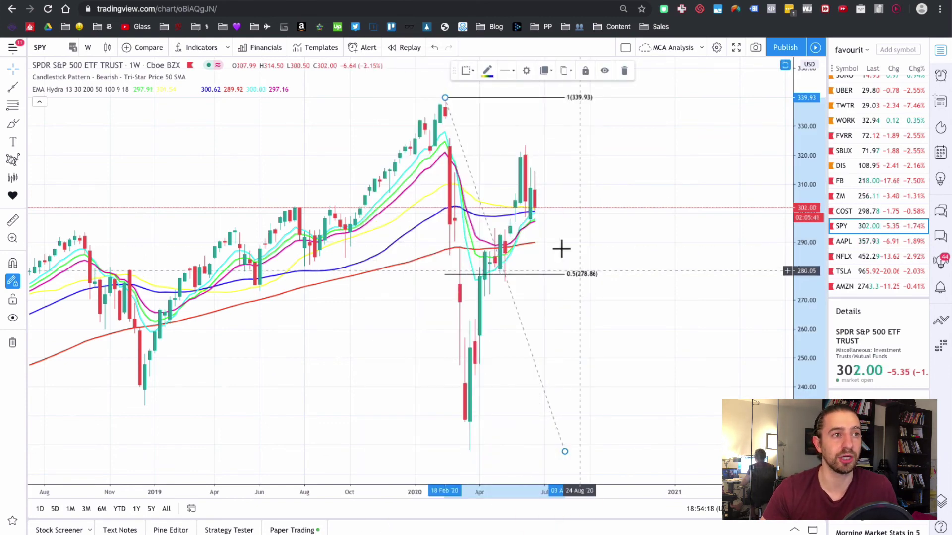
- Apply the 4669 drawing template to the Fib retracement, and delete the retracement
{"action": "left_click", "coordinate": [468, 70]}
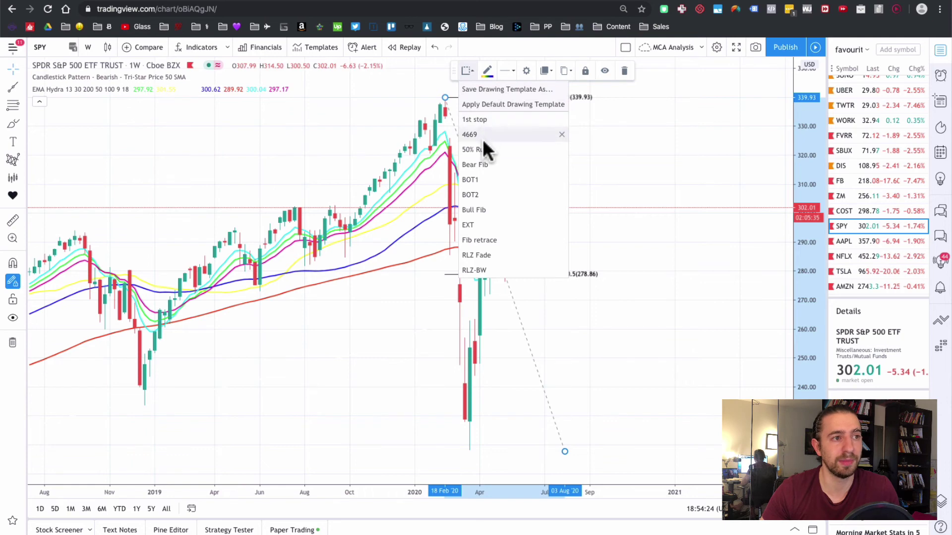
{"action": "left_click", "coordinate": [672, 181]}
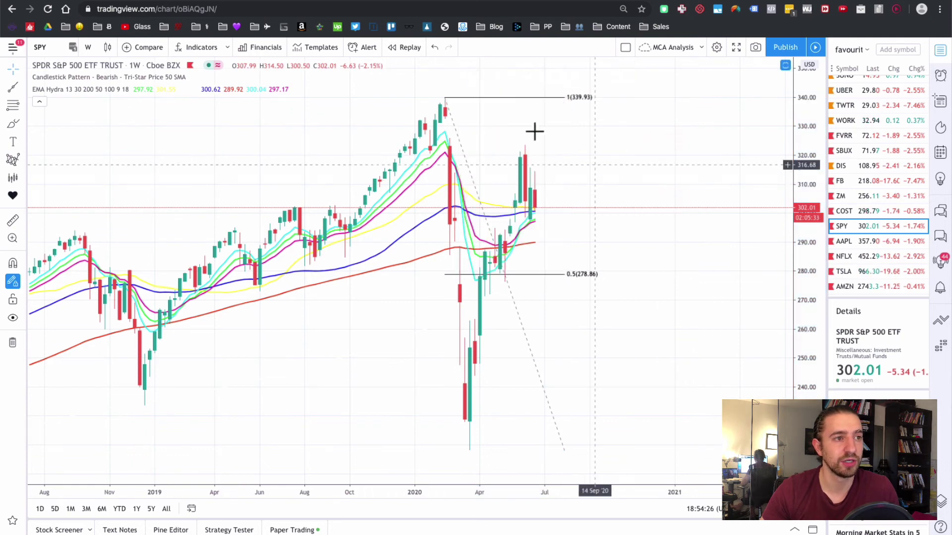
{"action": "left_click", "coordinate": [488, 101]}
{"action": "left_click", "coordinate": [469, 70]}
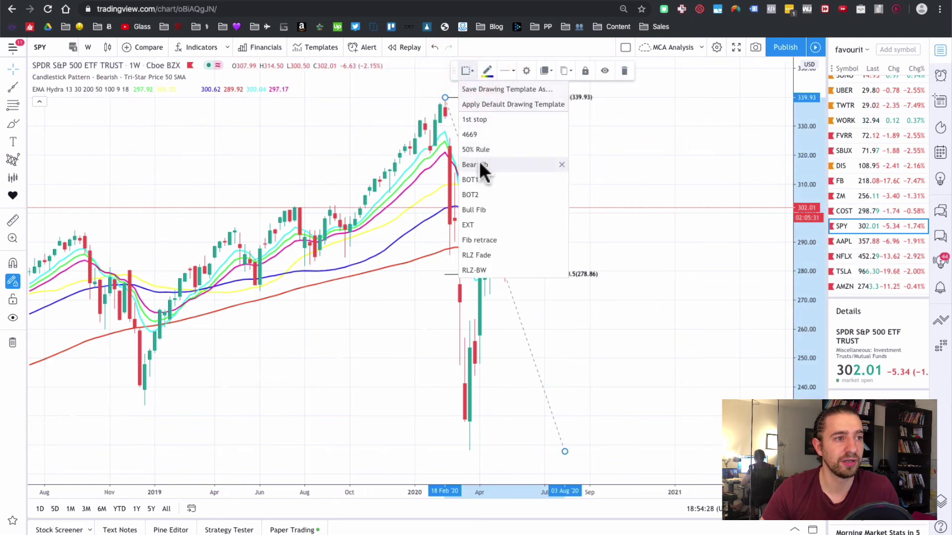
{"action": "left_click", "coordinate": [478, 130]}
{"action": "mouse_move", "coordinate": [813, 154]}
{"action": "left_mouse_down"}
{"action": "mouse_move", "coordinate": [809, 342]}
{"action": "mouse_move", "coordinate": [806, 231]}
{"action": "left_mouse_up"}
{"action": "left_click", "coordinate": [649, 358]}
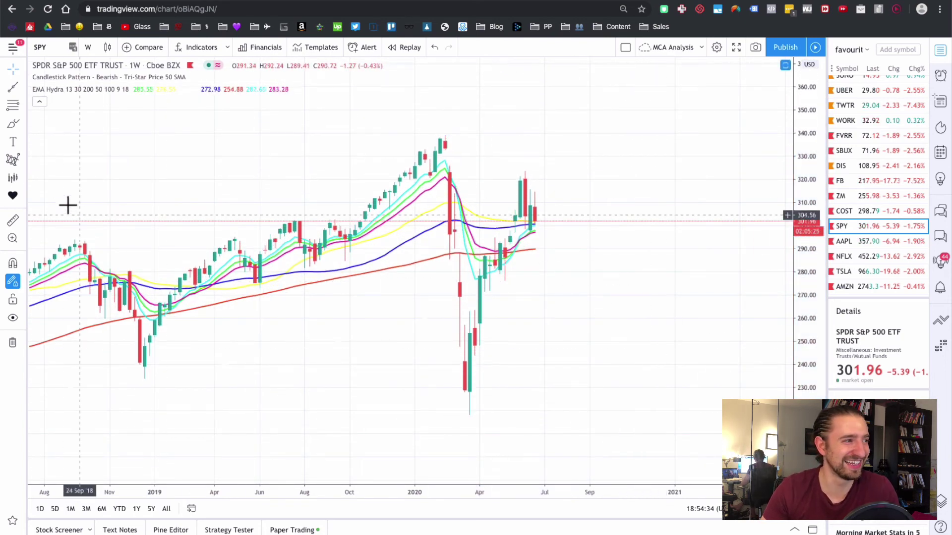
- Draw a Fib retracement from 24 December 2018 at 233.84 to 18 February 2020 at 338.94 and apply the RLZ-BW template
{"action": "left_click", "coordinate": [13, 105]}
{"action": "scroll", "coordinate": [277, 319], "scroll_direction": "left", "scroll_amount": 3}
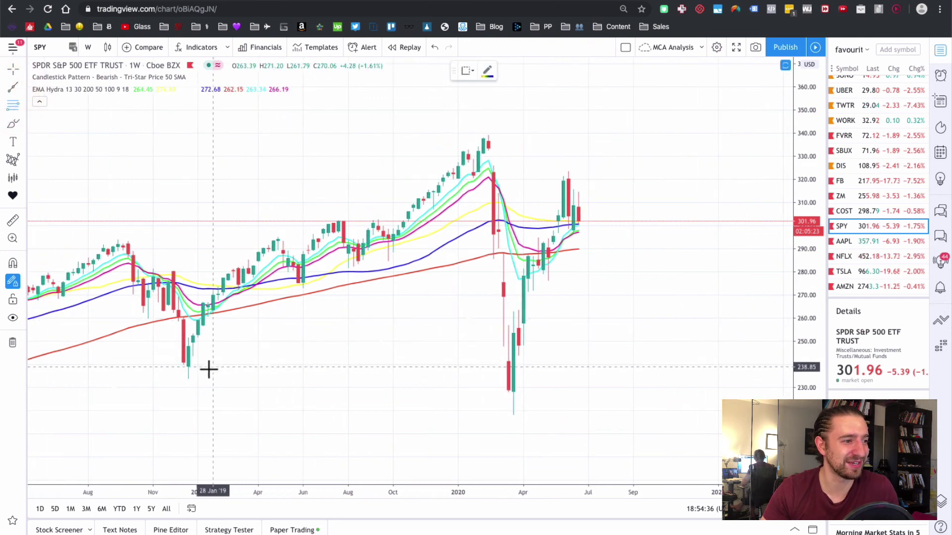
{"action": "left_click", "coordinate": [189, 379]}
{"action": "left_click", "coordinate": [488, 135]}
{"action": "left_click", "coordinate": [467, 72]}
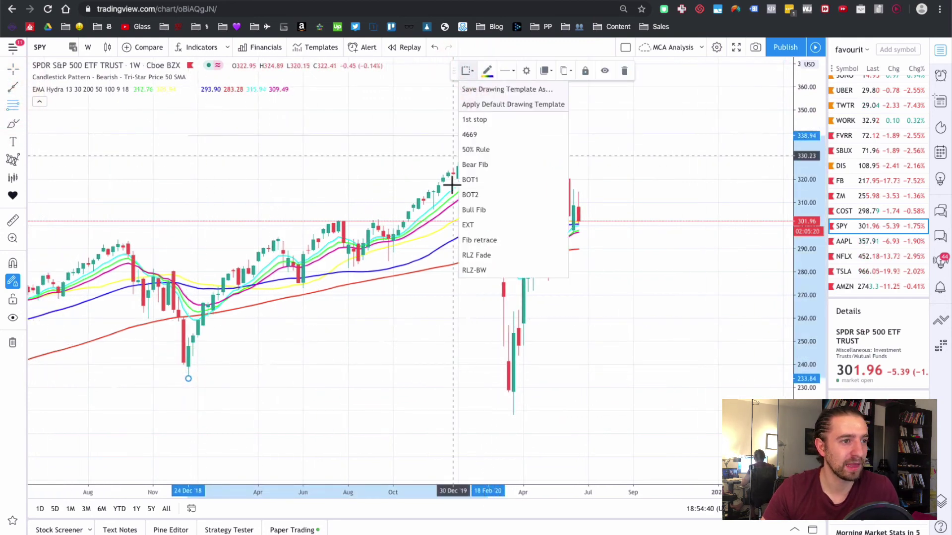
{"action": "left_click", "coordinate": [478, 267]}
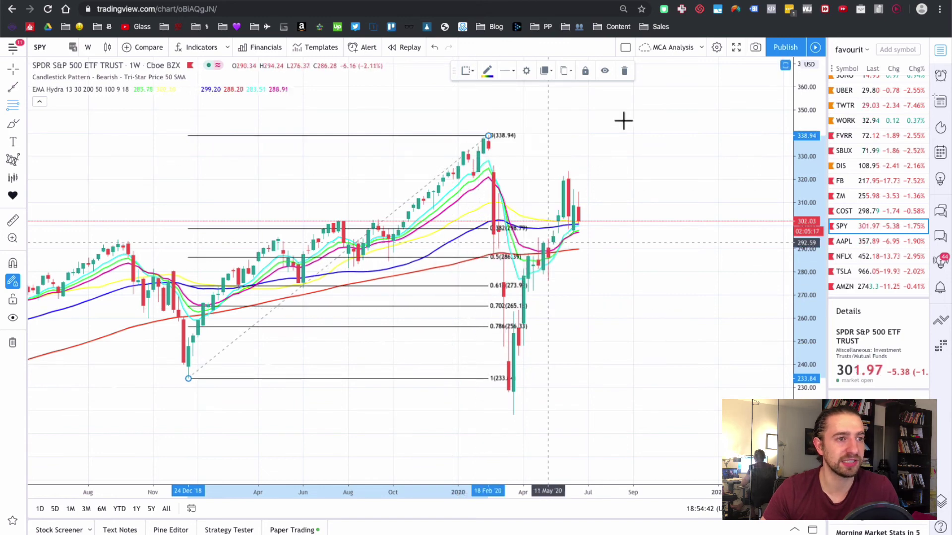
- Apply the RLZ Fade drawing template to the Fib retracement, and switch it to the Fib retrace template
{"action": "left_click", "coordinate": [466, 72]}
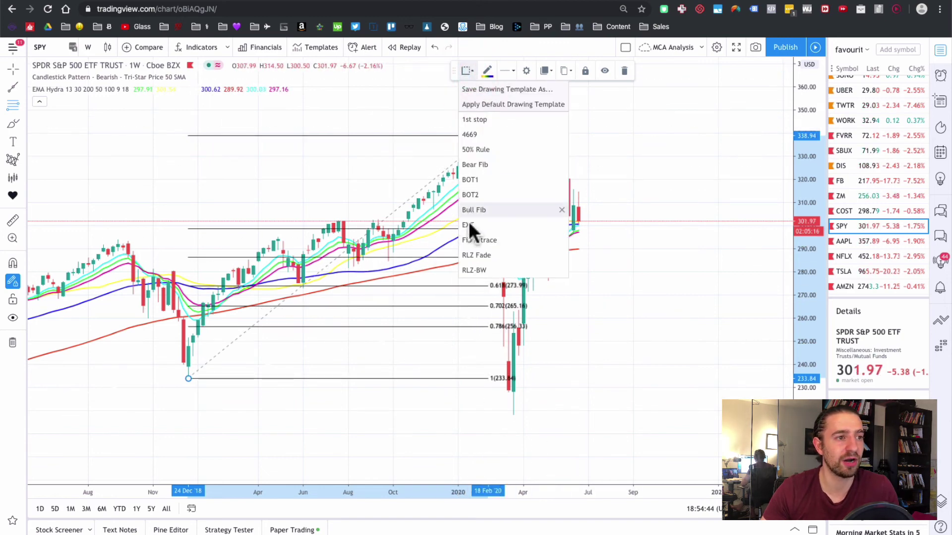
{"action": "left_click", "coordinate": [474, 253]}
{"action": "left_click", "coordinate": [467, 72]}
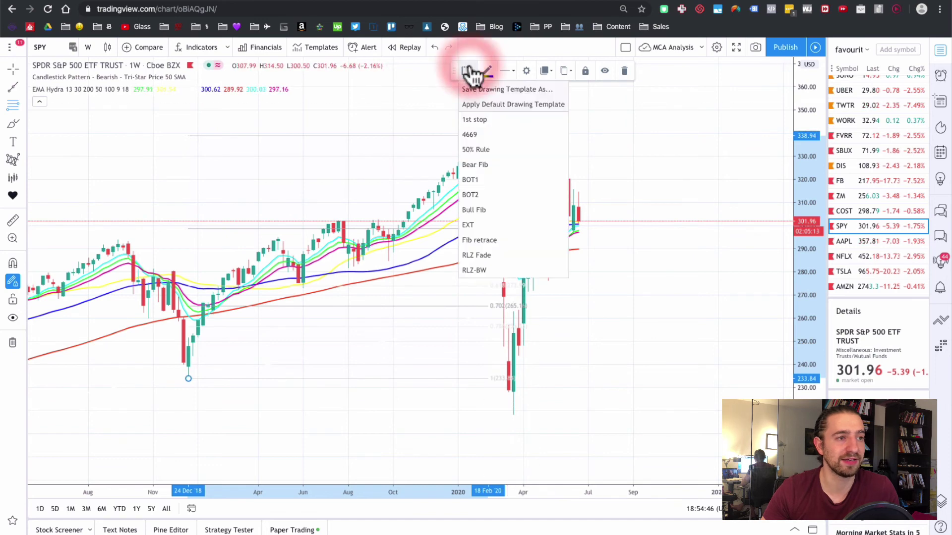
{"action": "left_click", "coordinate": [481, 241]}
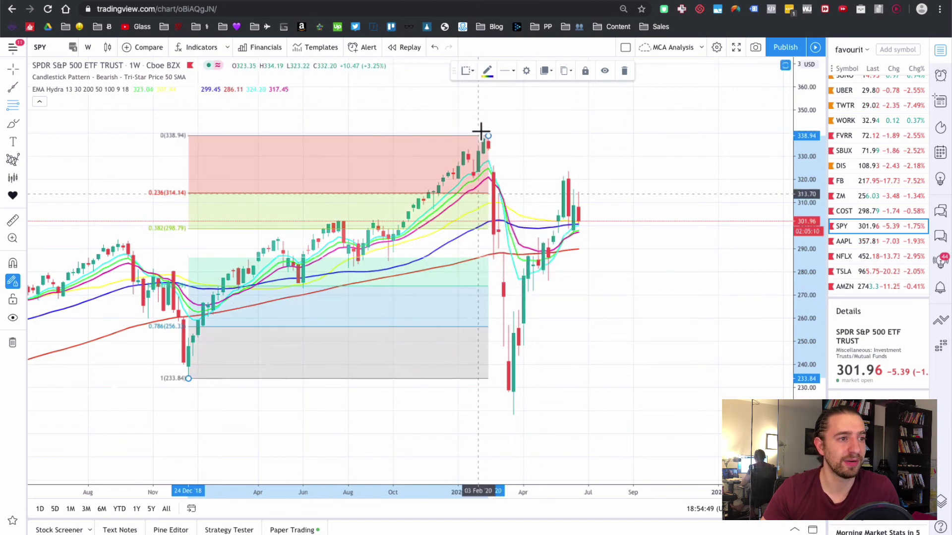
- Apply the 50% Rule drawing template to the Fib retracement, and switch it to the EXT template
{"action": "left_click", "coordinate": [468, 72]}
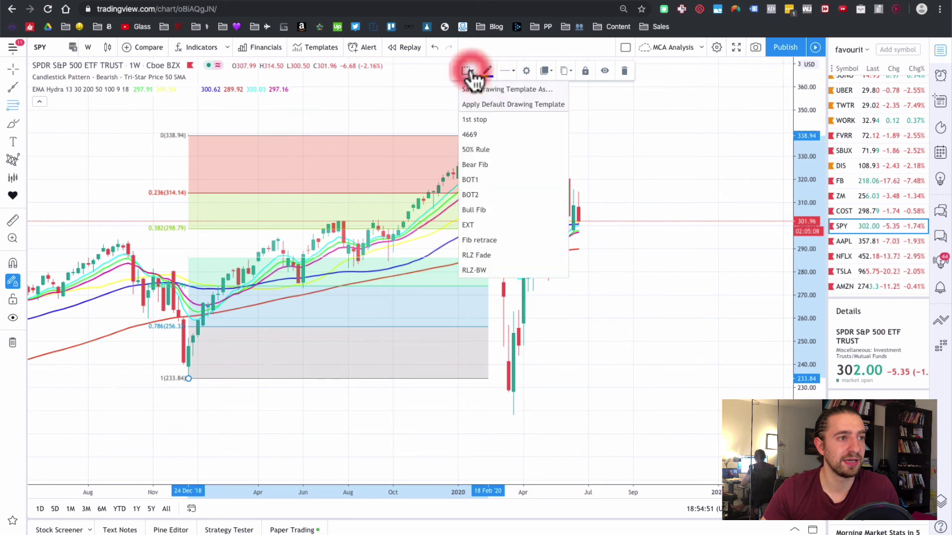
{"action": "left_click", "coordinate": [477, 149]}
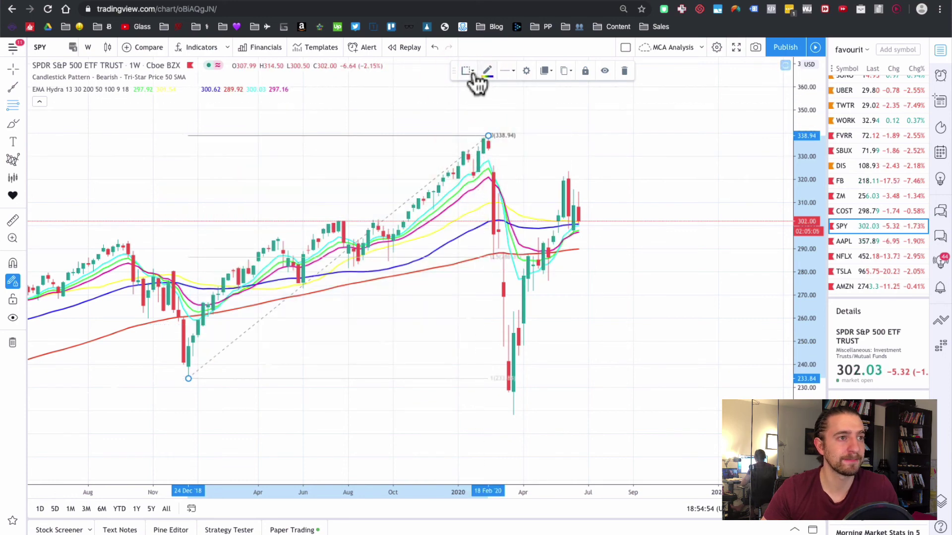
{"action": "left_click", "coordinate": [468, 72]}
{"action": "left_click", "coordinate": [473, 226]}
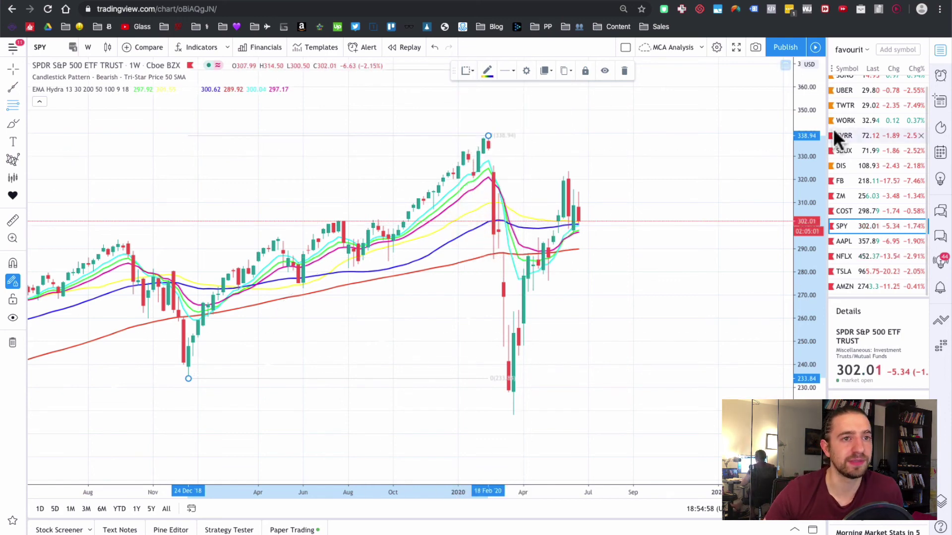
{"action": "left_click_drag", "start_coordinate": [816, 128], "coordinate": [816, 149]}
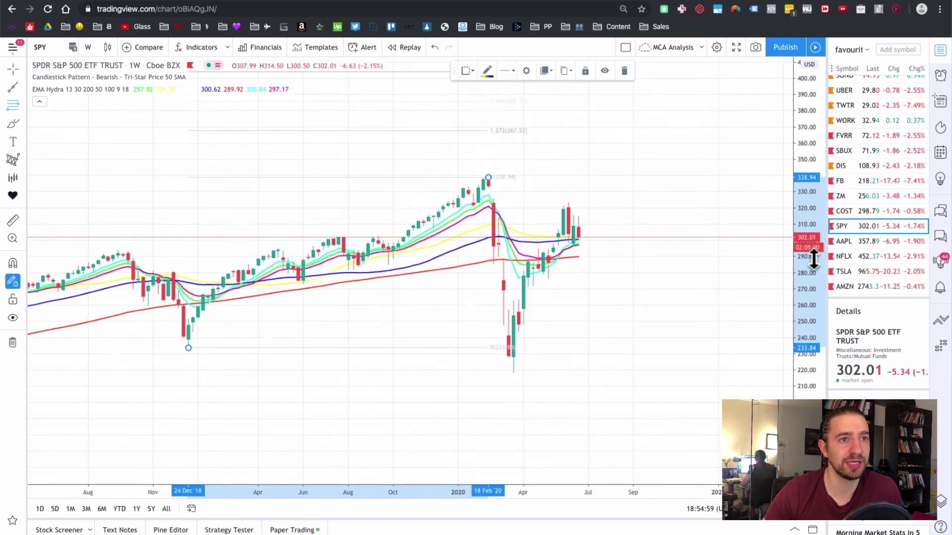
- Set the chart background to black and apply a dark chart settings template that also recolours the grid lines and scale text
{"action": "left_click", "coordinate": [716, 48]}
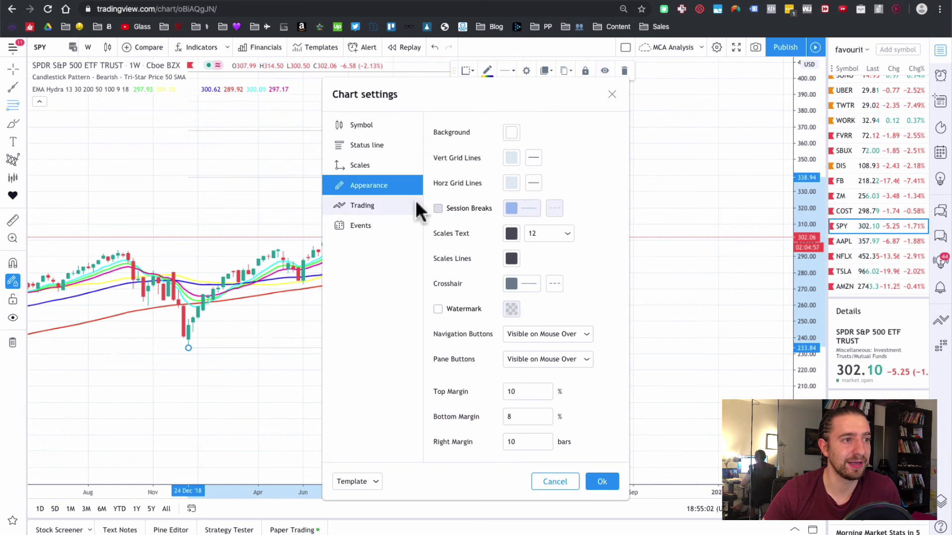
{"action": "left_click", "coordinate": [509, 131]}
{"action": "left_click", "coordinate": [616, 153]}
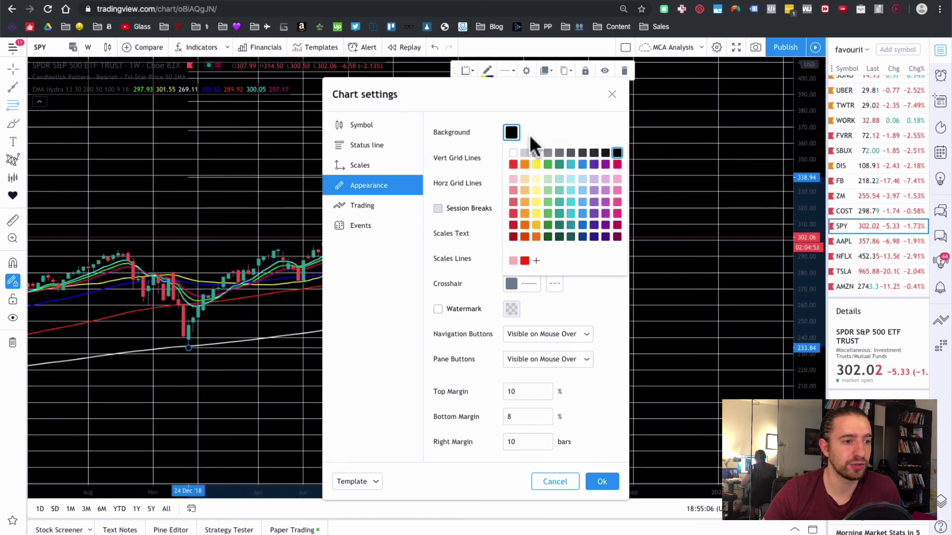
{"action": "left_click", "coordinate": [365, 477]}
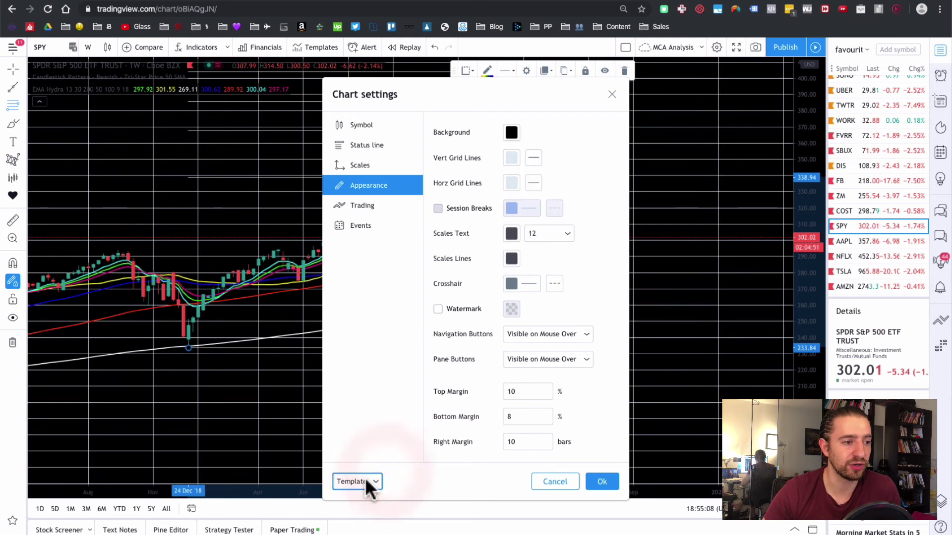
{"action": "left_click", "coordinate": [355, 463]}
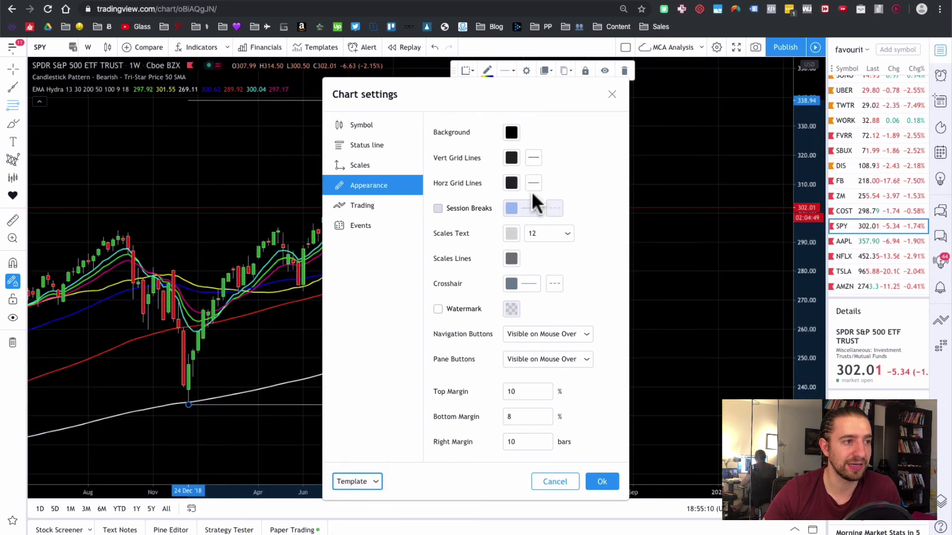
{"action": "left_click", "coordinate": [611, 95]}
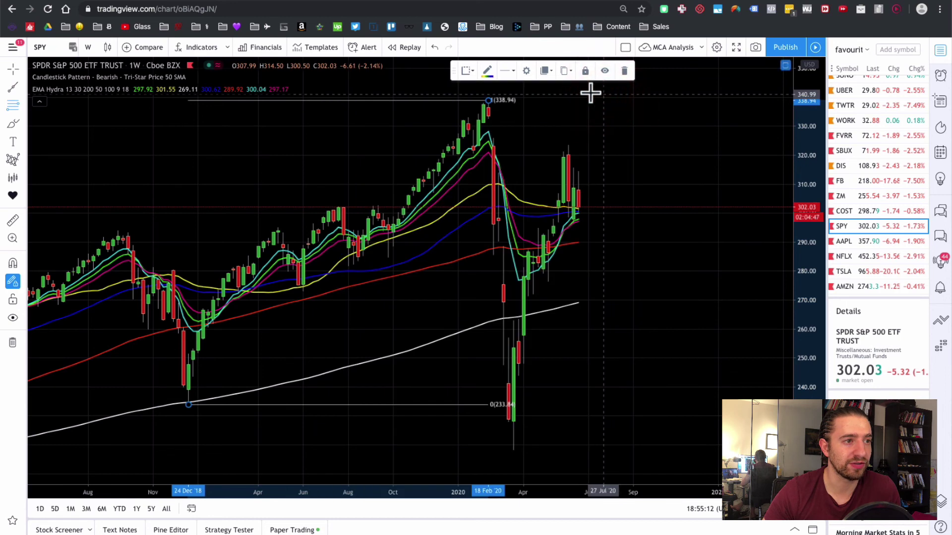
- Apply the RLZ-BW drawing template to the Fib retracement, and replace it with the 4669 template
{"action": "left_click", "coordinate": [466, 71]}
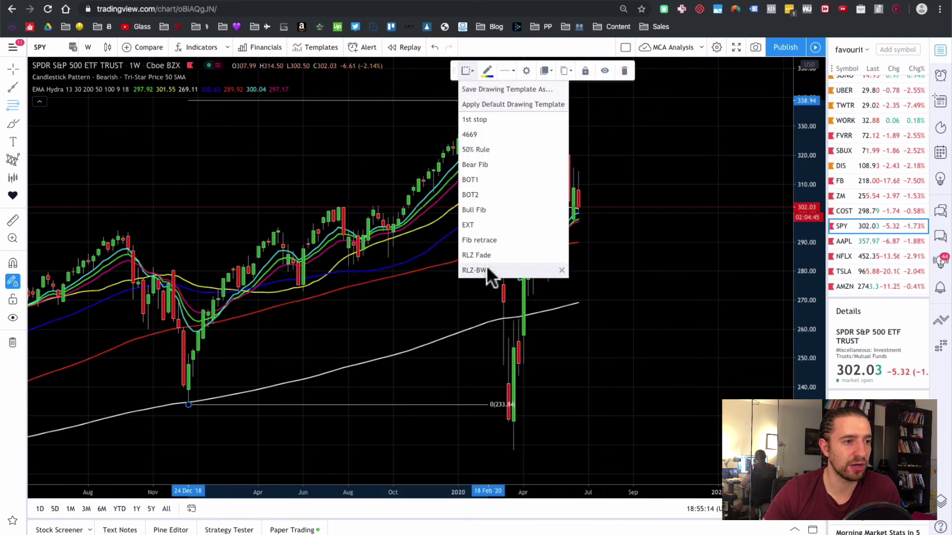
{"action": "left_click", "coordinate": [487, 270]}
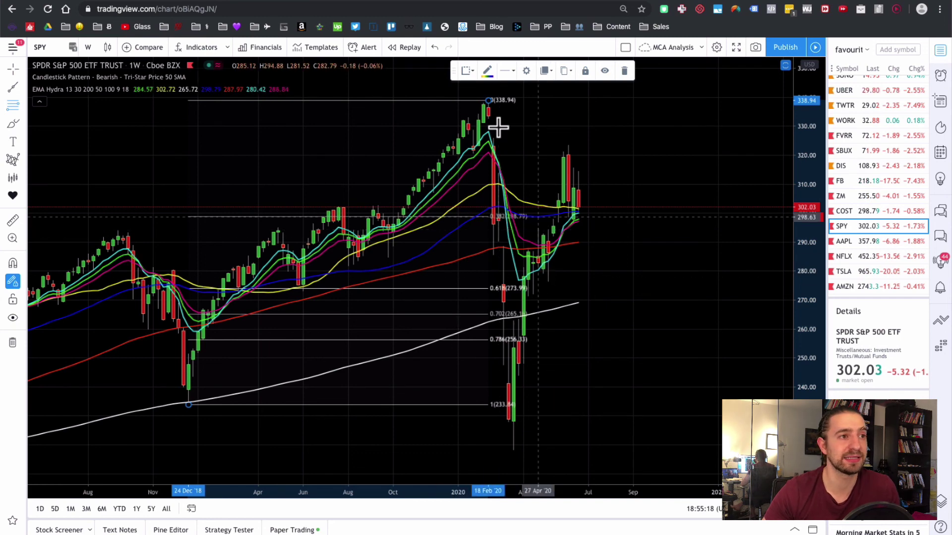
{"action": "left_click", "coordinate": [468, 70]}
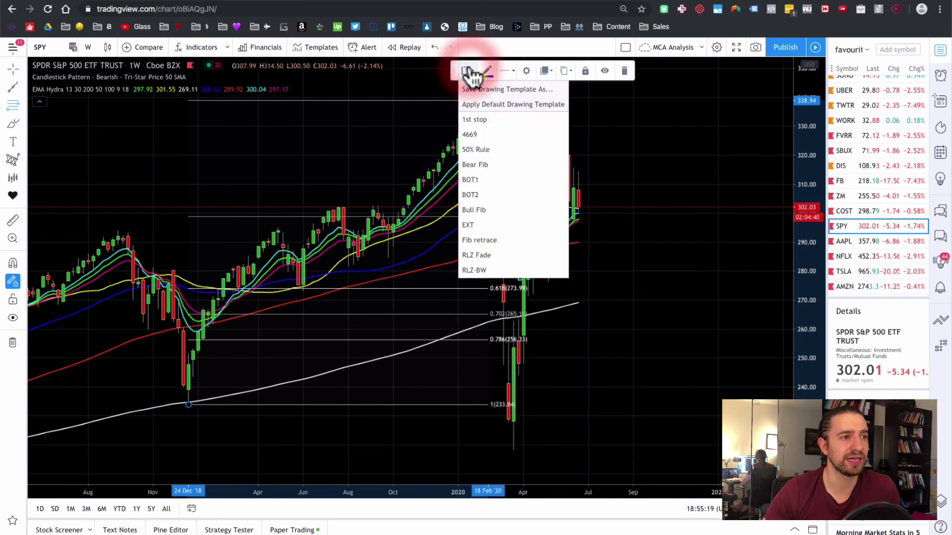
{"action": "left_click", "coordinate": [479, 133]}
{"action": "left_click_drag", "start_coordinate": [807, 307], "coordinate": [807, 333]}
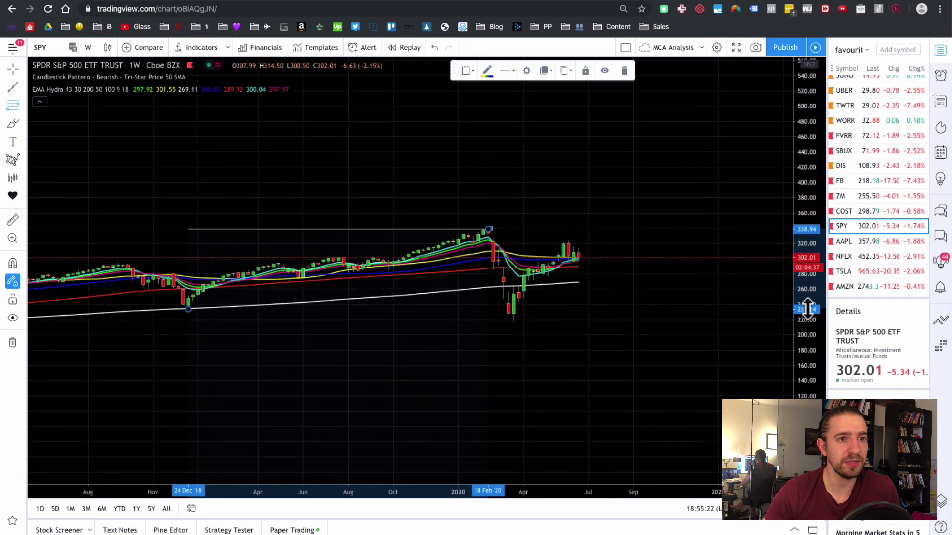
{"action": "left_click_drag", "start_coordinate": [804, 122], "coordinate": [790, 334]}
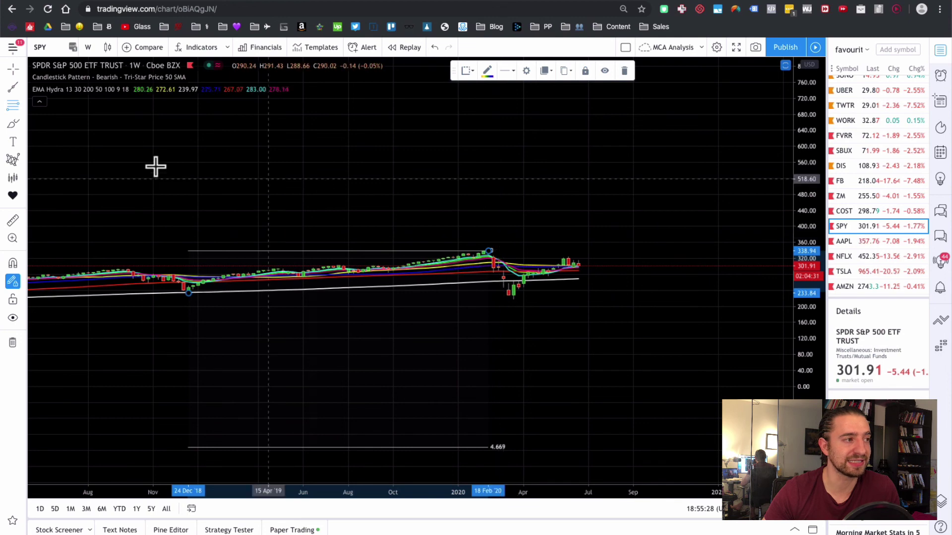
- Draw a second Fib retracement from 23 March 2020 at about 214.57 to 8 June 2020 at about 327.64
{"action": "left_click", "coordinate": [10, 105]}
{"action": "left_click", "coordinate": [12, 106]}
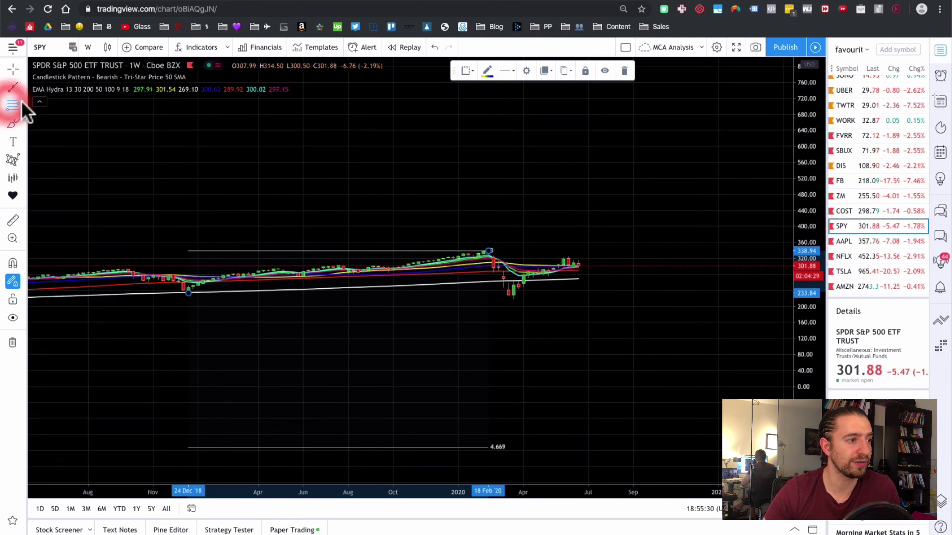
{"action": "left_click", "coordinate": [513, 301]}
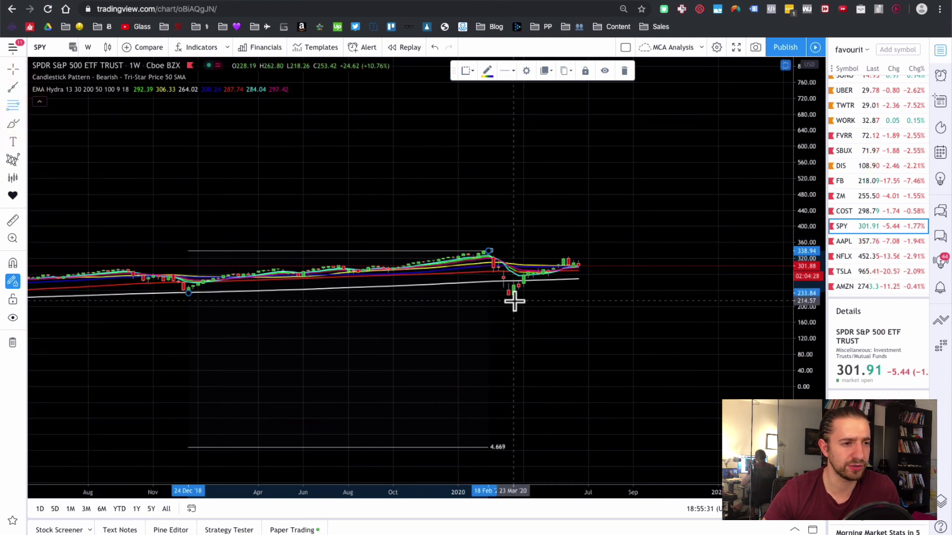
{"action": "left_click", "coordinate": [569, 255]}
- Reverse the second Fib retracement's direction in its settings, and reapply the 4669 drawing template to it
{"action": "left_click", "coordinate": [525, 72]}
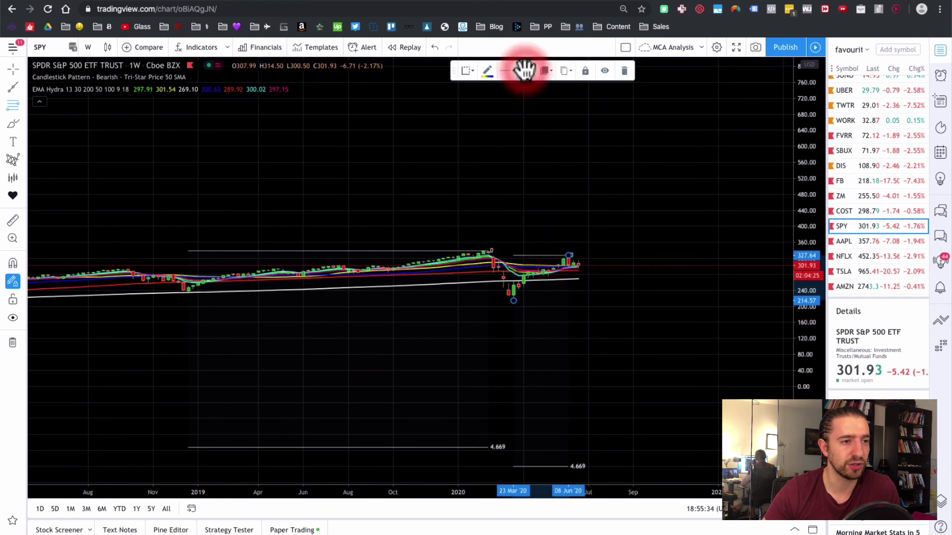
{"action": "scroll", "coordinate": [407, 194], "scroll_direction": "down", "scroll_amount": 5}
{"action": "left_click", "coordinate": [389, 372]}
{"action": "left_click", "coordinate": [551, 511]}
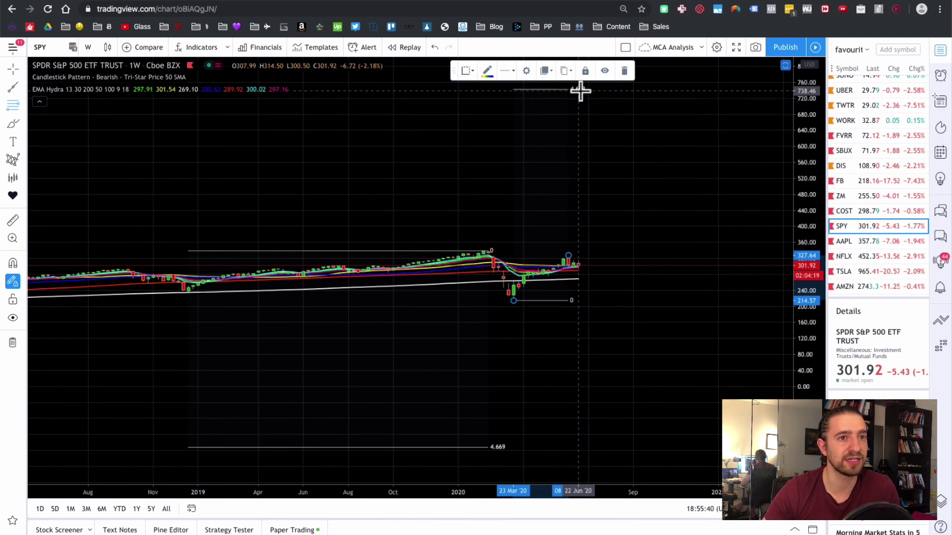
{"action": "left_click", "coordinate": [468, 71]}
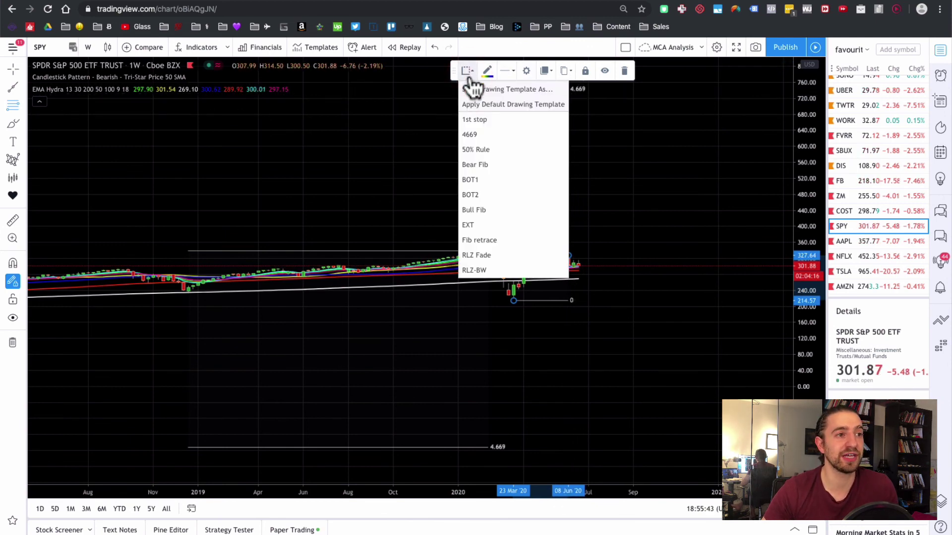
{"action": "left_click", "coordinate": [486, 133]}
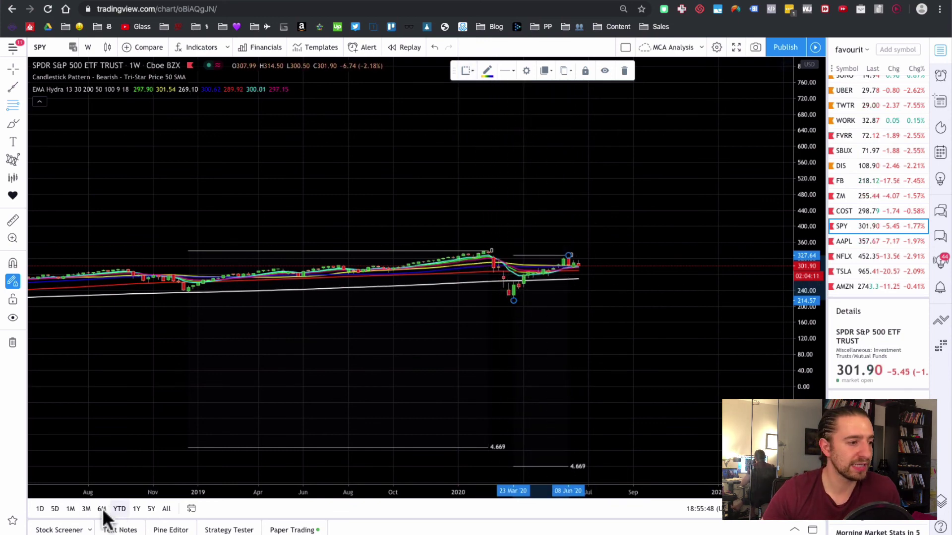
- View Paper Trading, the Stock Screener and the Strategy Tester in turn, and return to Paper Trading
{"action": "left_click", "coordinate": [285, 530]}
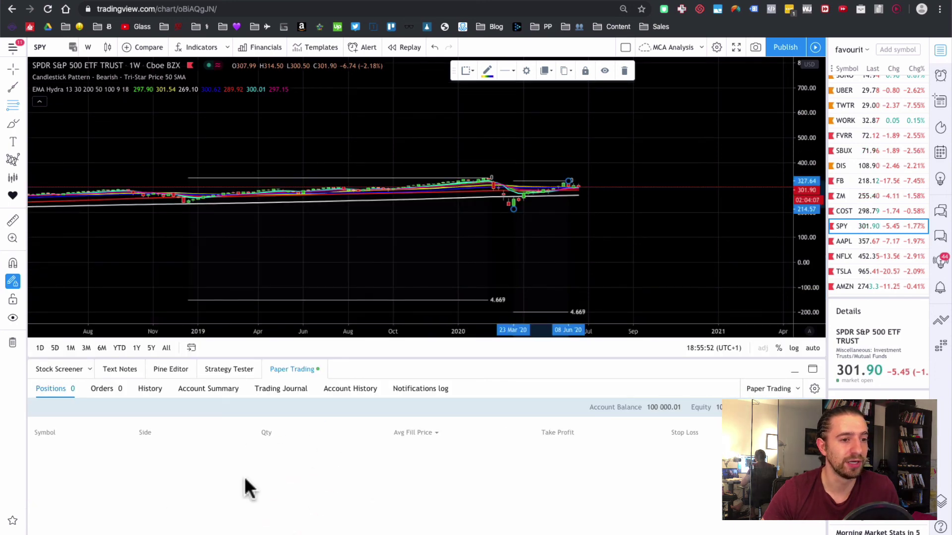
{"action": "left_click", "coordinate": [62, 370]}
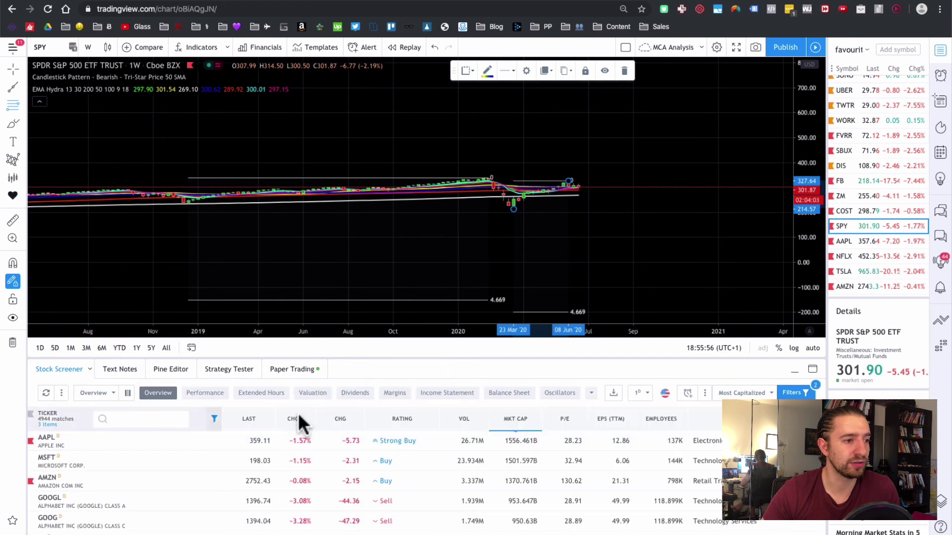
{"action": "left_click", "coordinate": [240, 375]}
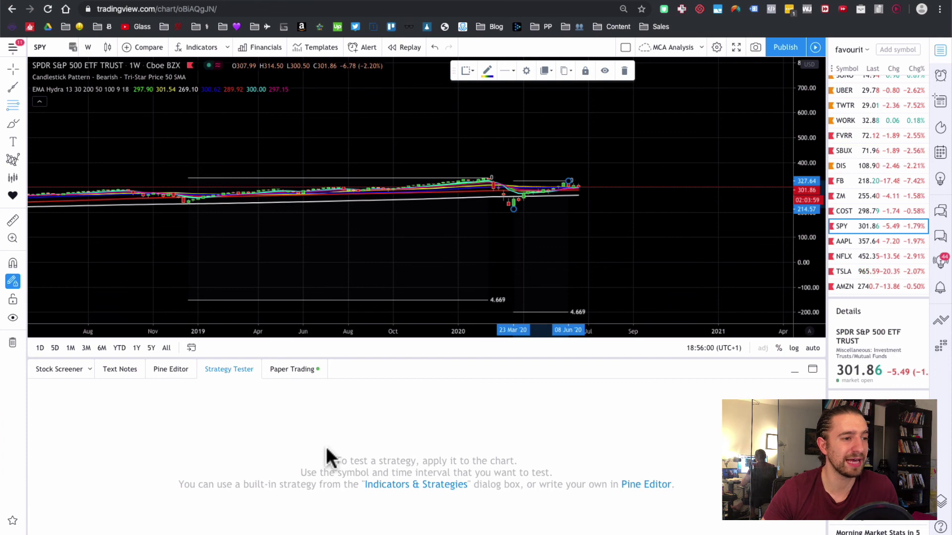
{"action": "left_click", "coordinate": [303, 369]}
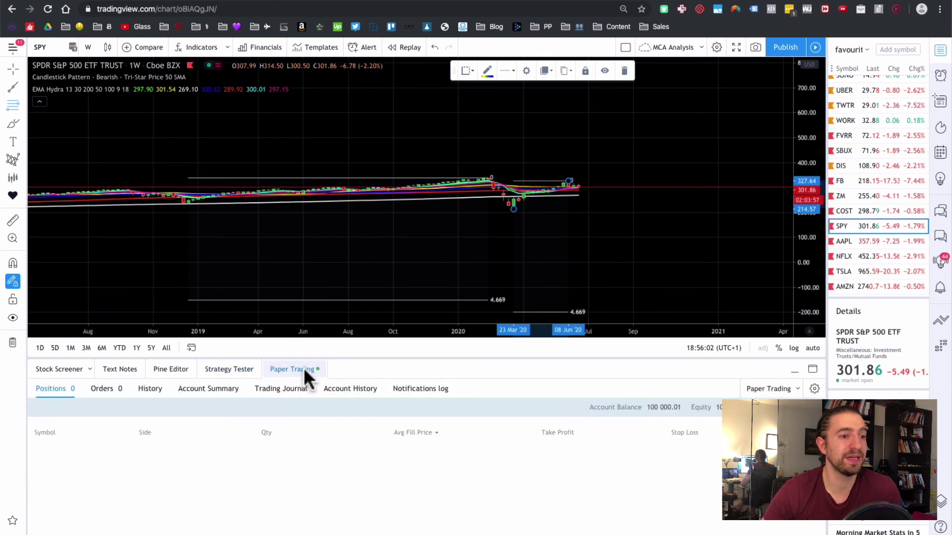
- Draw a Fib retracement from 15 March 2021 at about -108.97 to 3 August 2020 at about 72.52
{"action": "left_click", "coordinate": [797, 390]}
{"action": "left_click", "coordinate": [770, 290]}
{"action": "left_click", "coordinate": [608, 244]}
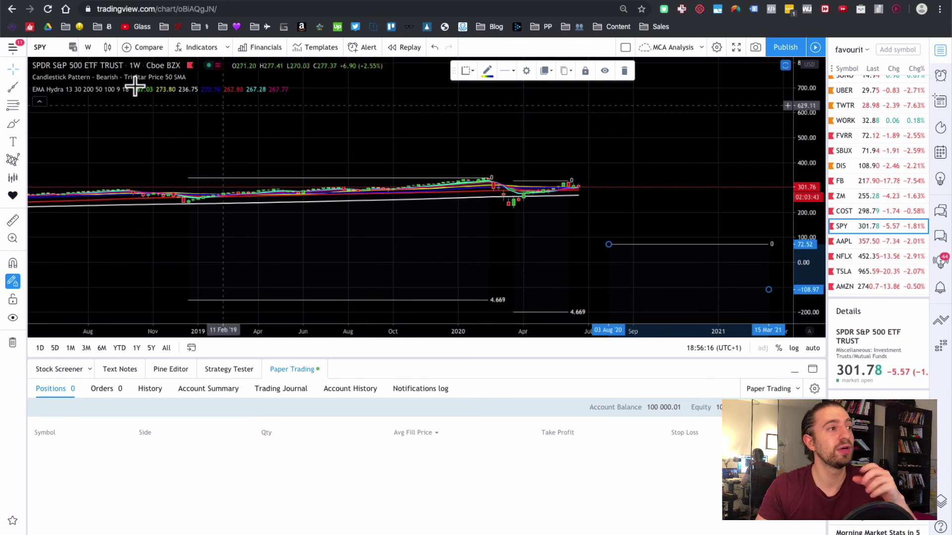
- Restore the RSI, volume and MACD panes below the price chart and turn on automatic price scaling
{"action": "left_click", "coordinate": [22, 69]}
{"action": "left_click", "coordinate": [47, 91]}
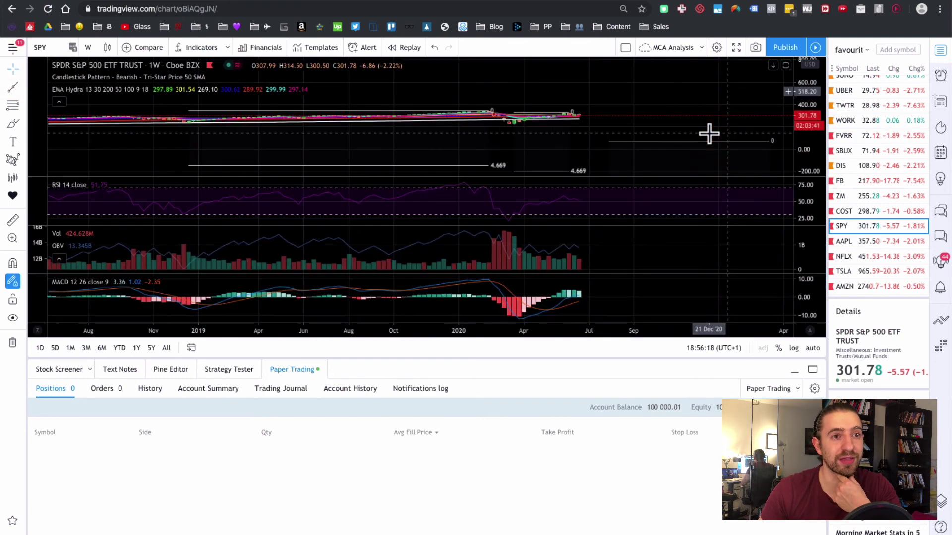
{"action": "left_click", "coordinate": [812, 347]}
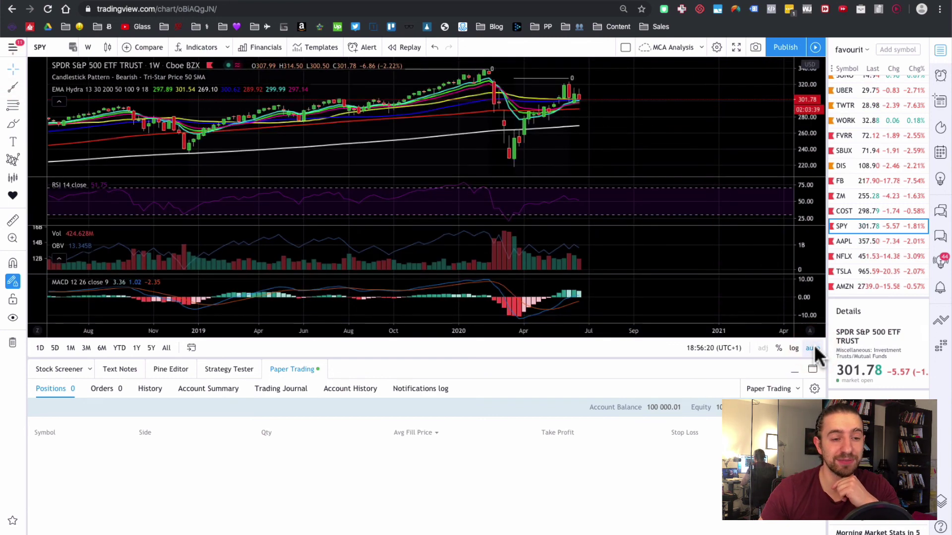
{"action": "left_click", "coordinate": [50, 392]}
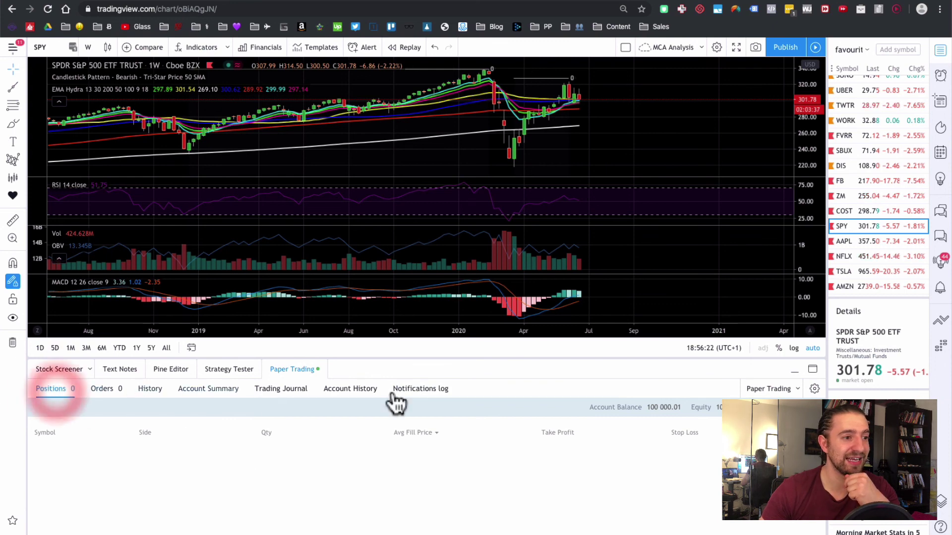